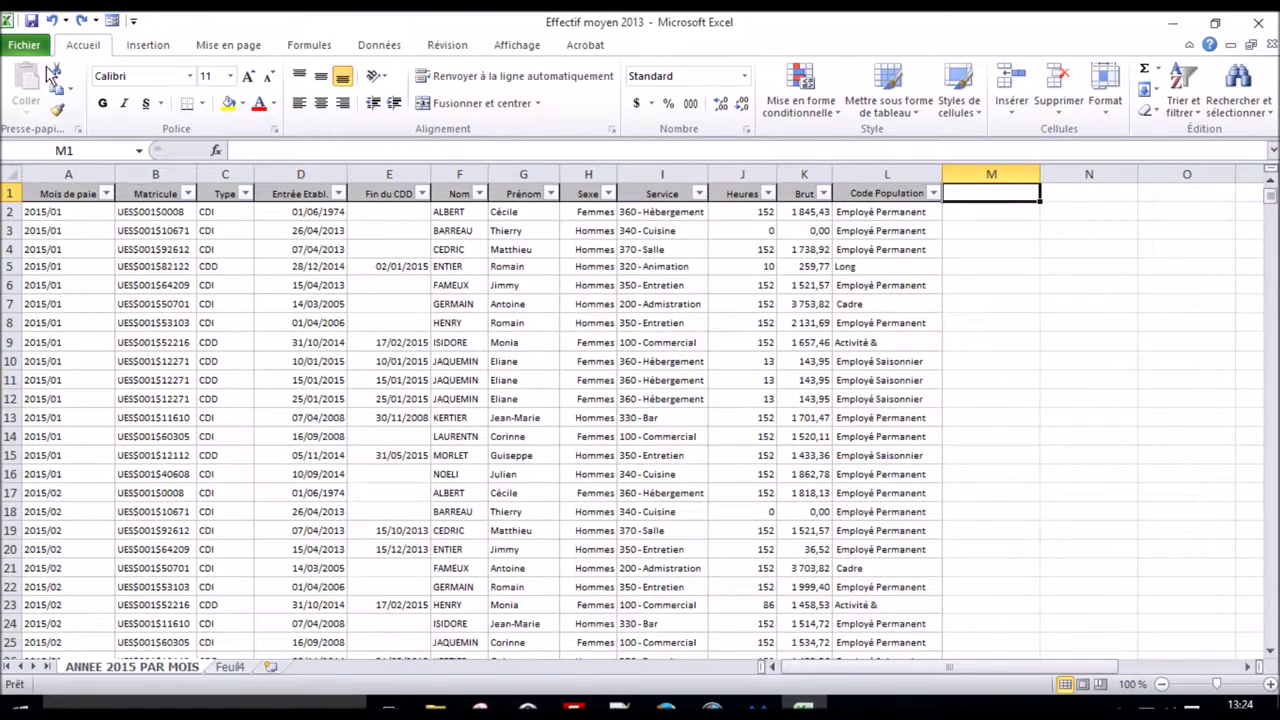
Uncheck 'Afficher un zéro dans les cellules qui ont une valeur nulle' in Excel's advanced options
left_click(35, 50)
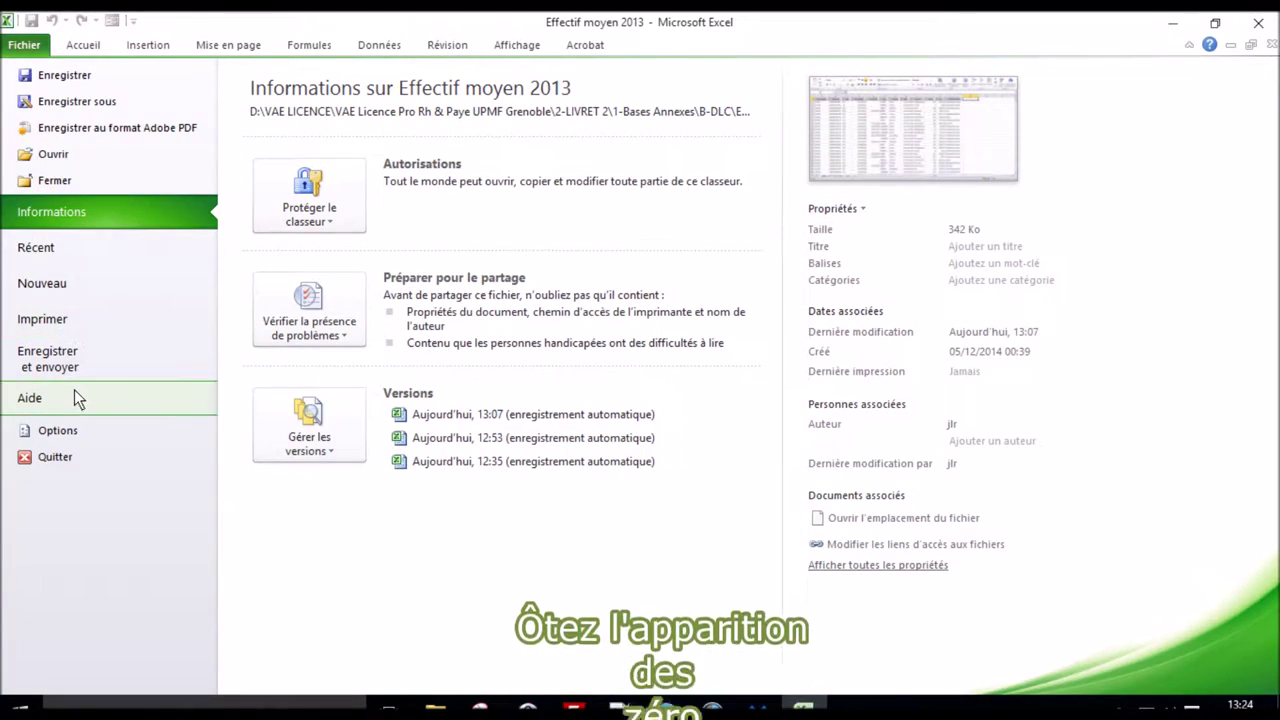
left_click(60, 429)
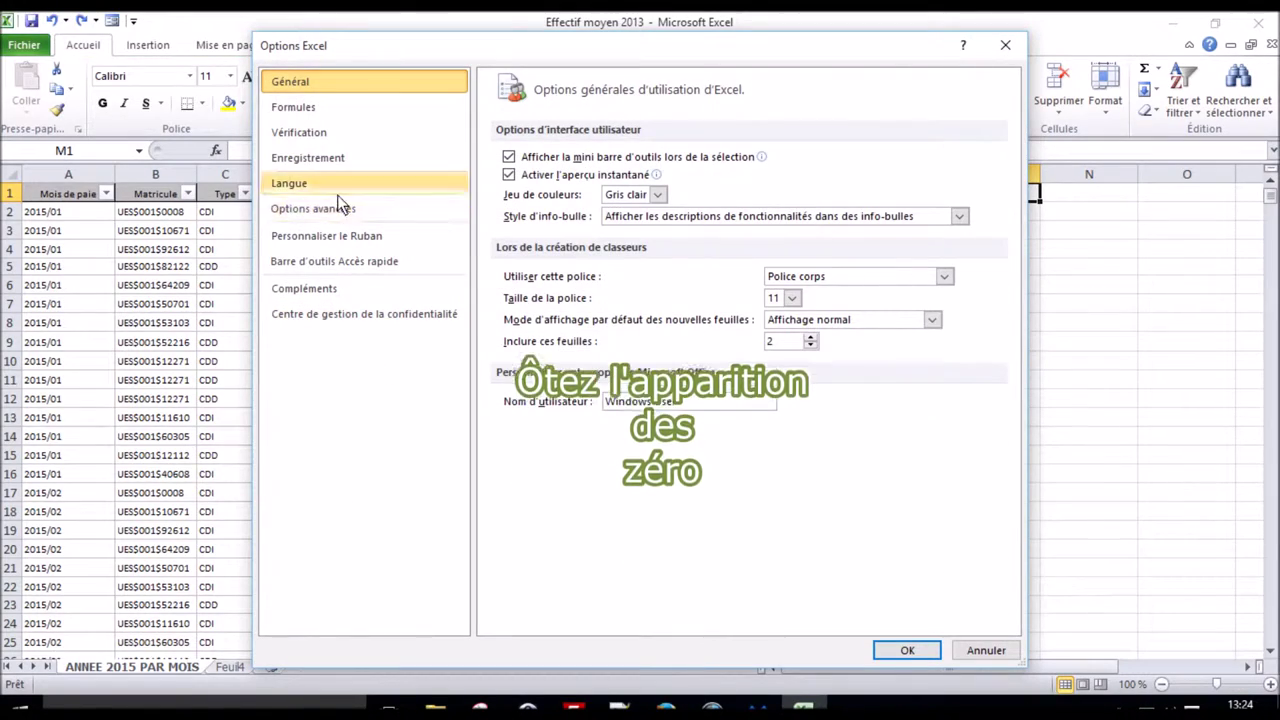
left_click(337, 208)
scroll(614, 425, "down", 3)
scroll(614, 425, "down", 5)
scroll(614, 425, "down", 5)
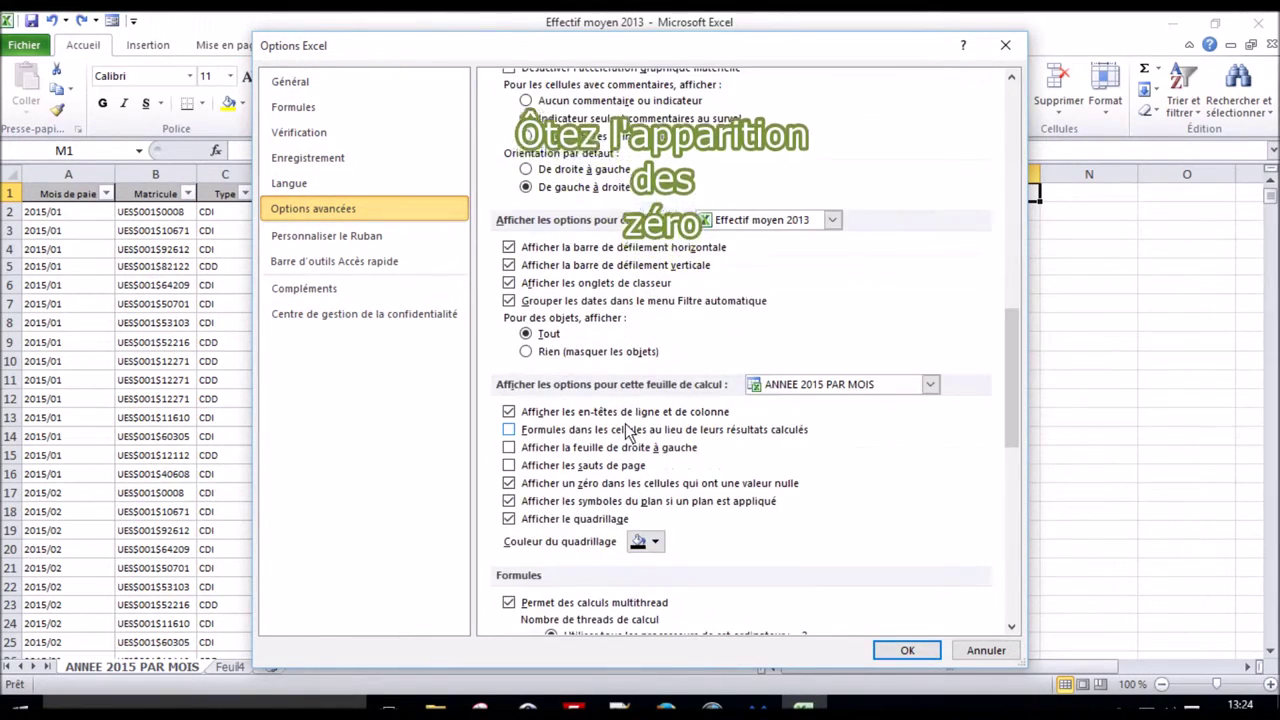
scroll(614, 425, "down", 5)
left_click(508, 392)
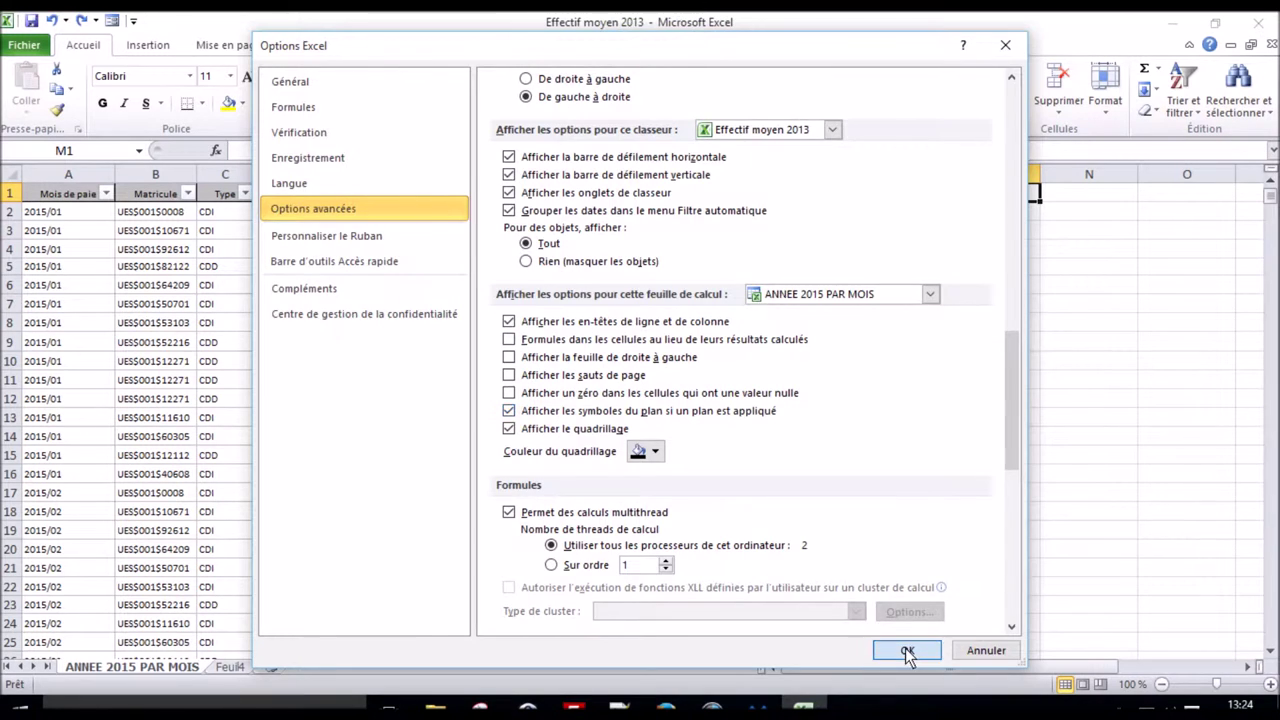
left_click(907, 650)
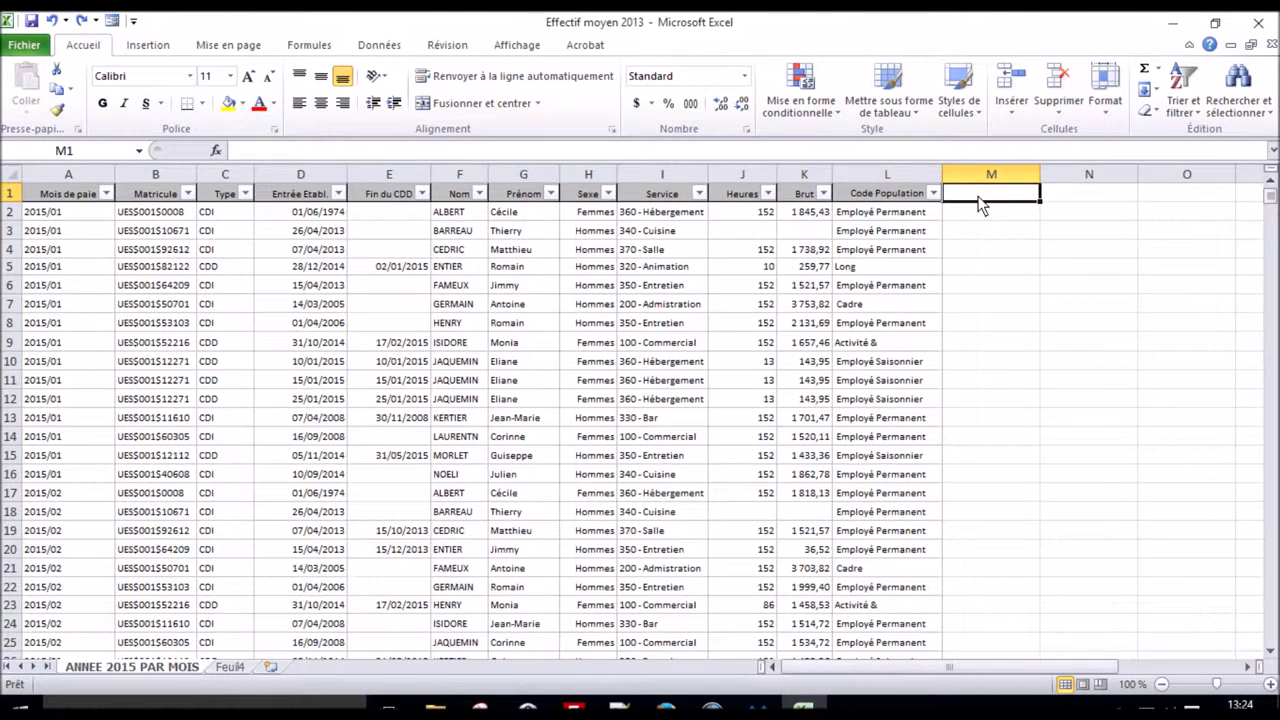
Add headings Intitulé in M1 and Effectif in N1, copying L1's header formatting onto them
type("Intitulé")
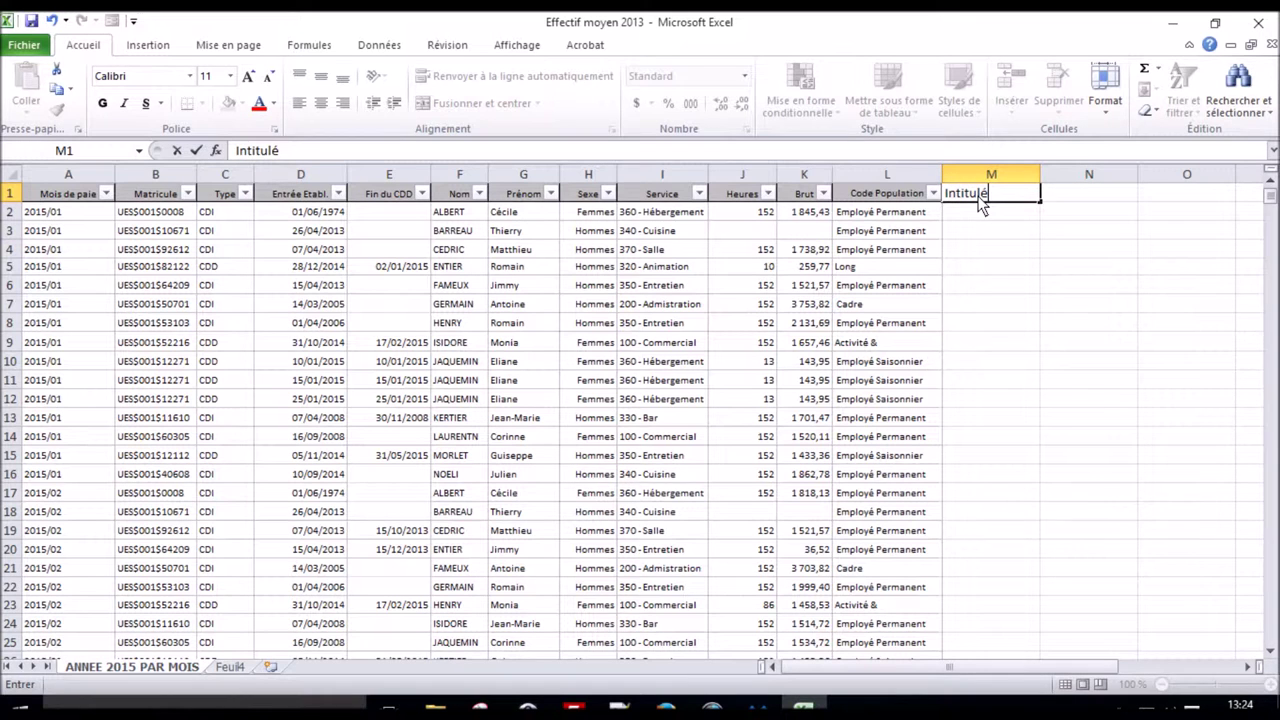
key("Tab")
type("F")
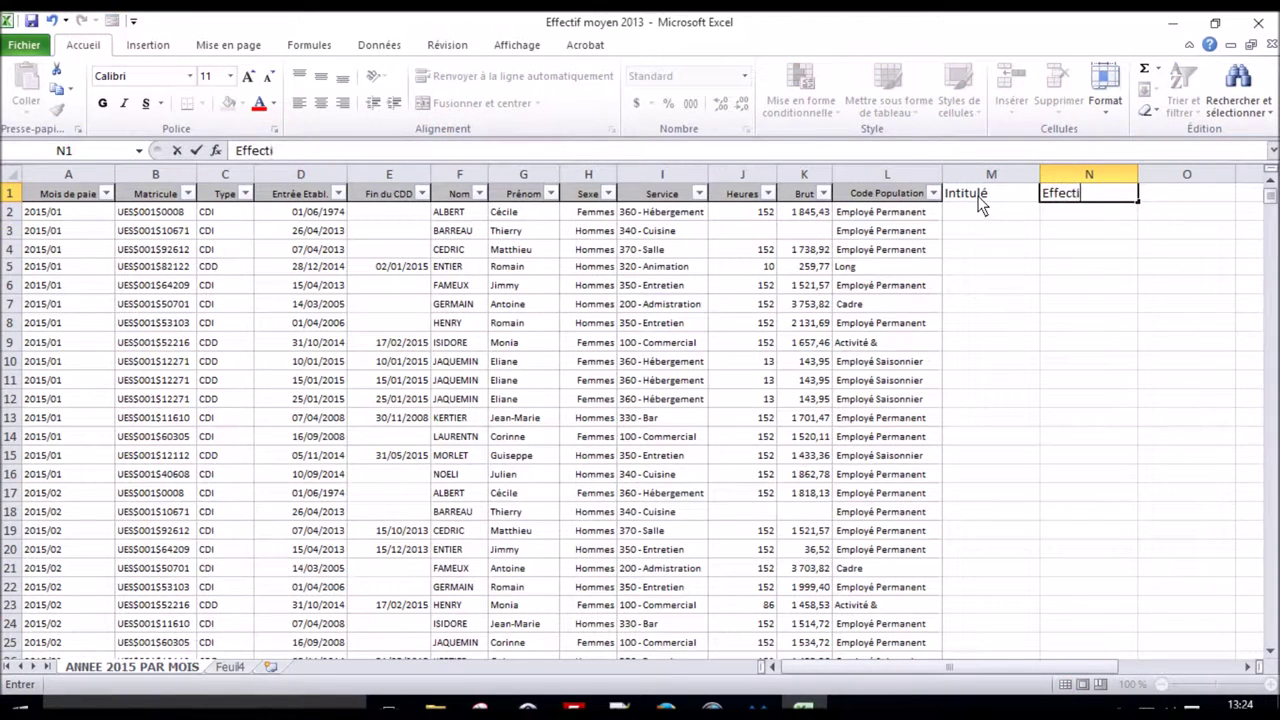
key("Return")
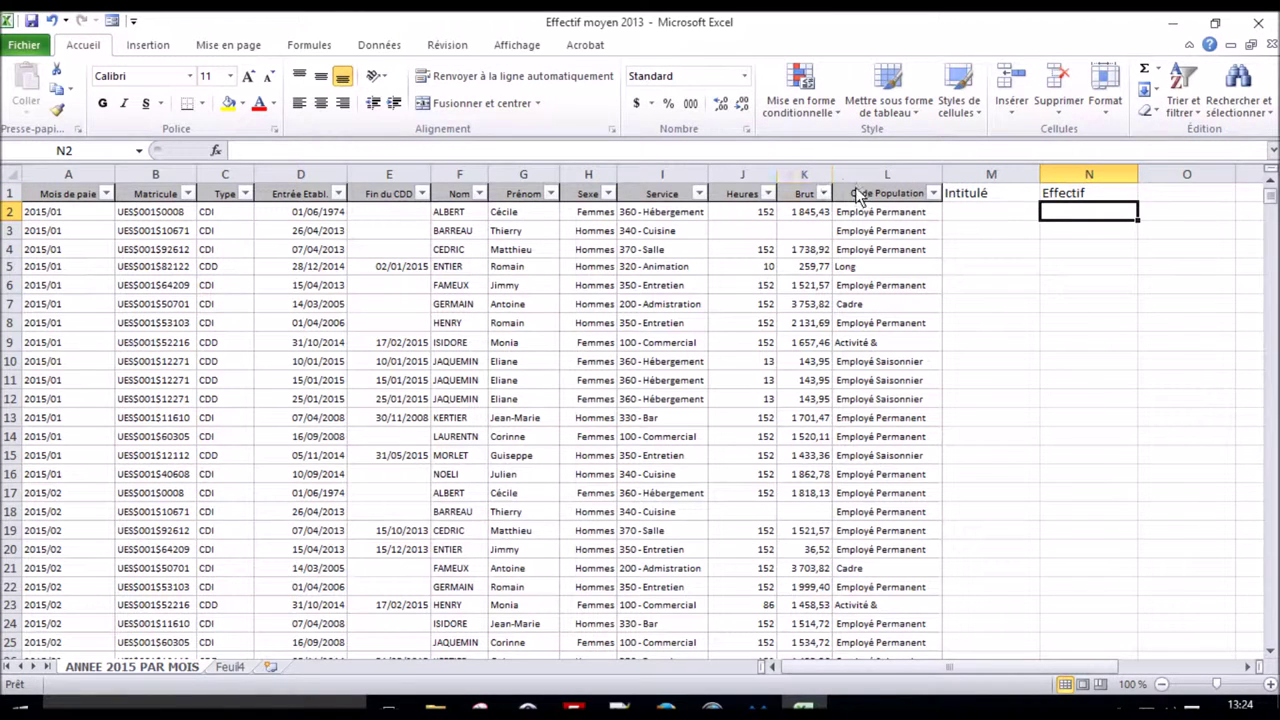
left_click(862, 196)
left_click(57, 110)
left_click_drag(966, 195, 1050, 197)
Enter =CONCATENER(F2;" ";G2) in M2 to join surname and first name
left_click(1023, 213)
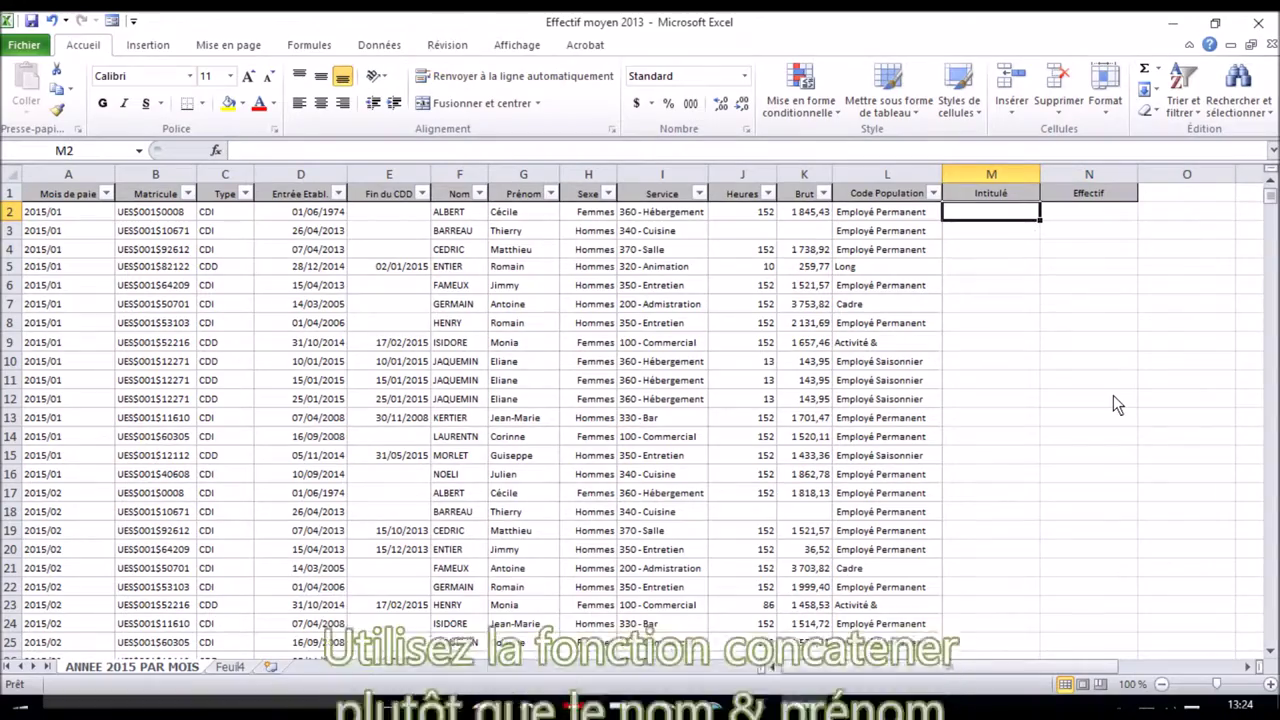
type("=concat")
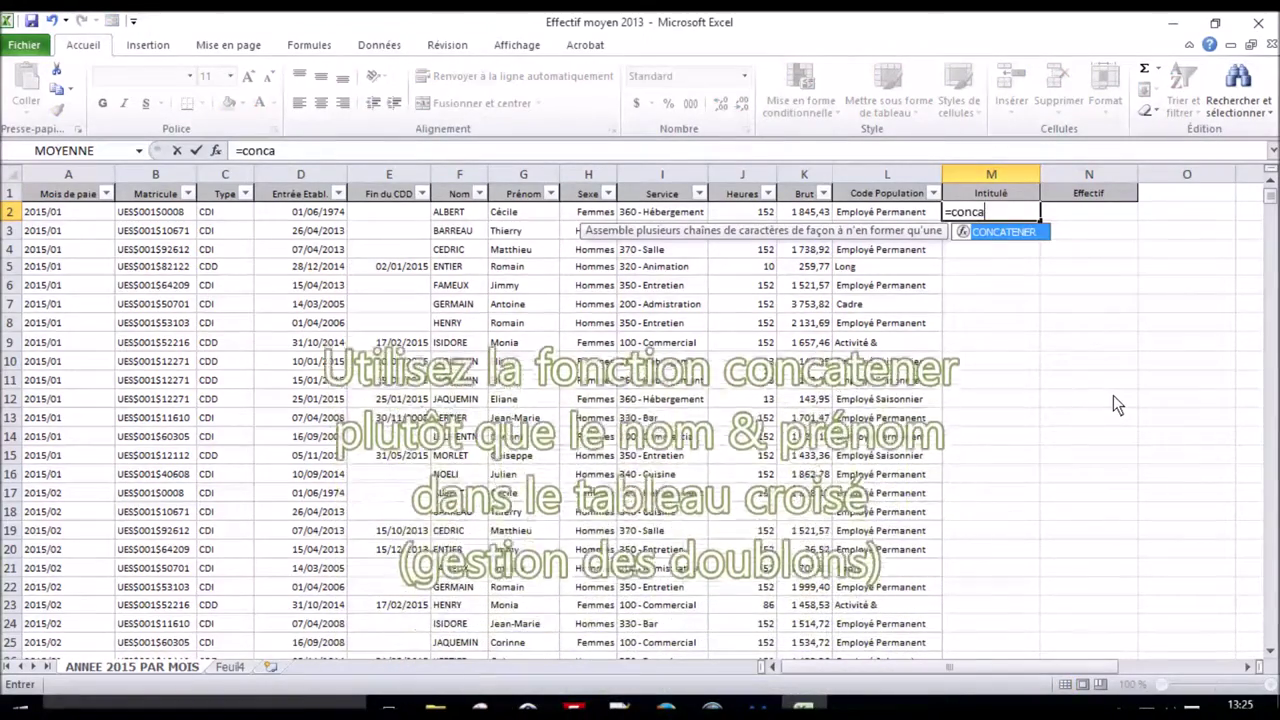
type("ener(")
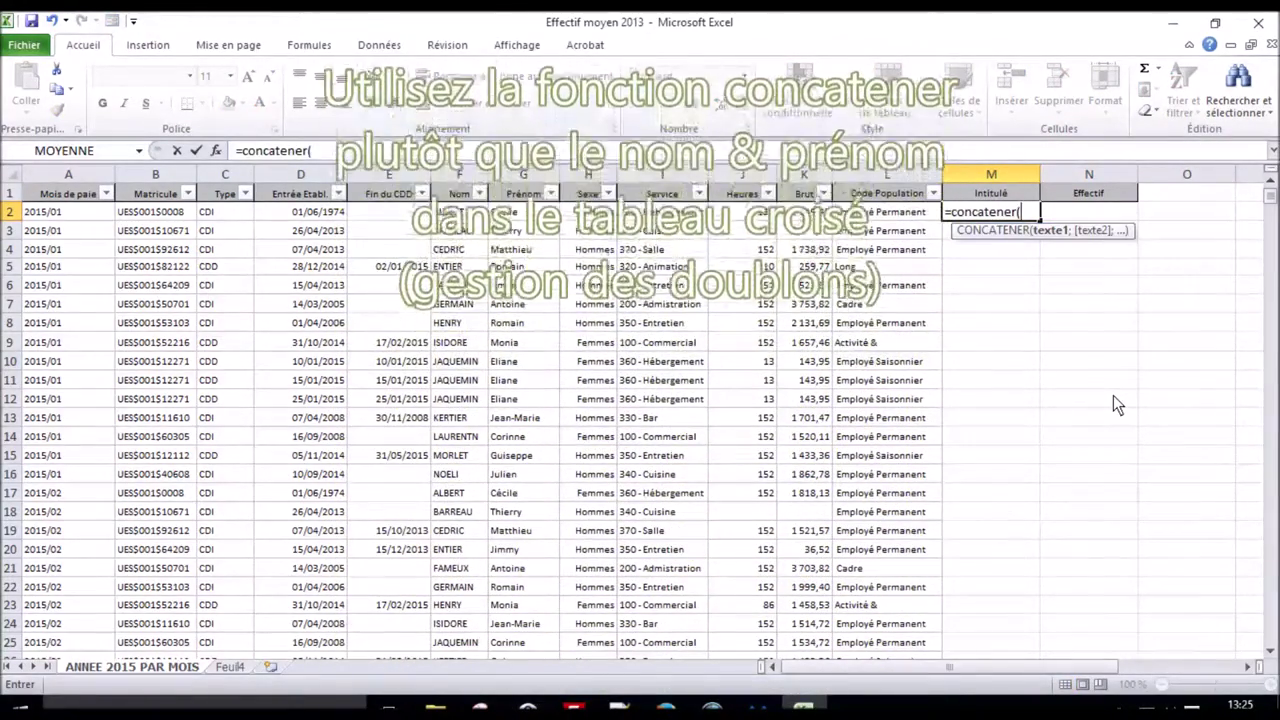
left_click(472, 213)
type(";\"")
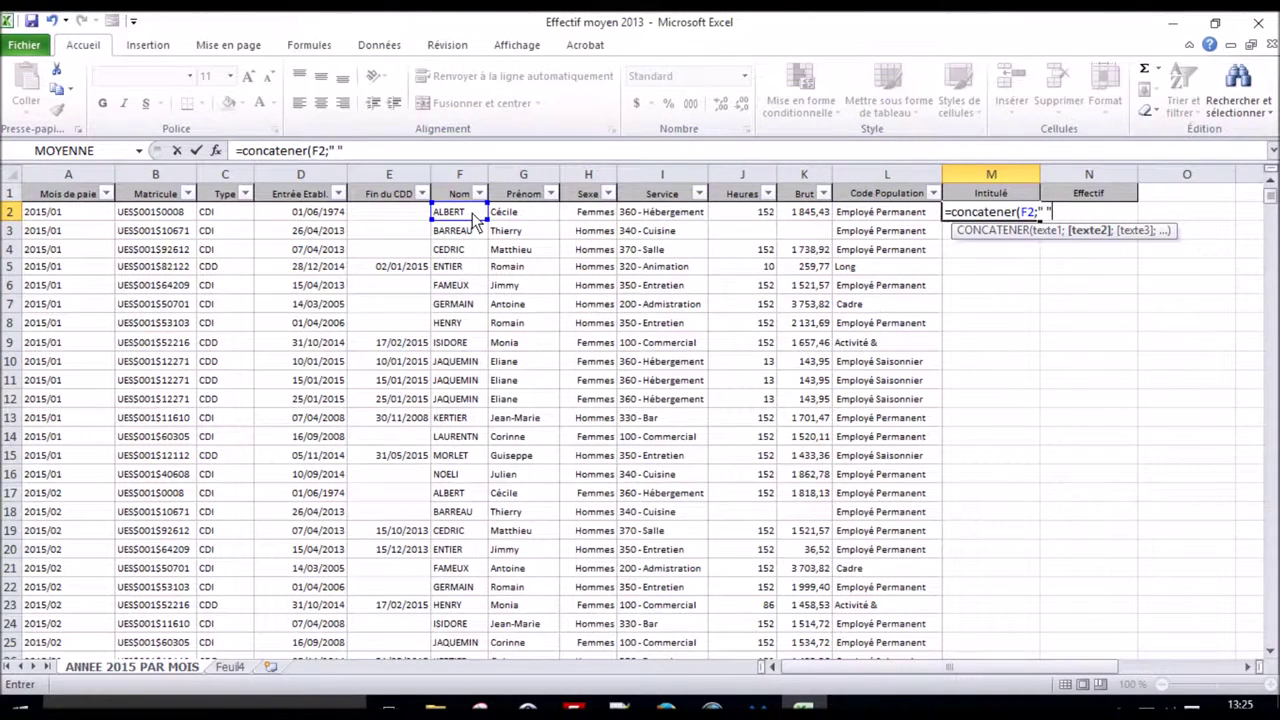
left_click(516, 216)
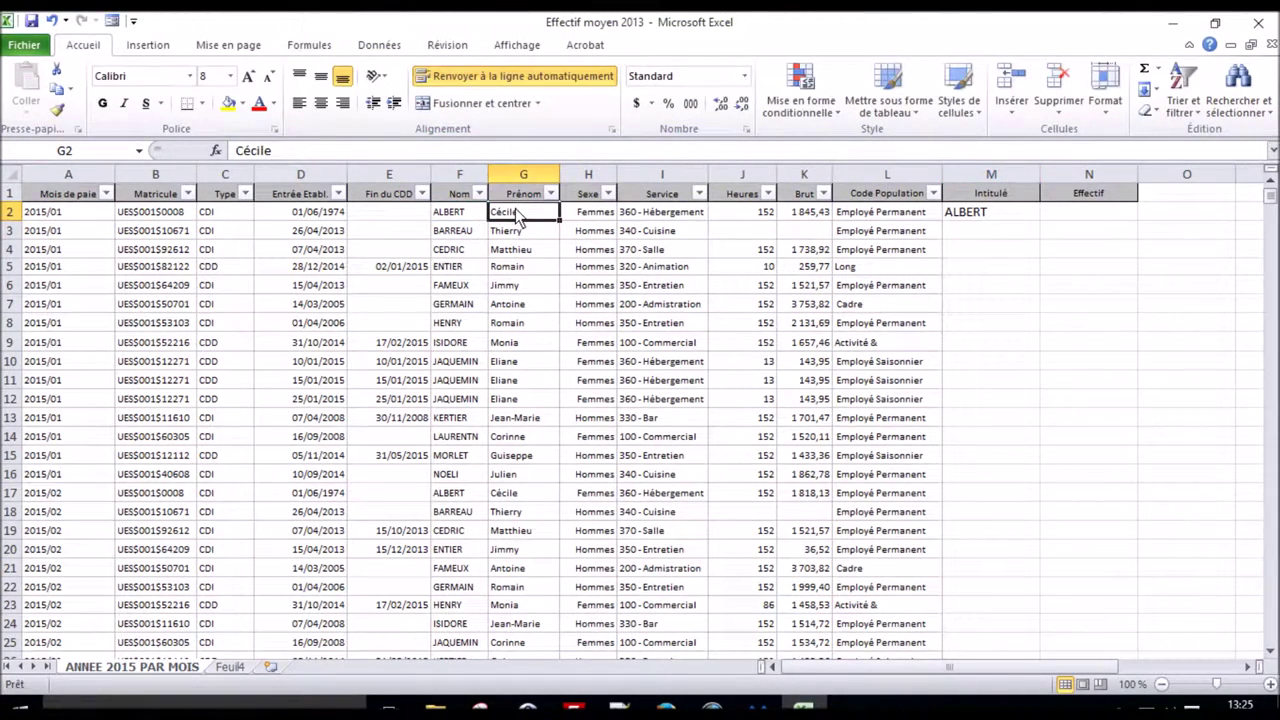
left_click(983, 213)
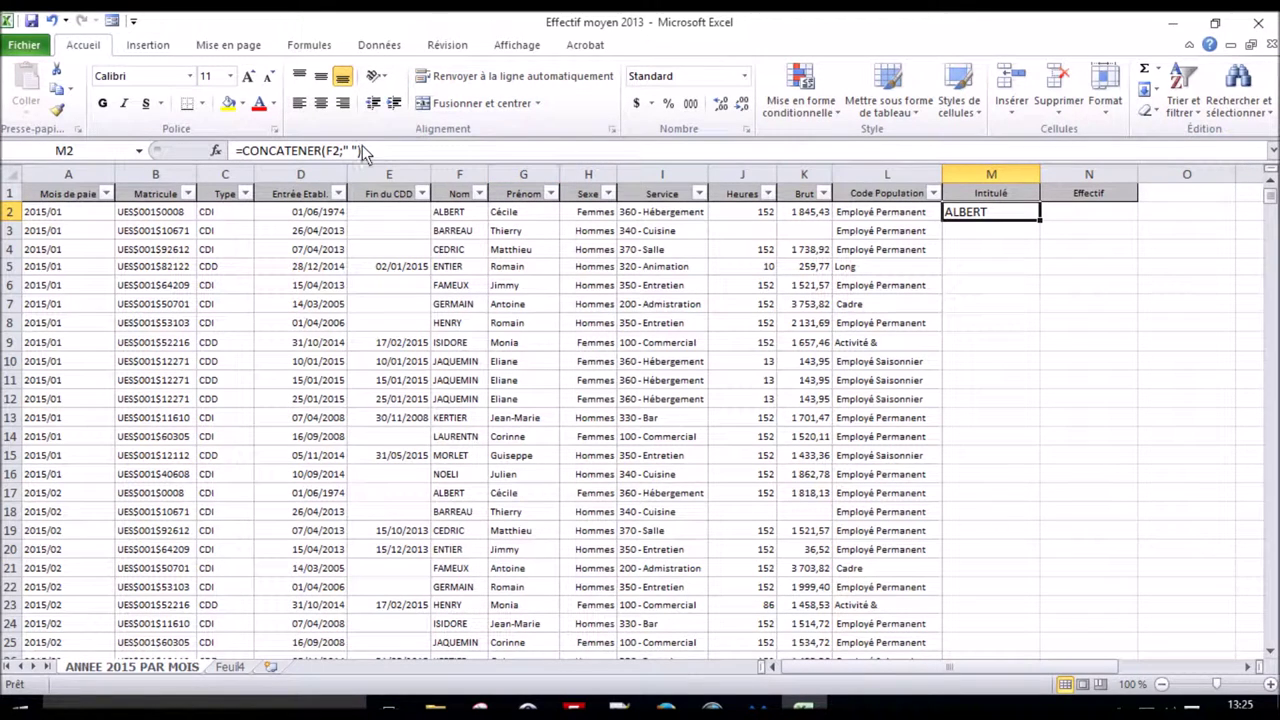
left_click(355, 151)
type(";")
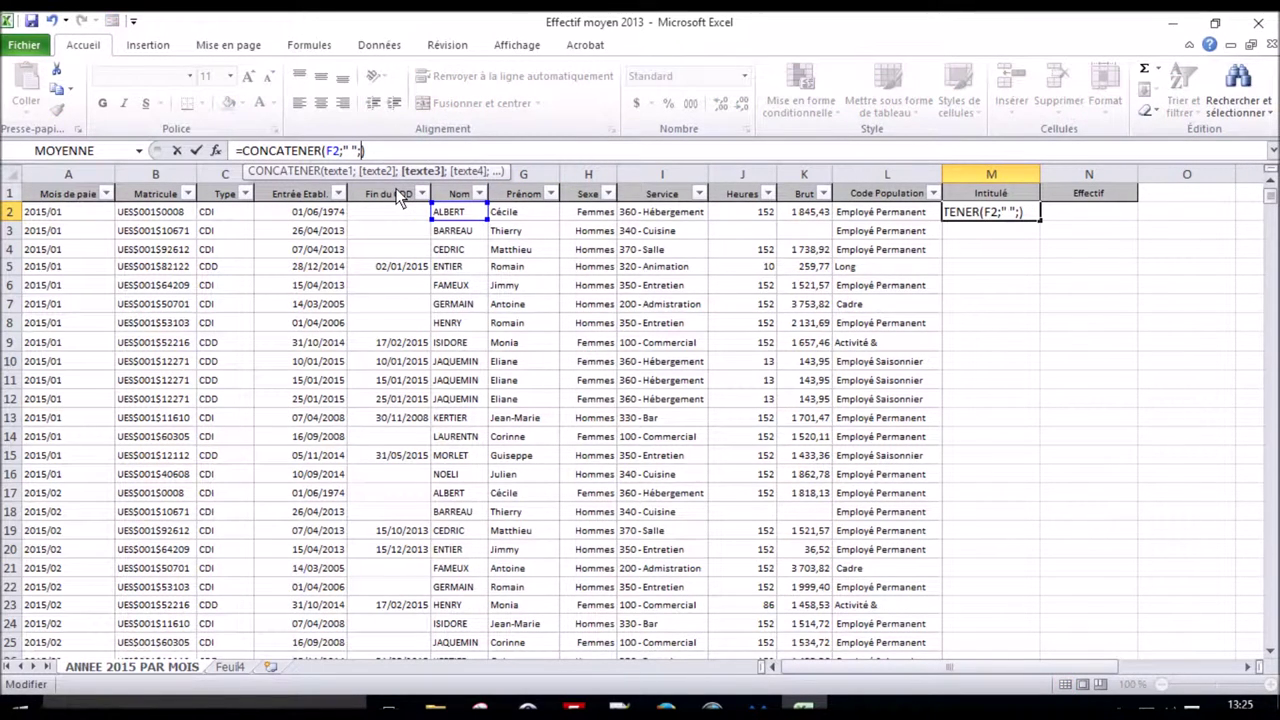
left_click(529, 213)
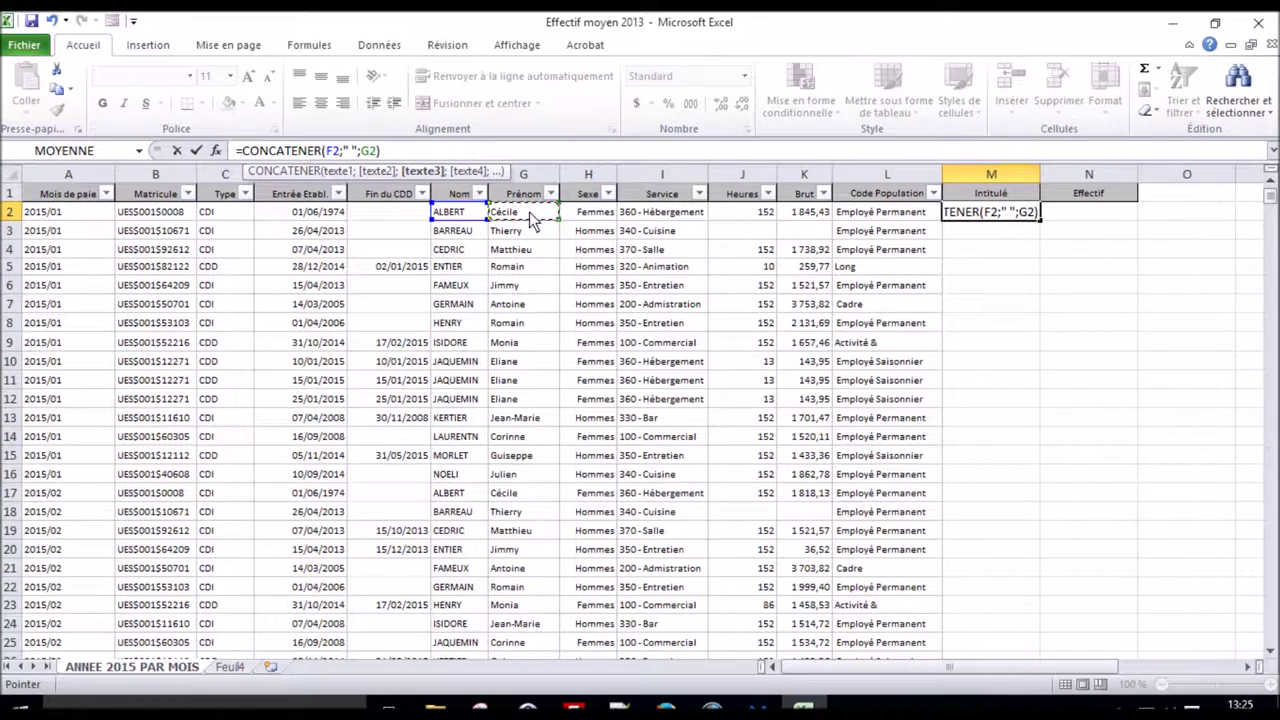
key("Return")
Begin an ARRONDI formula in N2
key("Up")
key("Right")
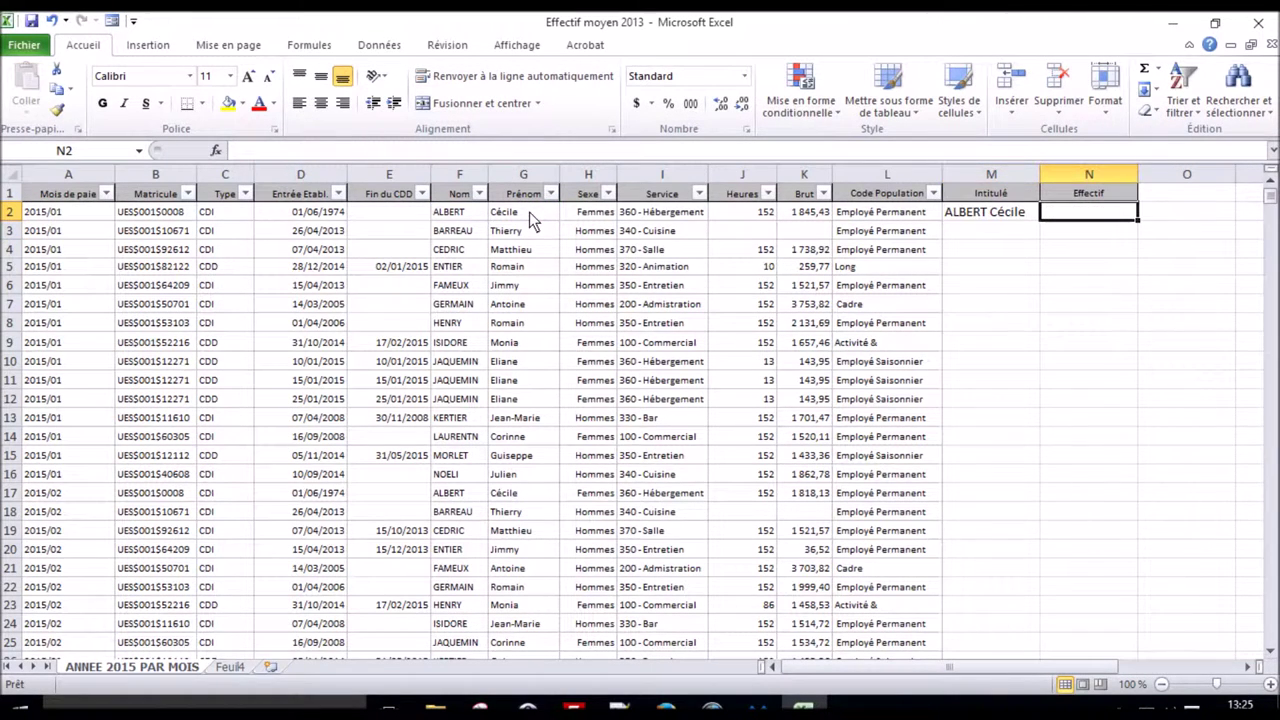
type("=arr")
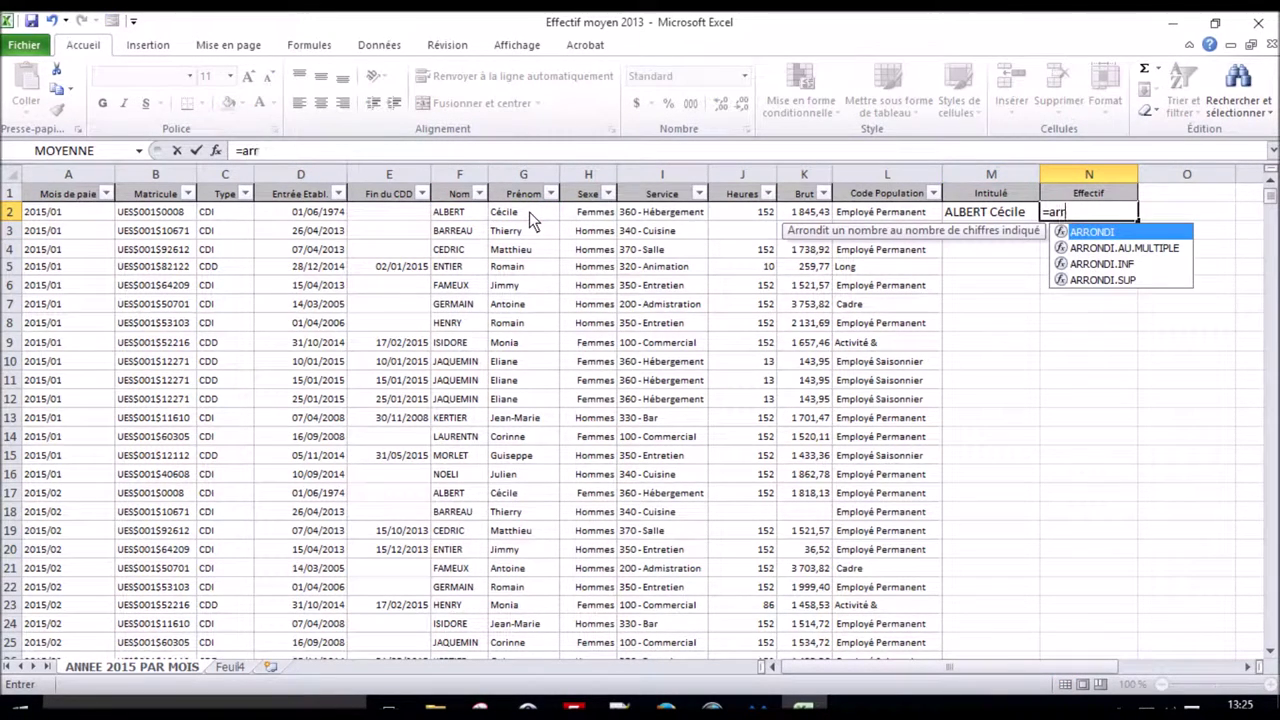
type("ondi(")
Complete N2 as =ARRONDI(J2/152;1)
left_click(740, 215)
type("/152;1)")
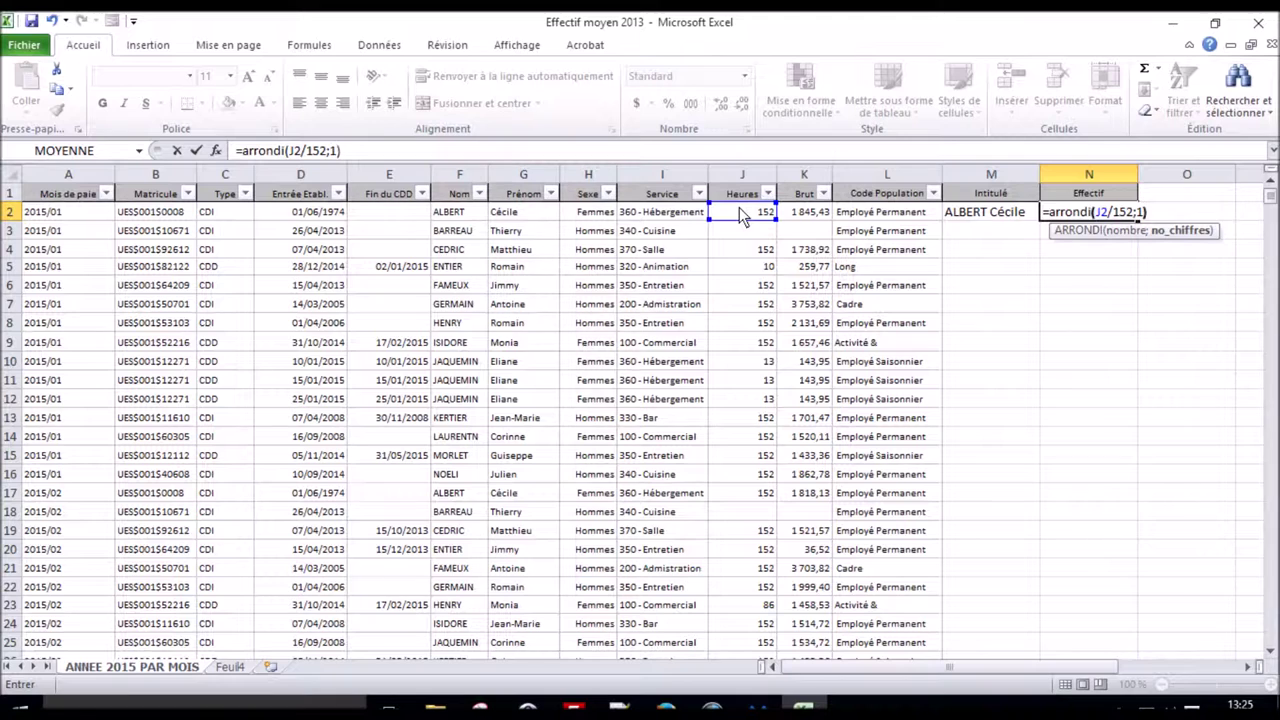
key("ctrl+Return")
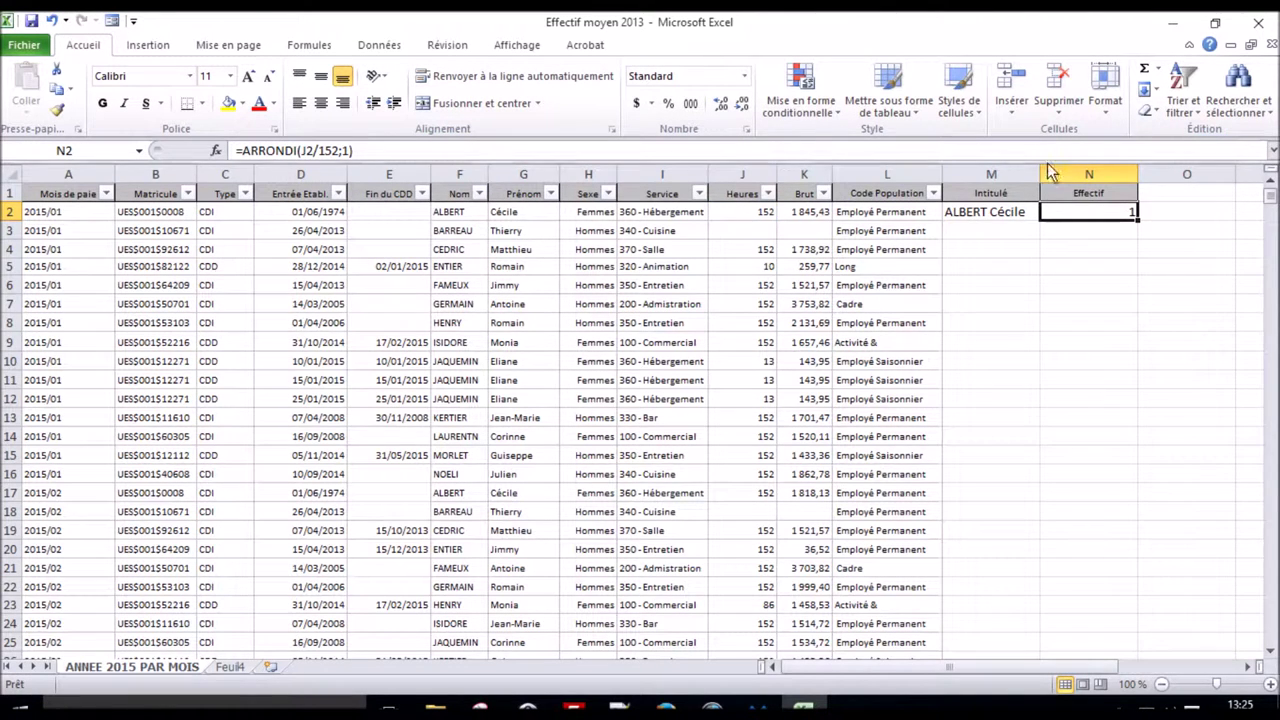
Fill the M2:N2 formulas down every table row, check the JAQUEMIN rows, and select the table
left_click_drag(1010, 218, 1120, 214)
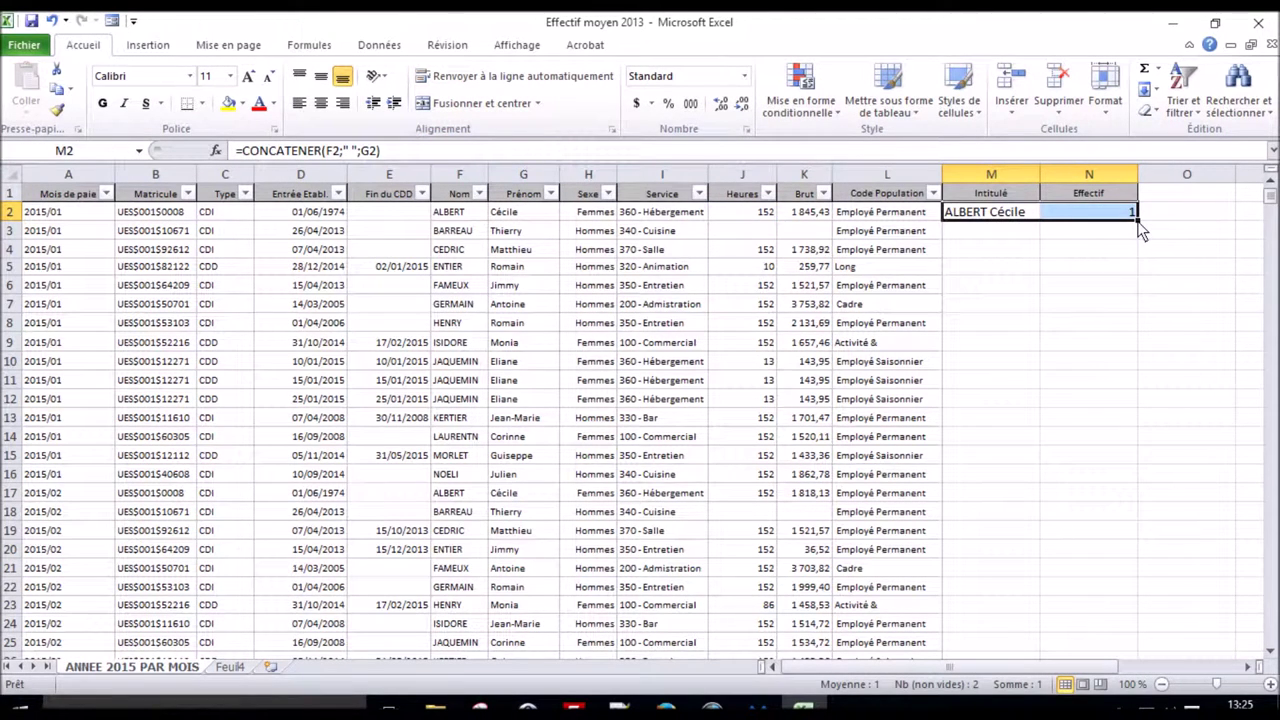
double_click(1137, 218)
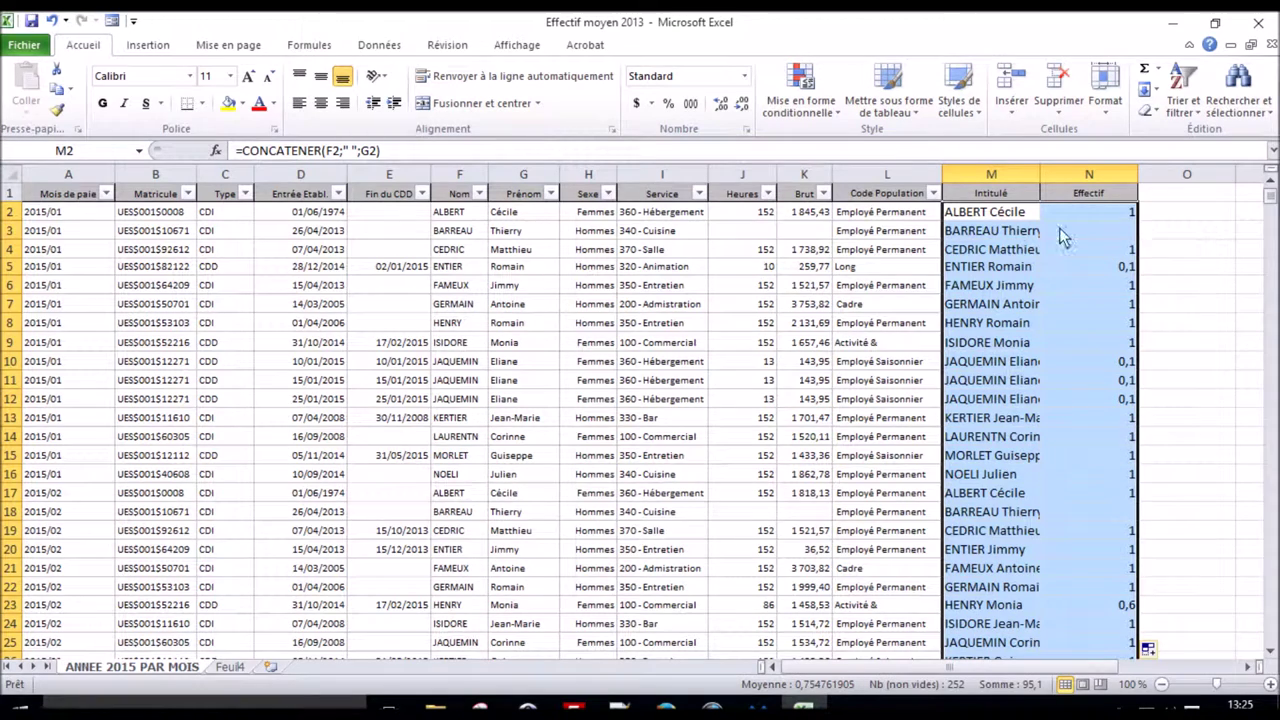
left_click(1016, 219)
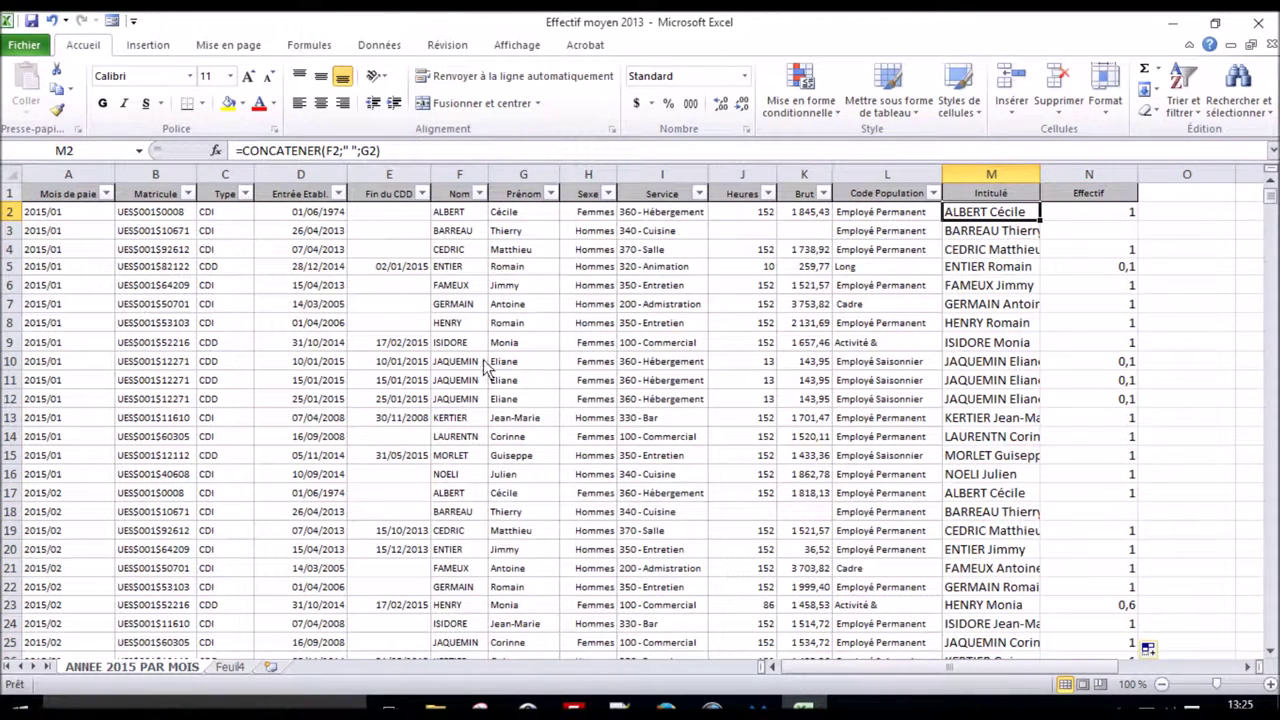
left_click_drag(480, 362, 477, 400)
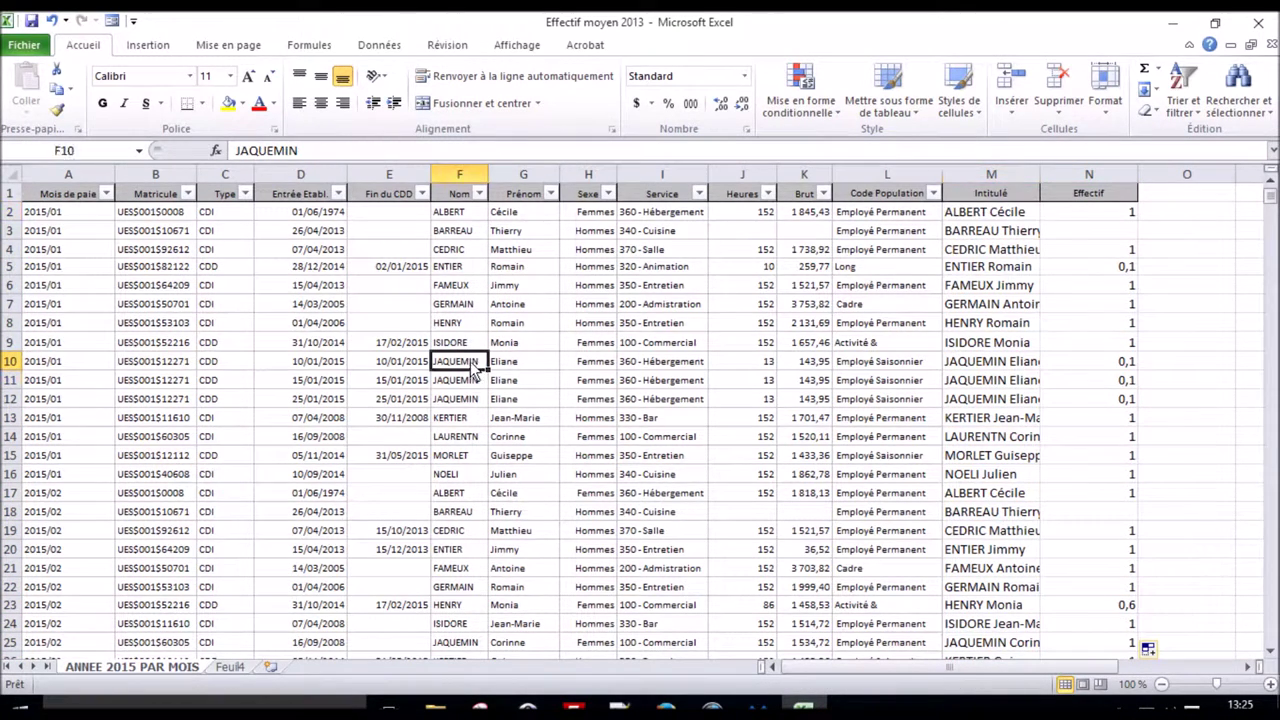
left_click(975, 362)
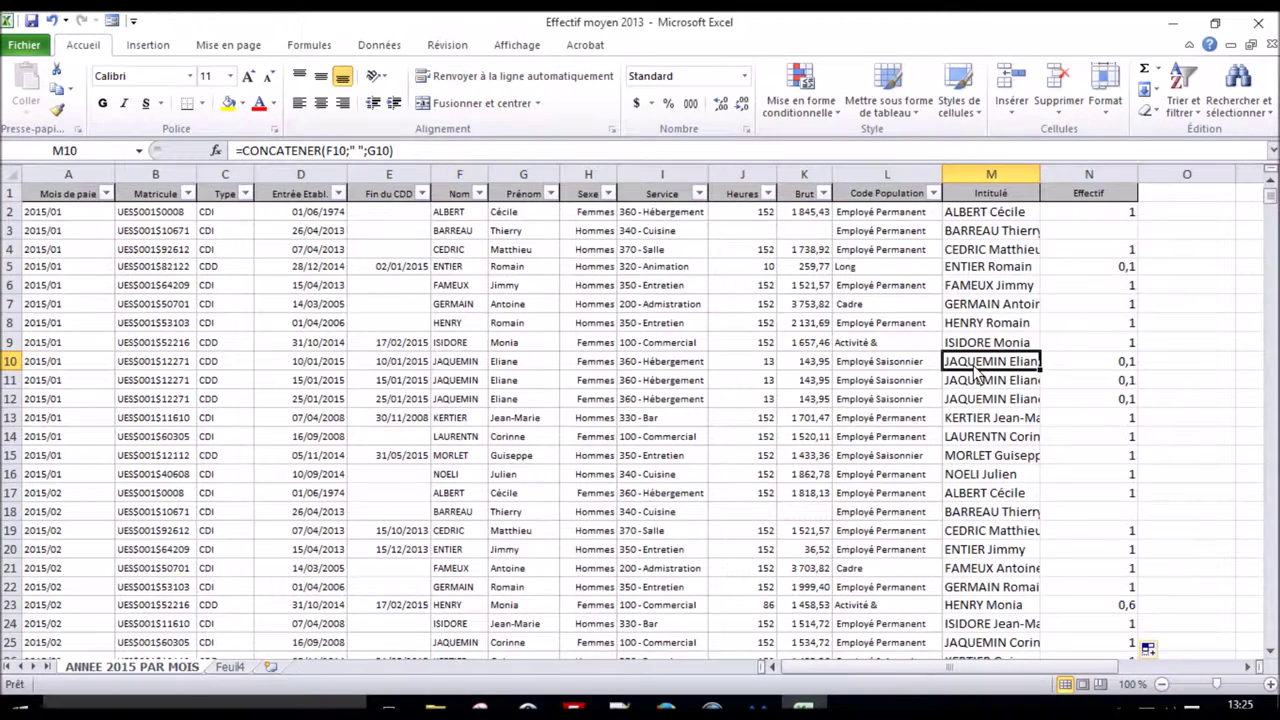
left_click(1075, 194)
key("ctrl+a")
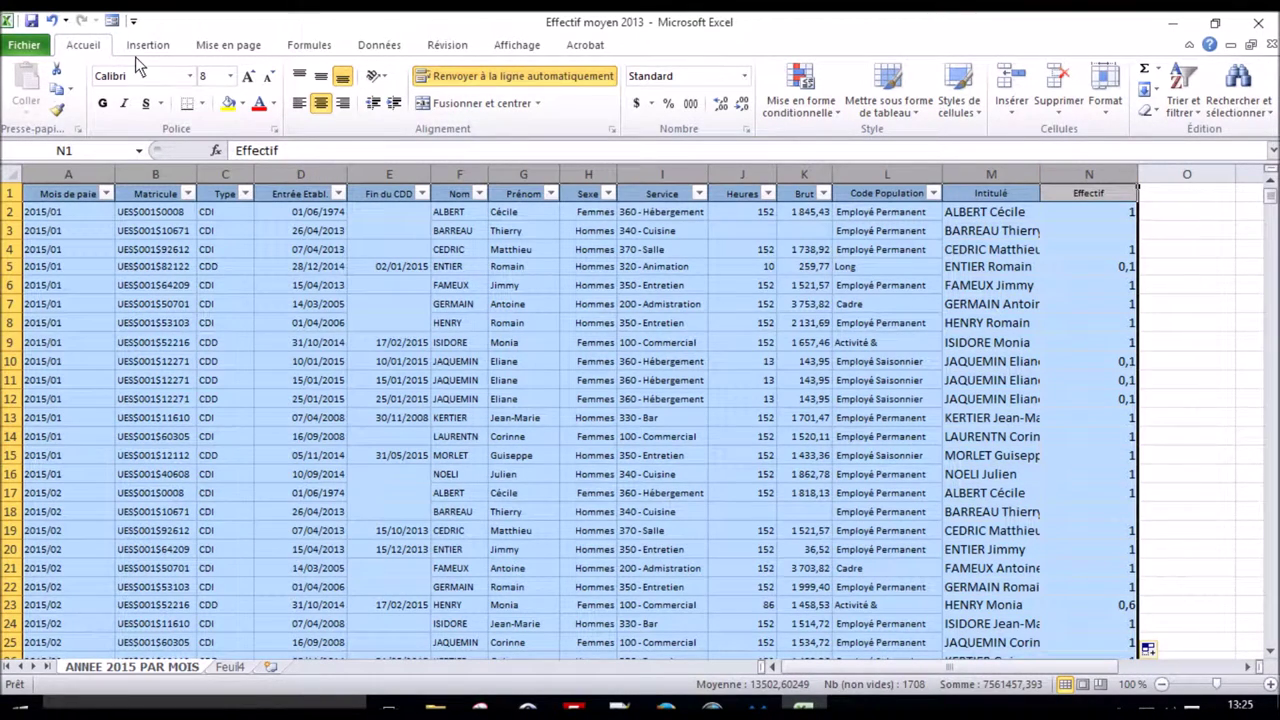
Create a pivot table from the data on a new worksheet
left_click(169, 45)
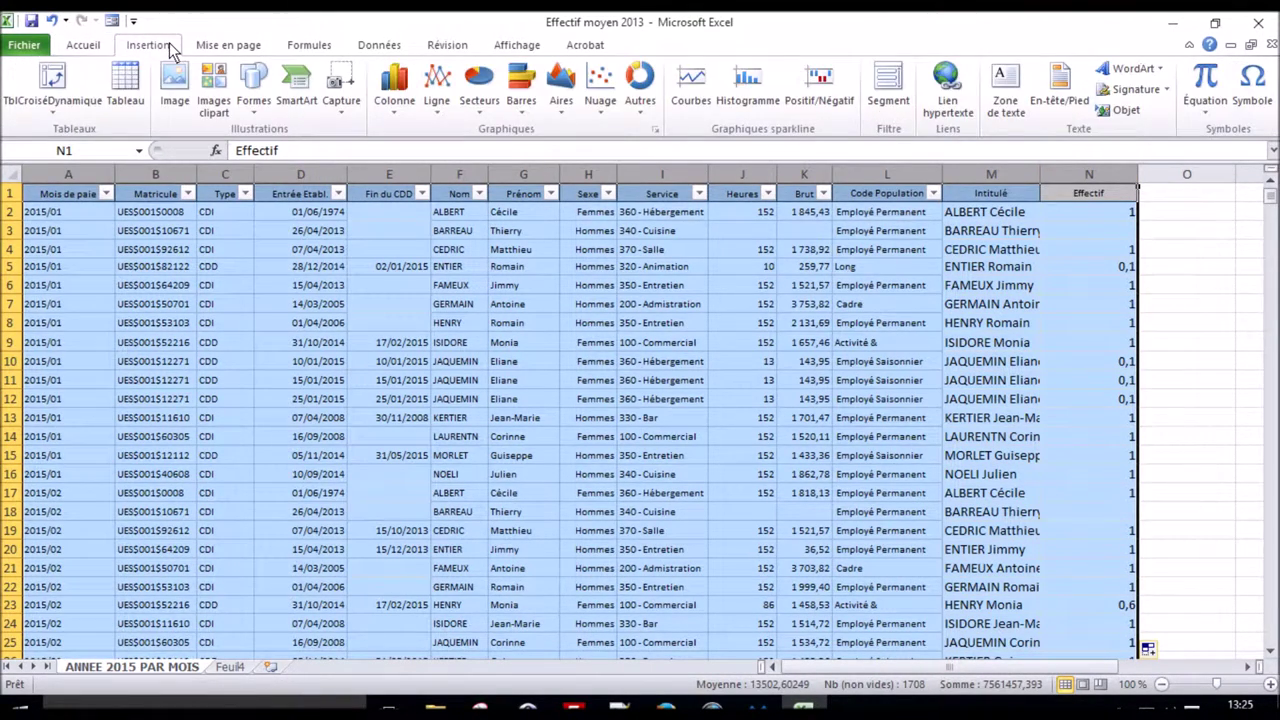
left_click(80, 109)
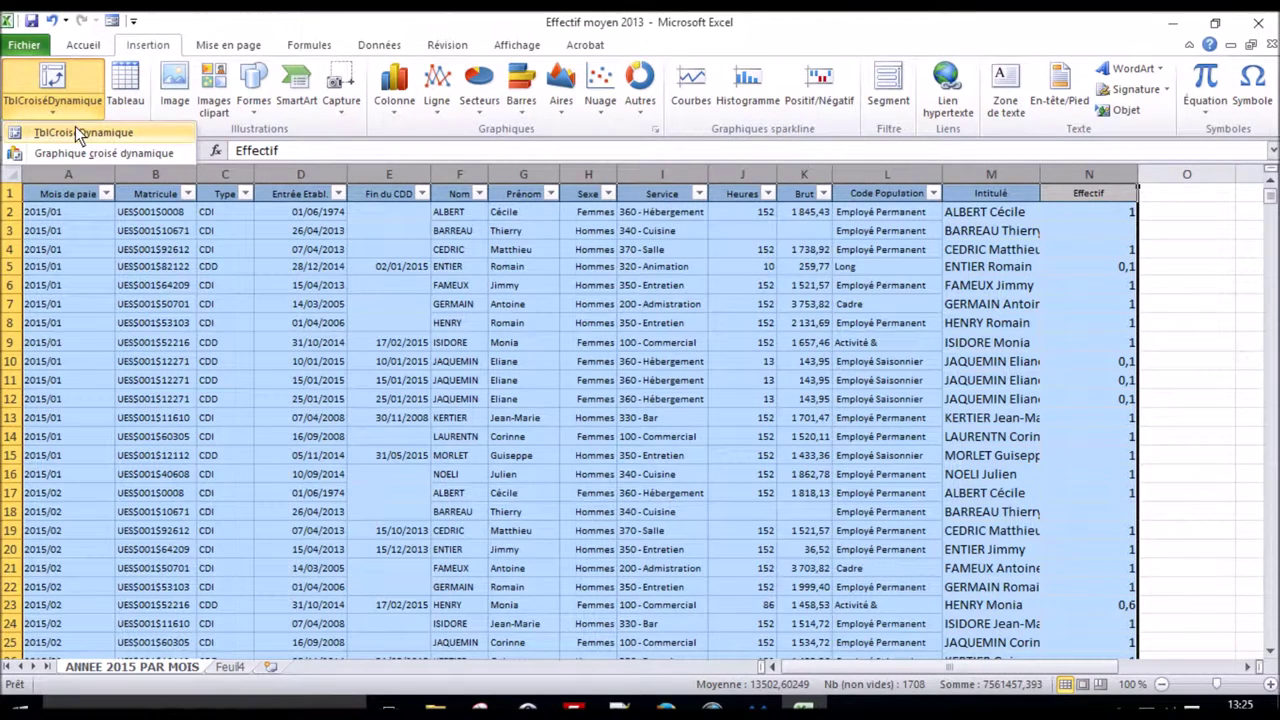
left_click(75, 126)
left_click(543, 480)
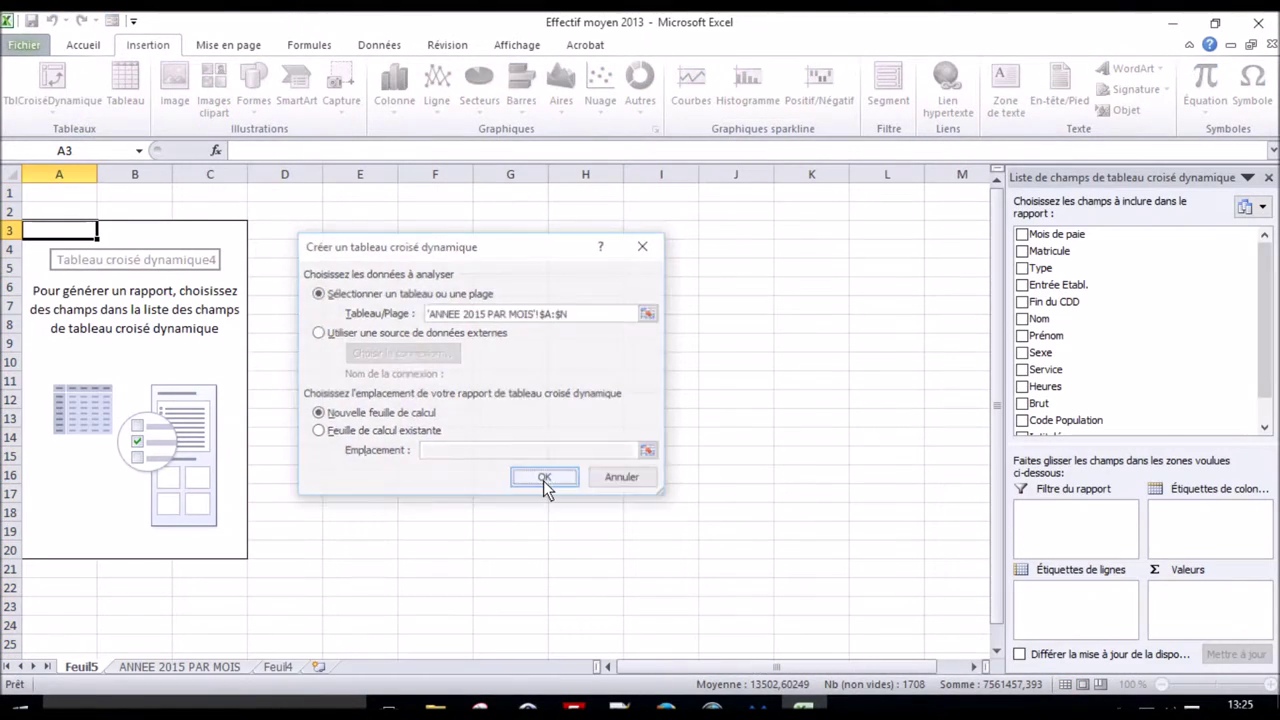
Put Intitulé in row labels, Mois de paie in column labels and Heures in values
scroll(1119, 383, "down", 2)
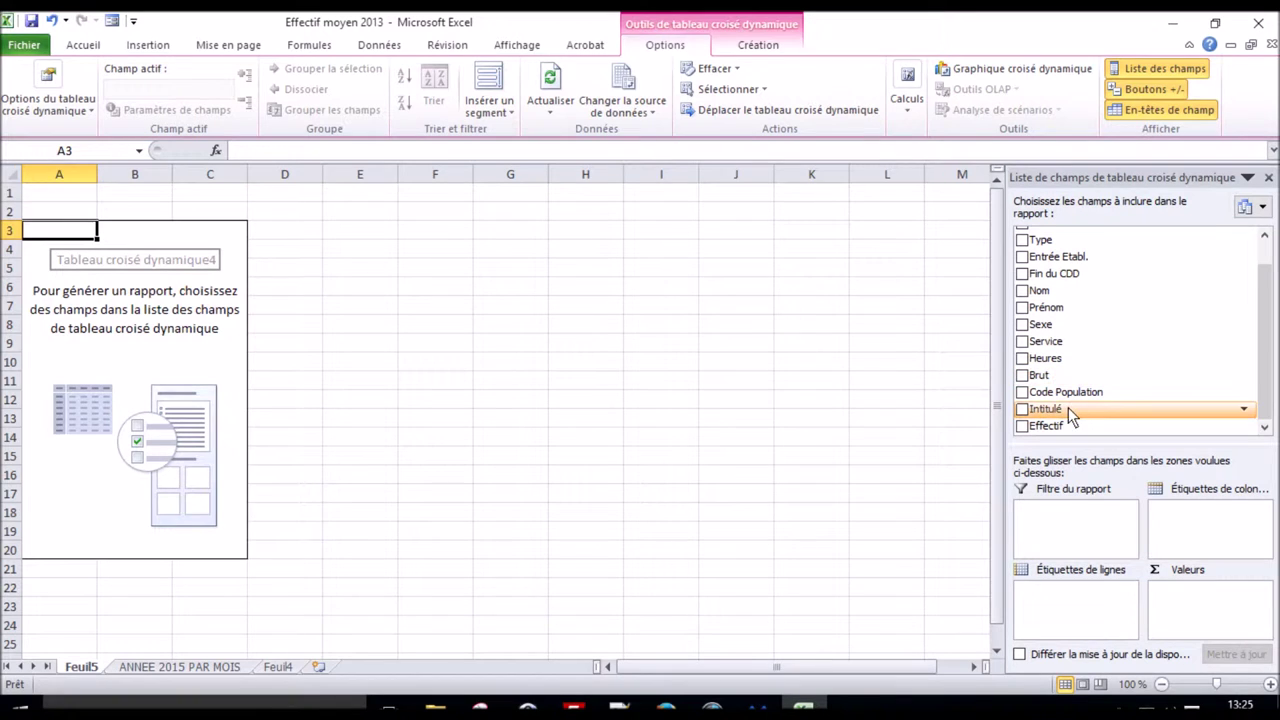
left_click(1021, 409)
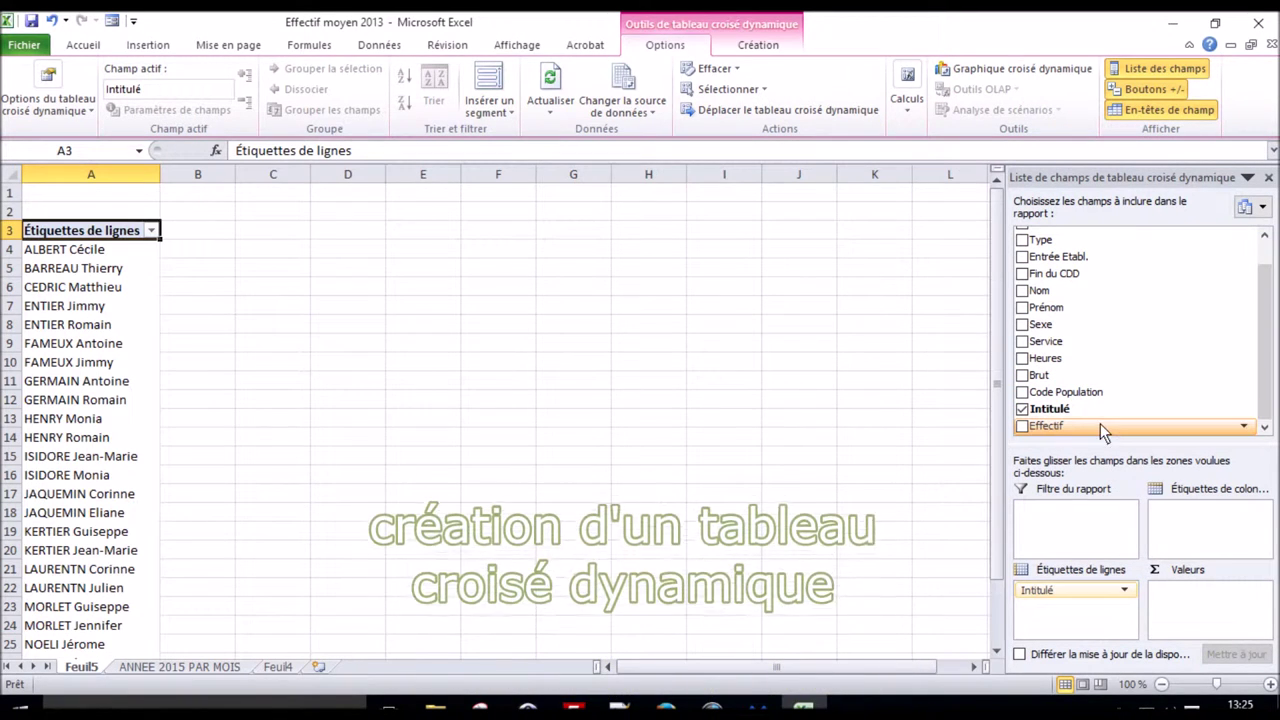
scroll(1069, 234, "up", 1)
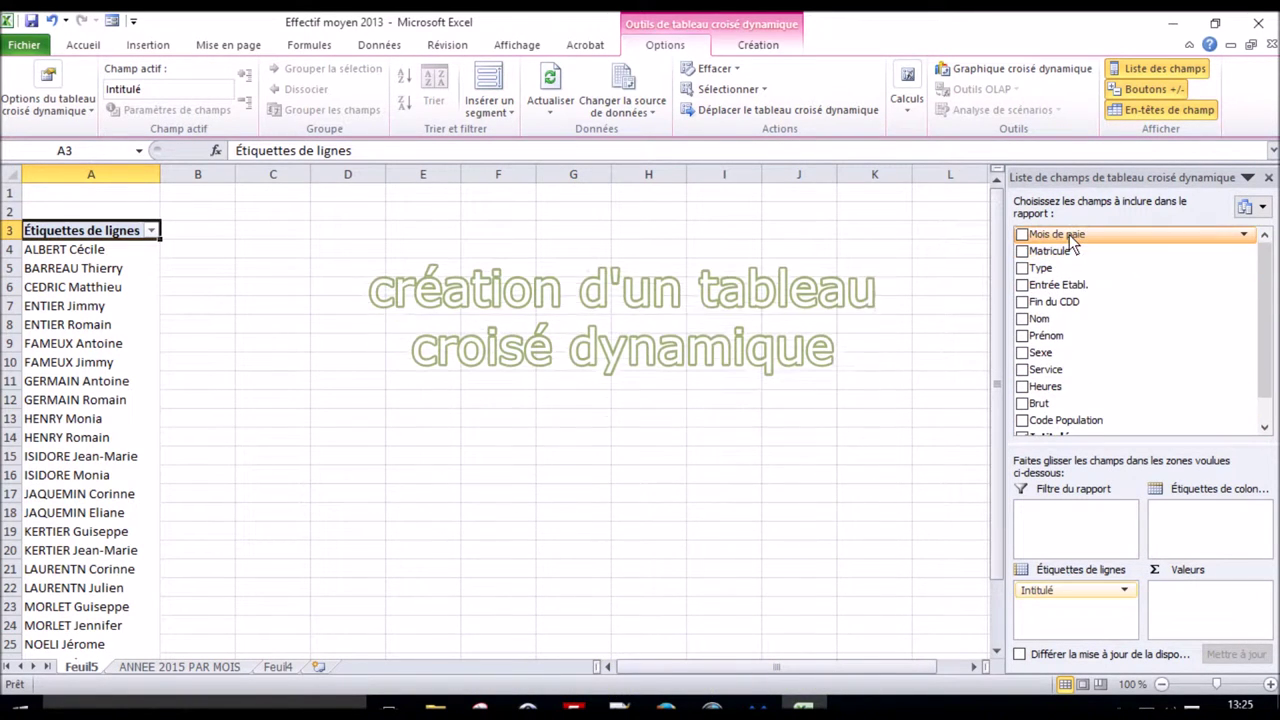
left_click_drag(1057, 234, 1201, 506)
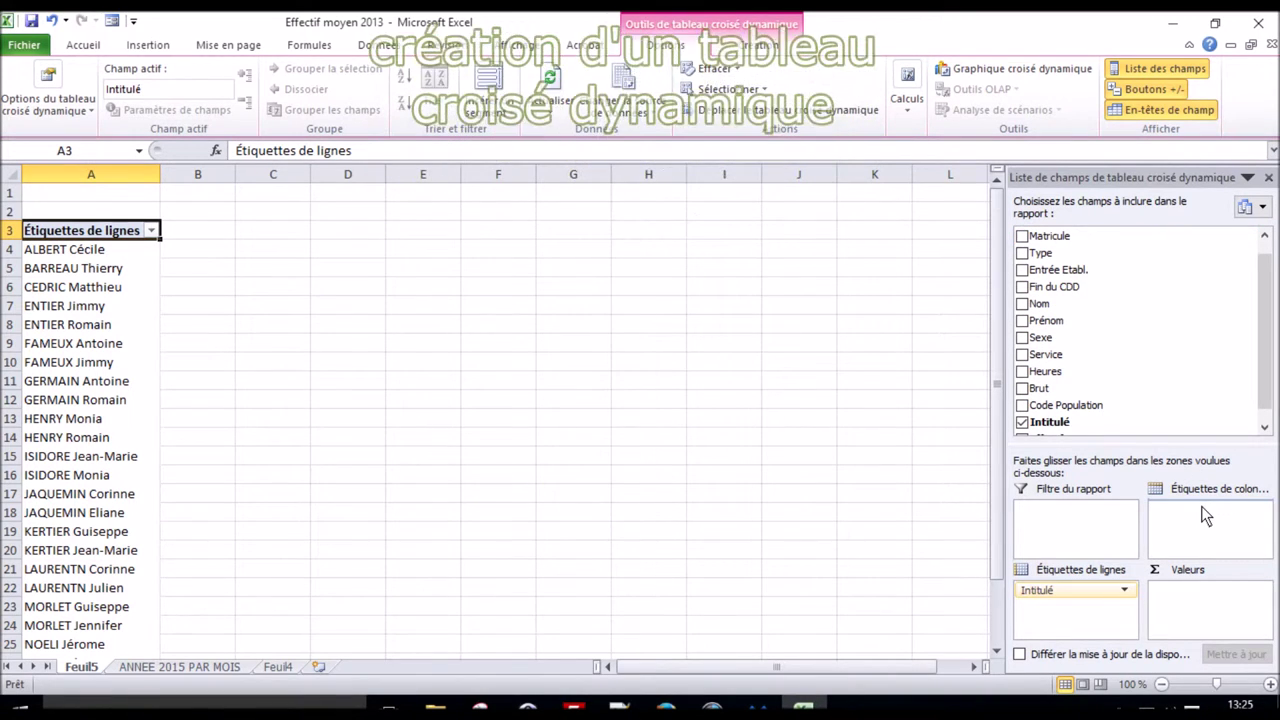
scroll(1097, 421, "down", 1)
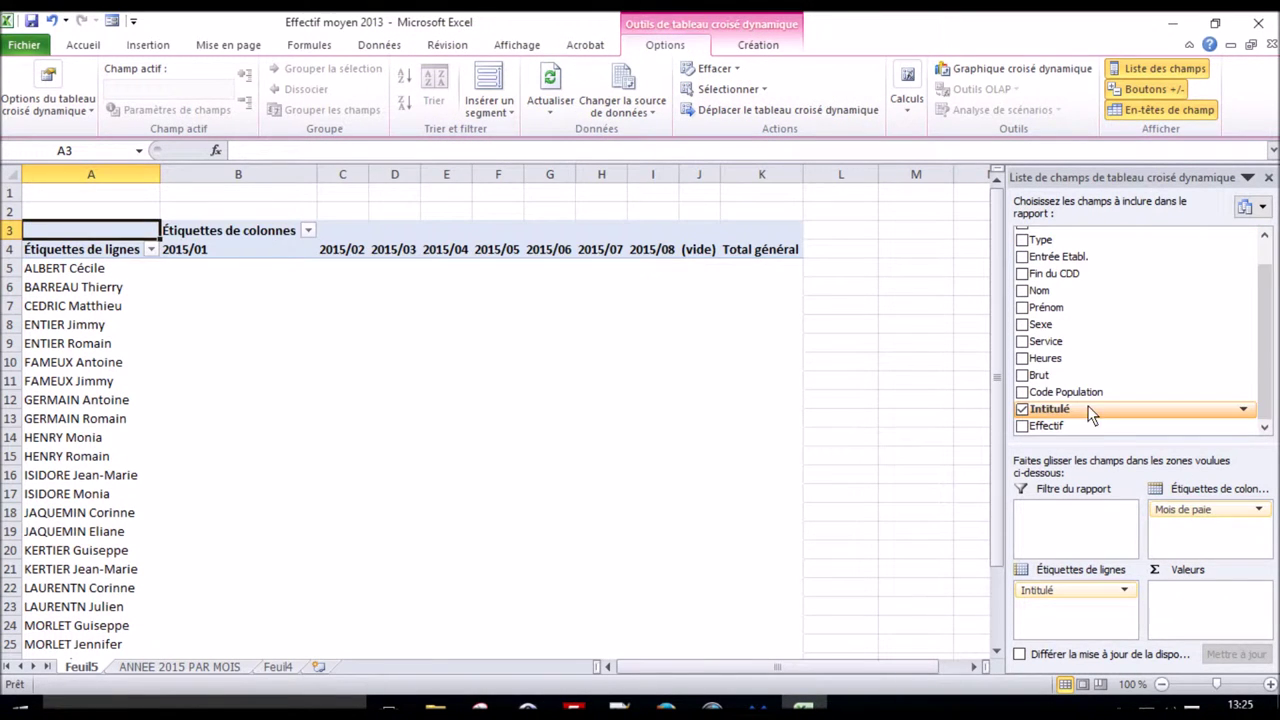
left_click_drag(1059, 358, 1202, 606)
Change the Heures value field to Somme instead of a count
left_click(1199, 592)
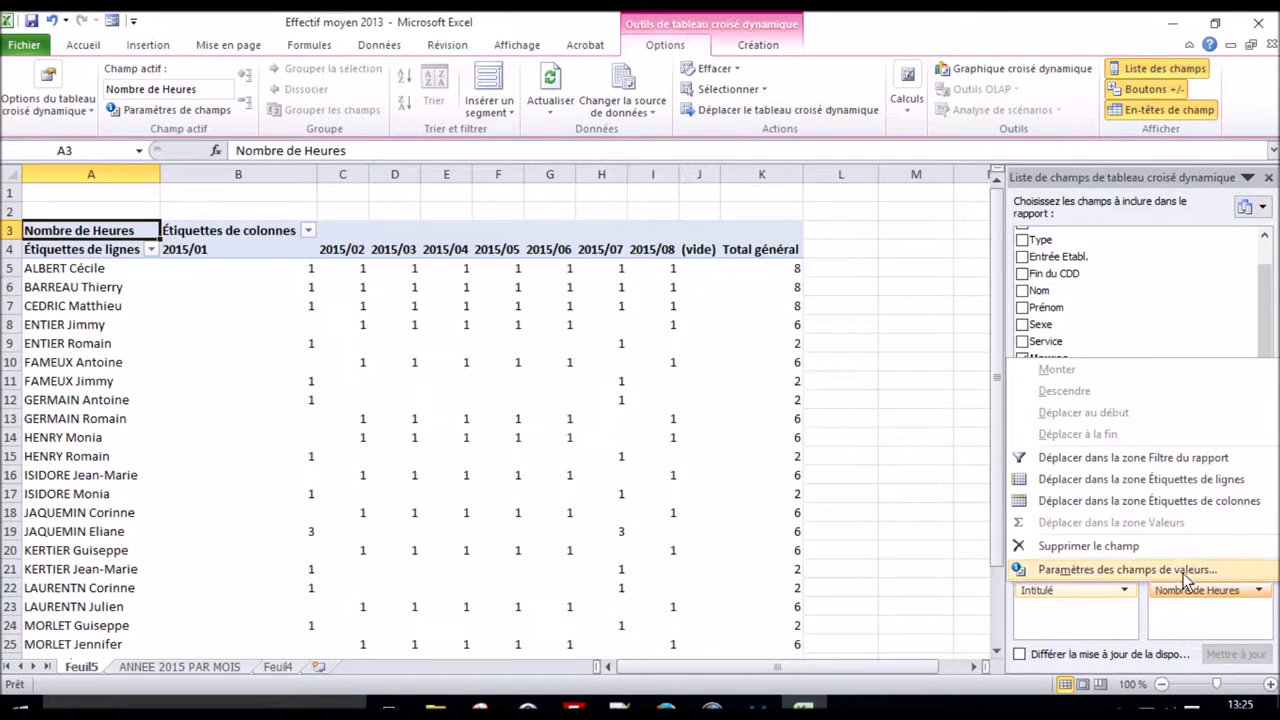
left_click(1175, 569)
left_click(424, 382)
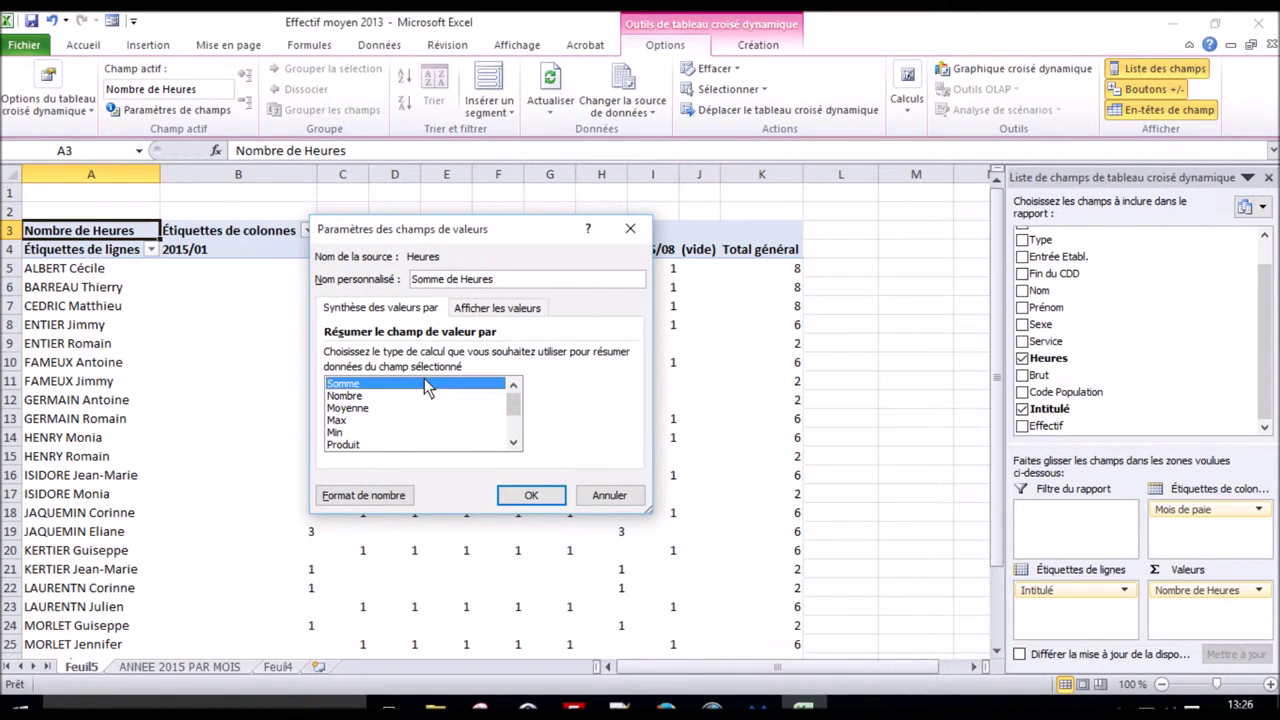
left_click(532, 495)
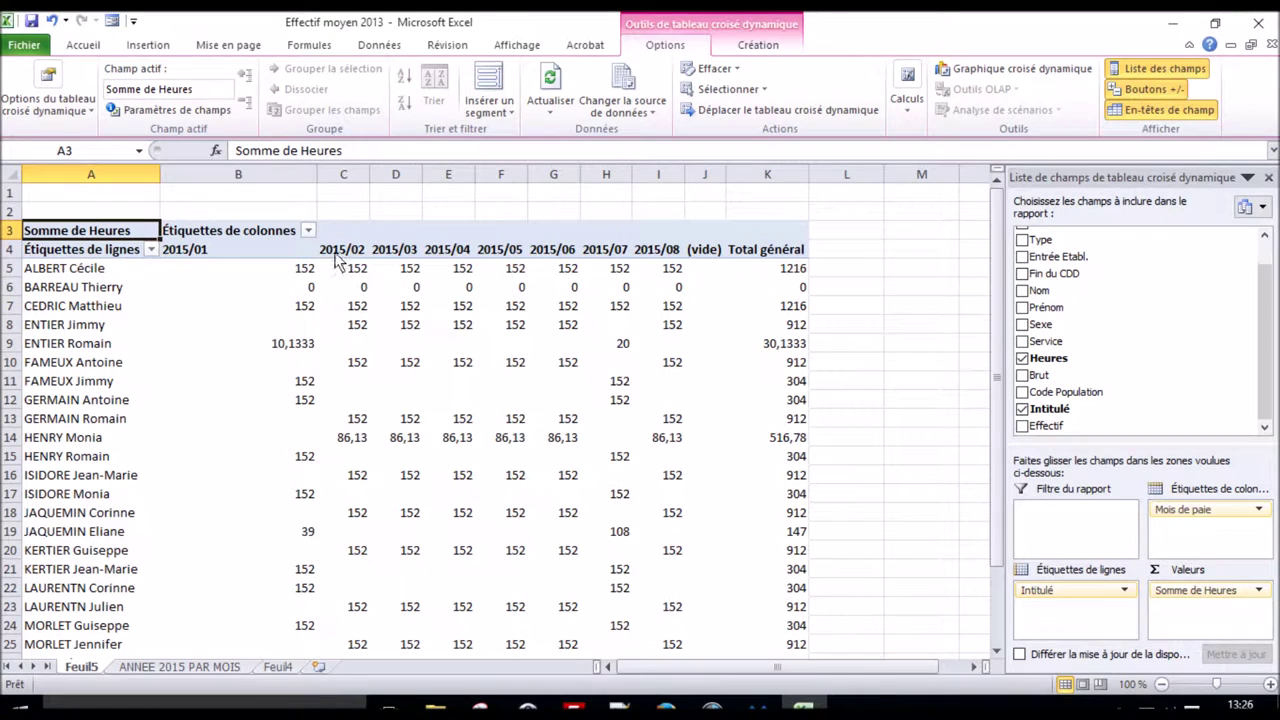
Filter the (vide) entry out of the pay-month columns
left_click(308, 231)
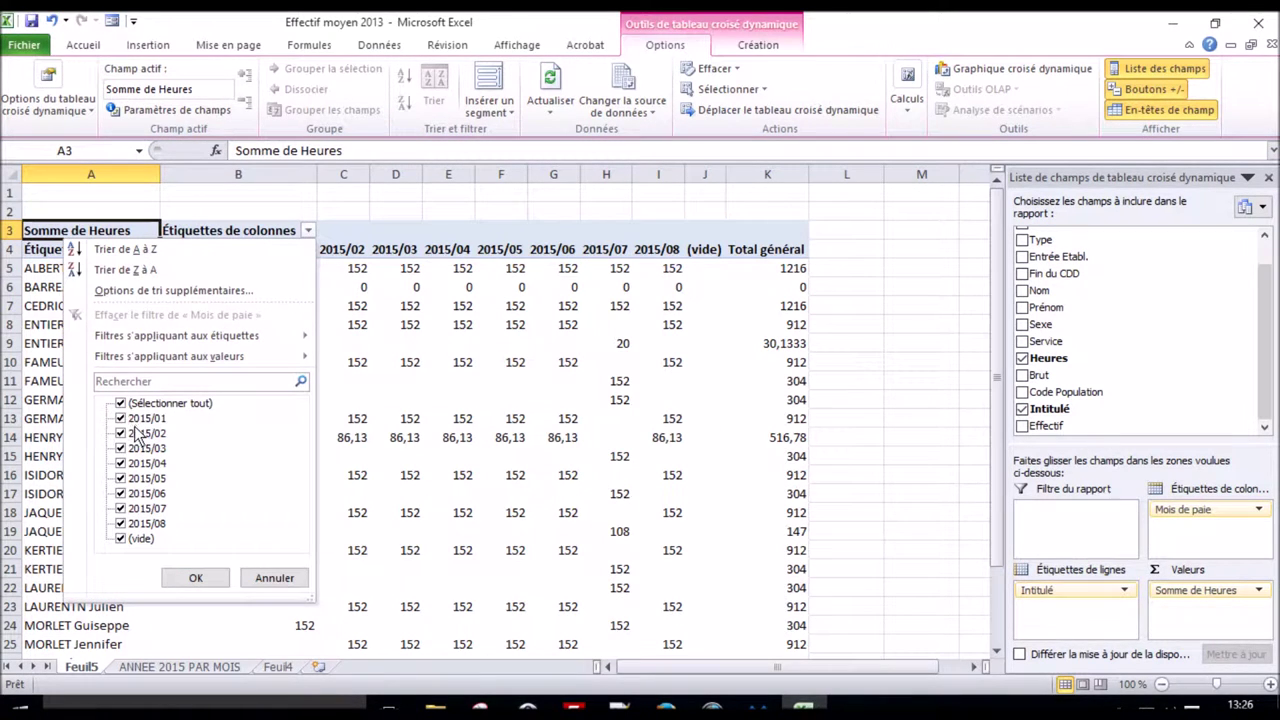
left_click(122, 538)
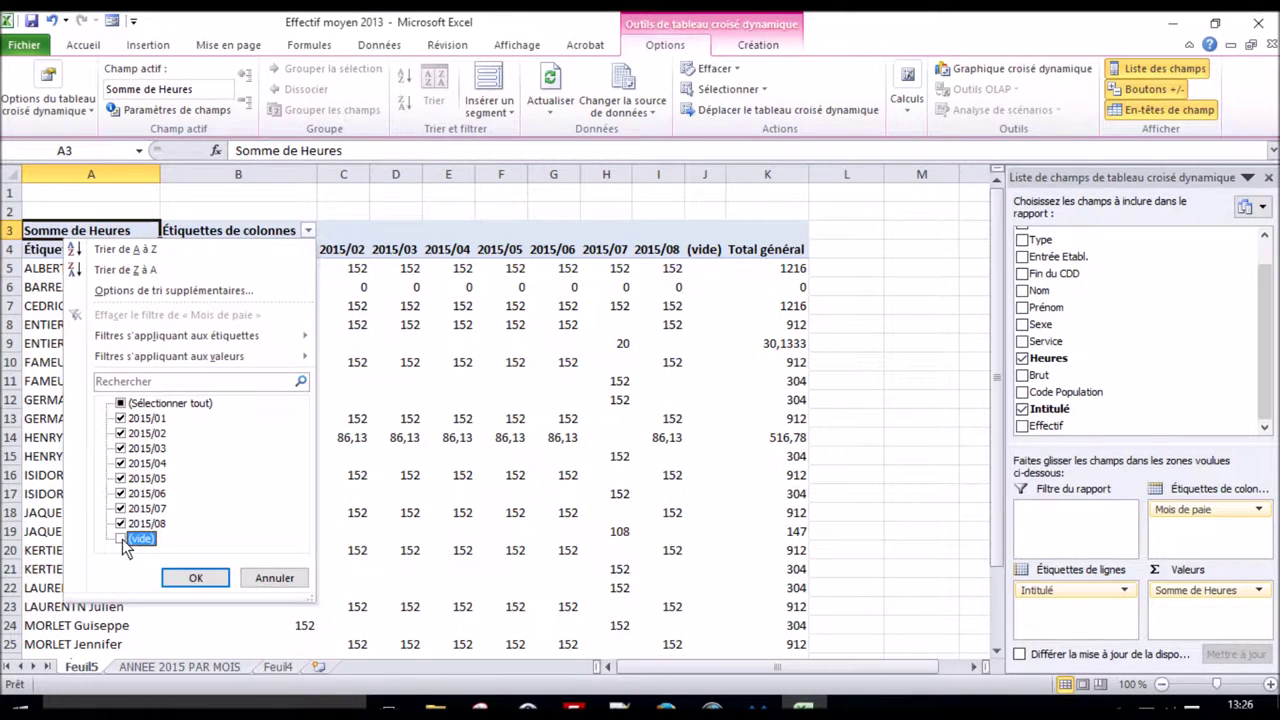
left_click(189, 577)
scroll(135, 472, "down", 3)
scroll(148, 360, "up", 3)
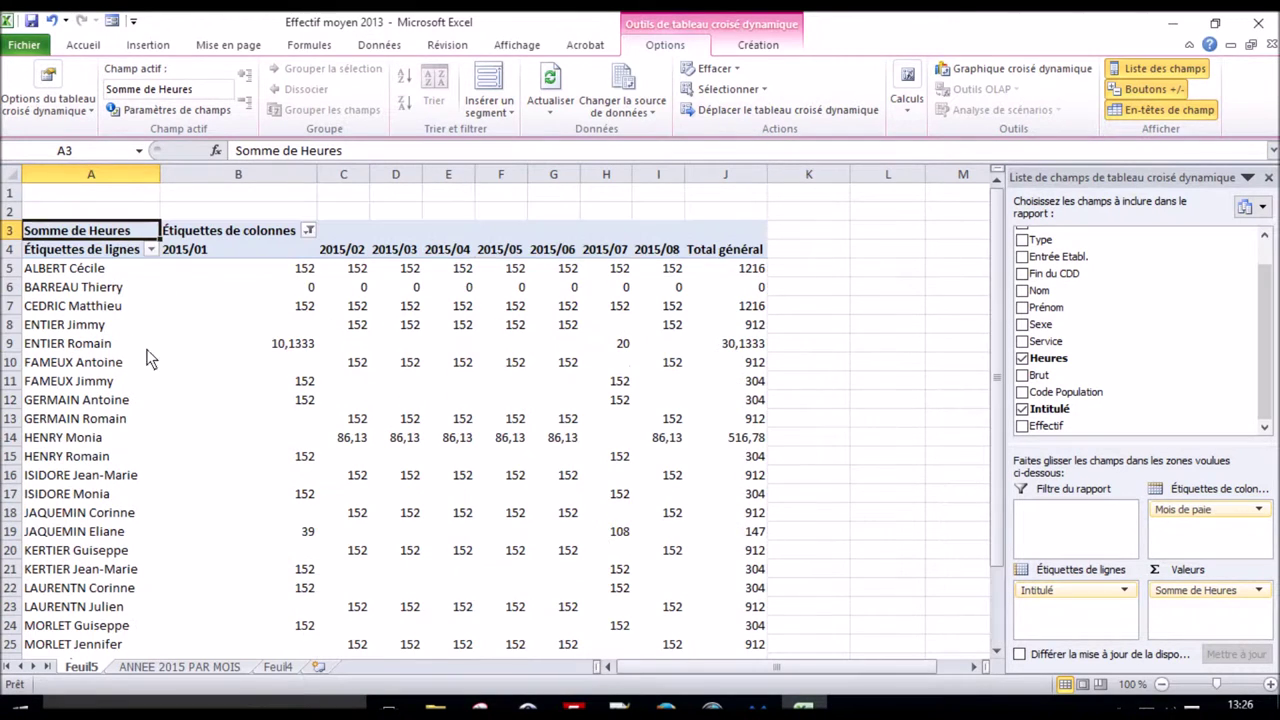
left_click(152, 250)
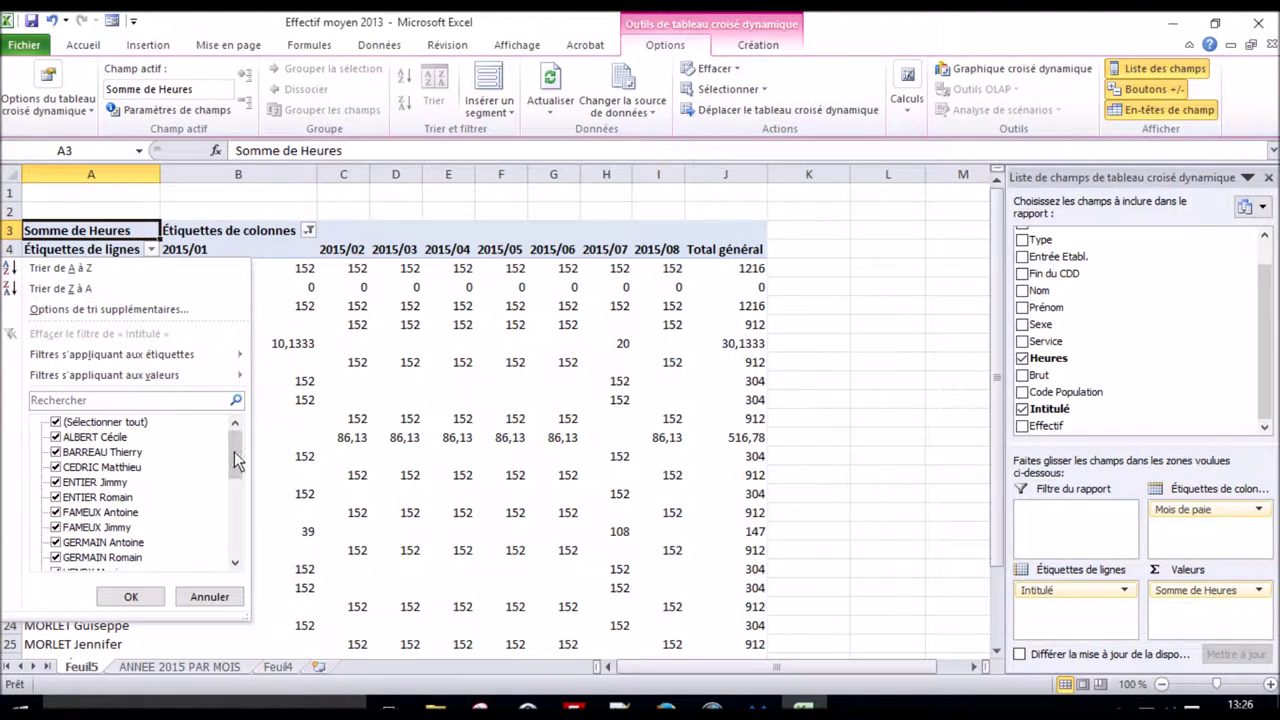
Remove the (vide) entry from the pivot's row labels
left_click_drag(234, 451, 237, 578)
left_click(70, 557)
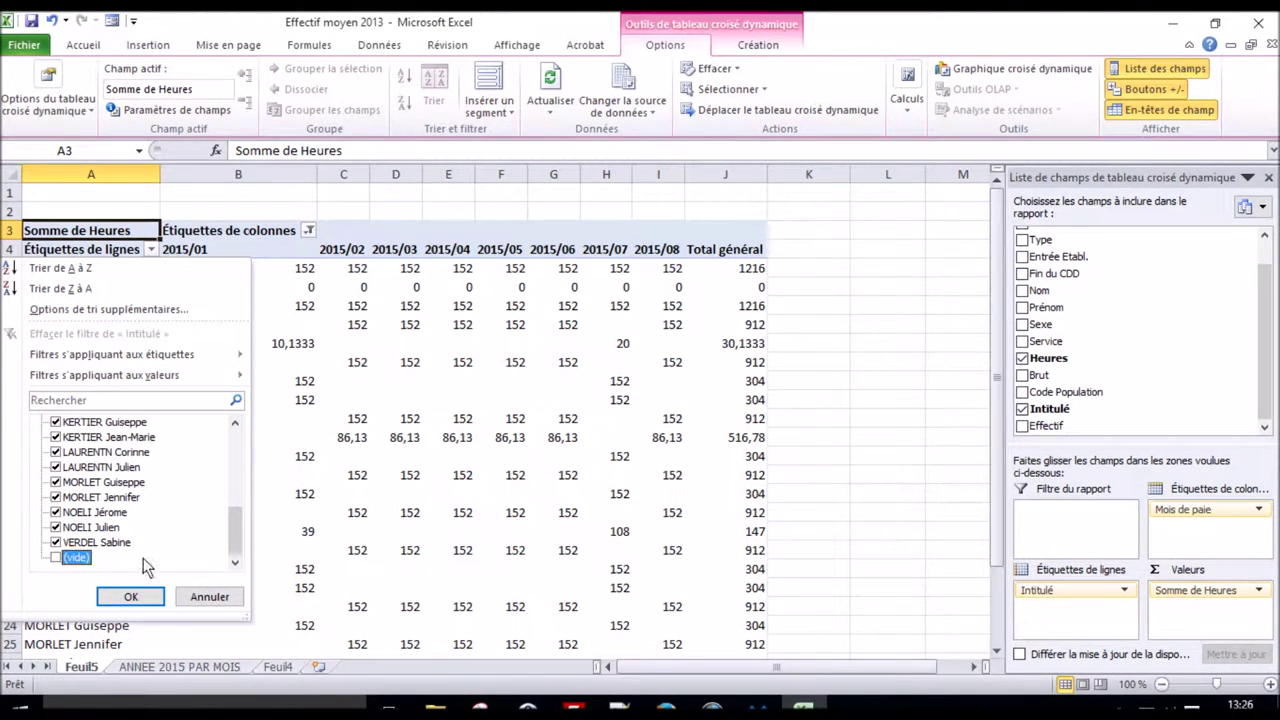
scroll(217, 476, "up", 10)
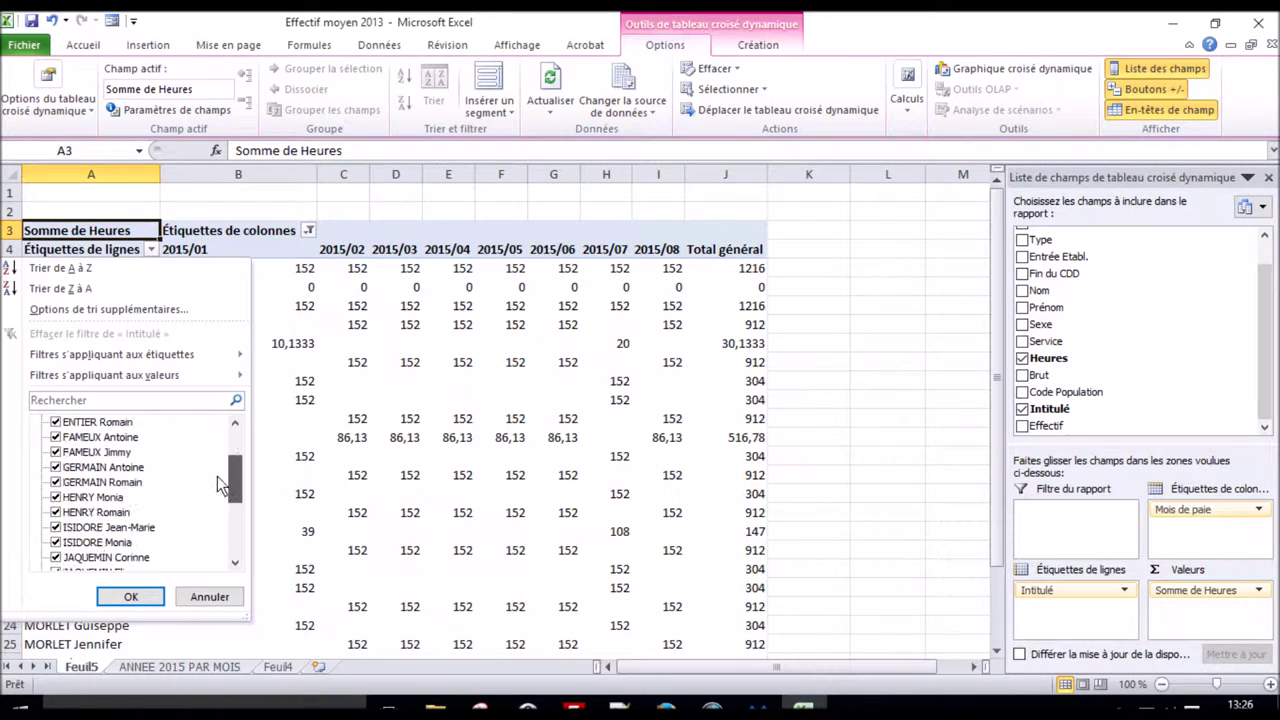
left_click(130, 598)
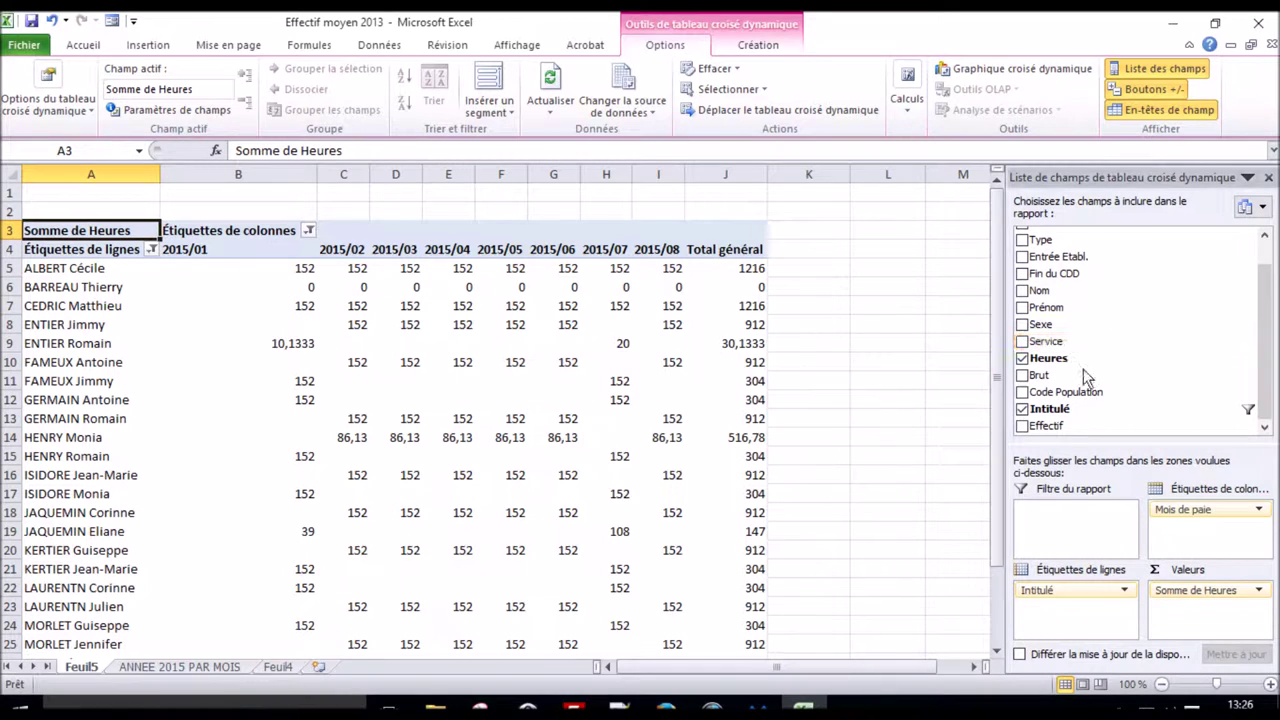
Add Service as a report filter, left at (Tous)
left_click_drag(1046, 341, 1067, 513)
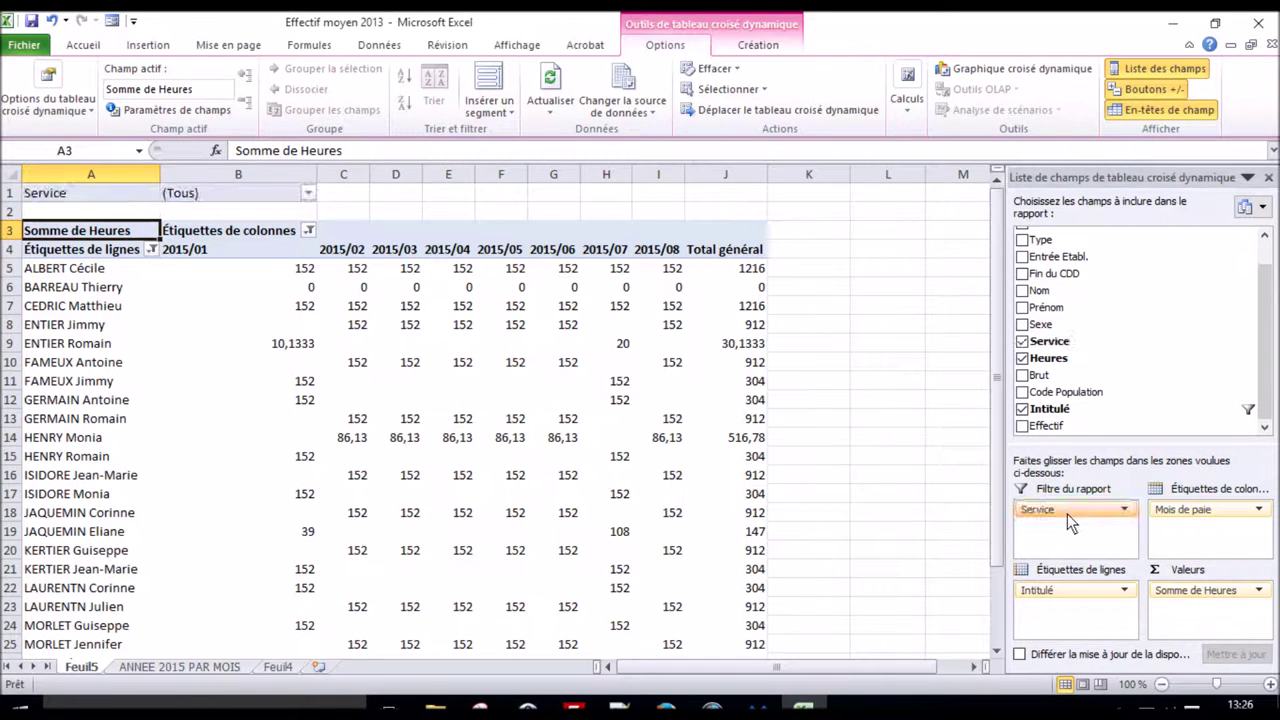
left_click(310, 194)
left_click(310, 193)
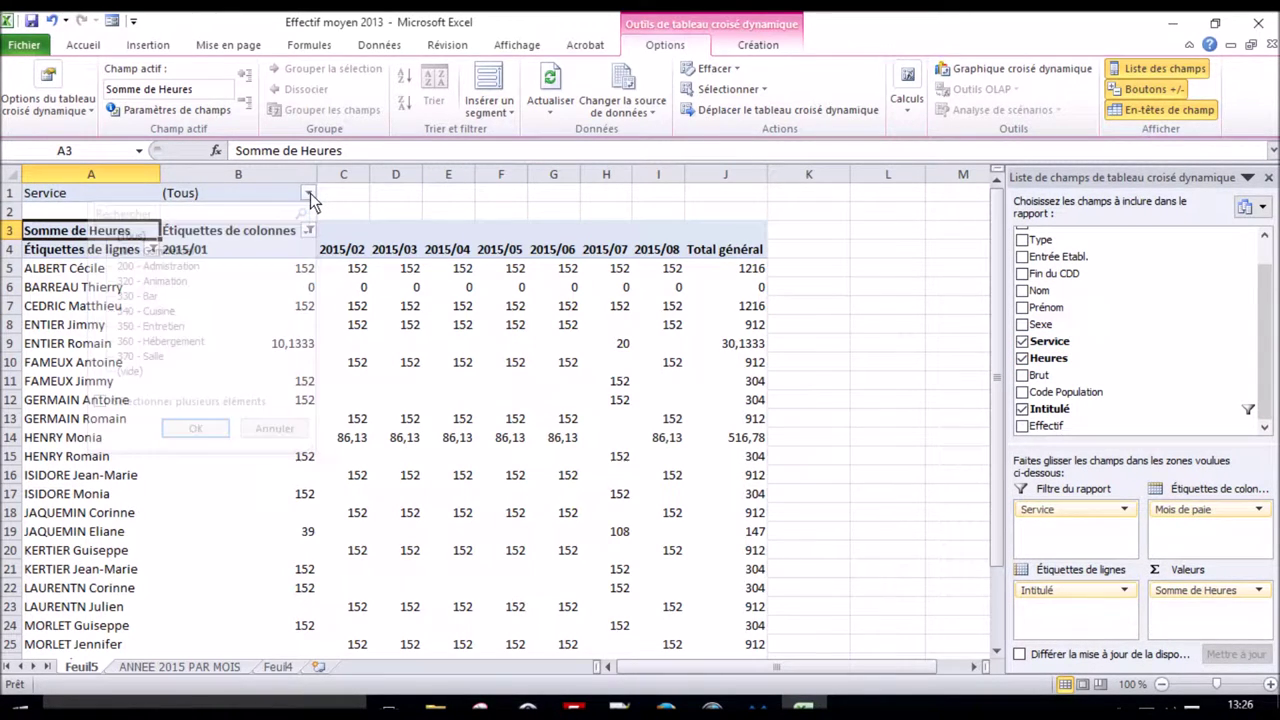
left_click(310, 194)
left_click(272, 428)
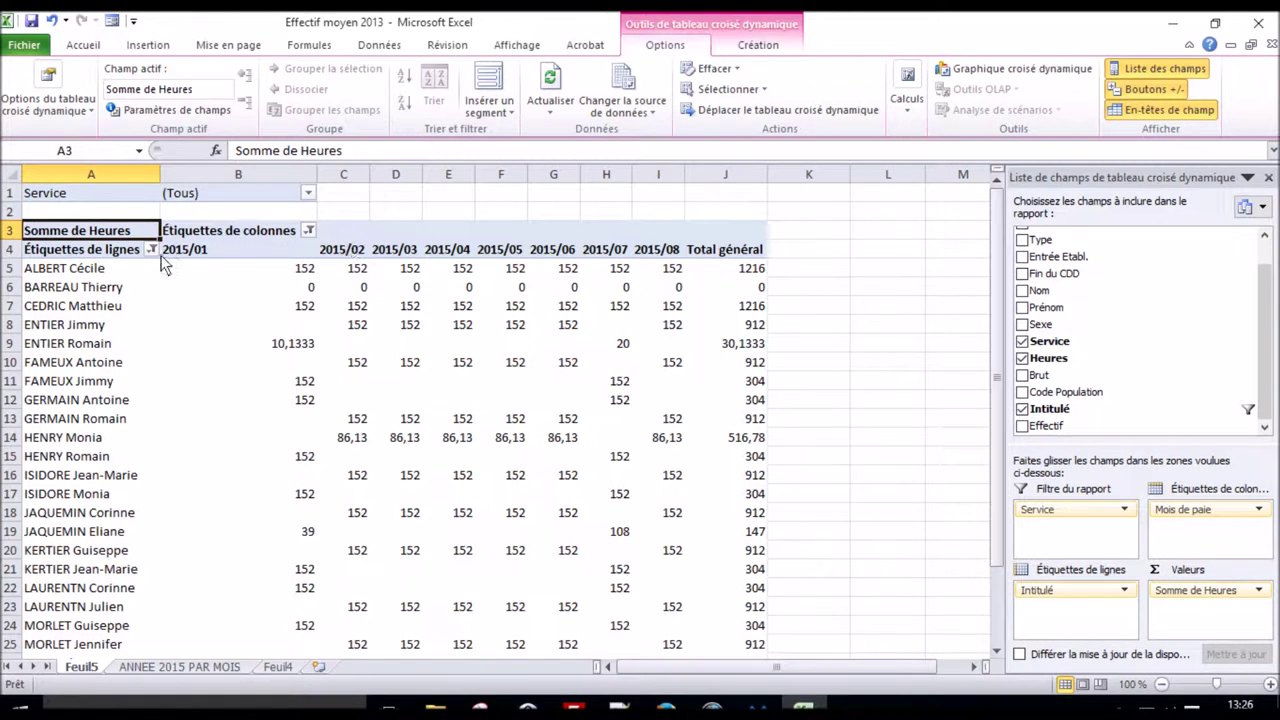
scroll(612, 492, "down", 2)
left_click_drag(728, 605, 45, 215)
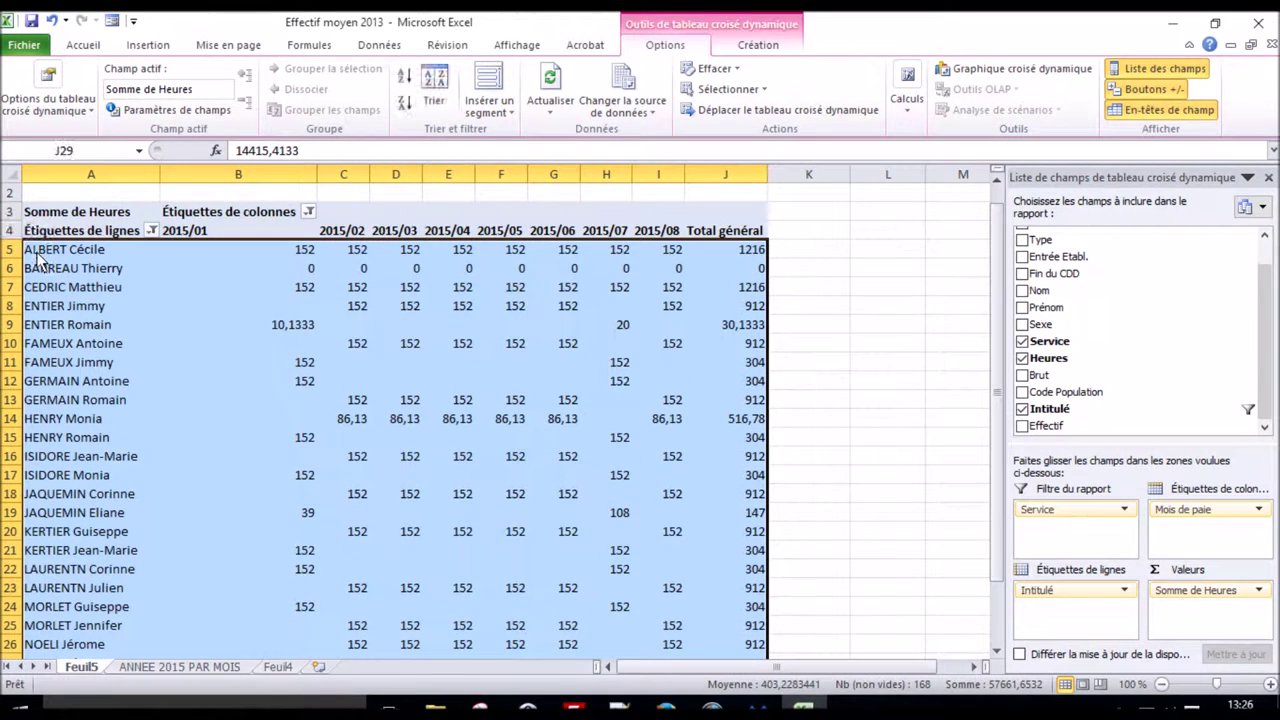
Format the pivot's hour figures as Nombre with 0 decimal places, so the total shows 14415
right_click(83, 268)
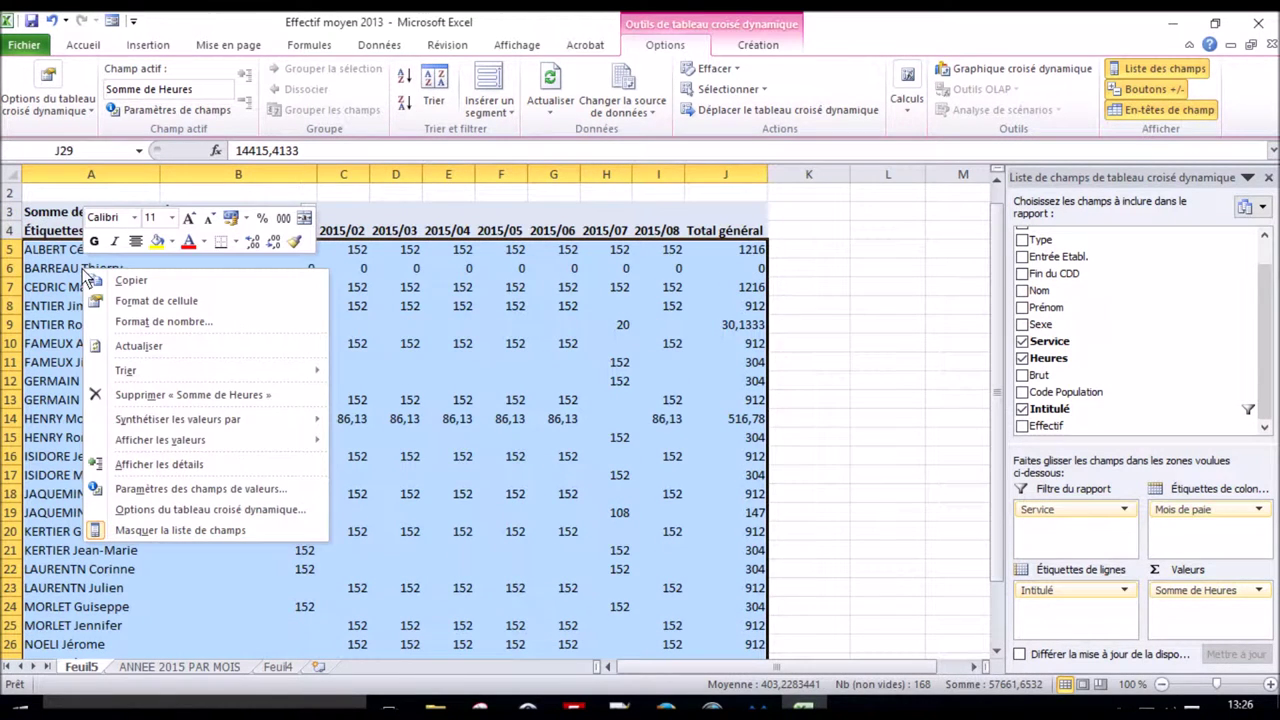
left_click(237, 490)
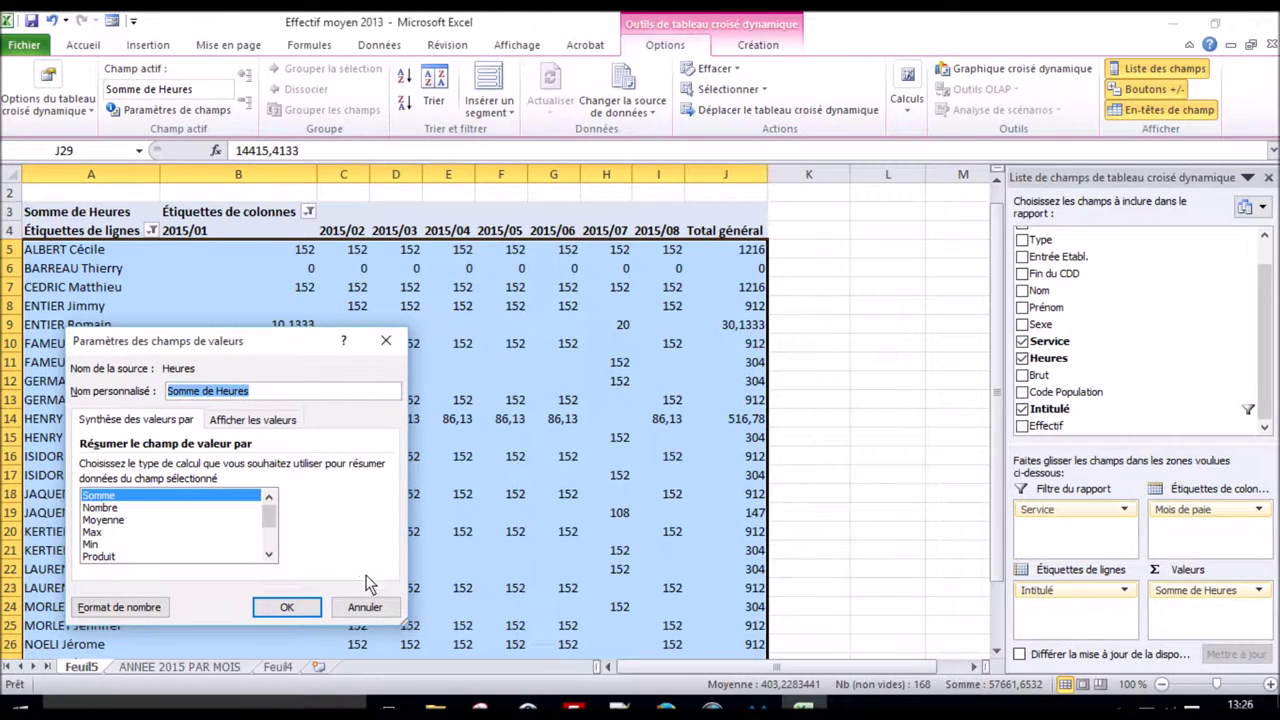
left_click(339, 599)
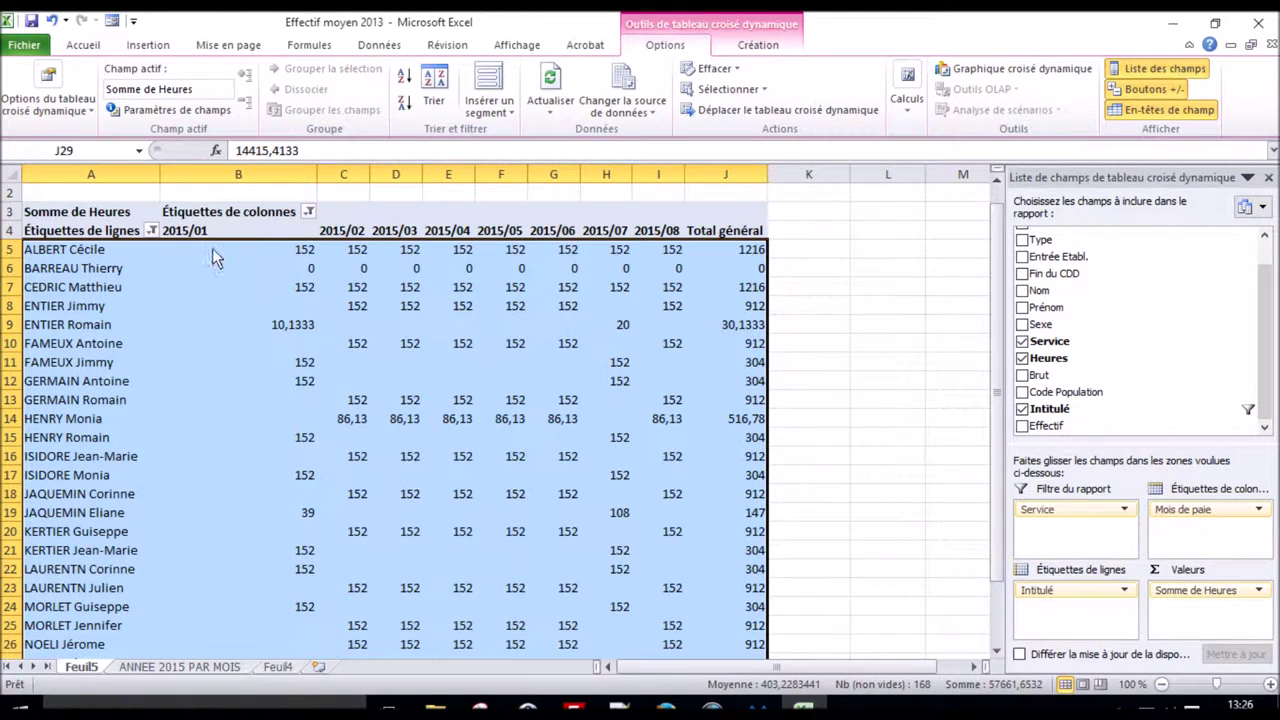
right_click(99, 318)
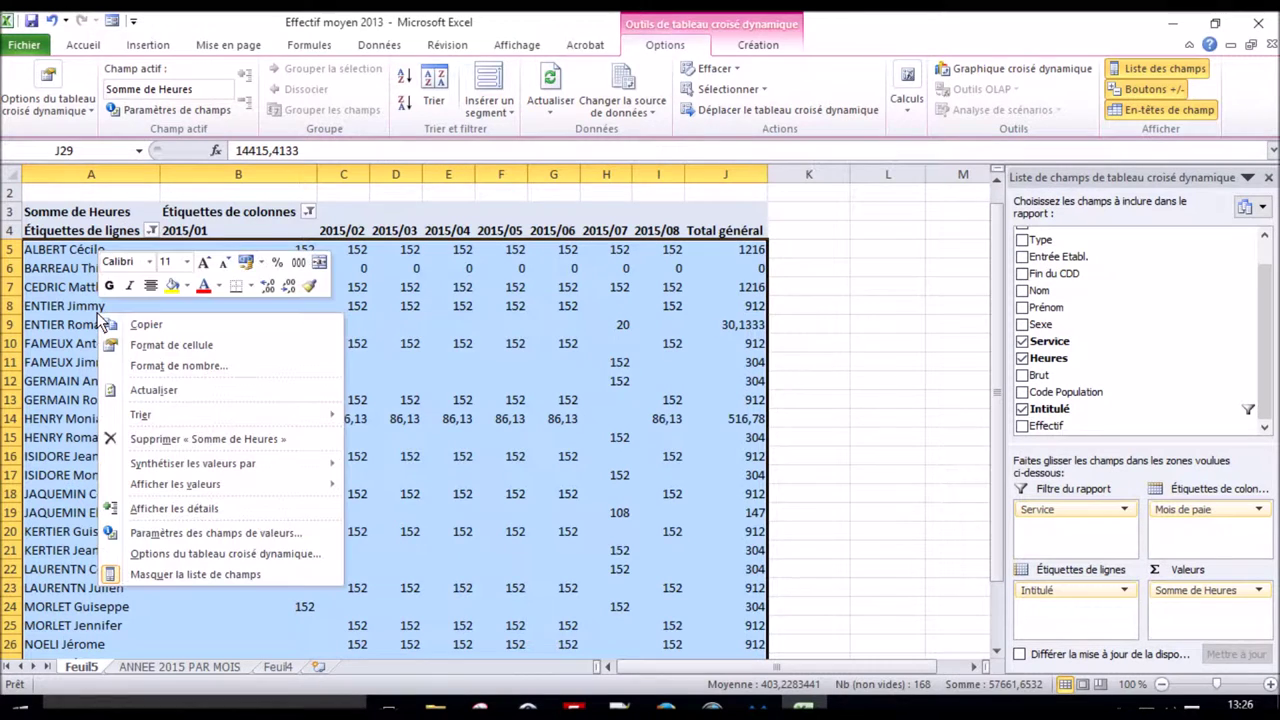
left_click(159, 345)
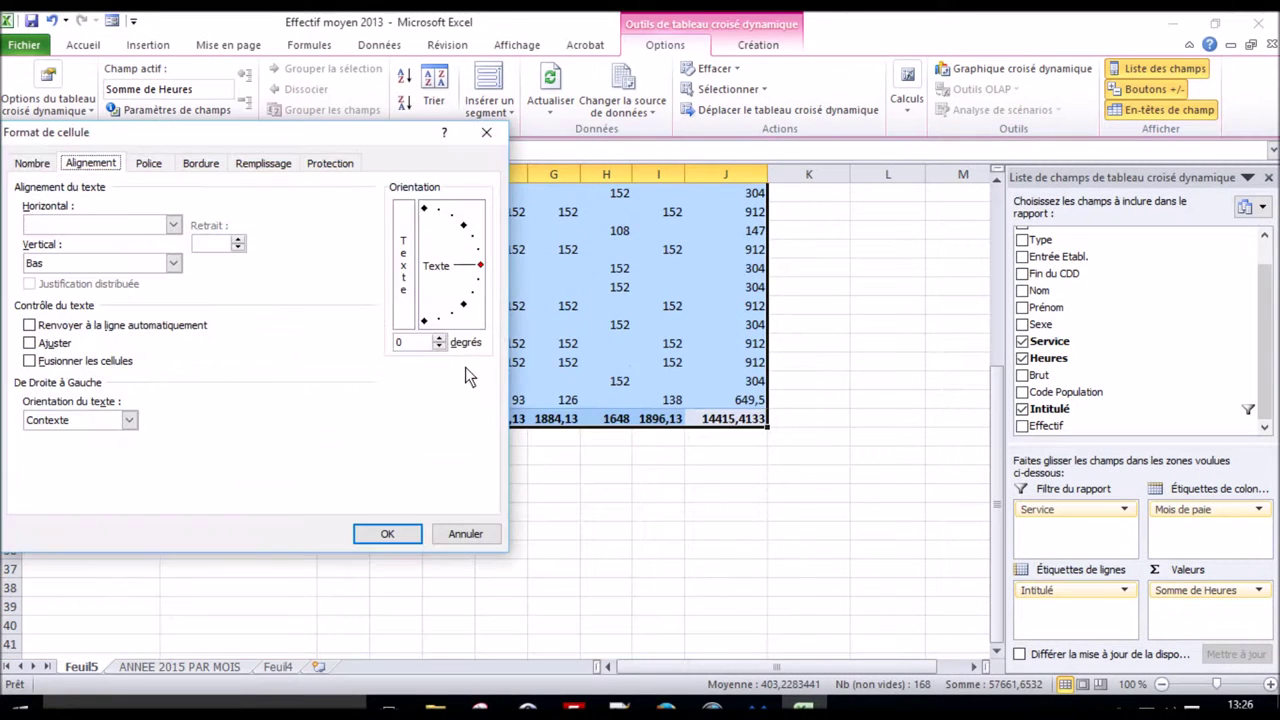
left_click(40, 164)
left_click(88, 218)
left_click(295, 249)
left_click(295, 249)
left_click(387, 533)
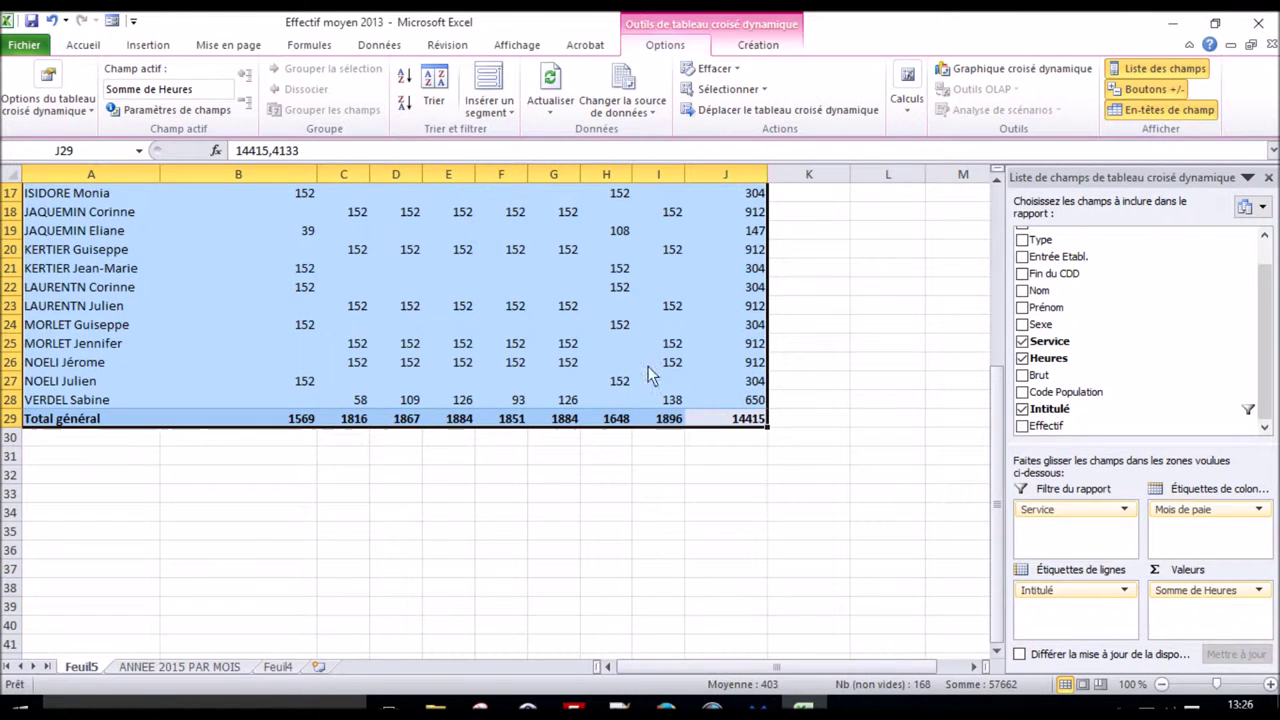
left_click(675, 287)
scroll(688, 311, "up", 2)
scroll(688, 318, "up", 4)
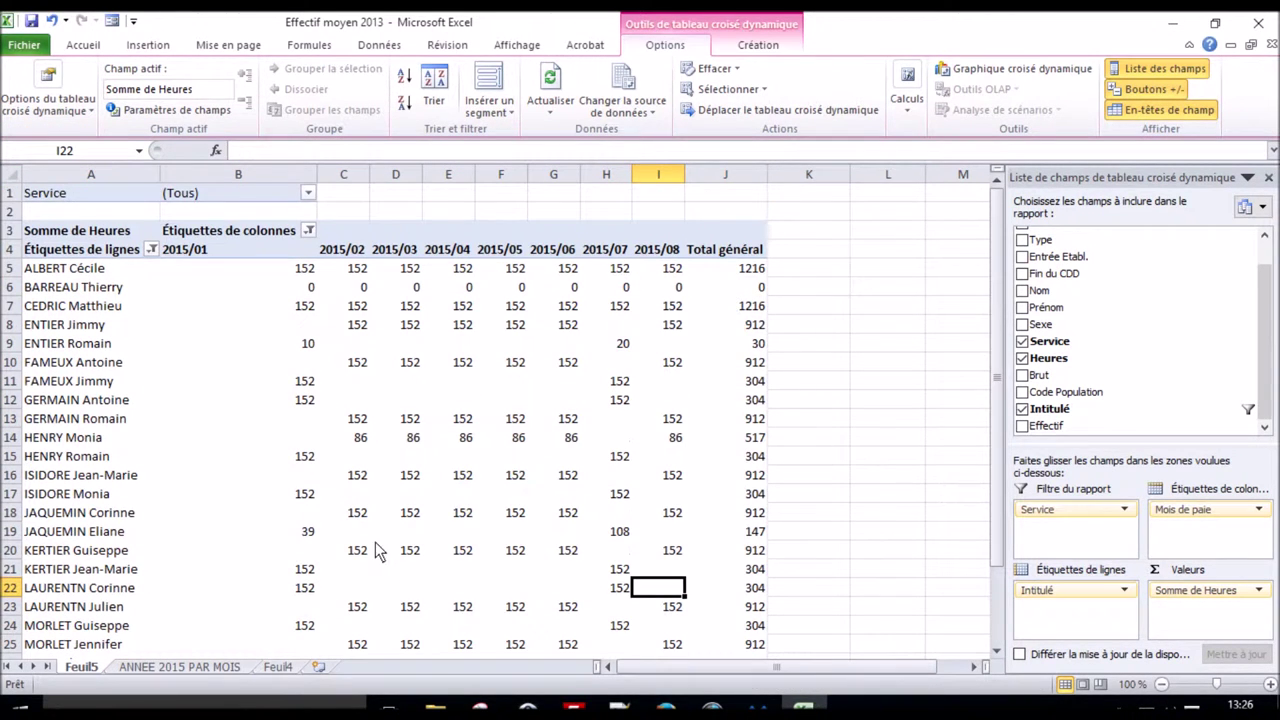
Rename the Feuil5 pivot sheet to 'Stats heures 2015'
right_click(85, 666)
left_click(90, 666)
double_click(86, 667)
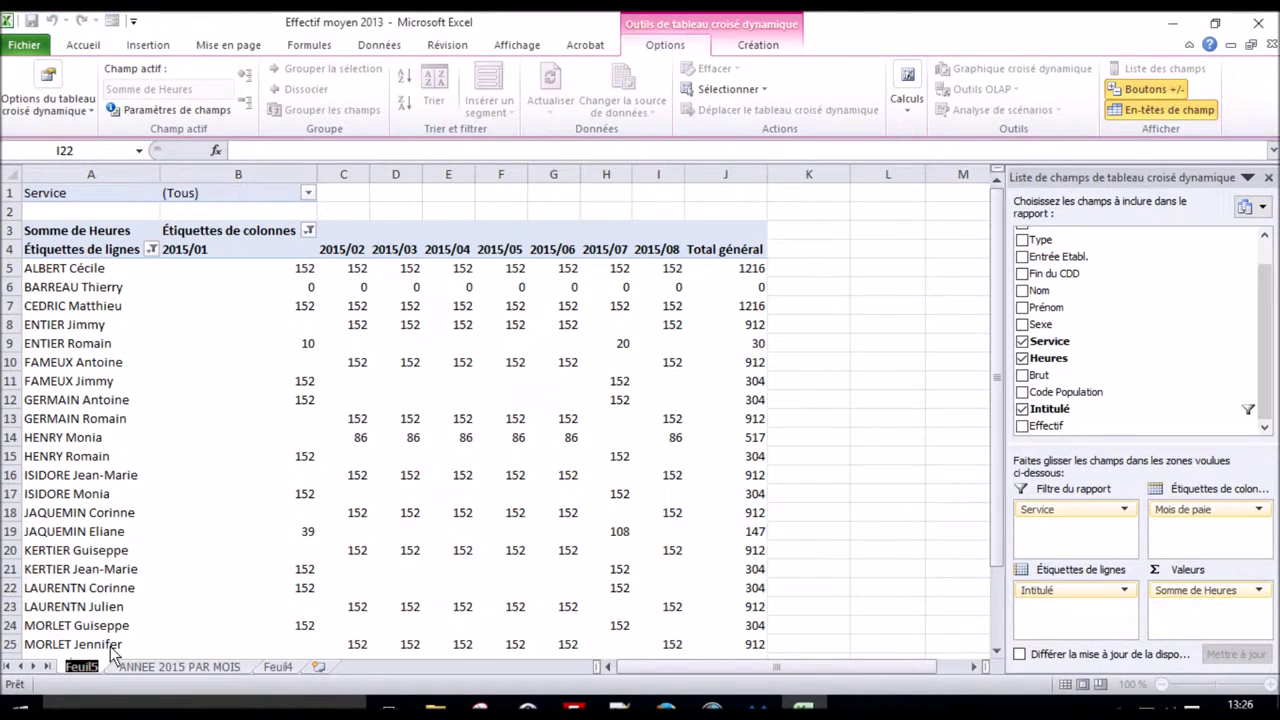
type("Stats")
key("Return")
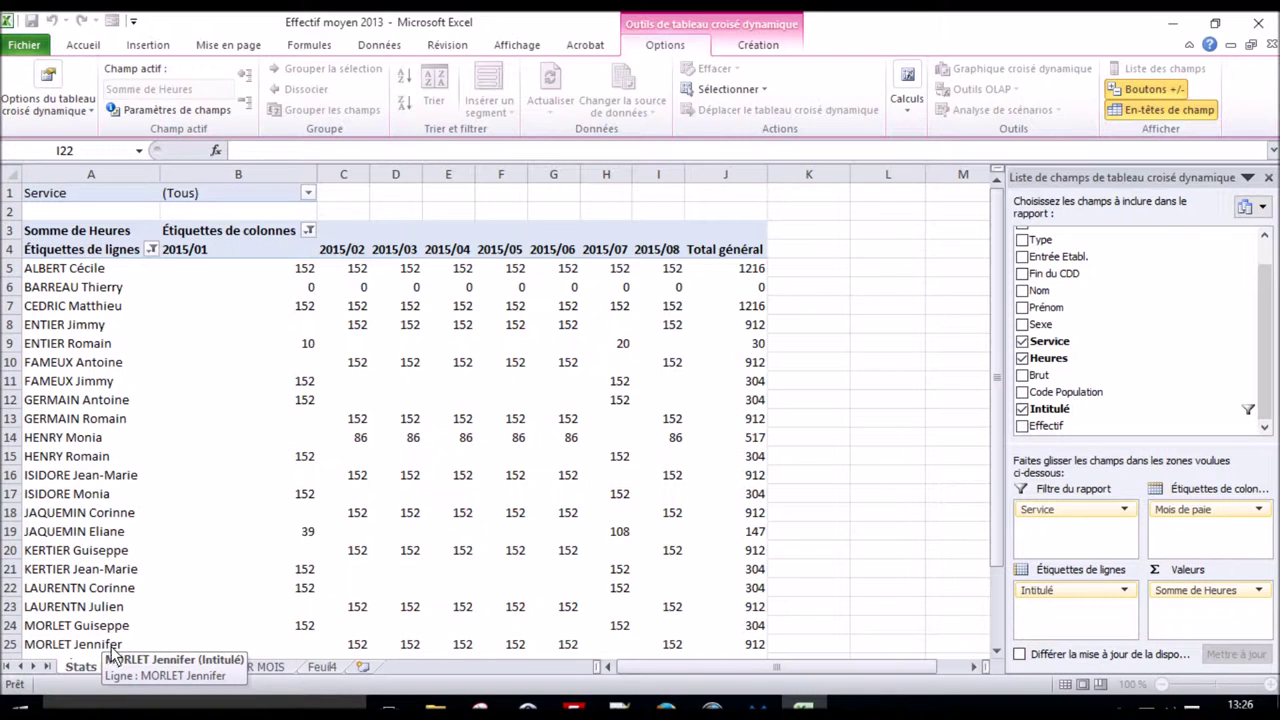
type("heures 2015")
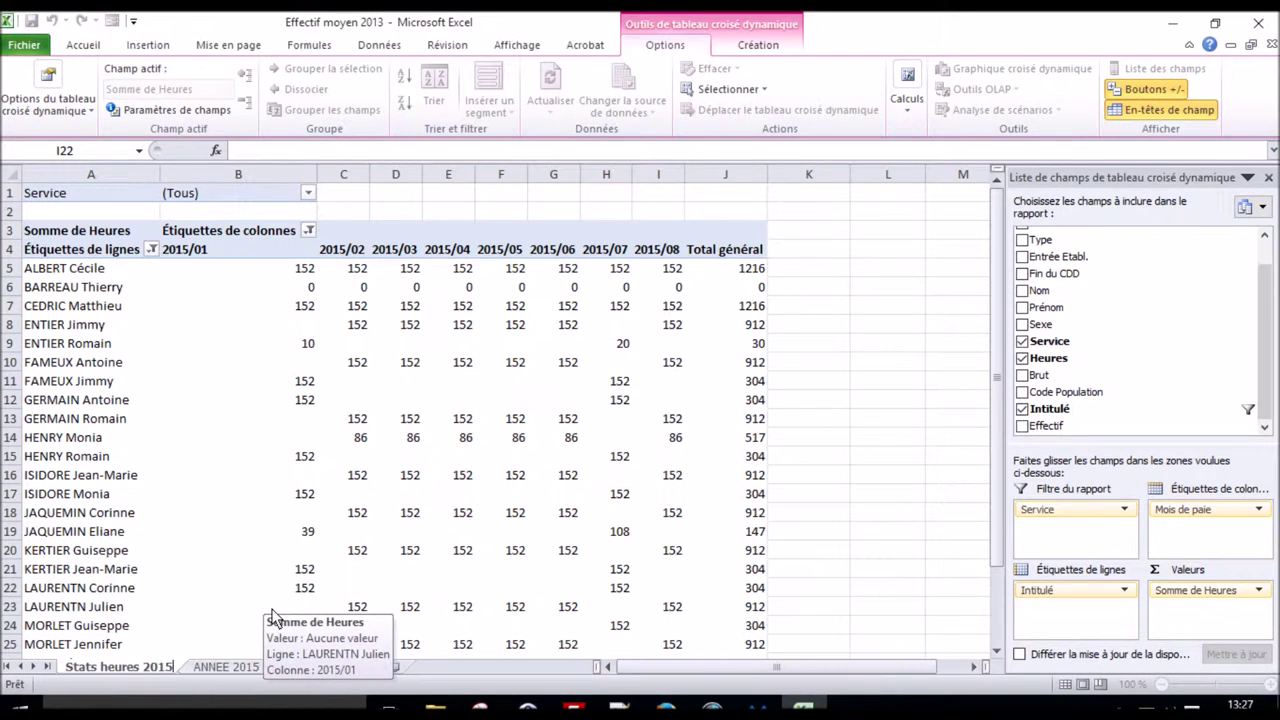
left_click(390, 515)
scroll(389, 511, "down", 3)
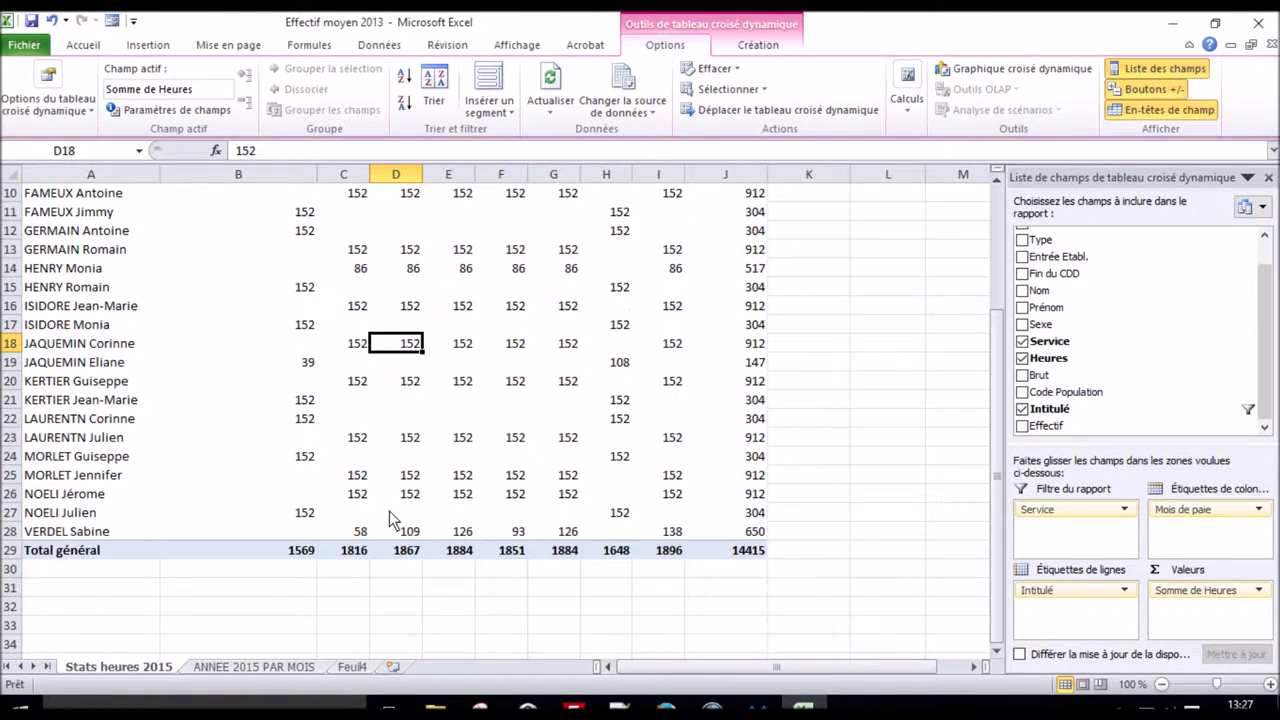
scroll(389, 511, "up", 3)
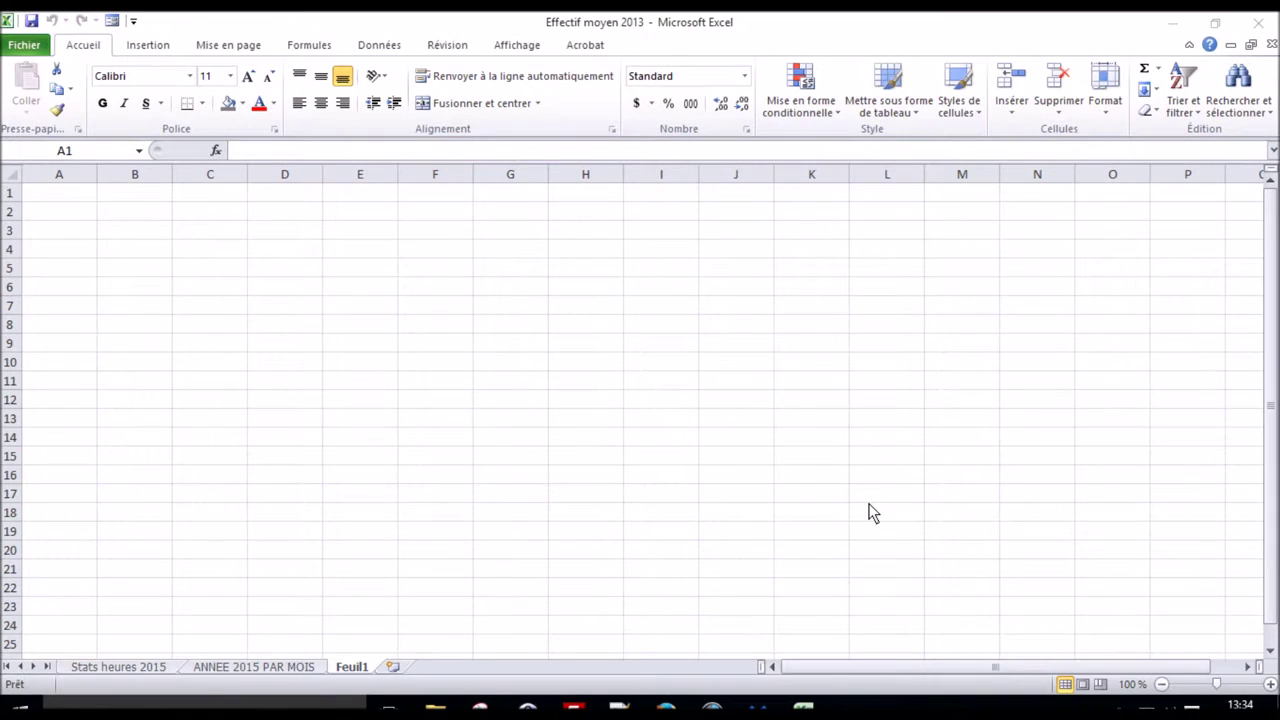
Start a SOMMEPROD formula in Feuil1 A2 using the data sheet's A2:A127 and J2:J127 ranges
left_click(59, 218)
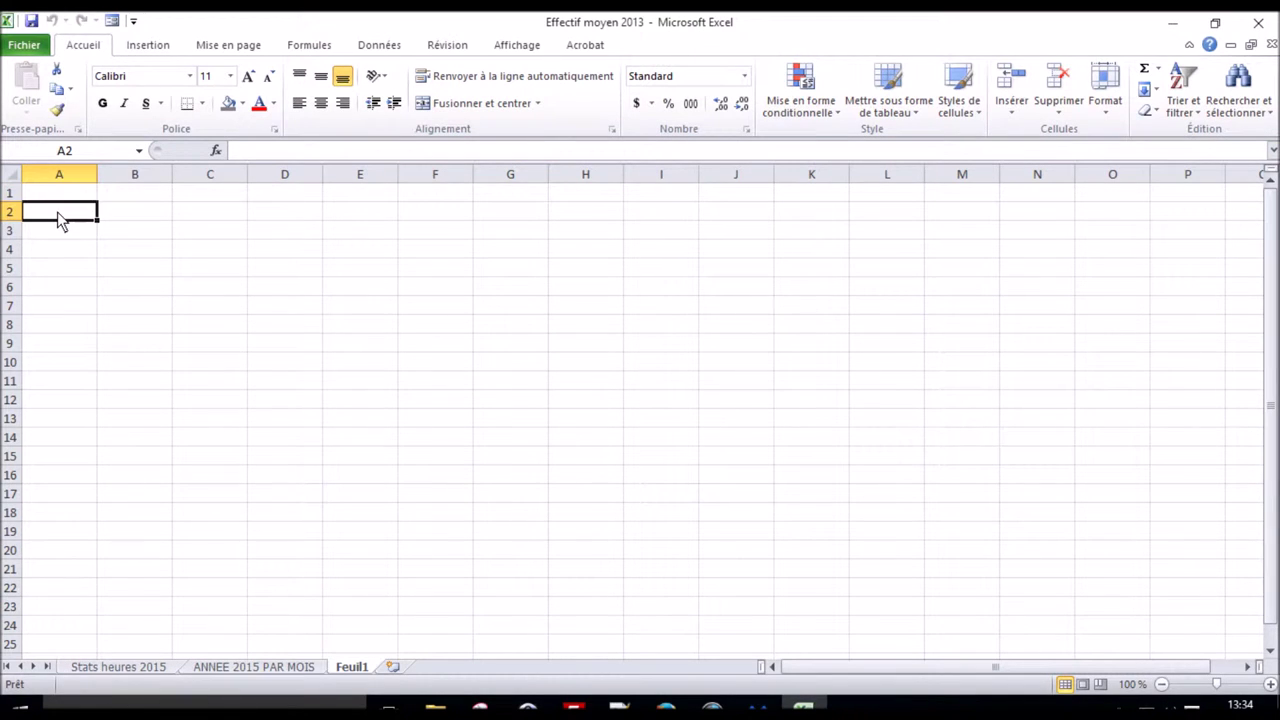
type("=somme")
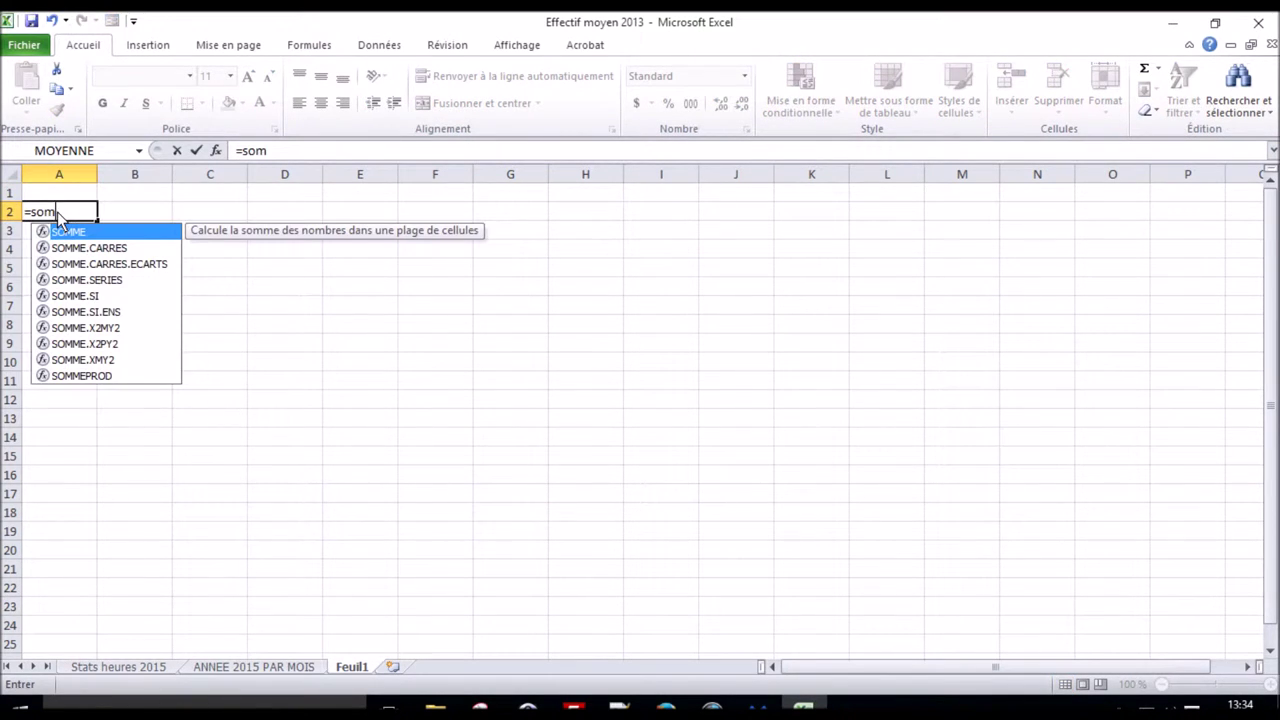
type("prod")
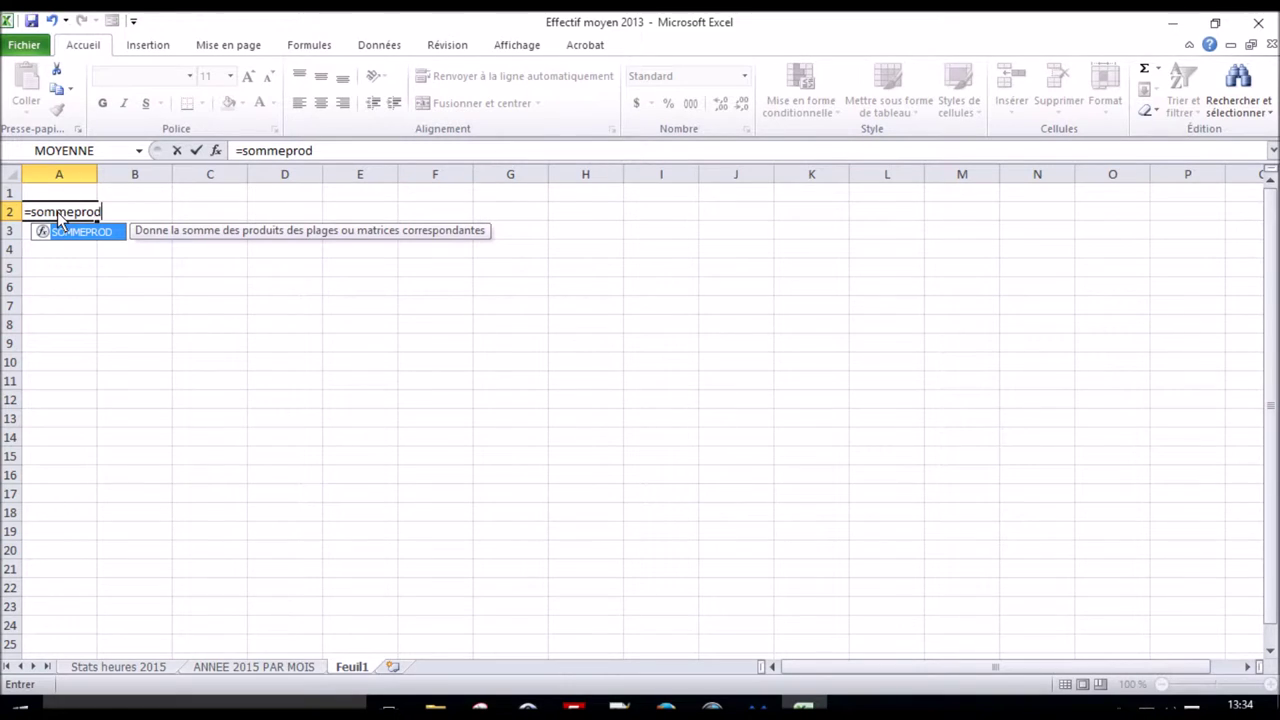
type("((")
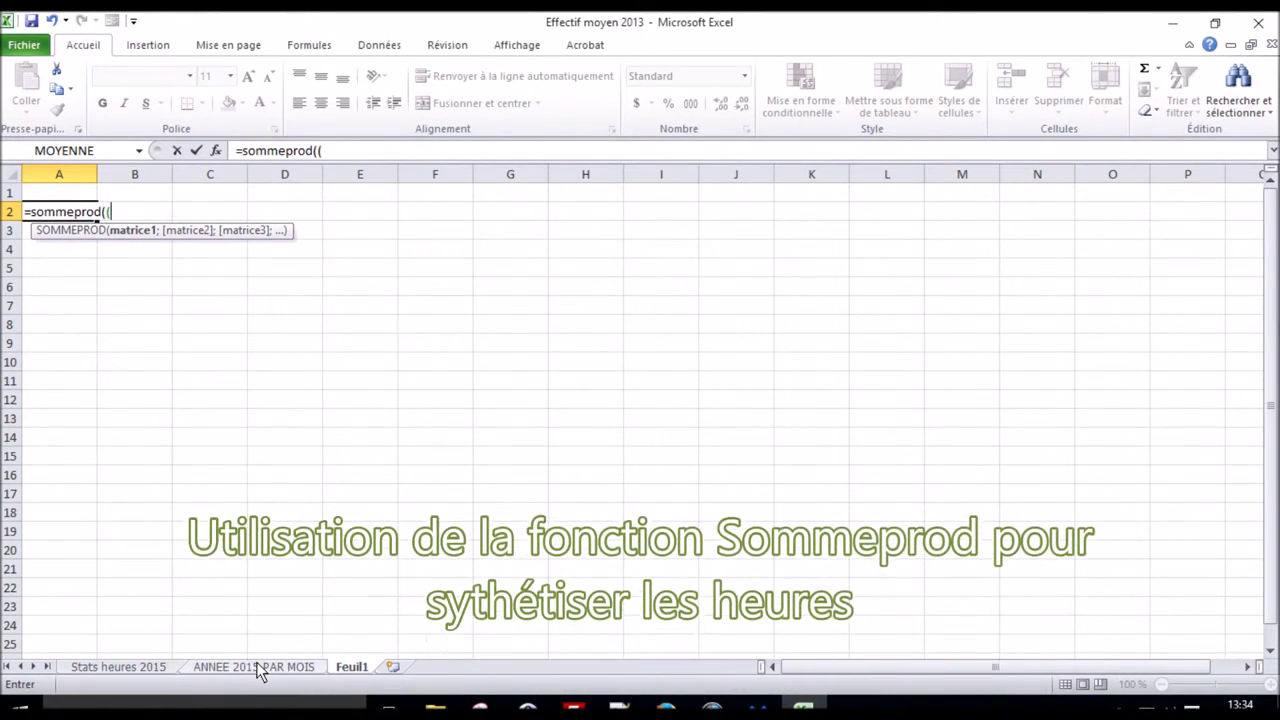
left_click(256, 667)
mouse_move(70, 612)
left_mouse_down()
mouse_move(5, 118)
mouse_move(35, 212)
left_mouse_up()
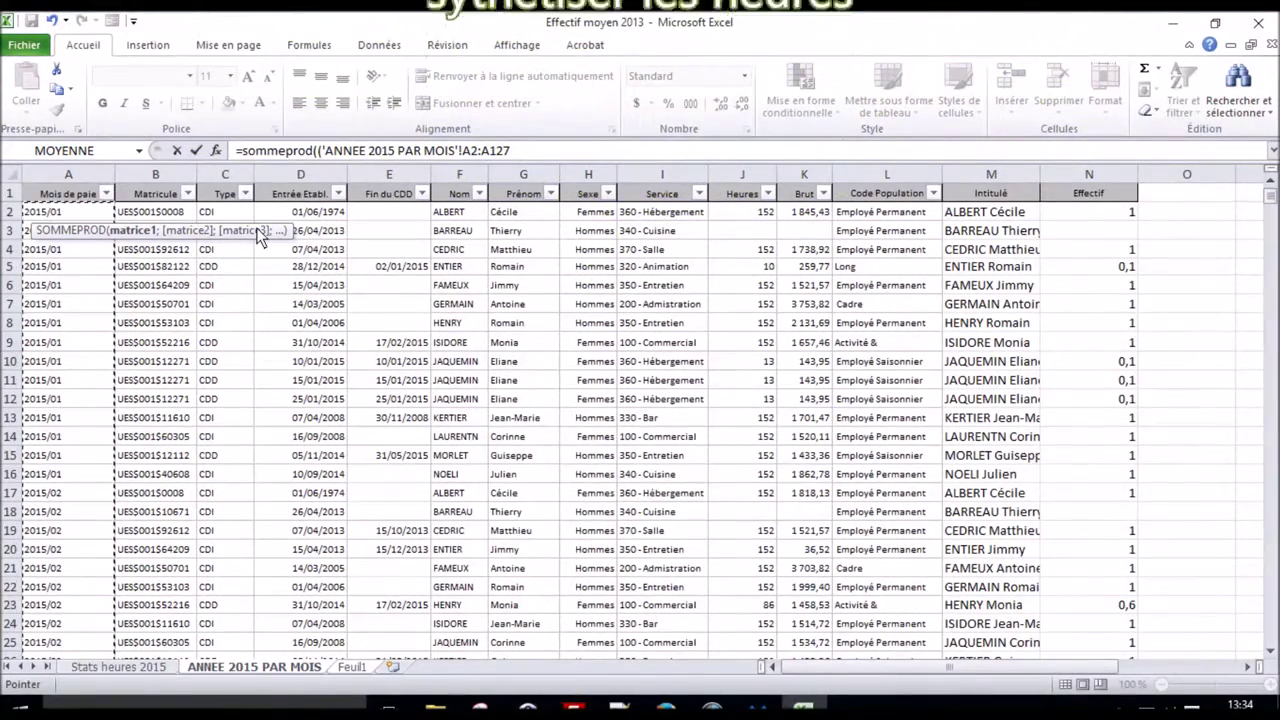
left_click(687, 157)
type("*(")
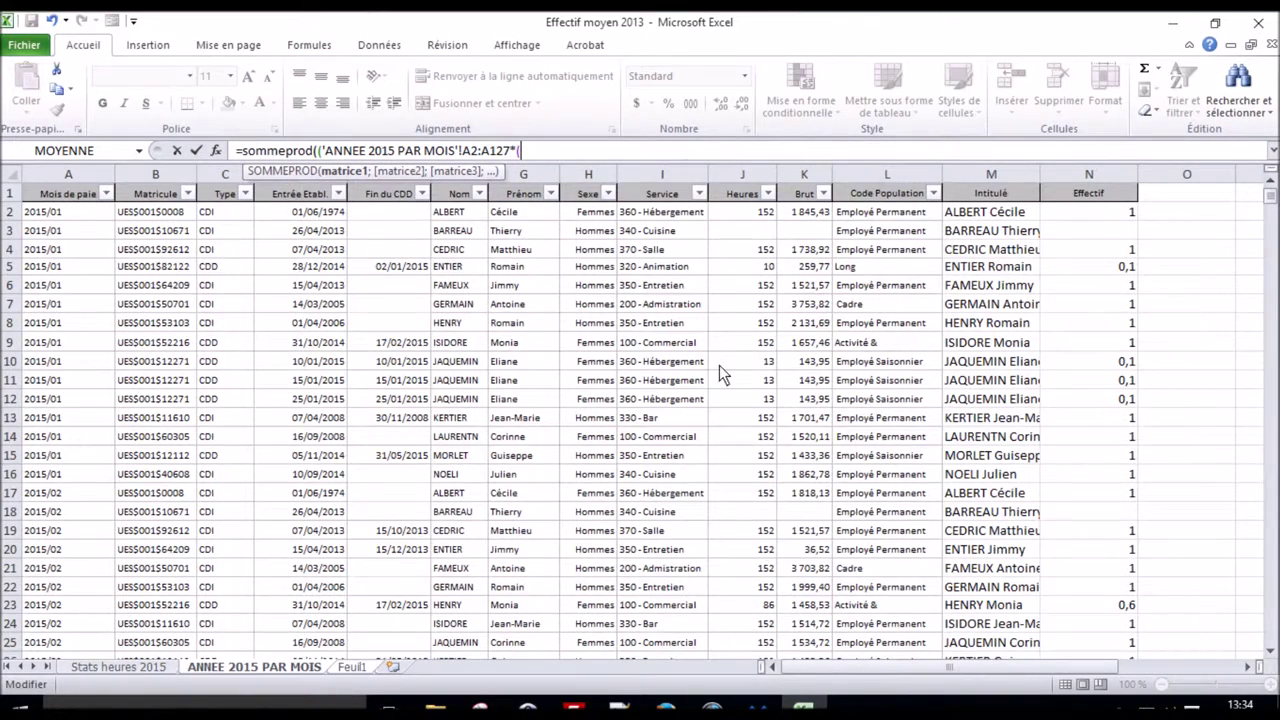
scroll(724, 374, "down", 6)
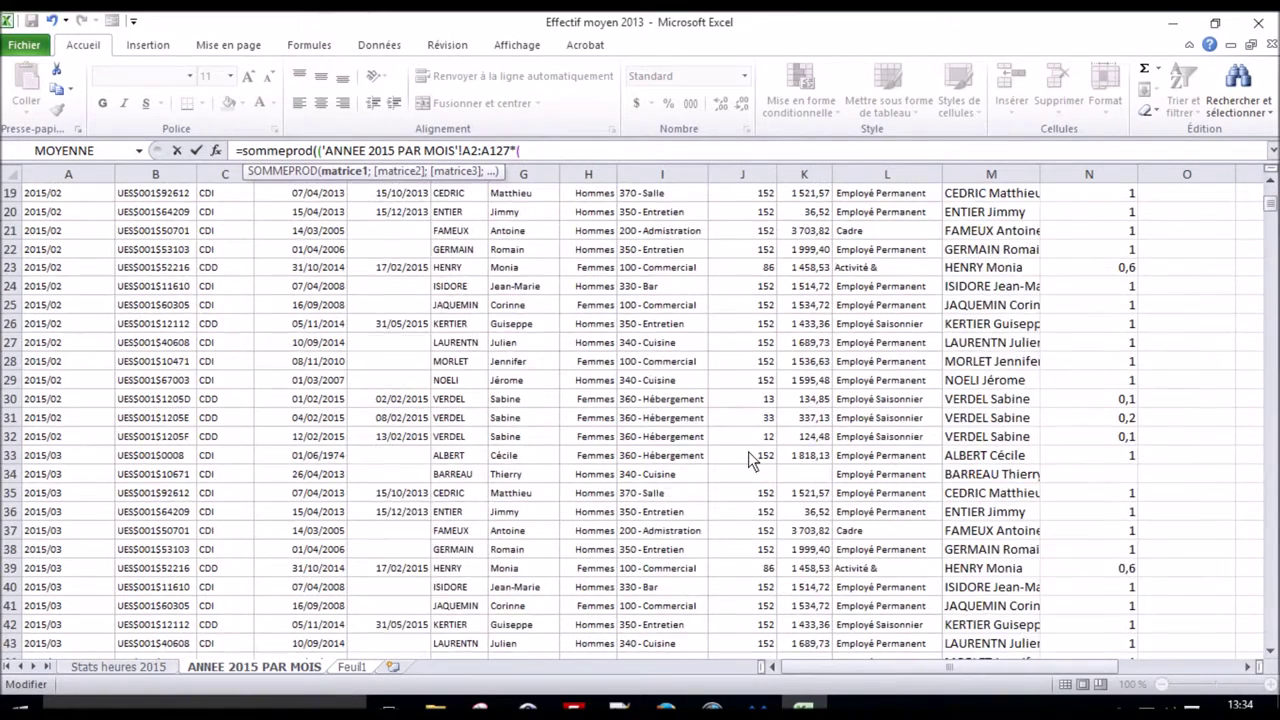
scroll(750, 460, "down", 5)
scroll(750, 440, "down", 3)
scroll(765, 222, "up", 15)
left_click_drag(764, 216, 752, 697)
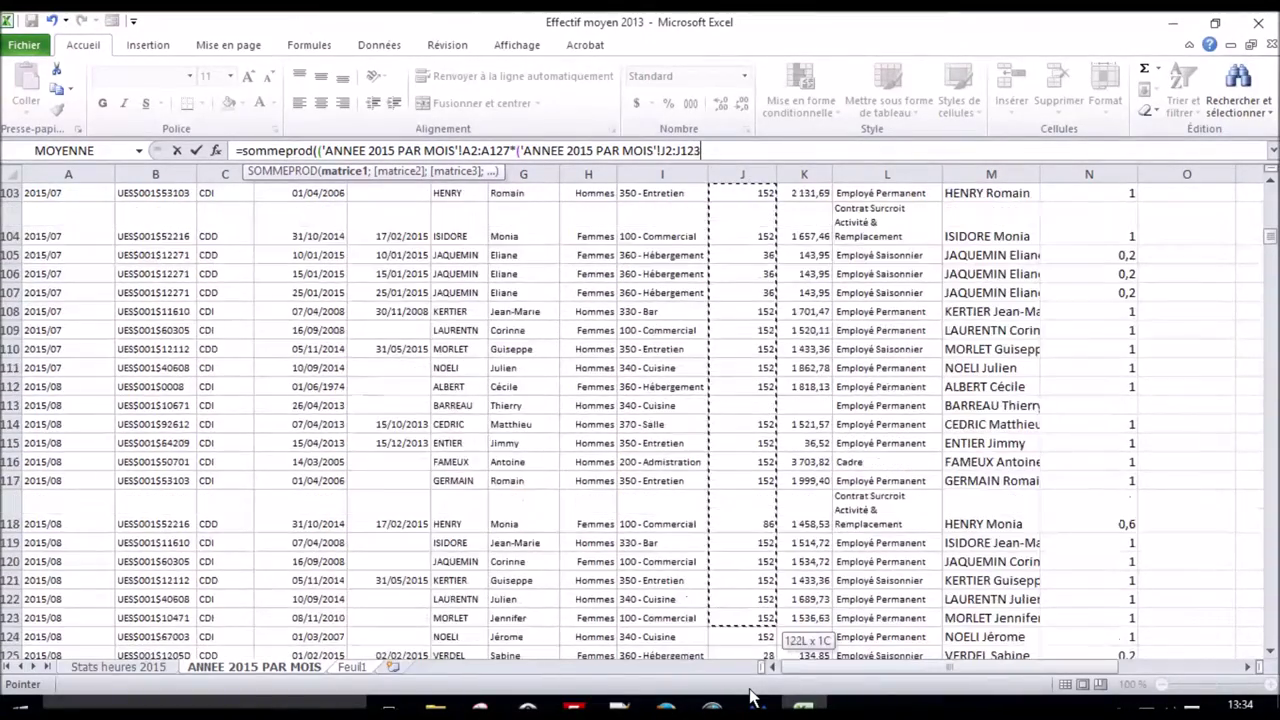
left_click_drag(752, 697, 750, 675)
type(")")
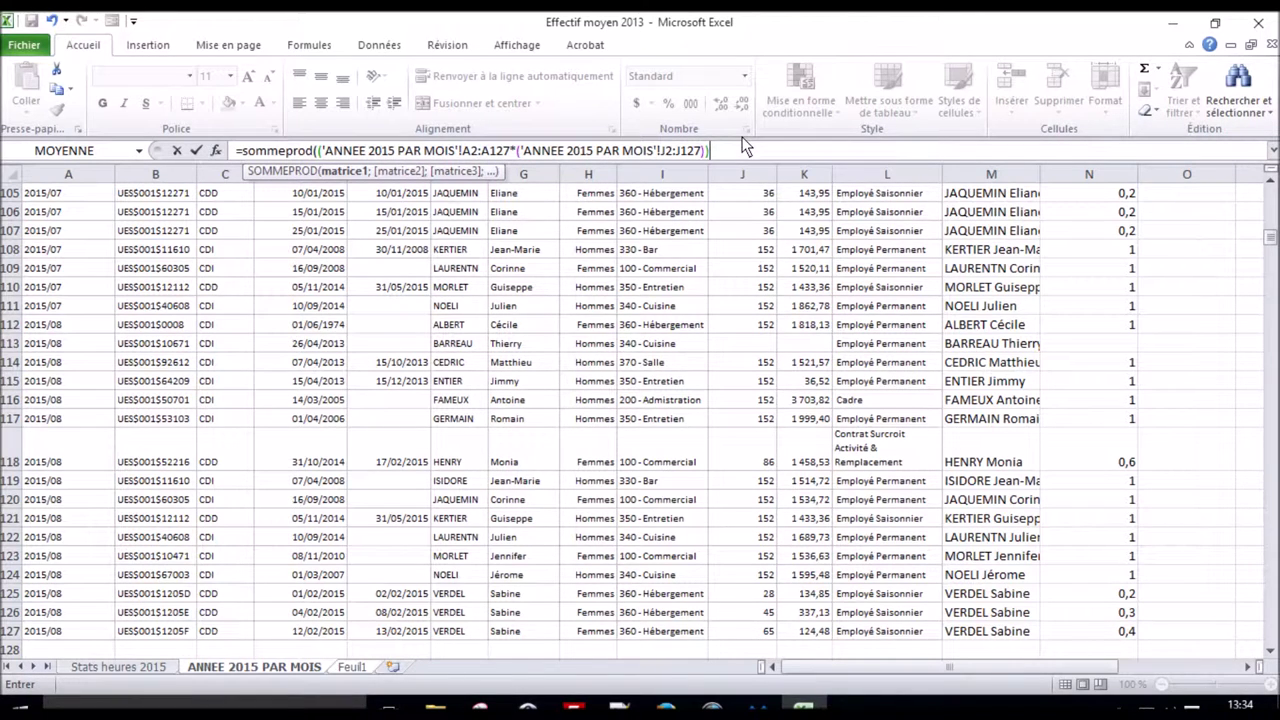
Add $ column anchors and the ="2015/01" condition, giving 1569,1333
left_click(510, 151)
type(")")
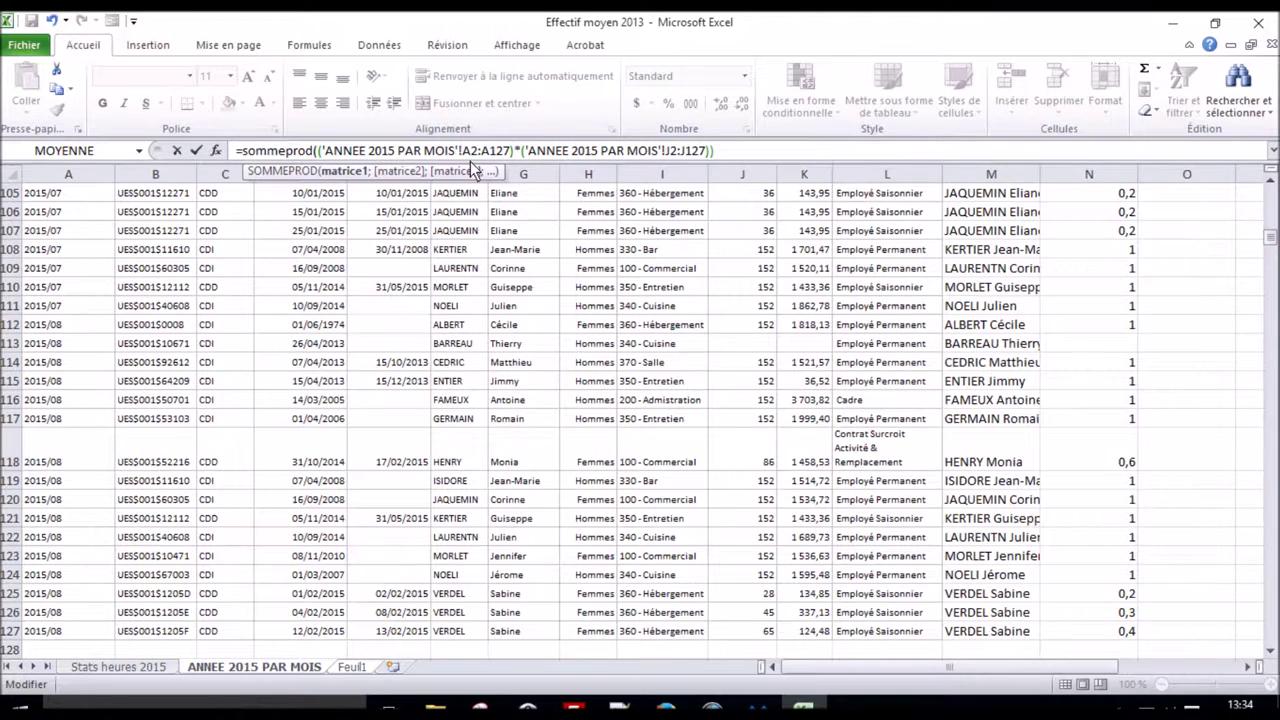
left_click(463, 150)
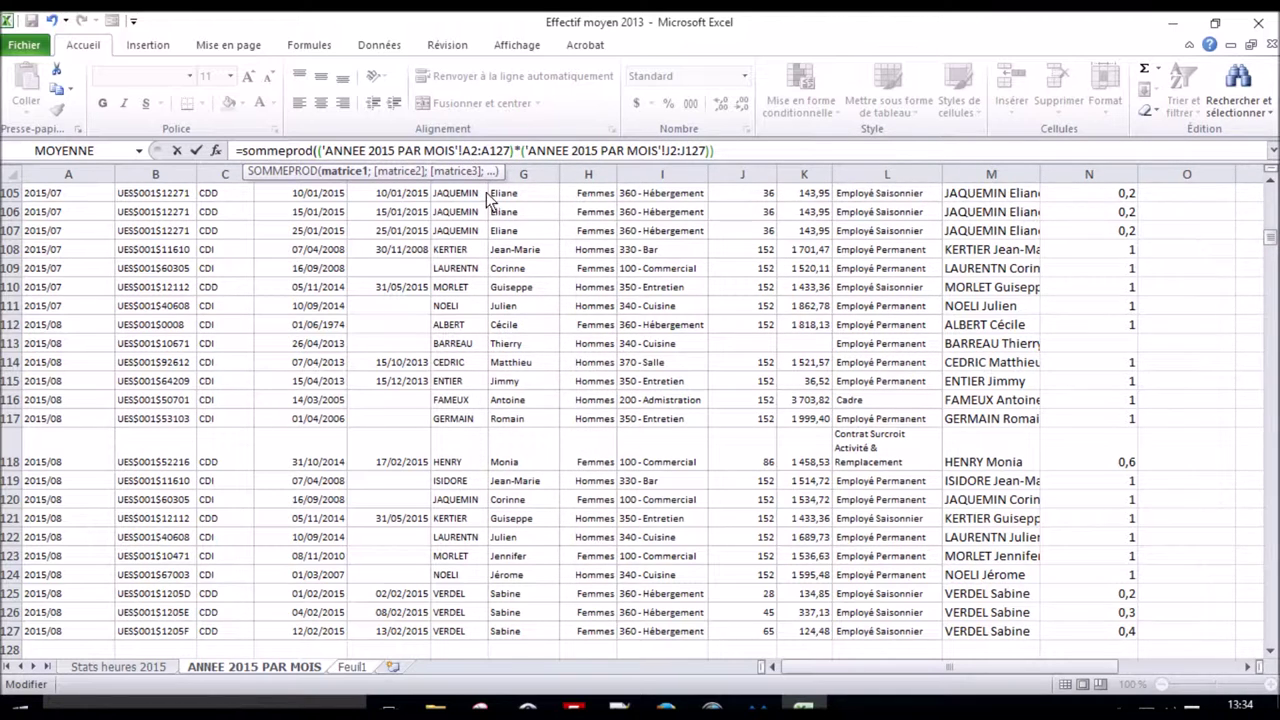
type("$")
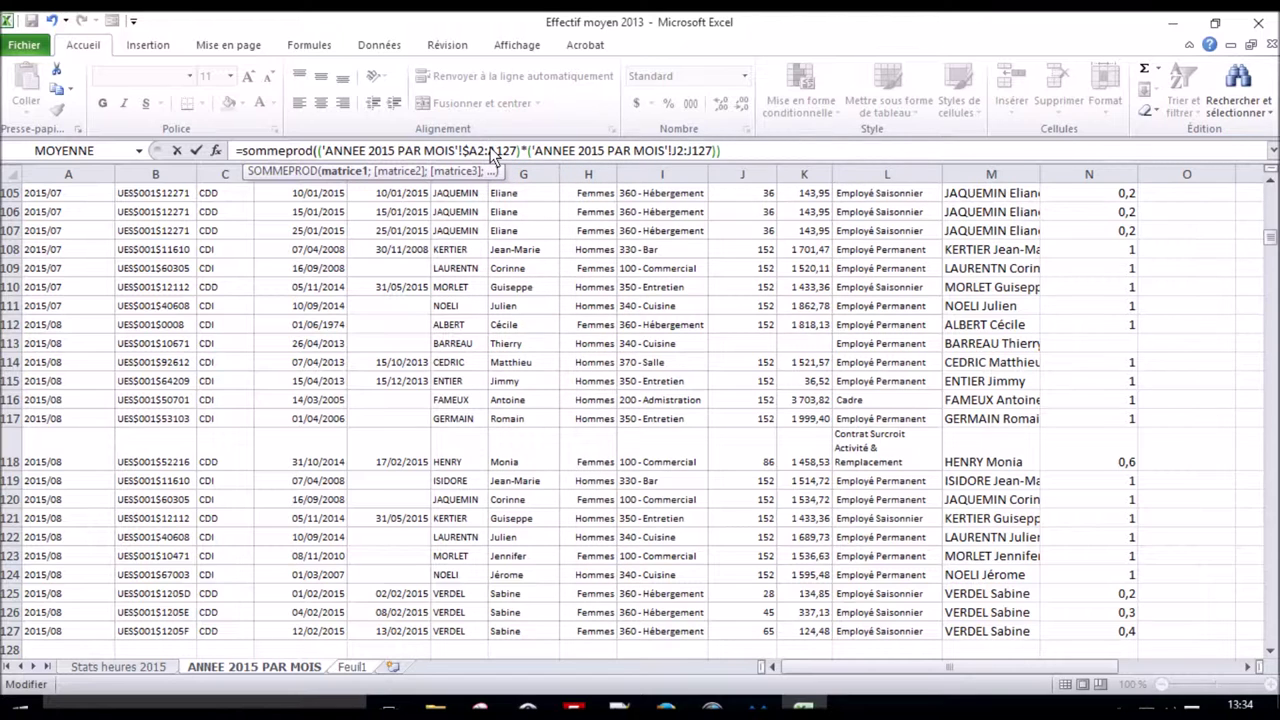
left_click(490, 150)
type("$")
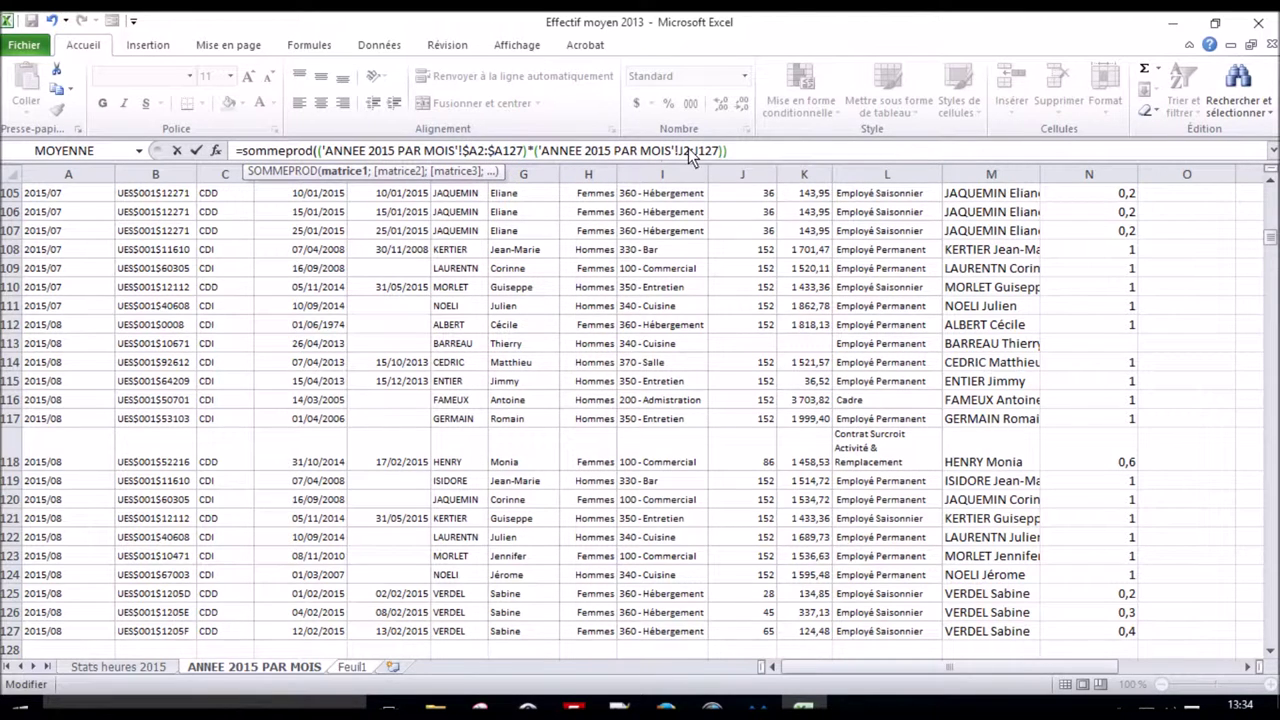
left_click(678, 151)
type("$")
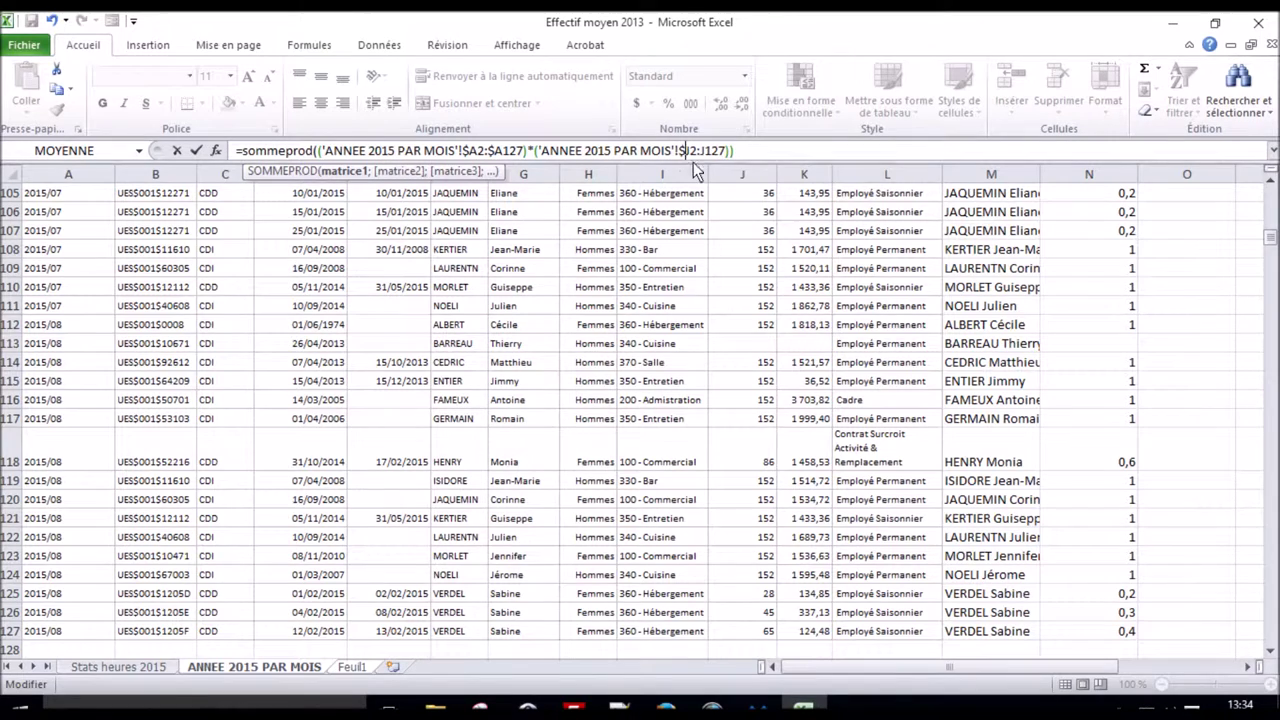
left_click(701, 151)
type("$")
type("=\"2015/01\"")
key("Return")
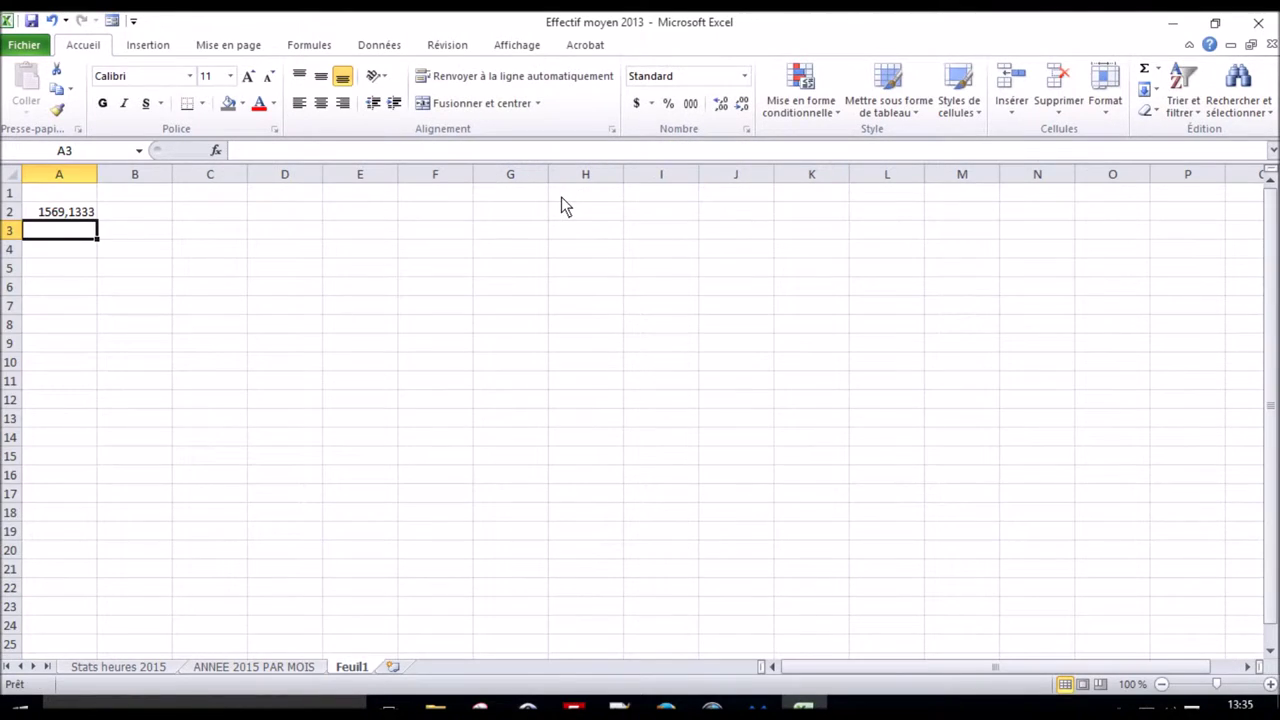
Put a bold, centred 2015/01 label with dark grey fill in A1
left_click(83, 196)
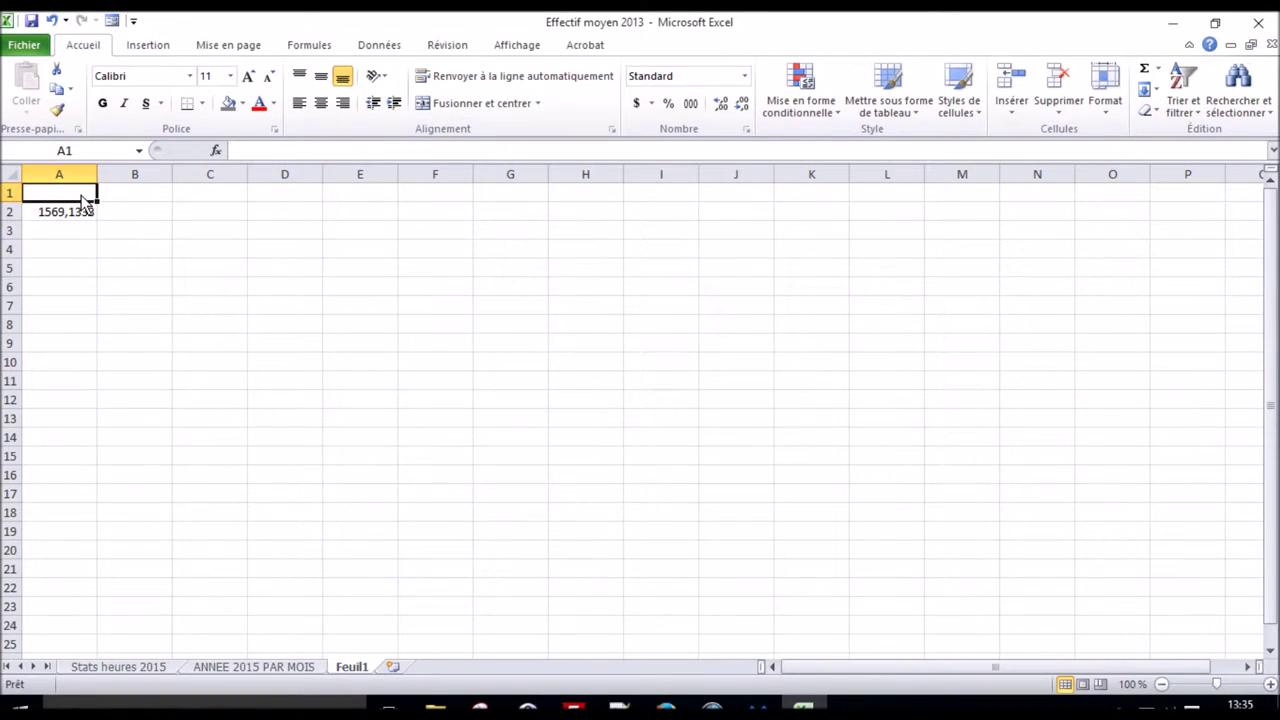
type("2015/01")
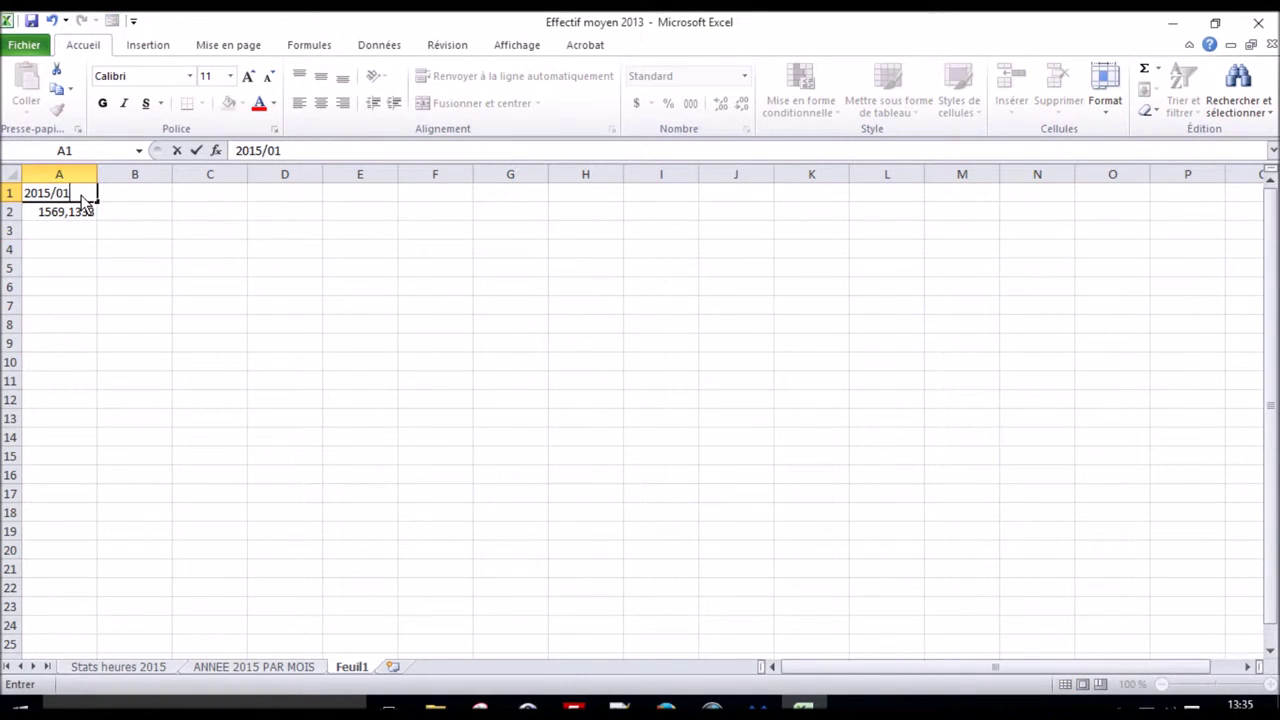
key("Return")
left_click(83, 197)
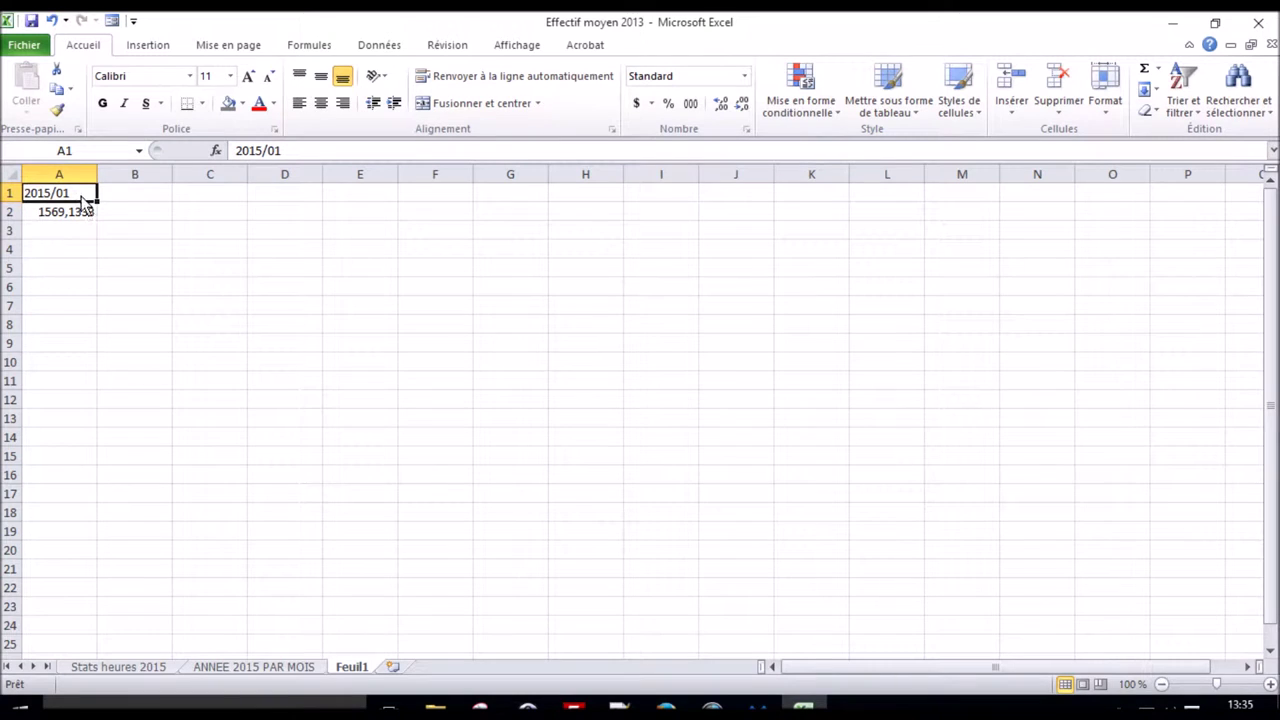
left_click(228, 103)
left_click(320, 103)
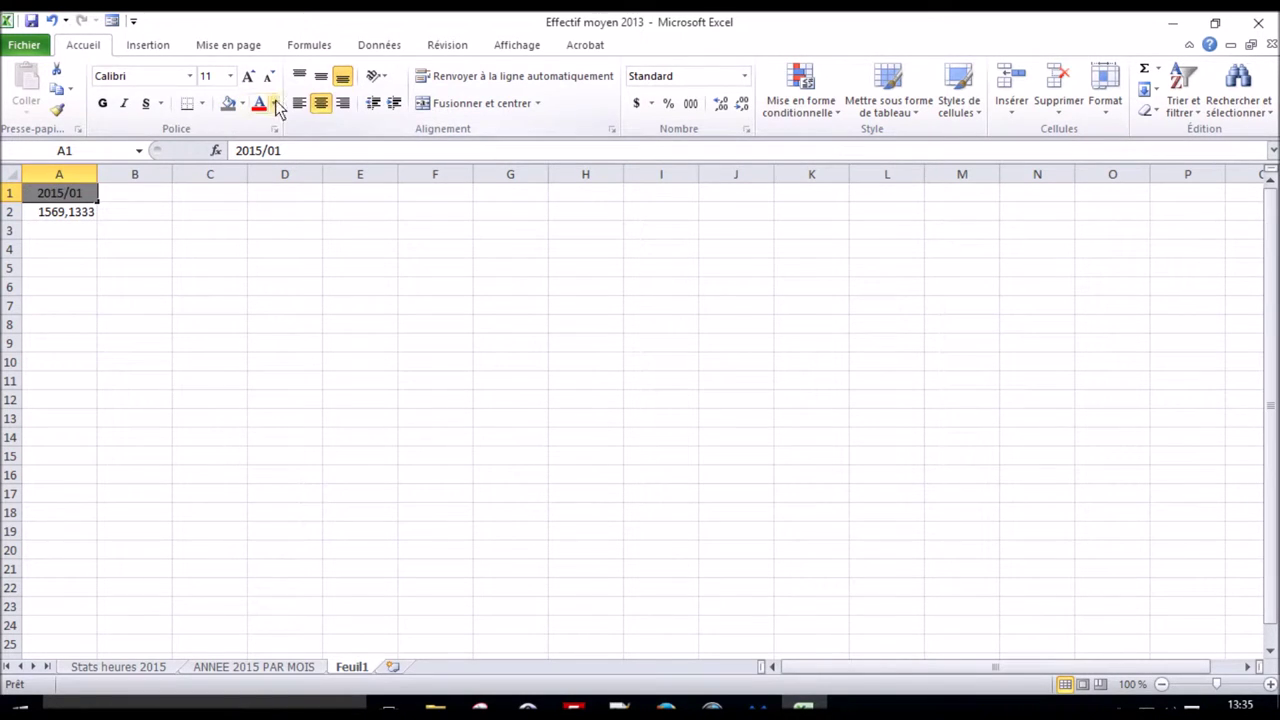
left_click(104, 105)
Review A2's formula, then go to the top of the ANNEE 2015 PAR MOIS sheet
left_click(86, 214)
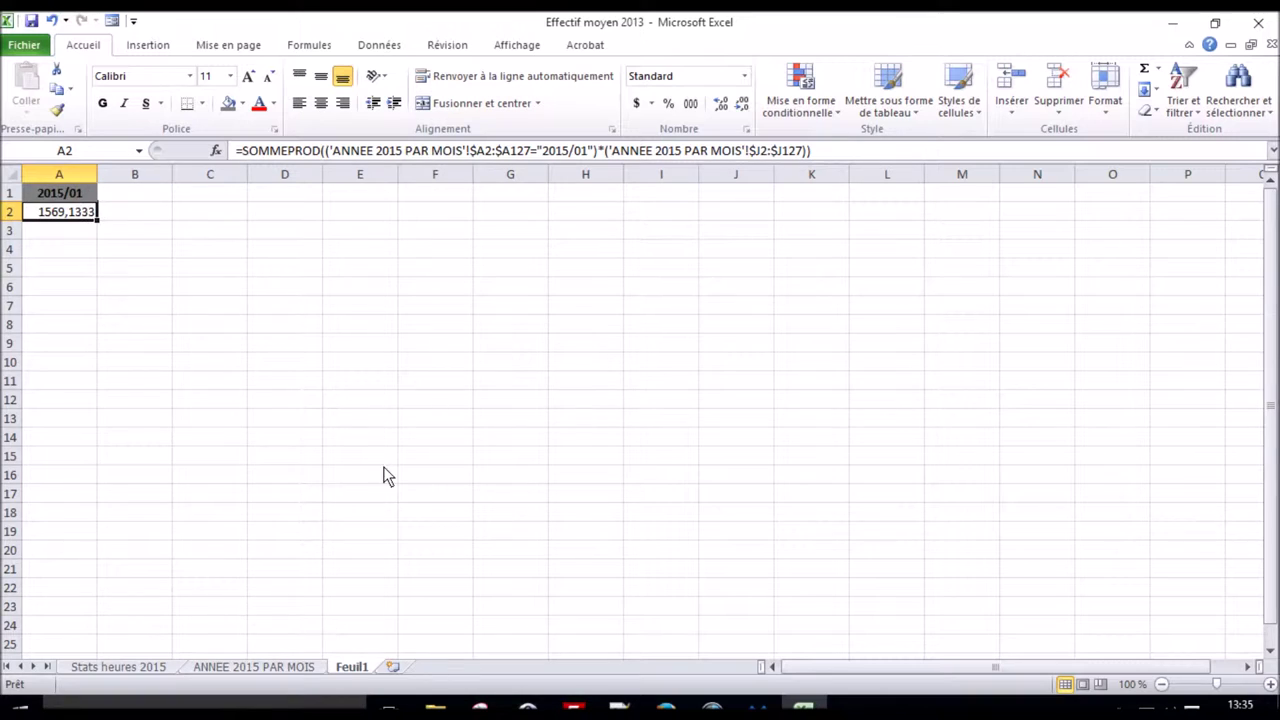
left_click(300, 666)
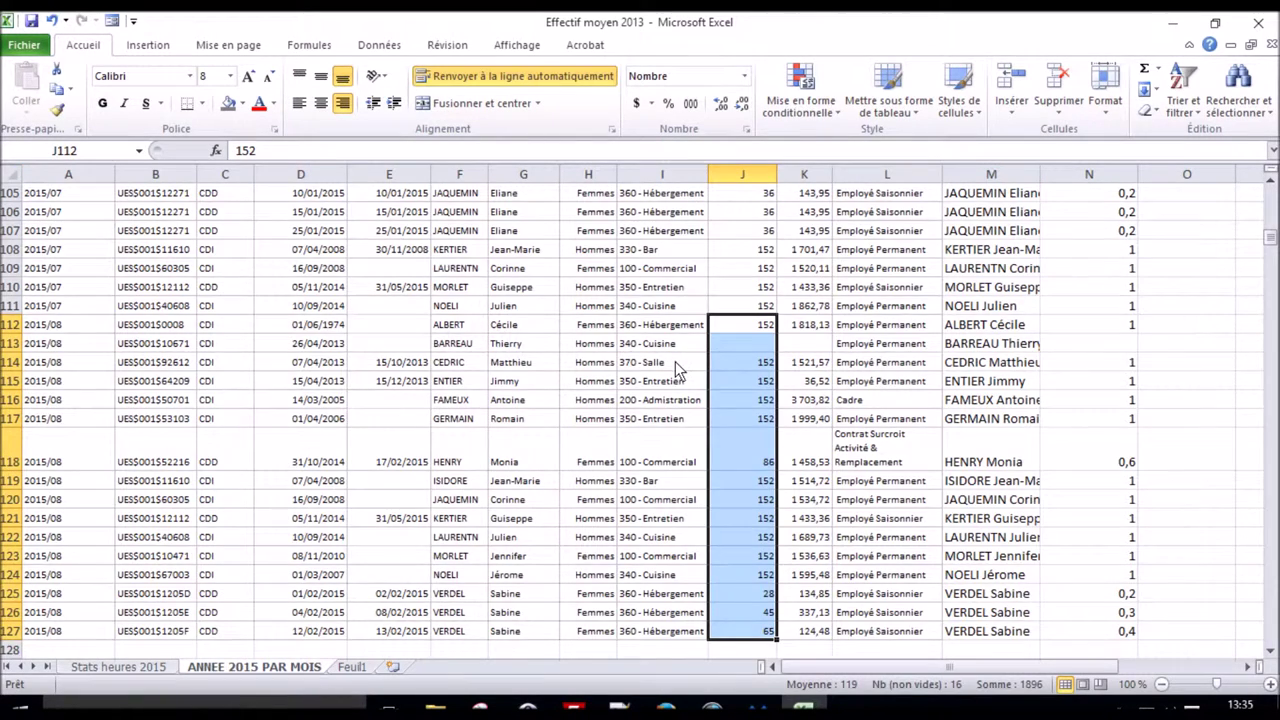
scroll(675, 361, "up", 3)
key("ctrl+Home")
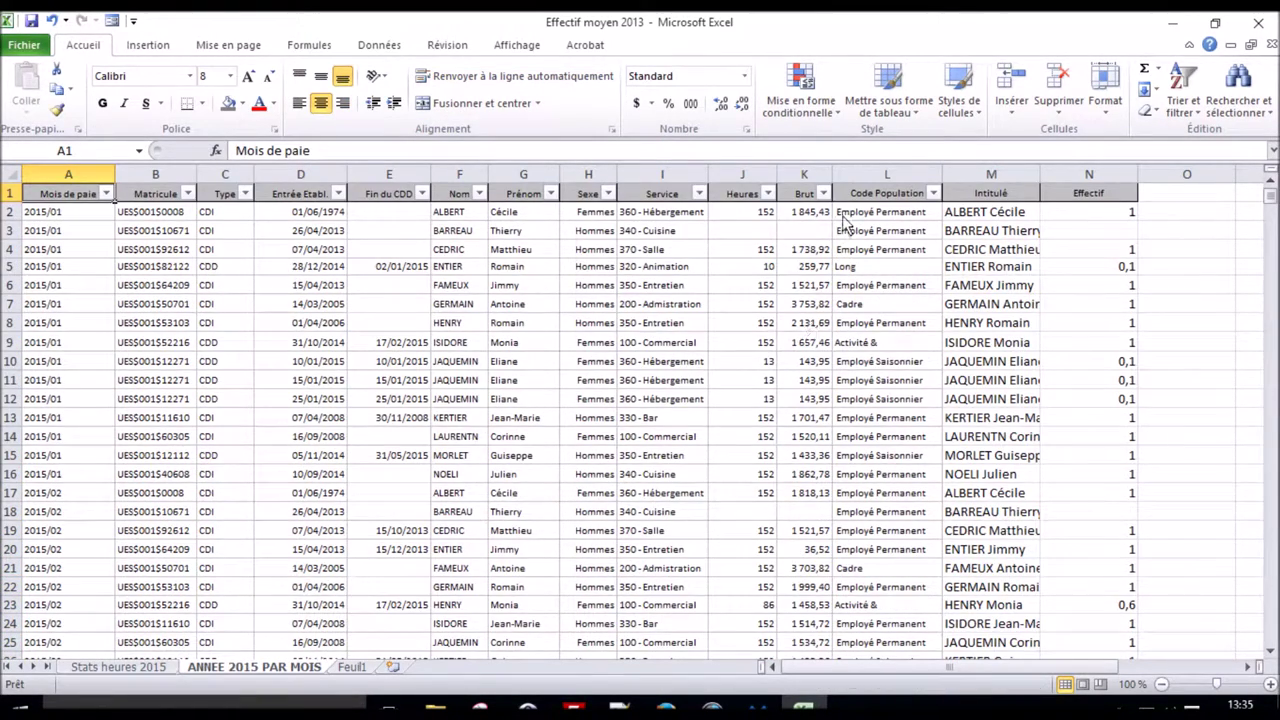
Check the January hours sum in J2:J16, then rename Feuil1 to 'Récap mensuel 2015'
left_click_drag(755, 216, 733, 470)
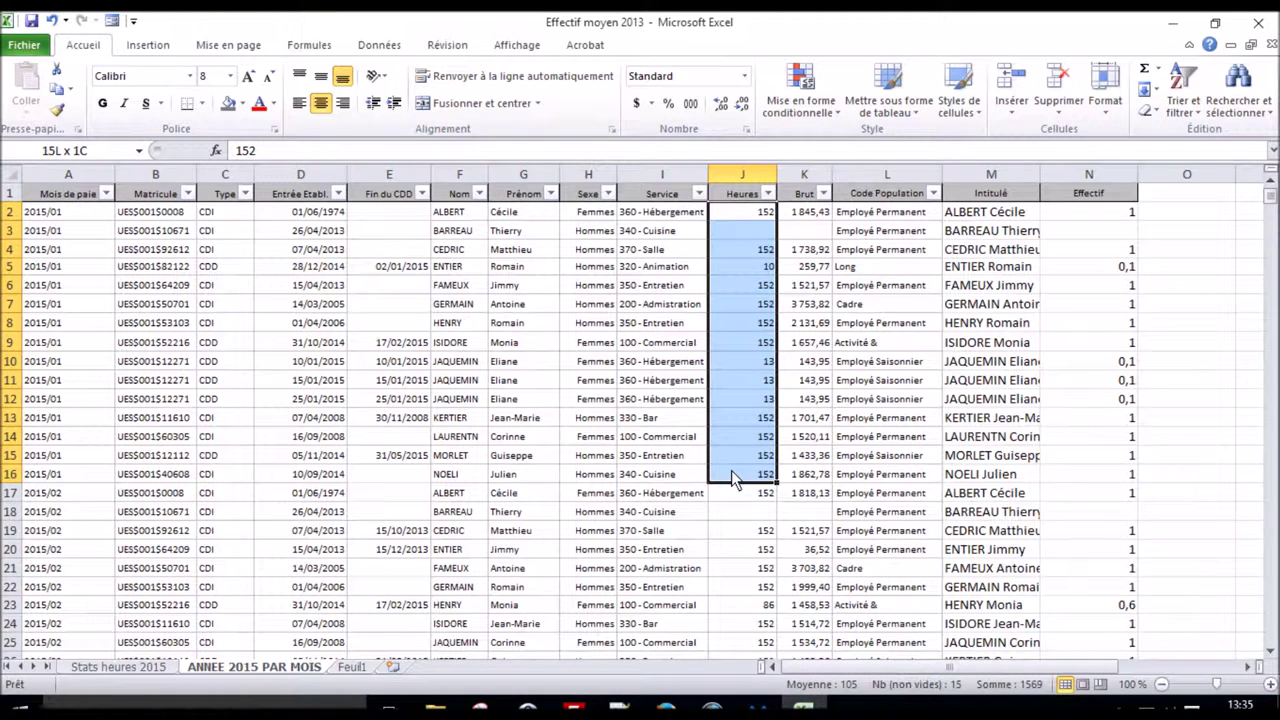
left_click(349, 667)
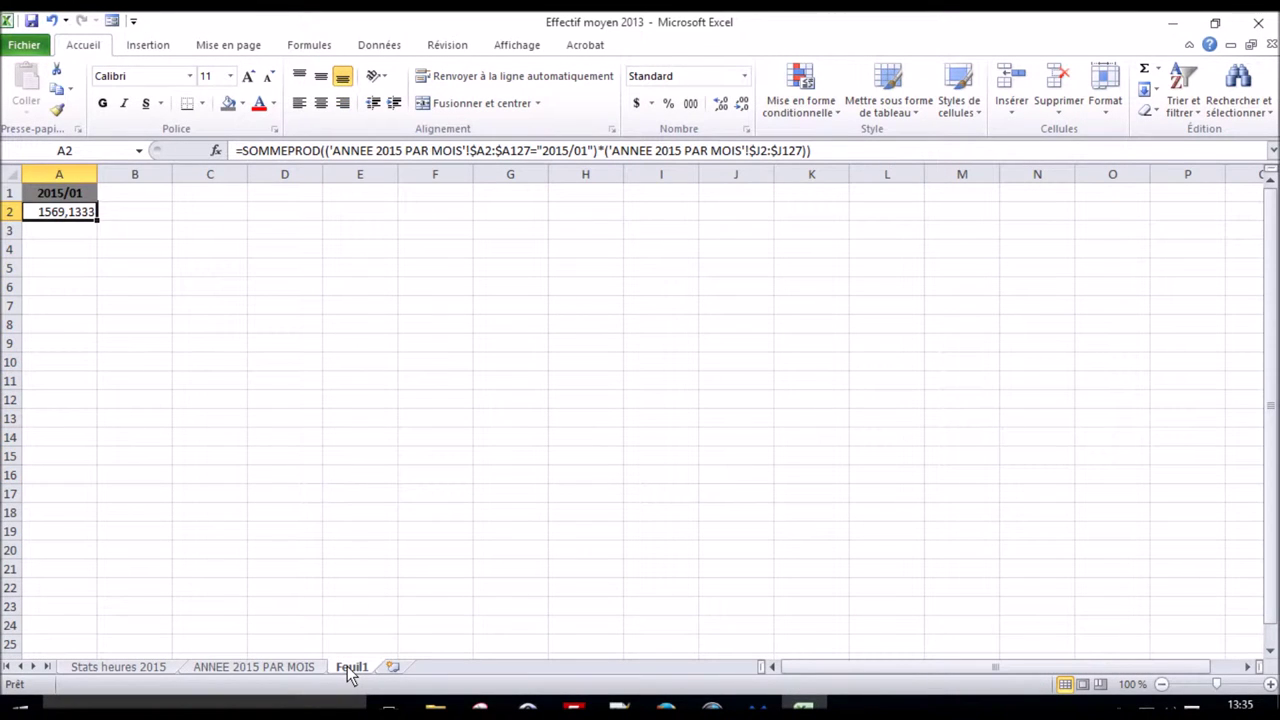
double_click(351, 667)
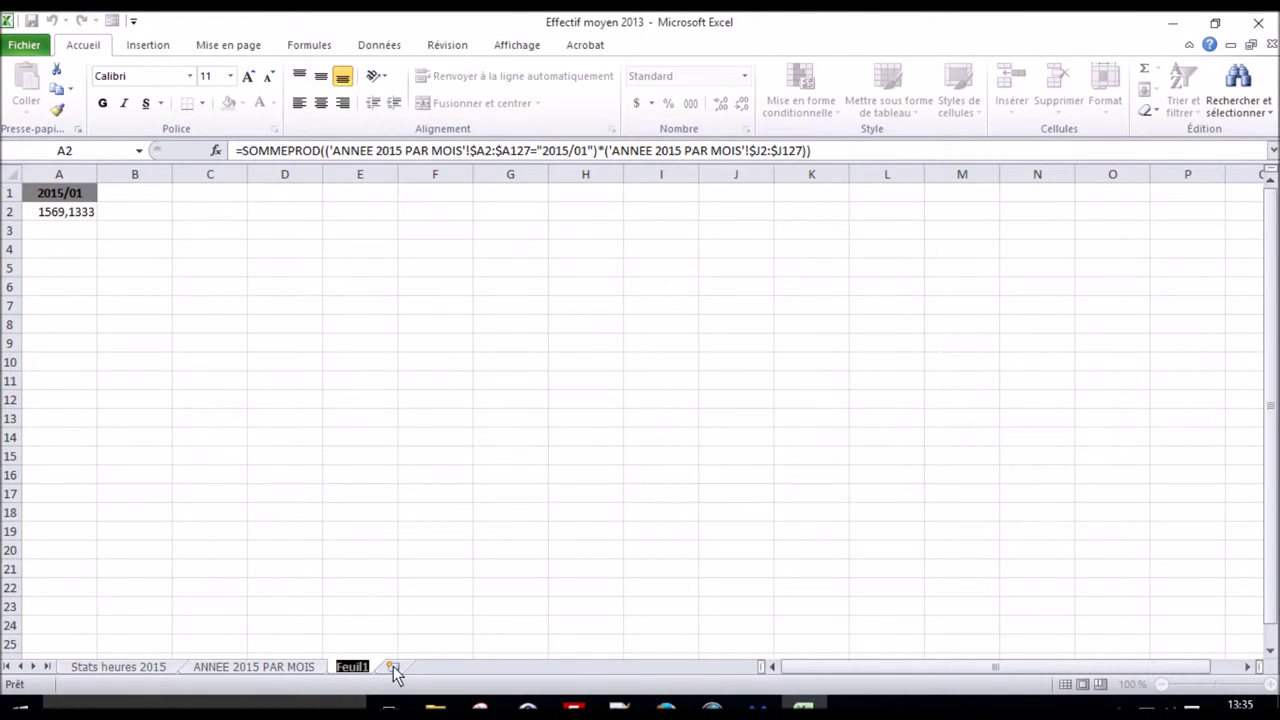
type("Récap")
type(" mensuel 2015")
key("Return")
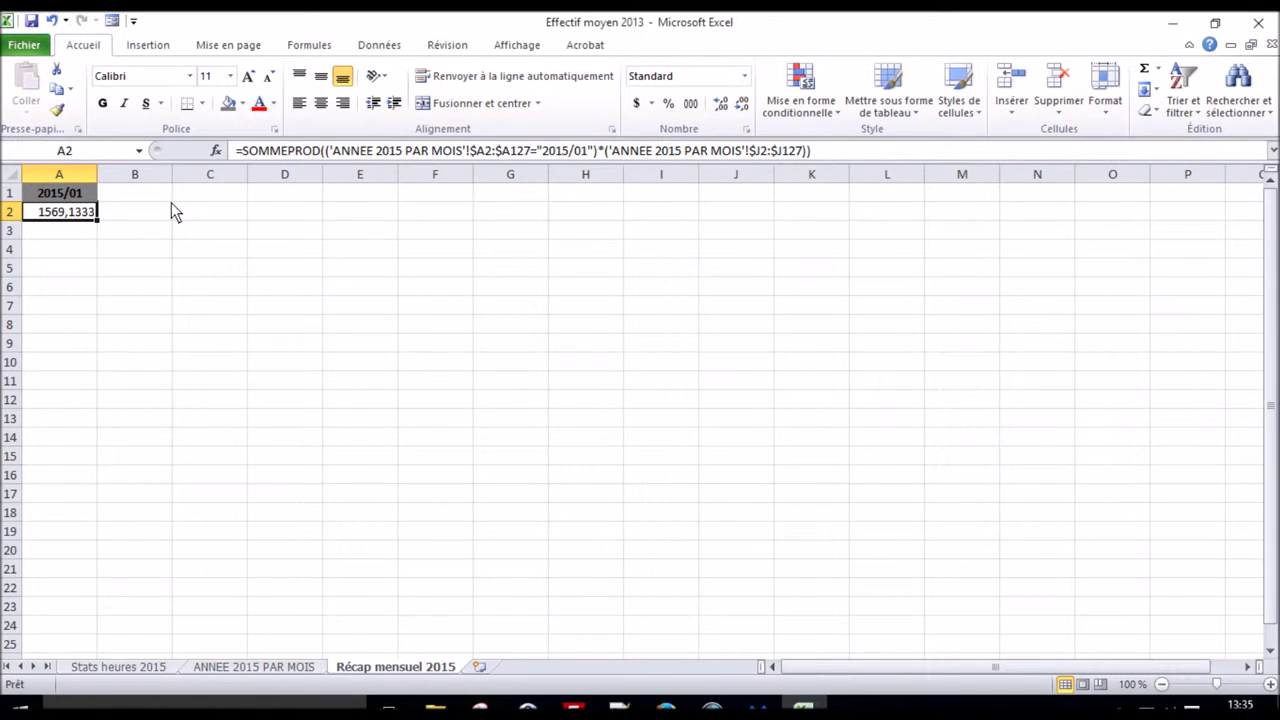
Fill the month headers from 2015/01 through 2015/12 across row 1
left_click(80, 195)
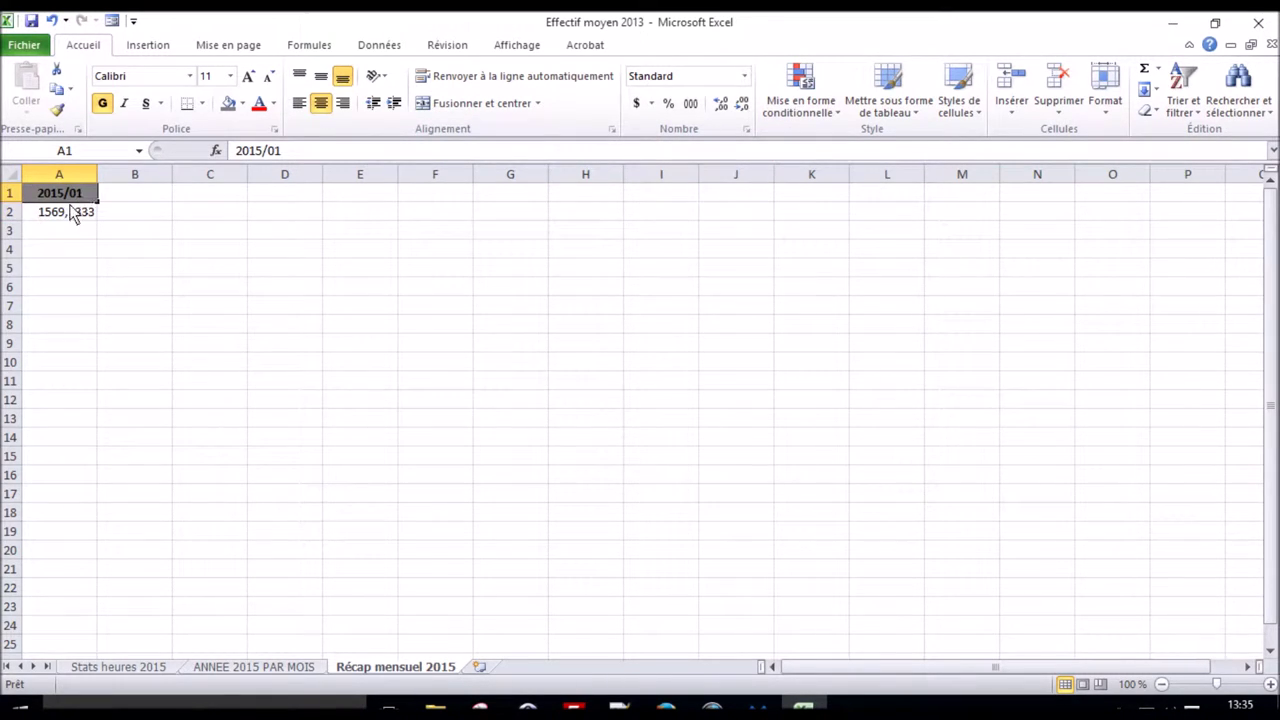
left_click(71, 211)
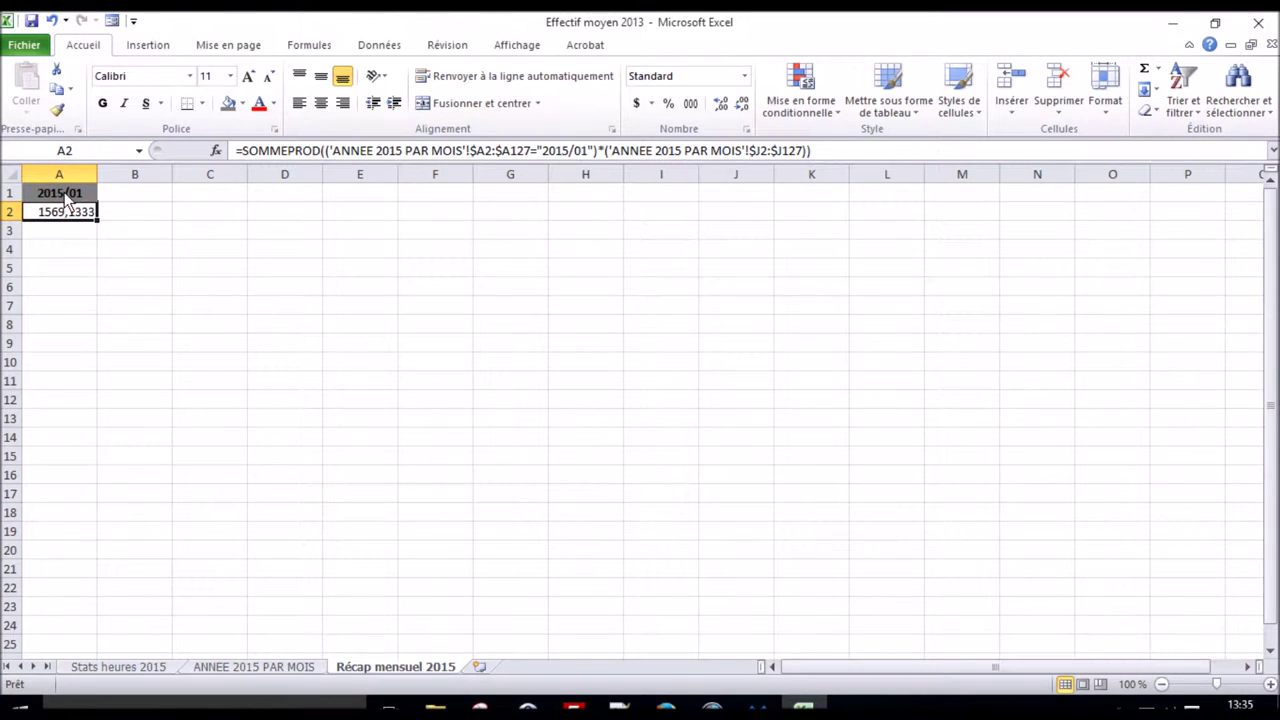
left_click(66, 196)
left_click_drag(97, 202, 893, 196)
Make the A2 SOMMEPROD formula reference header A1 instead of 2015/01, and copy it across row 2
left_click(40, 214)
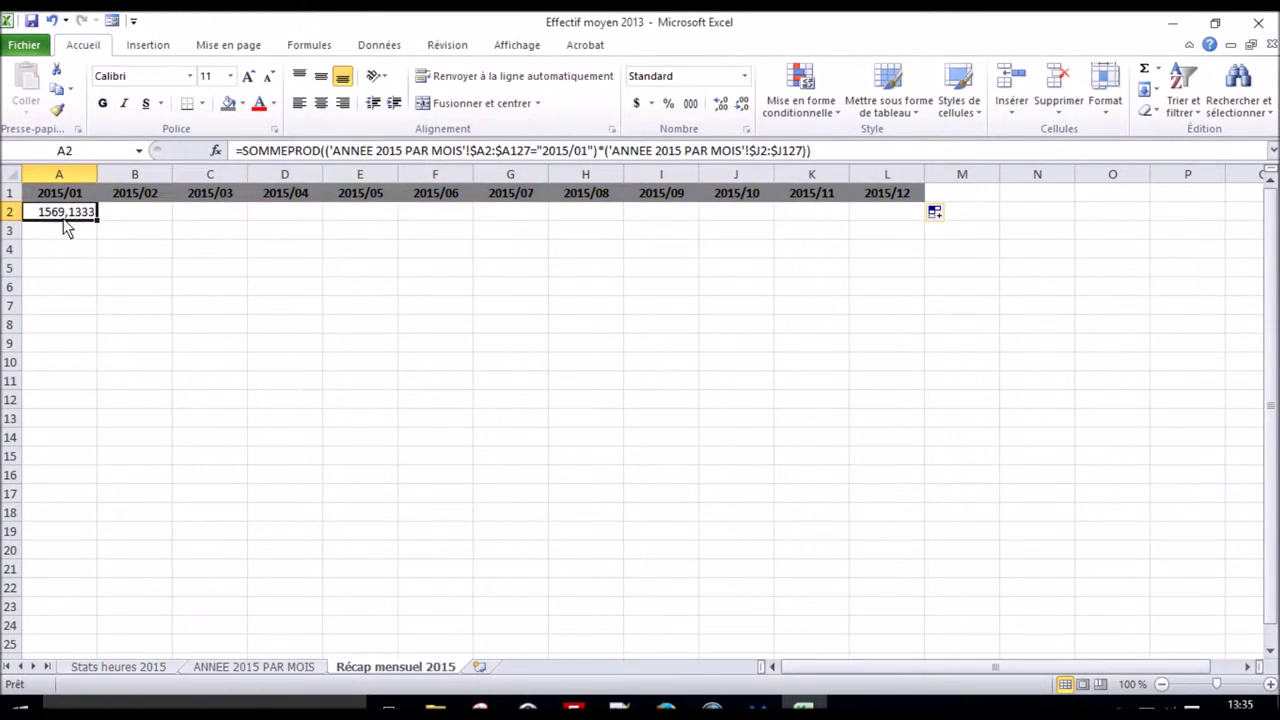
left_click(536, 152)
left_click_drag(536, 151, 590, 153)
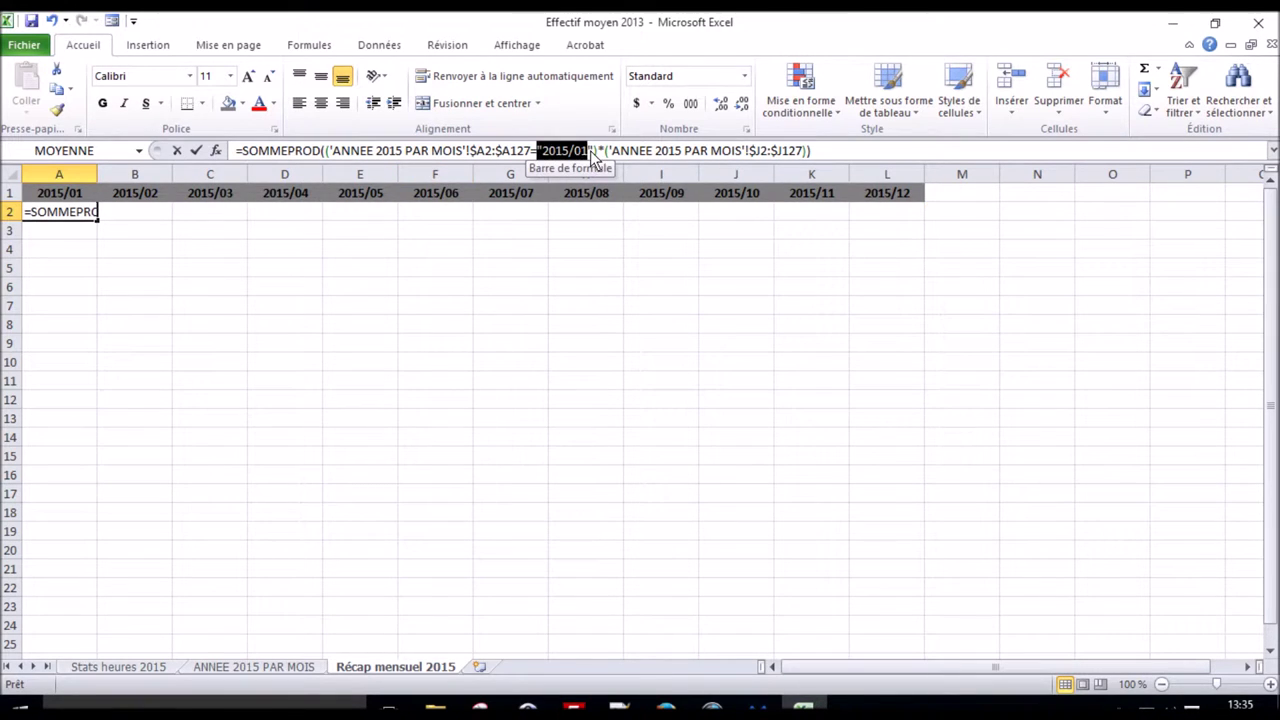
left_click(44, 188)
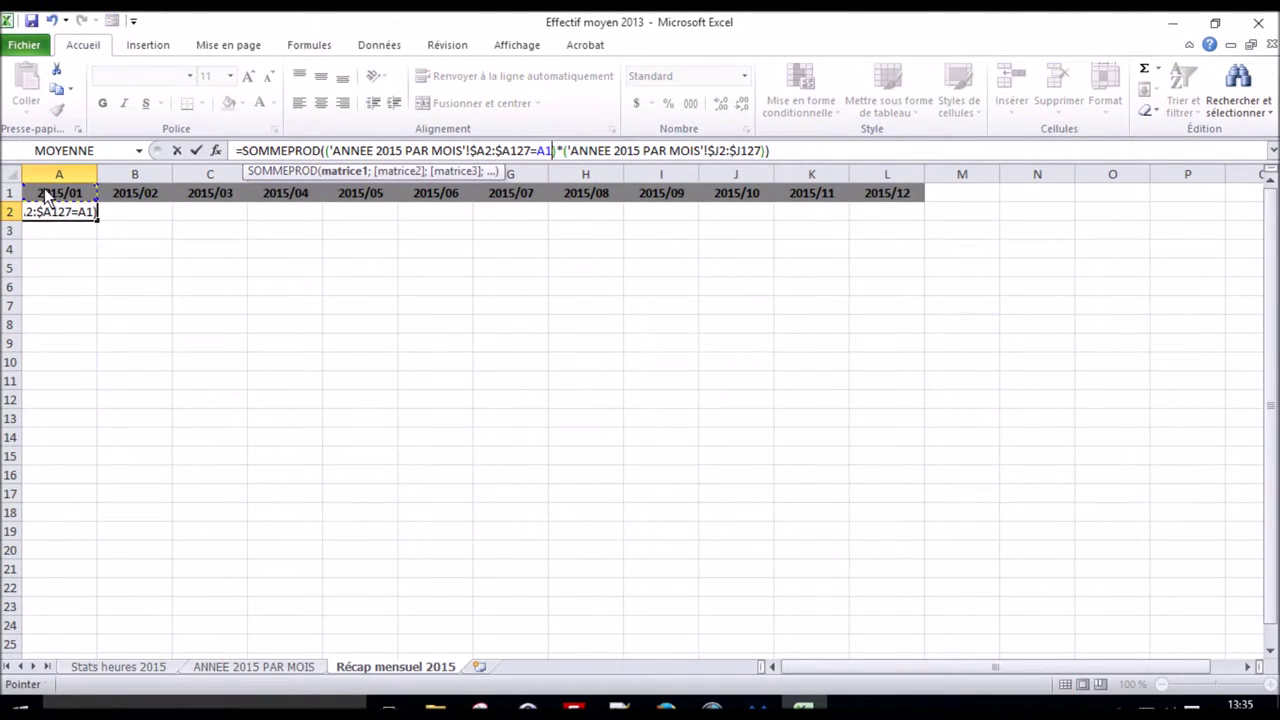
key("Return")
key("Up")
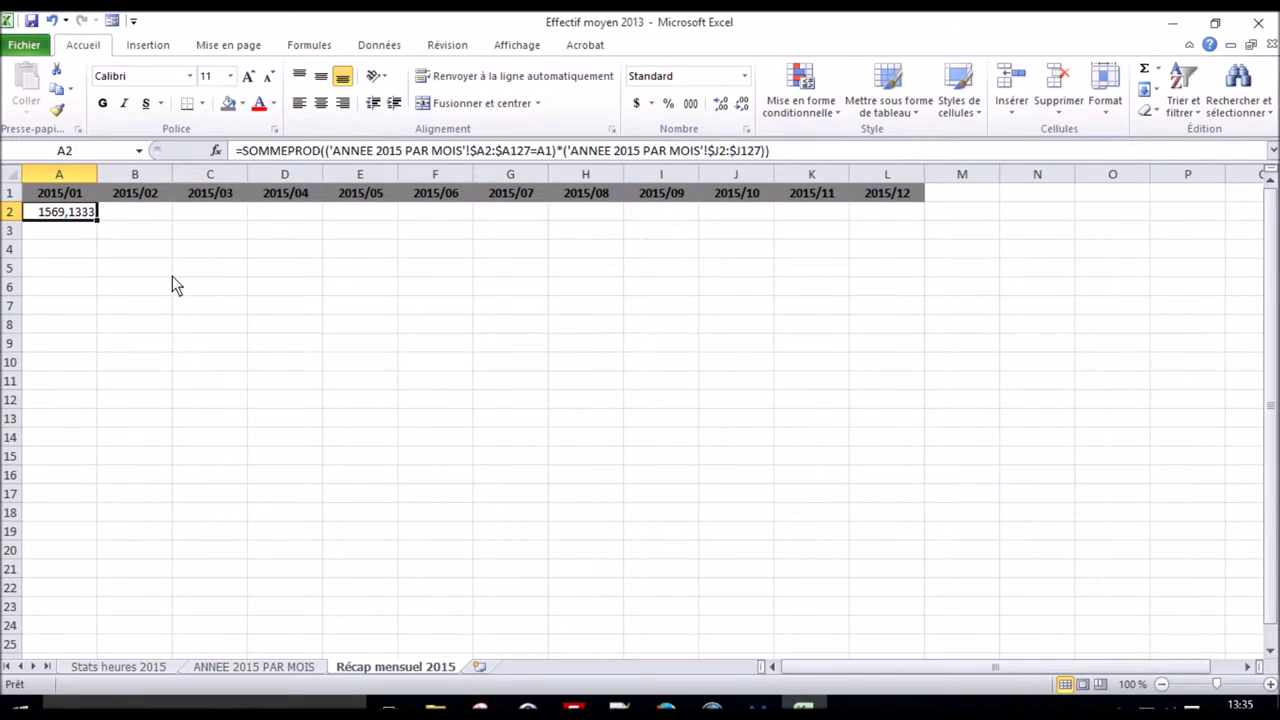
left_click_drag(97, 220, 906, 234)
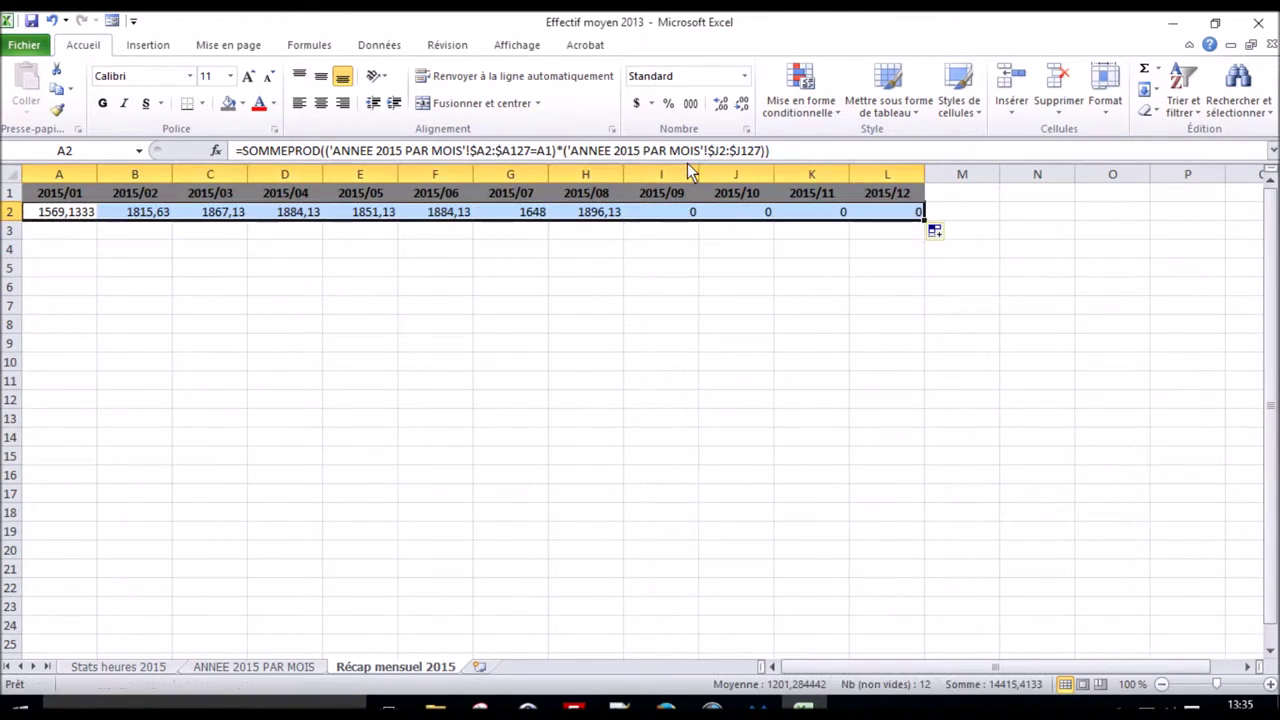
left_click(562, 213)
left_click(305, 667)
scroll(746, 504, "down", 5)
scroll(746, 504, "down", 5)
scroll(746, 504, "down", 6)
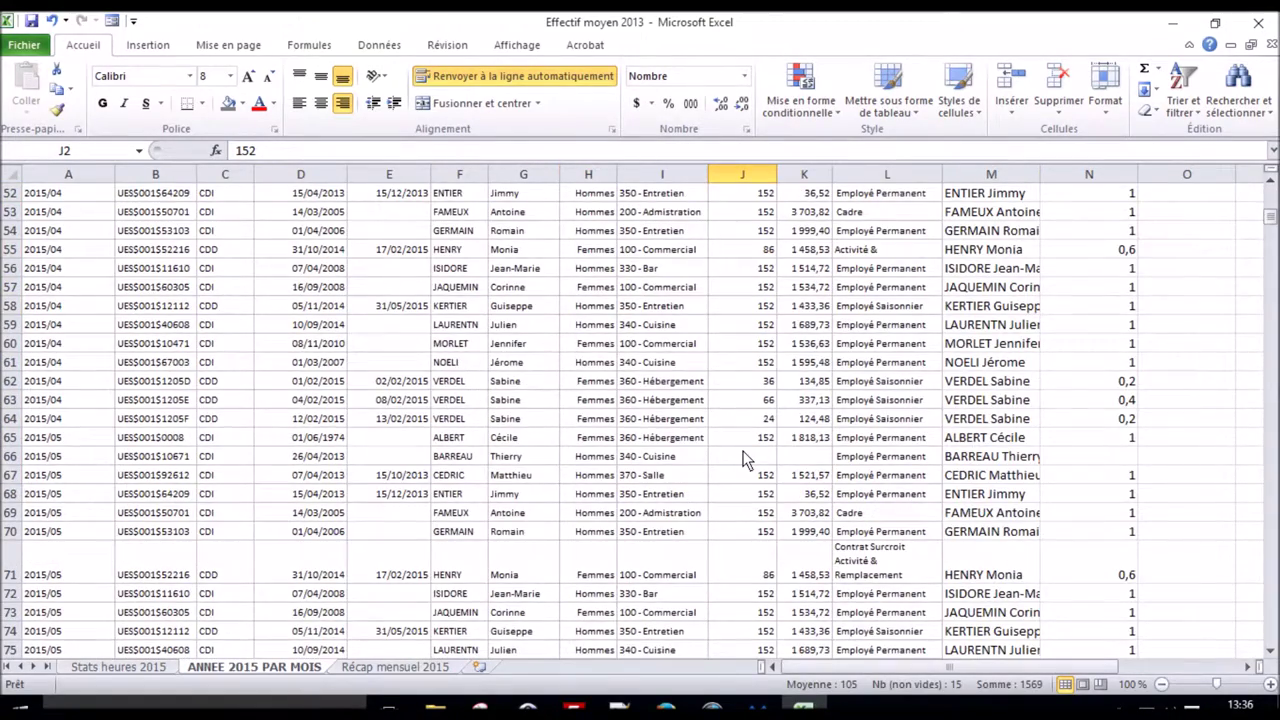
scroll(743, 459, "down", 1)
scroll(701, 475, "down", 6)
scroll(701, 450, "down", 2)
scroll(700, 413, "down", 7)
scroll(700, 413, "down", 2)
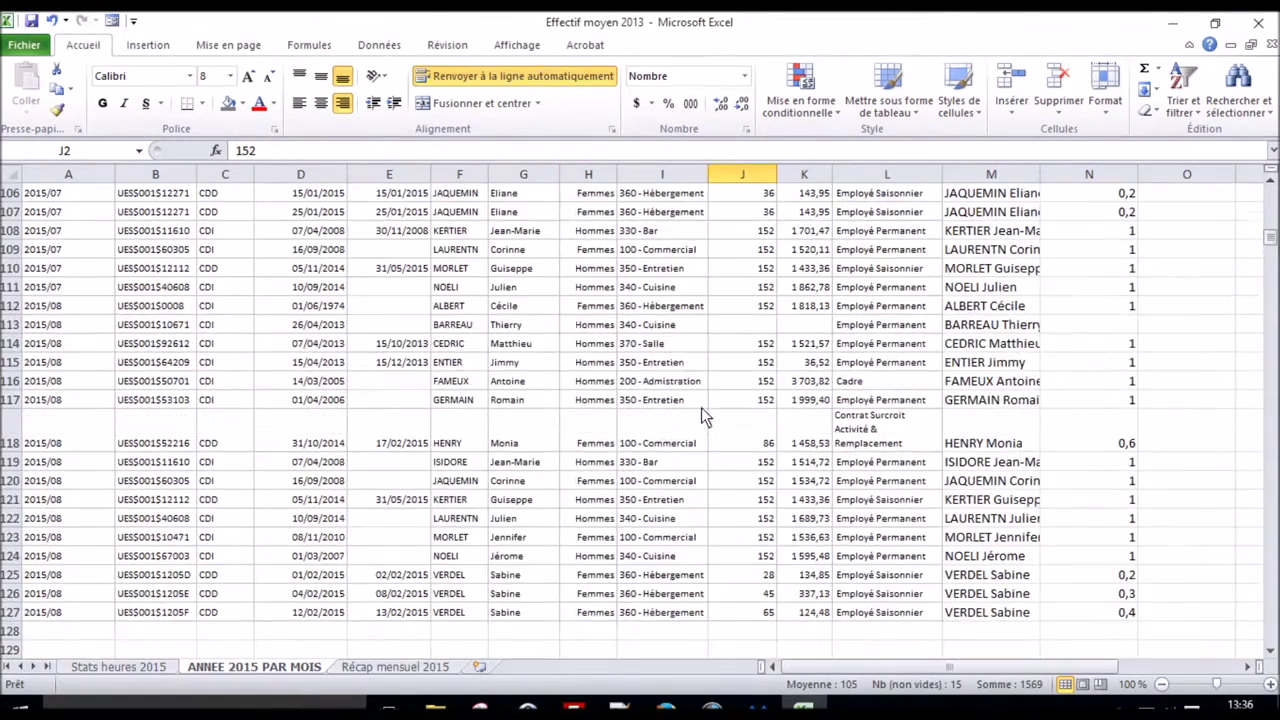
mouse_move(758, 307)
left_mouse_down()
mouse_move(783, 597)
mouse_move(760, 612)
left_mouse_up()
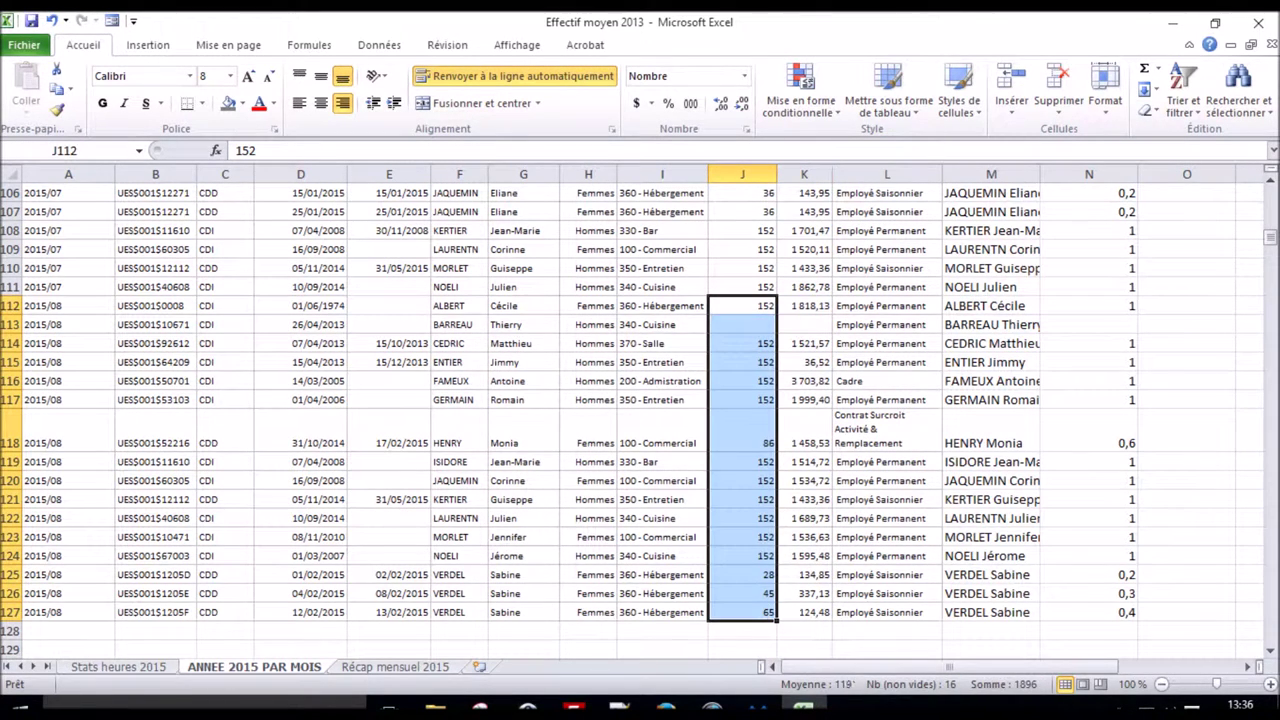
left_click(428, 667)
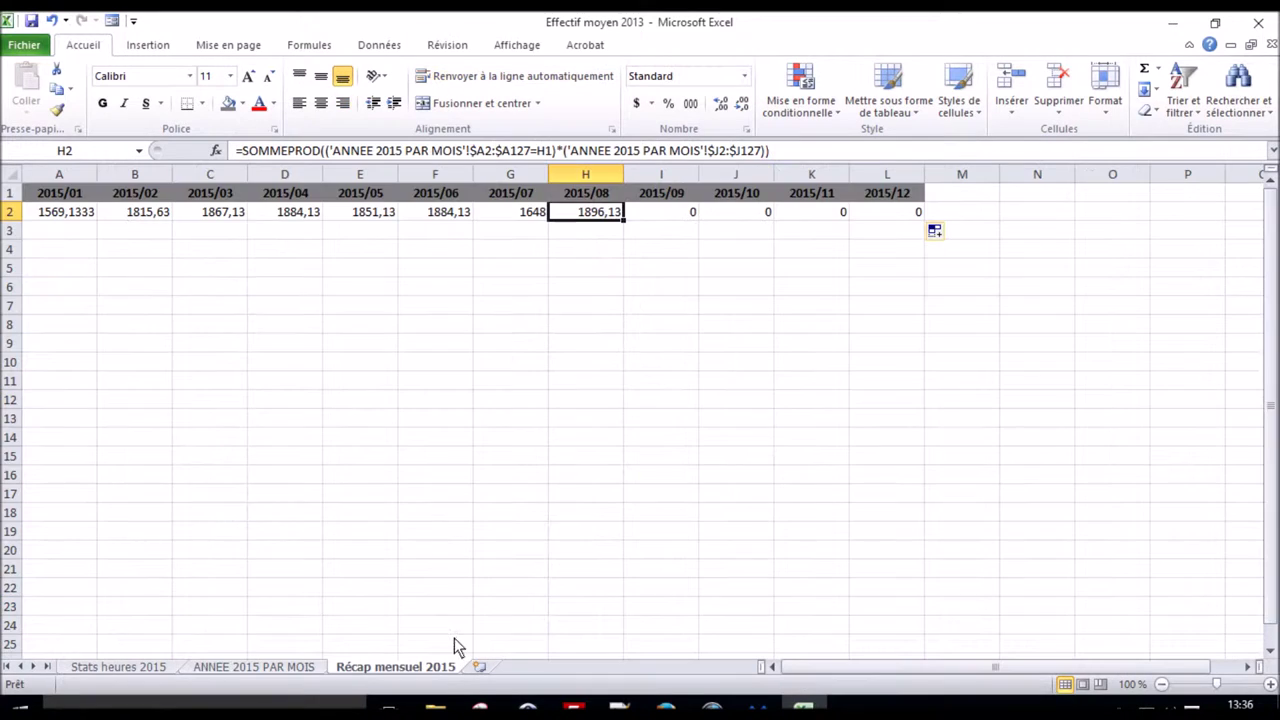
left_click(62, 218)
Format the row 2 monthly totals as Nombre with 0 decimals
left_click_drag(62, 218, 866, 225)
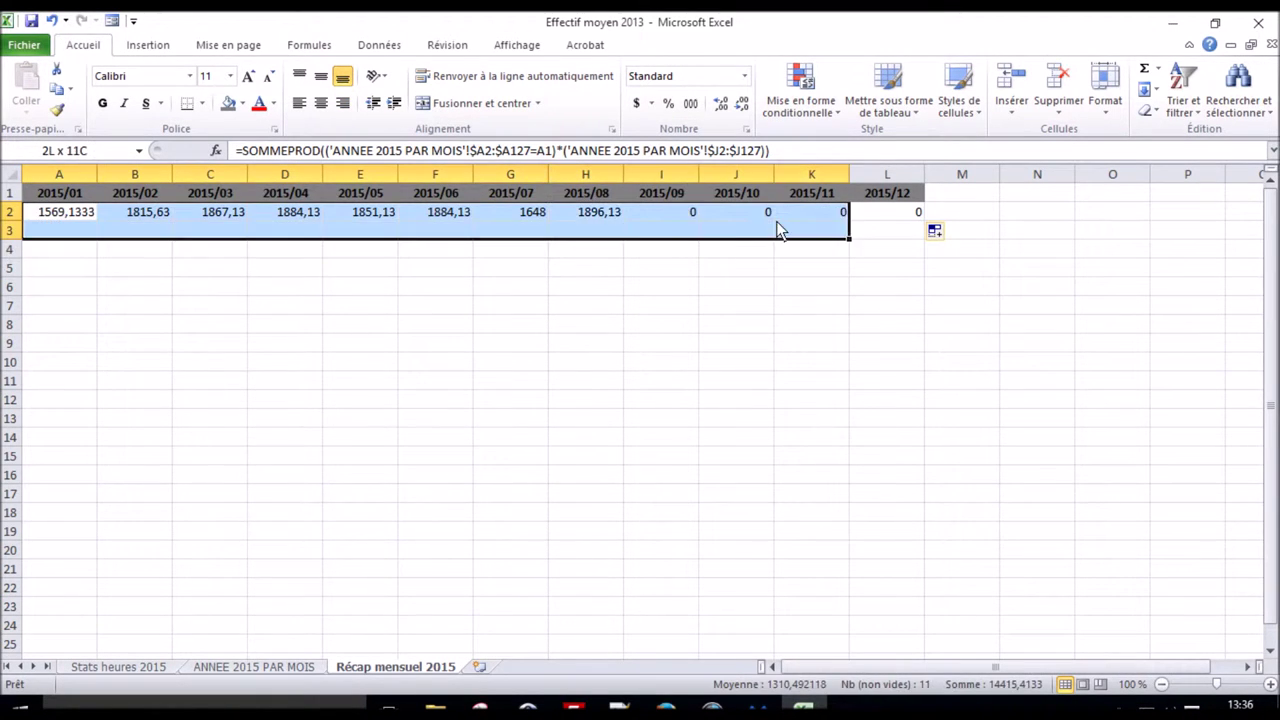
right_click(866, 225)
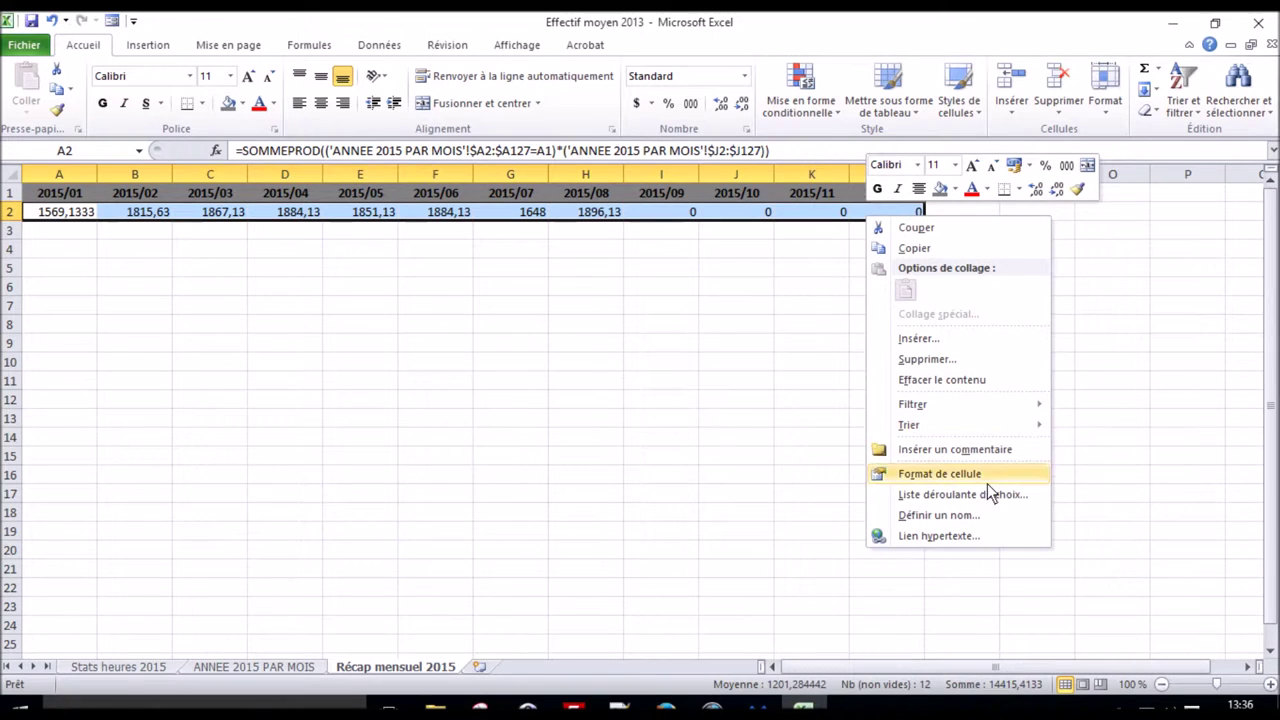
left_click(940, 473)
left_click(740, 337)
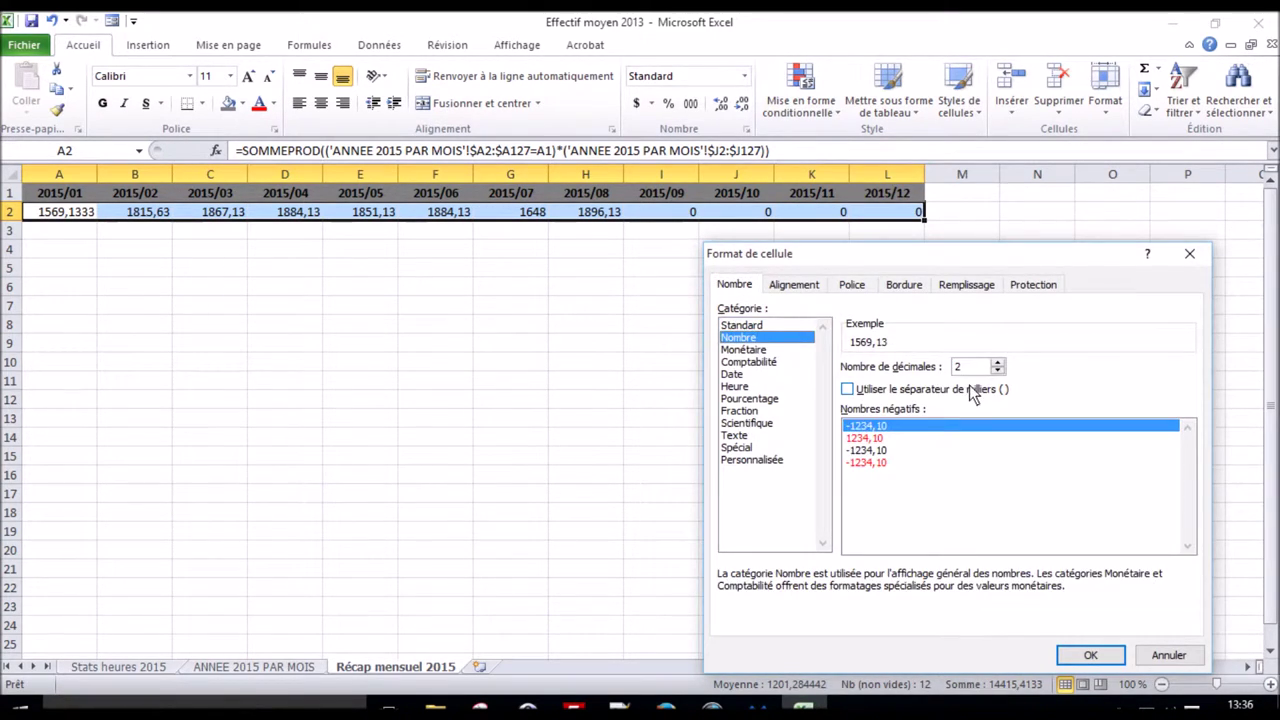
left_click(997, 371)
left_click(997, 371)
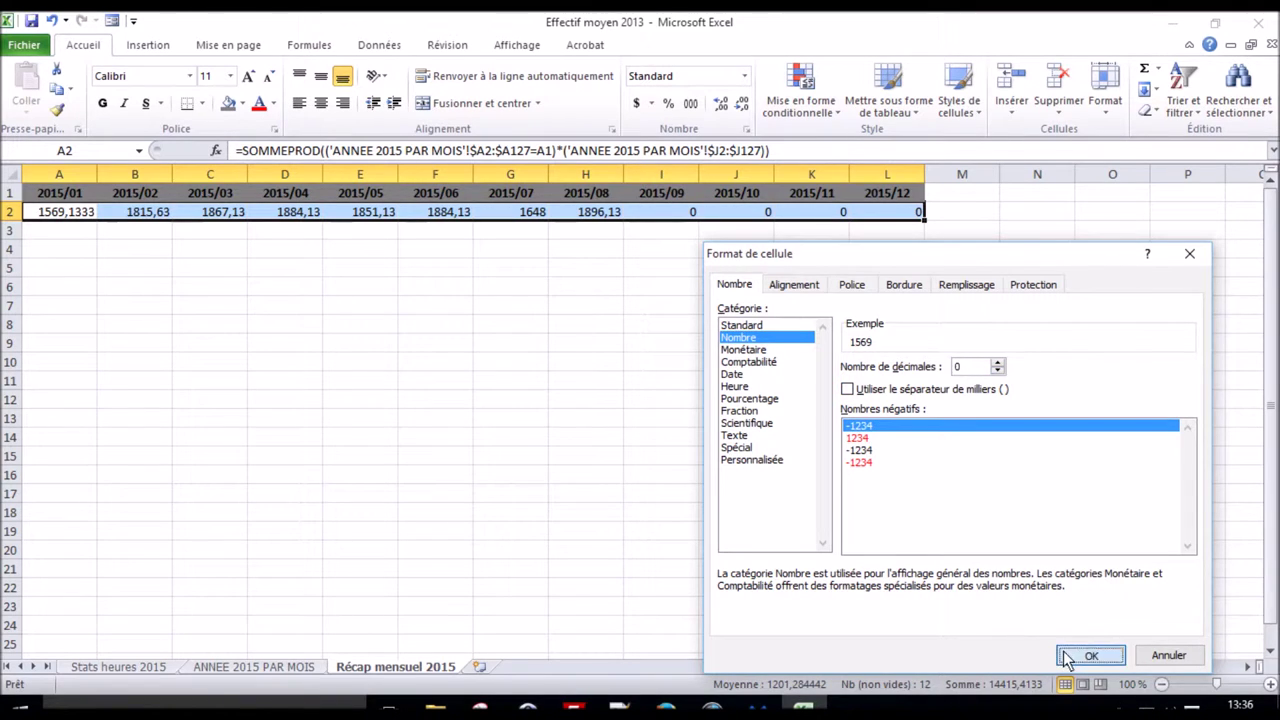
left_click(1085, 653)
left_click(83, 218)
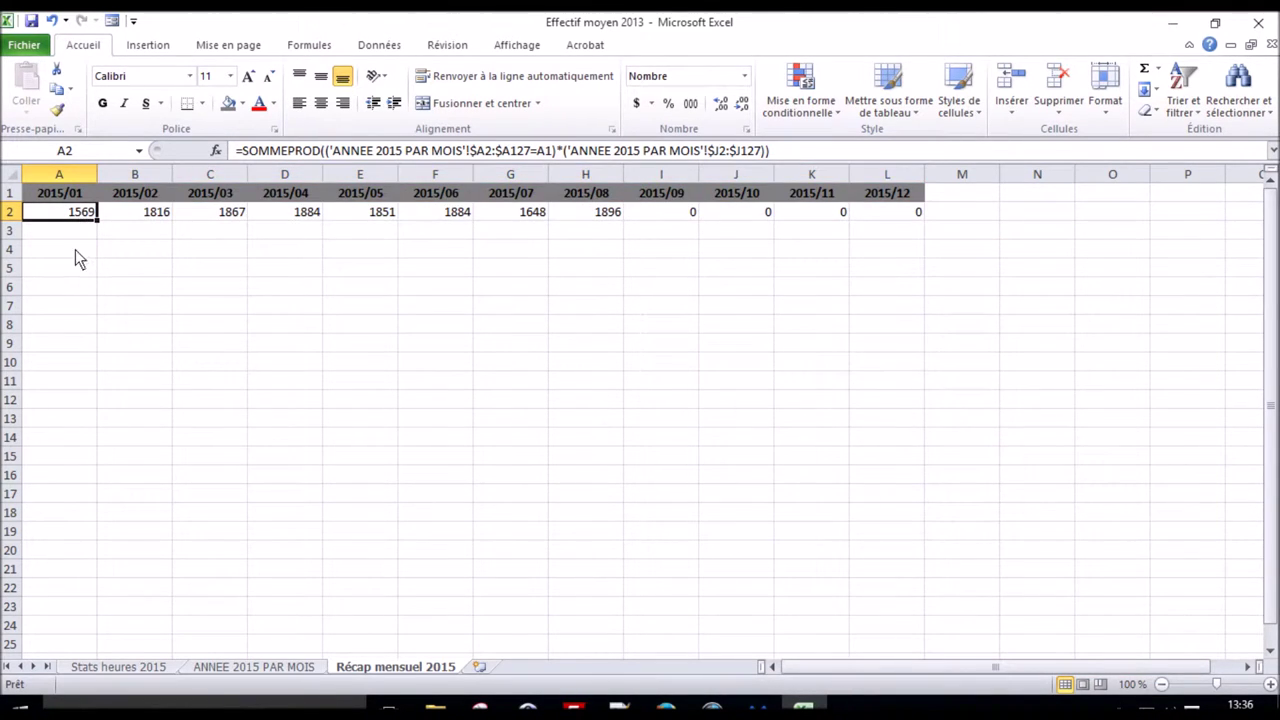
Apply Toutes les bordures to the recap table A1:L2
left_click_drag(95, 221, 903, 200)
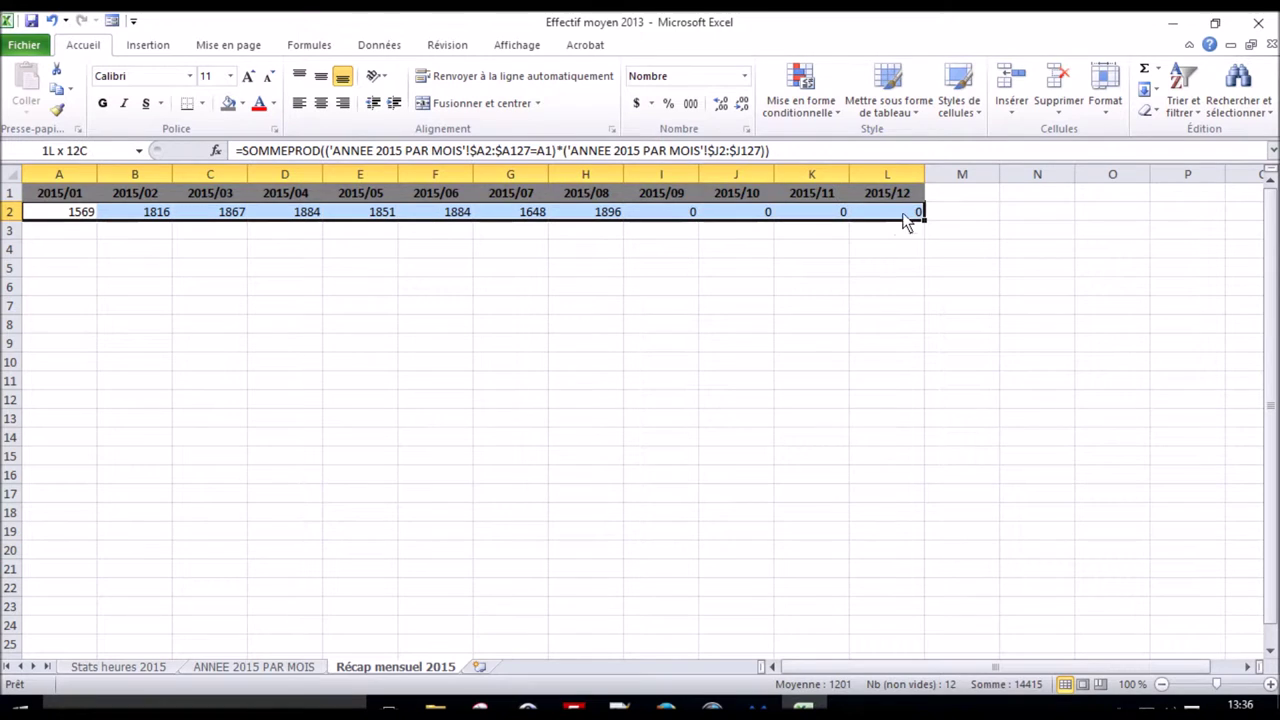
left_click(201, 103)
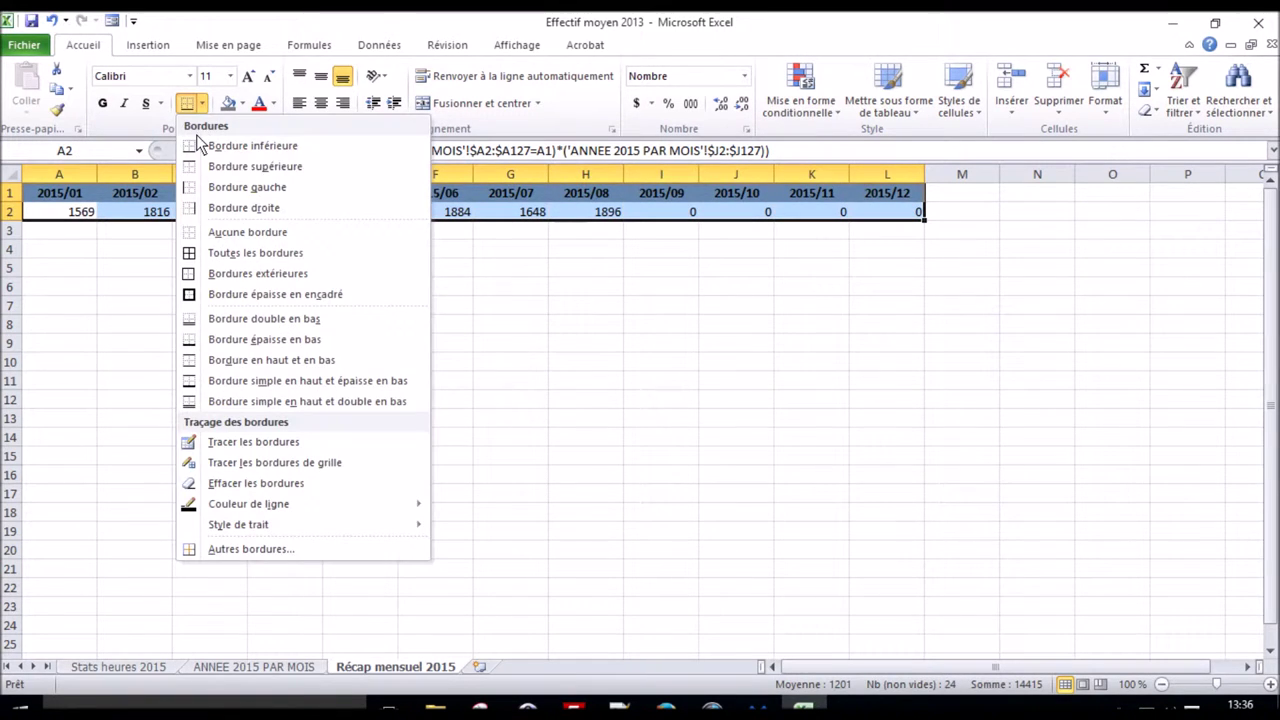
left_click(200, 252)
left_click(85, 222)
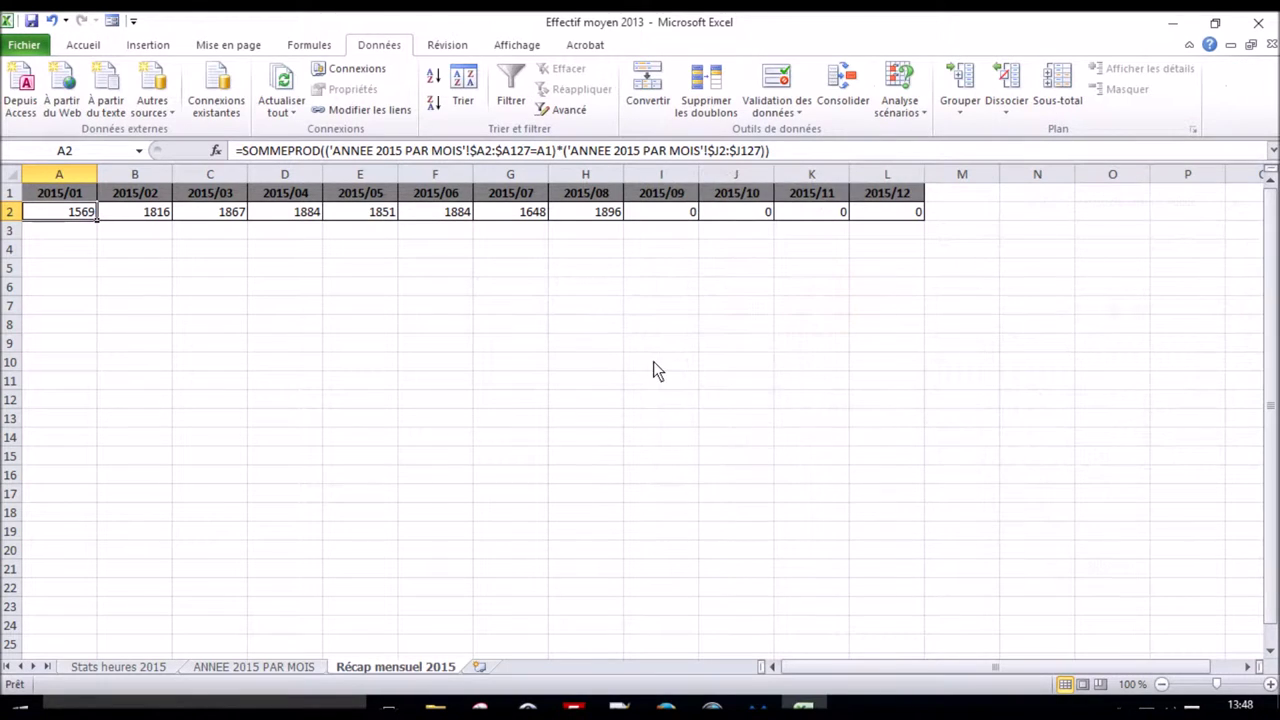
Create a pivot table on a new sheet from columns A:N of ANNEE 2015 PAR MOIS
left_click(197, 667)
left_click_drag(1064, 170, 60, 174)
right_click(215, 306)
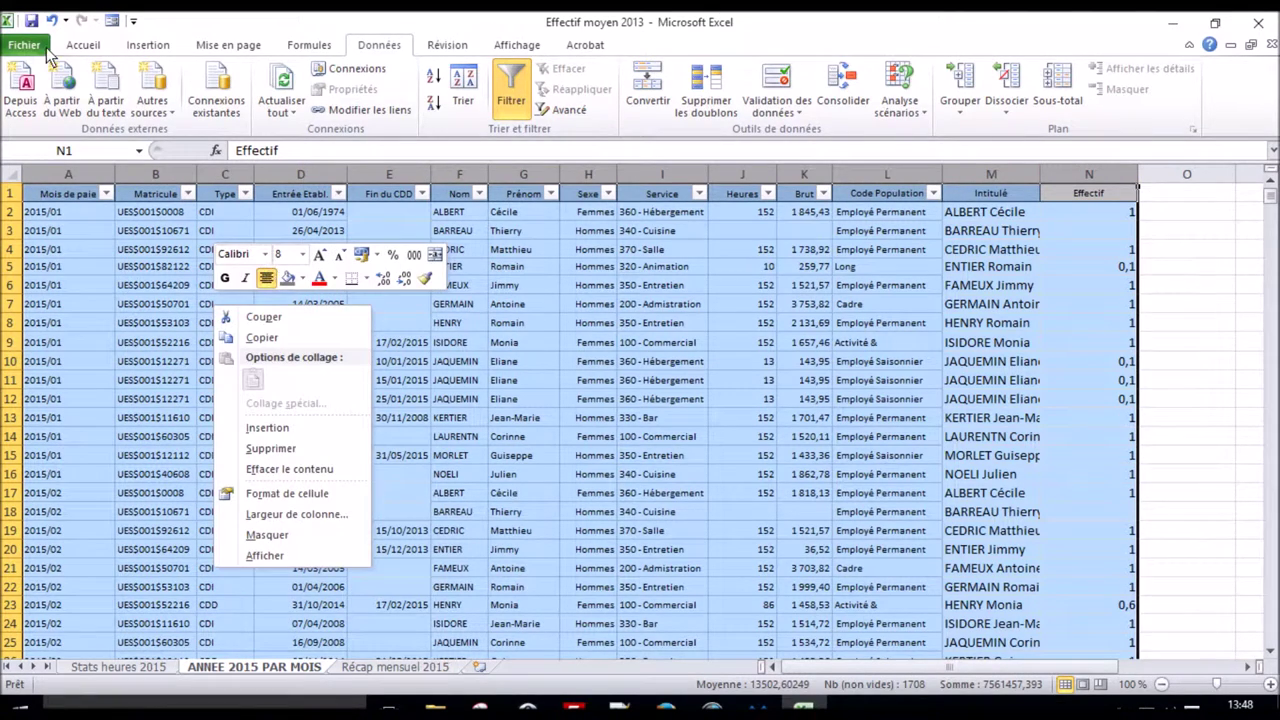
left_click(66, 45)
left_click(145, 45)
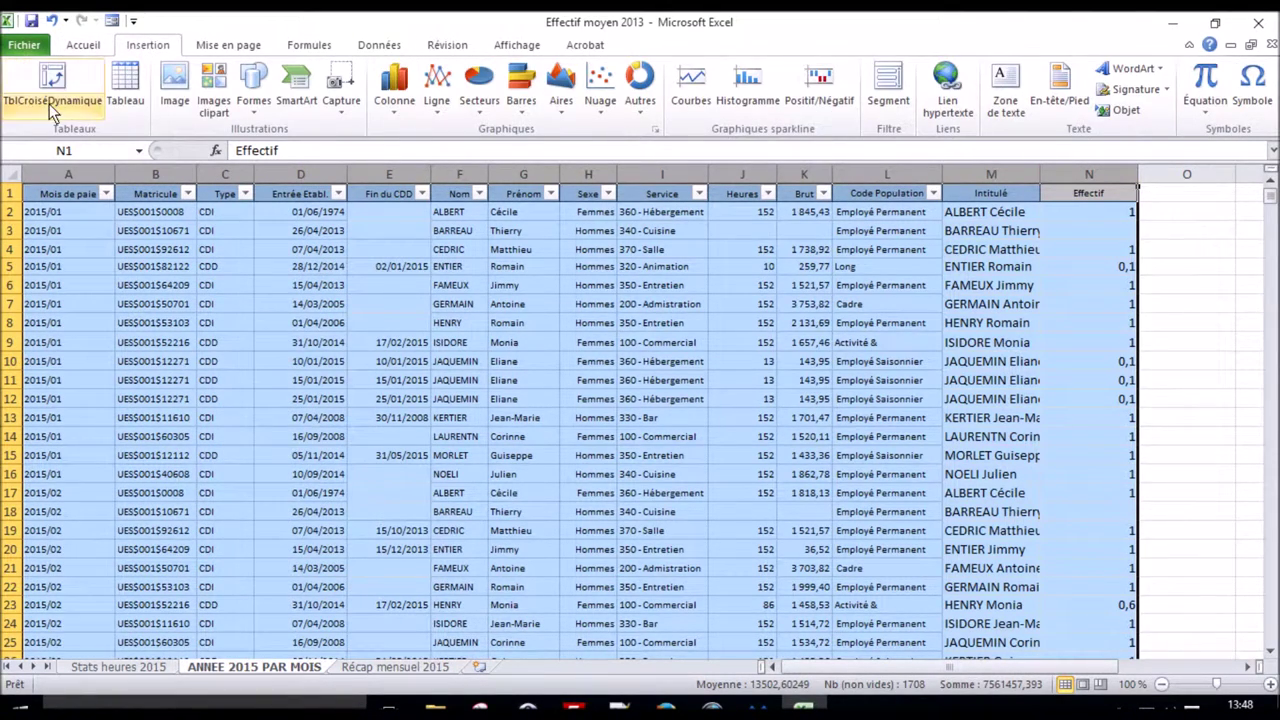
left_click(49, 104)
left_click(90, 134)
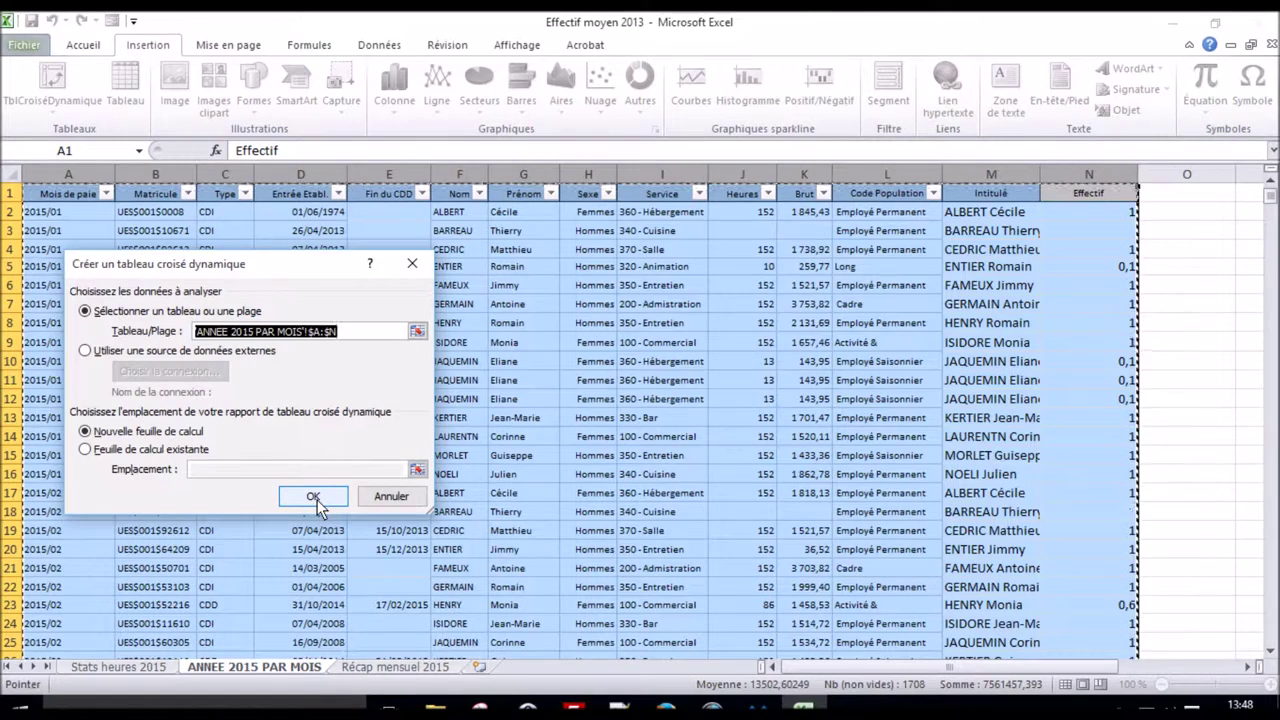
left_click(313, 497)
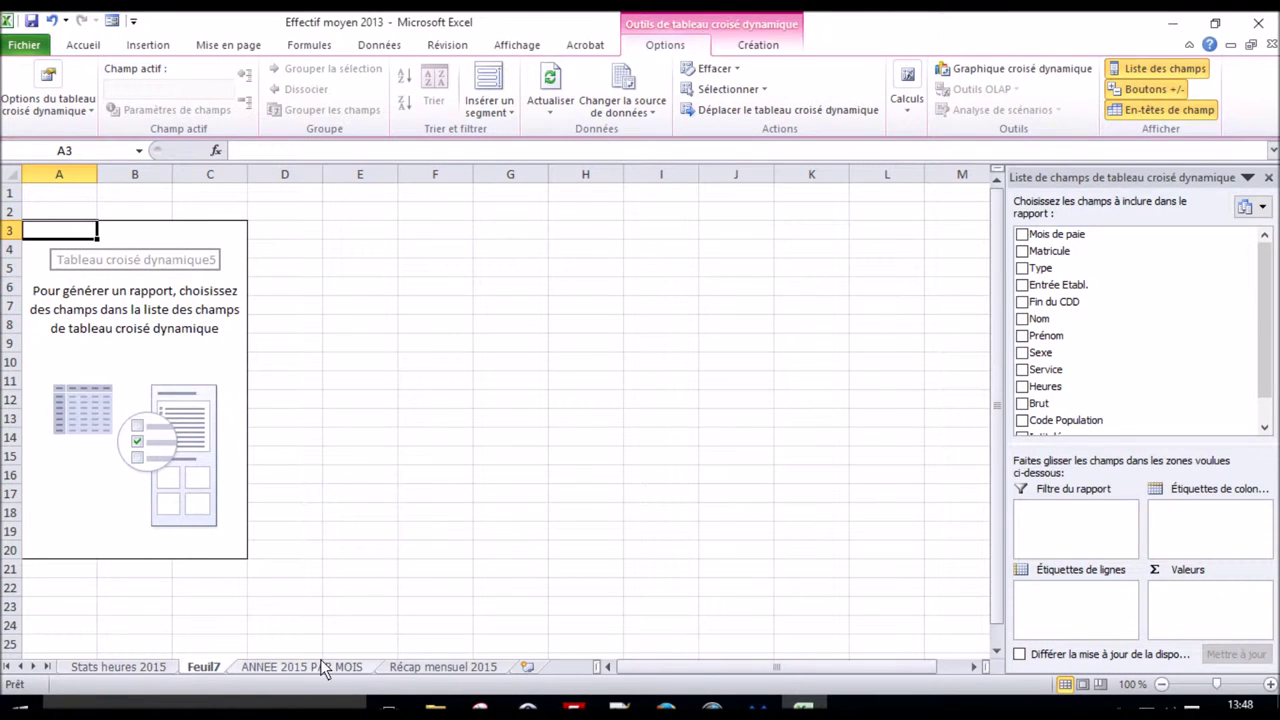
Add Service as pivot rows and Brut to the values
scroll(1103, 395, "down", 2)
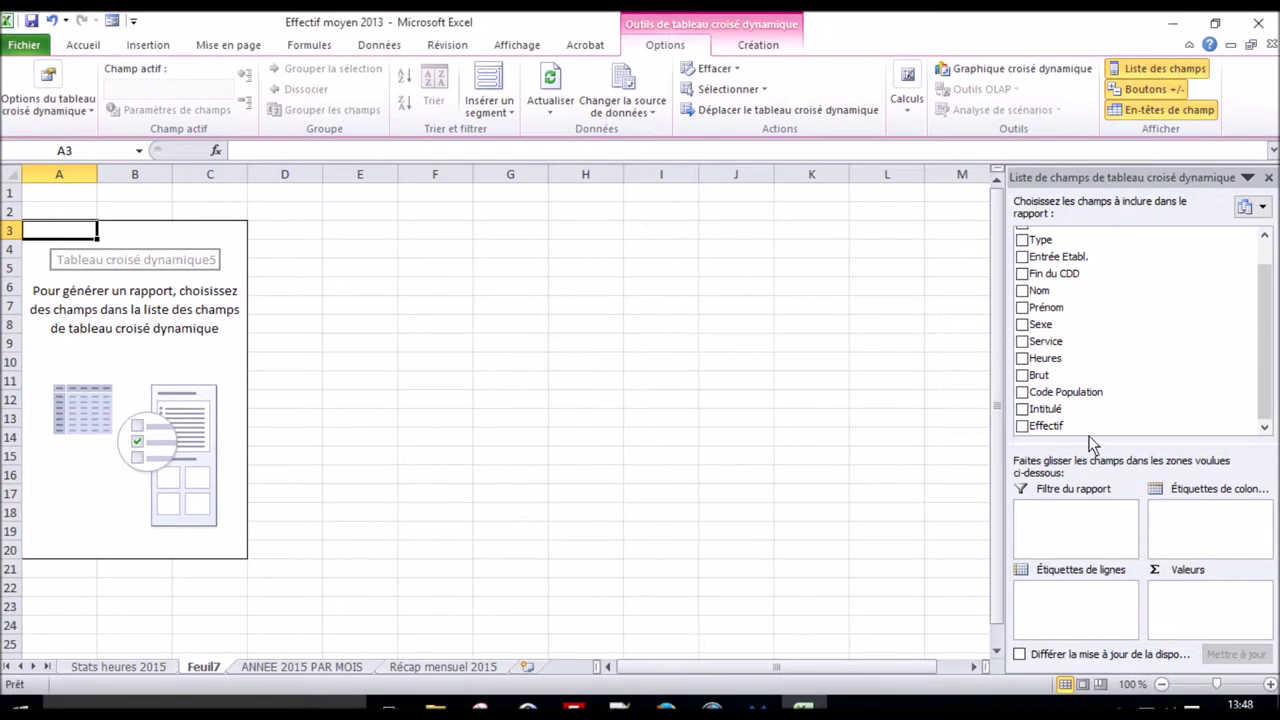
left_click_drag(1092, 345, 1092, 600)
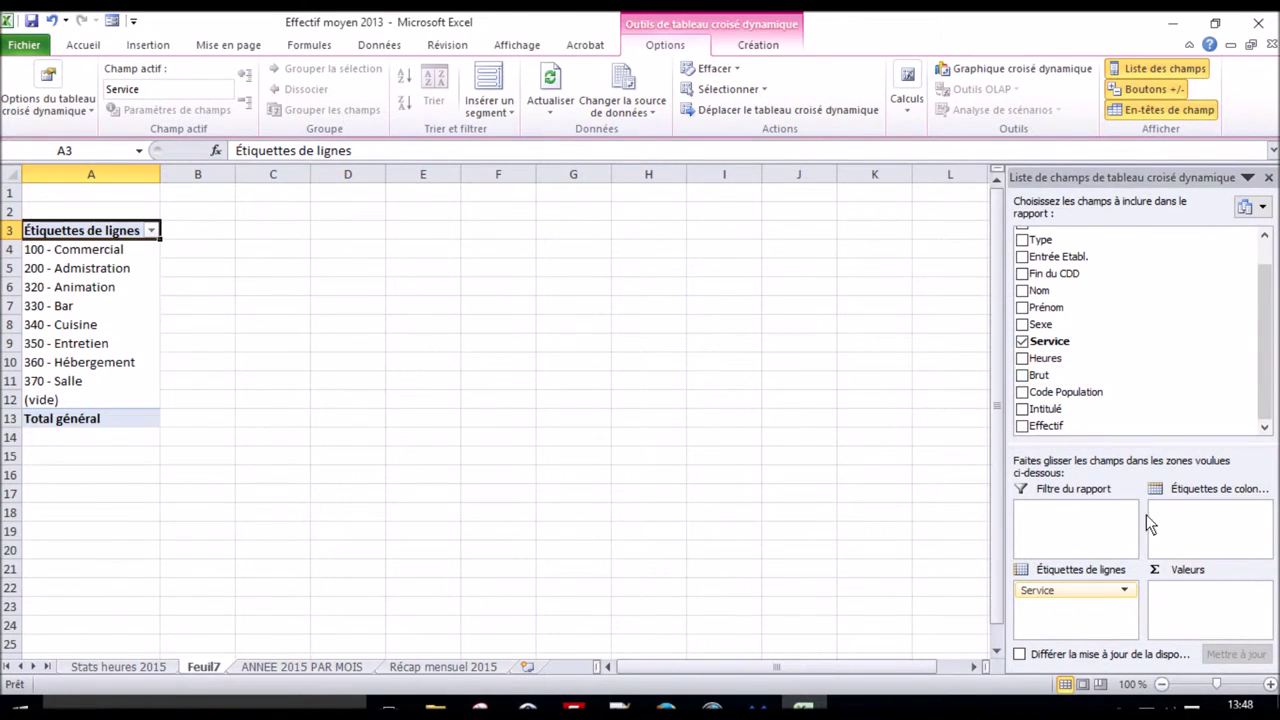
left_click_drag(1179, 591, 1179, 591)
Change the Brut value field to summarise by Somme instead of count
left_click(1190, 590)
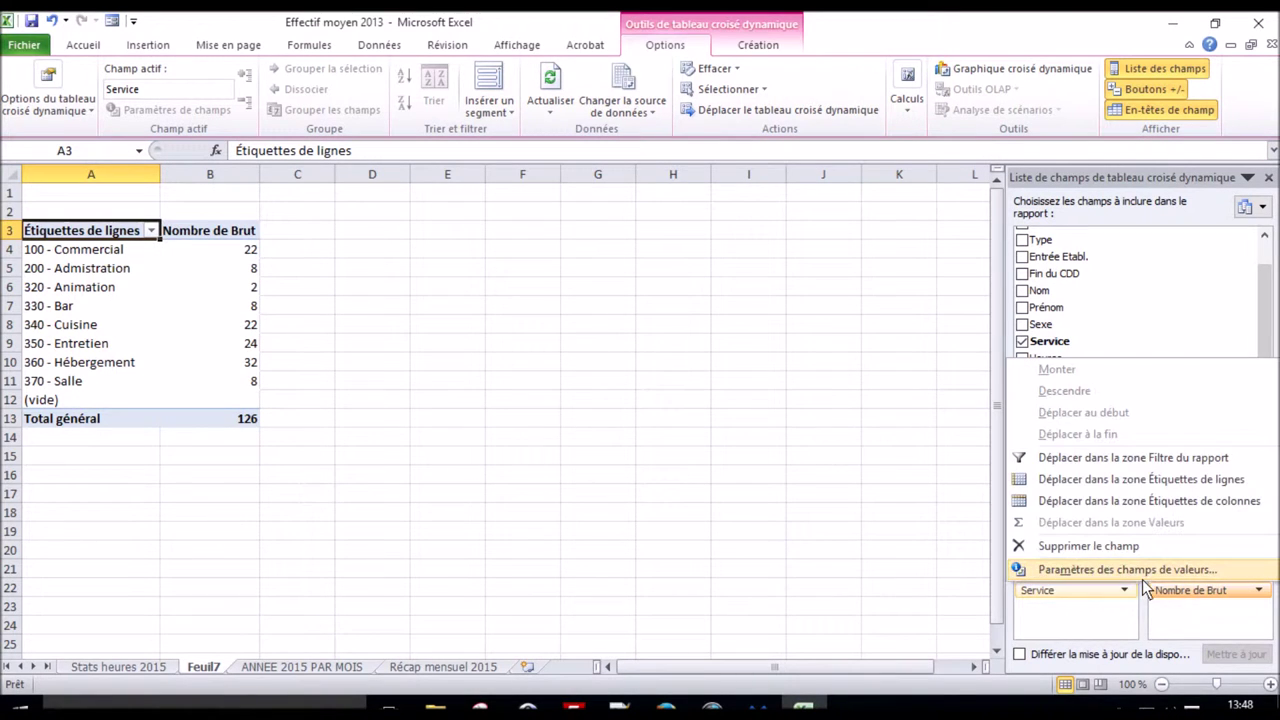
left_click(1134, 572)
left_click(205, 402)
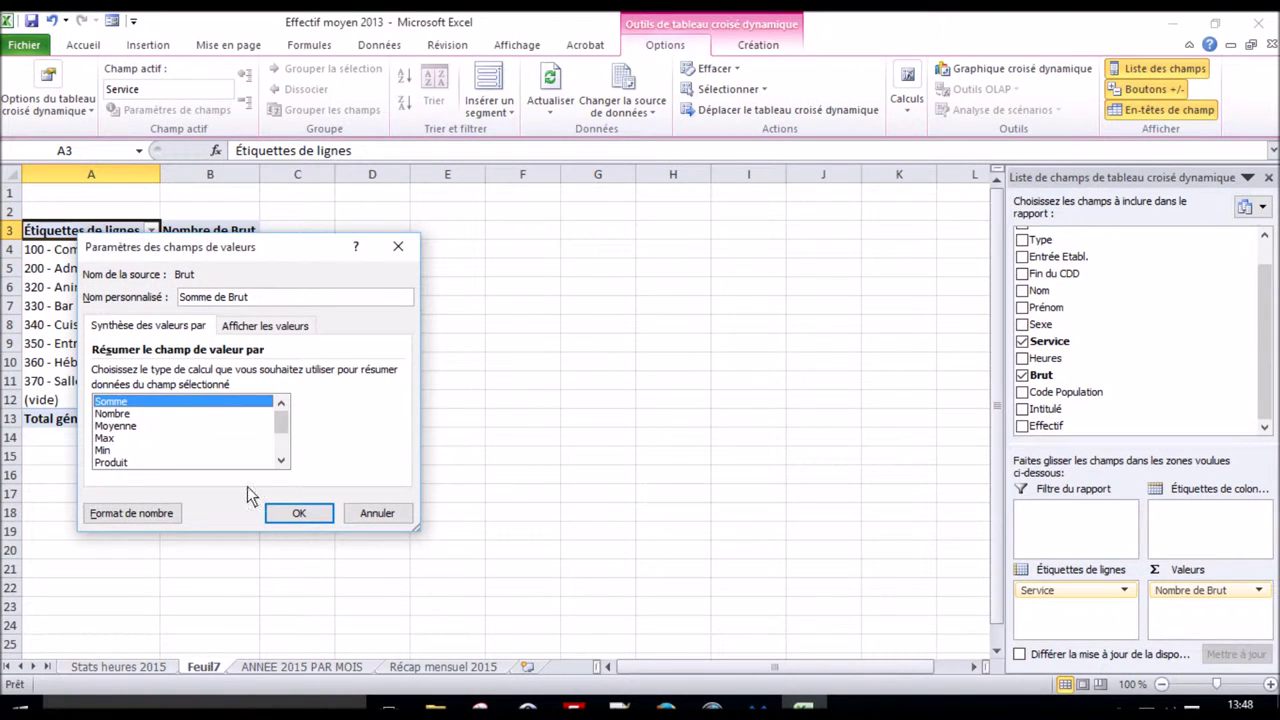
left_click(271, 516)
Put Mois de paie in columns, Type in the report filter, and exclude the (vide) month
scroll(1050, 250, "up", 1)
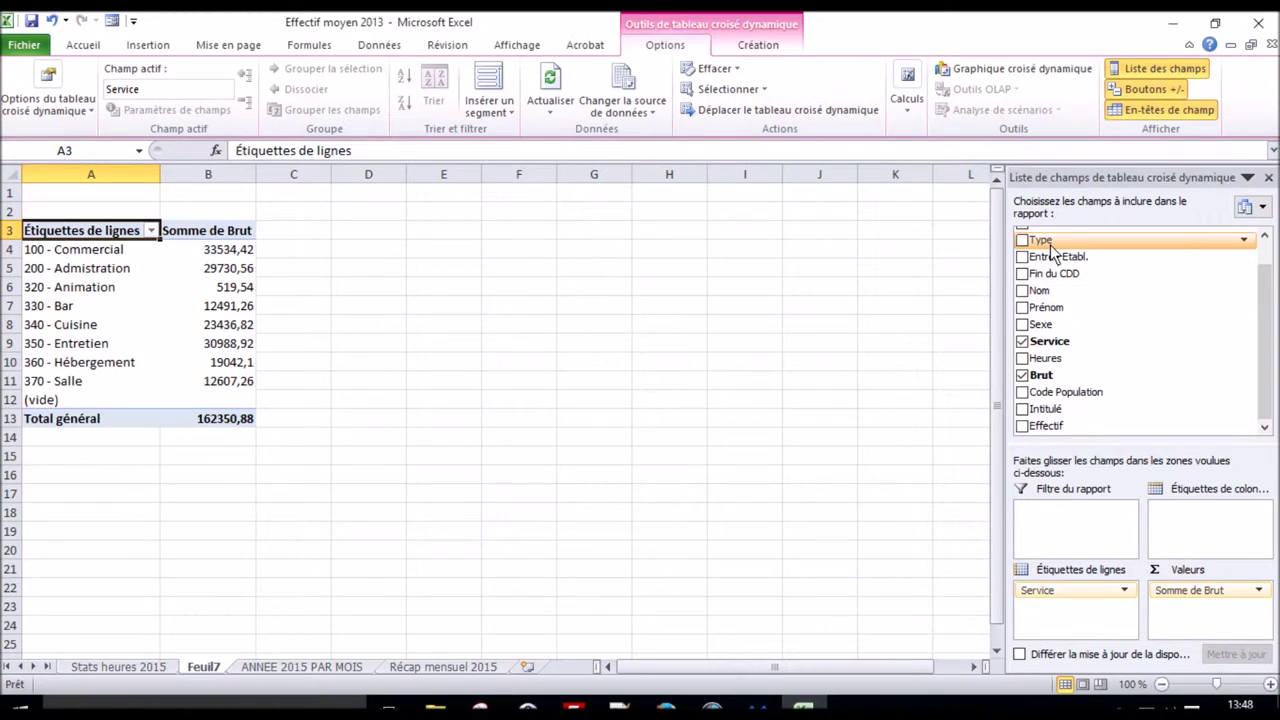
left_click_drag(1050, 234, 1191, 520)
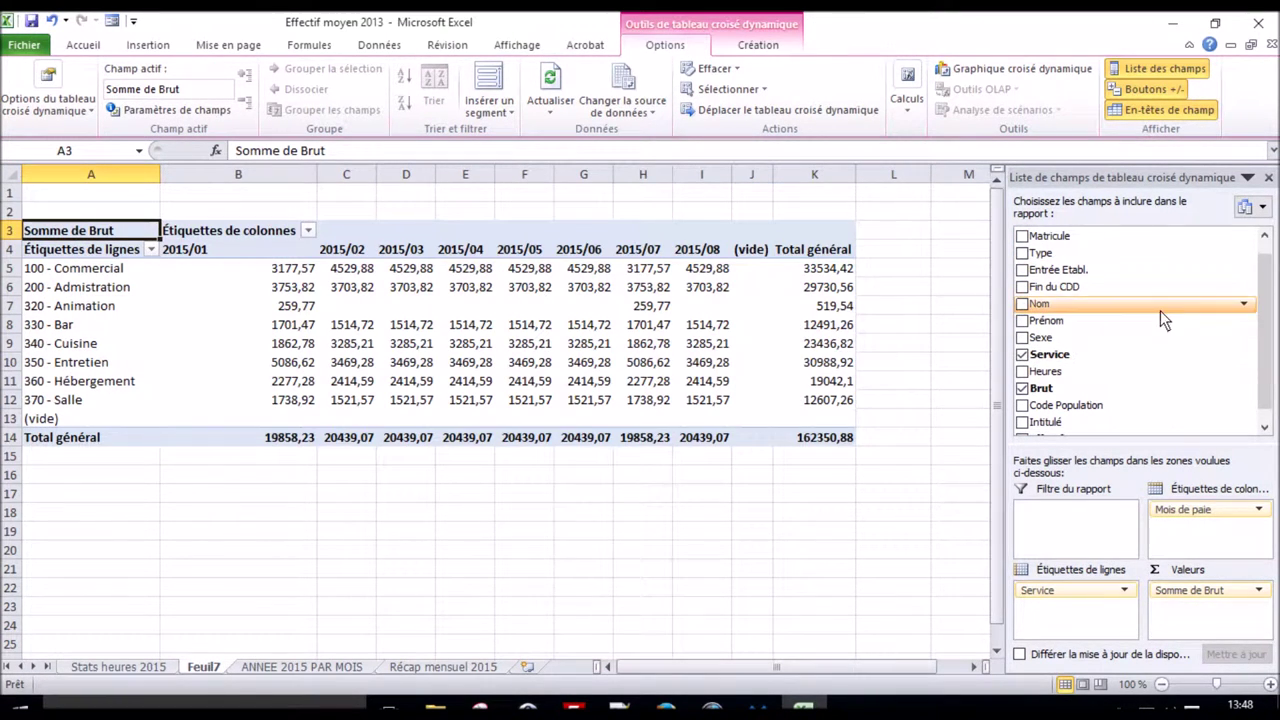
left_click_drag(1040, 253, 1078, 515)
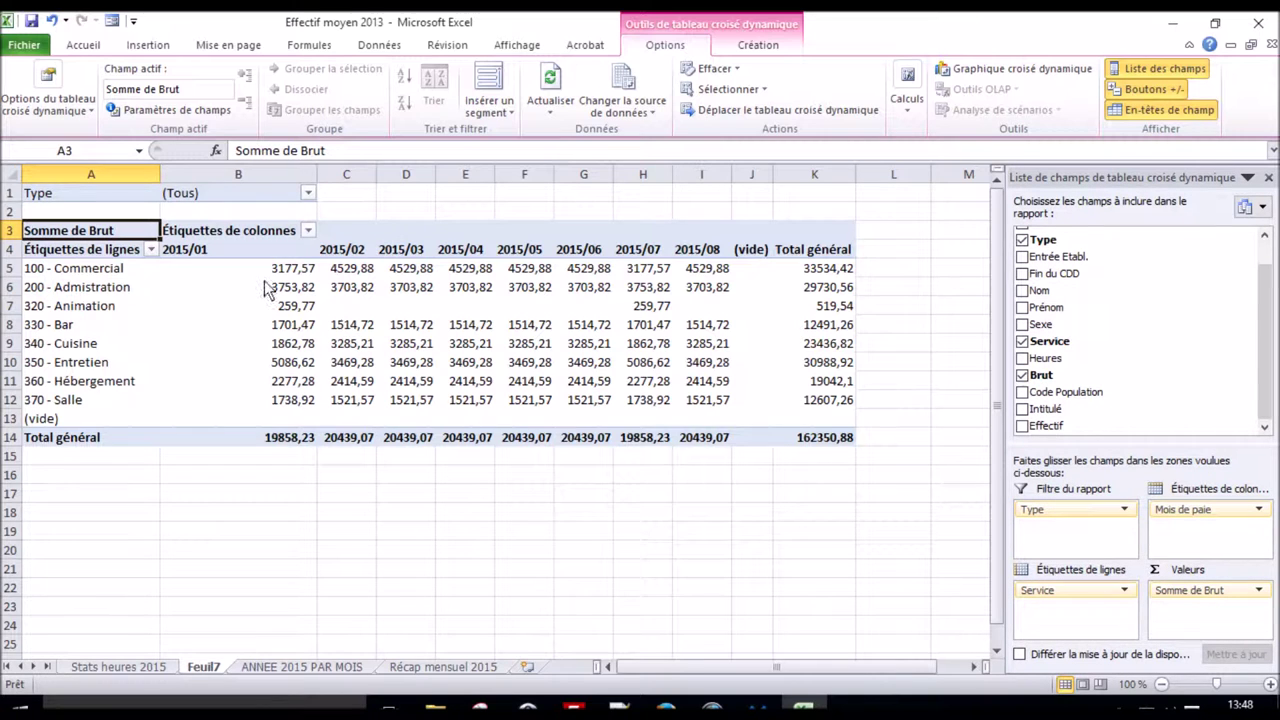
left_click(308, 230)
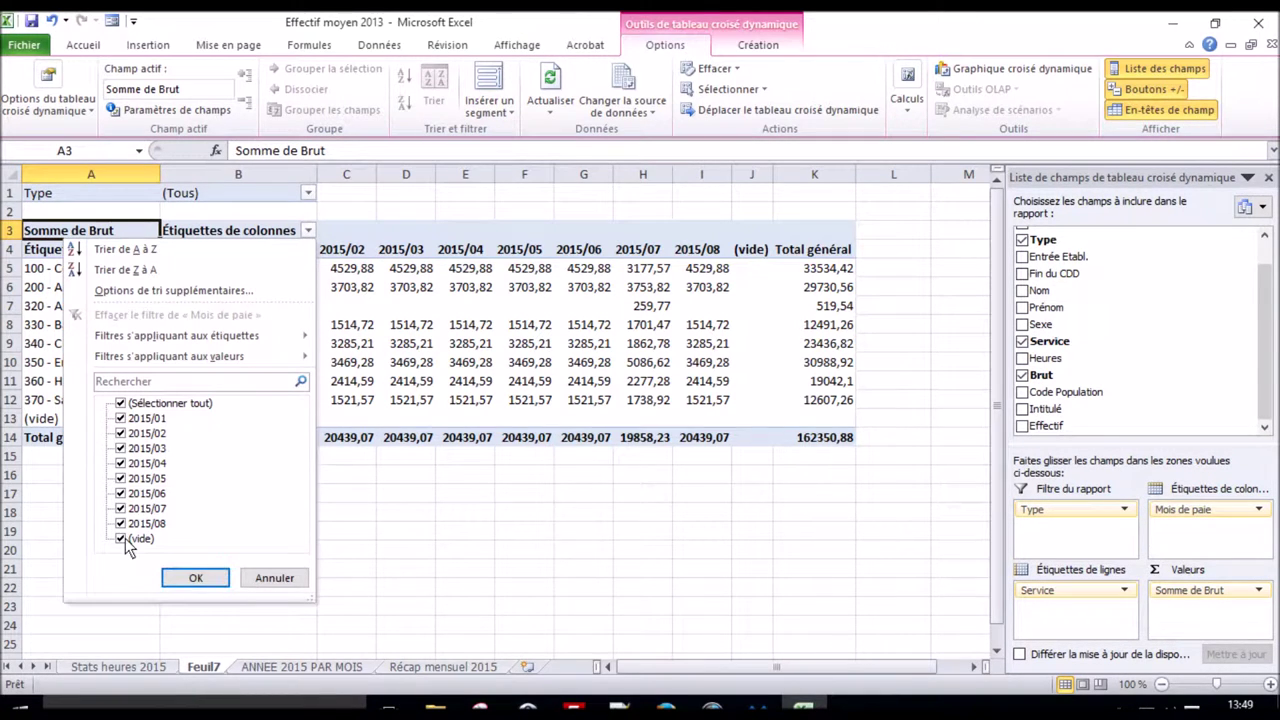
left_click(190, 579)
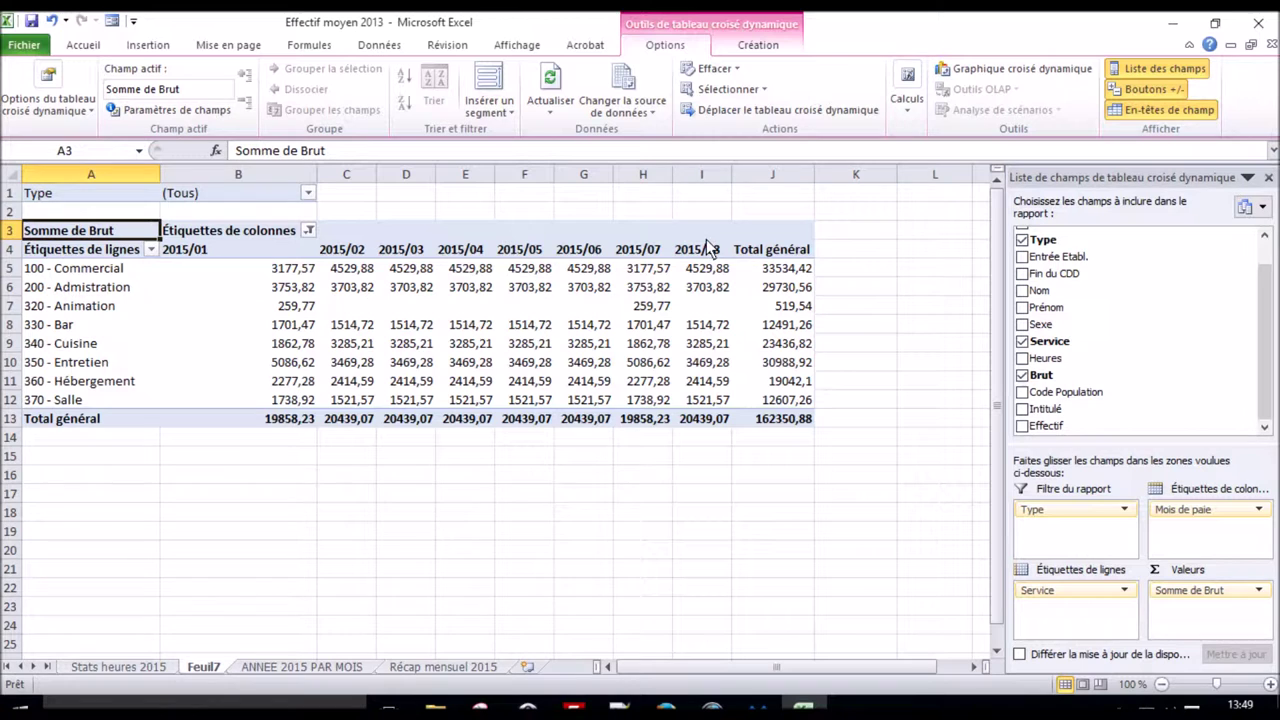
left_click(66, 270)
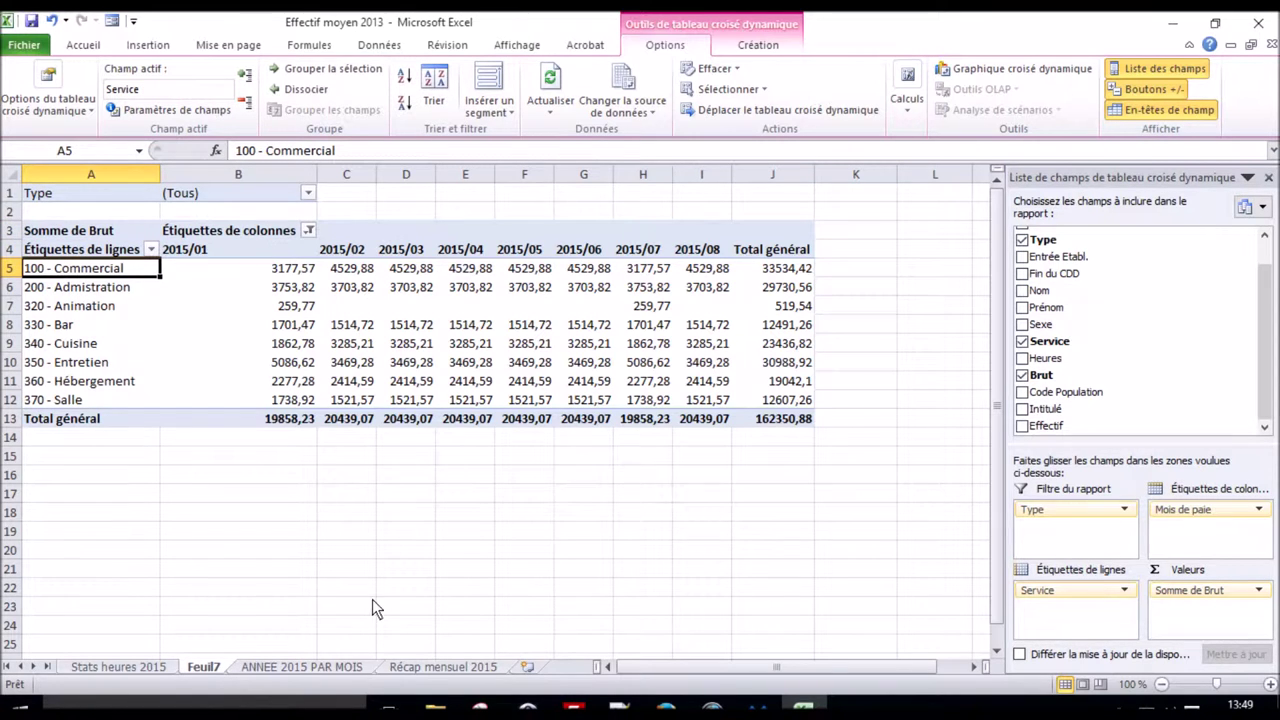
double_click(203, 667)
Name the pivot sheet 'Stats Brut 2015'
type("Stats")
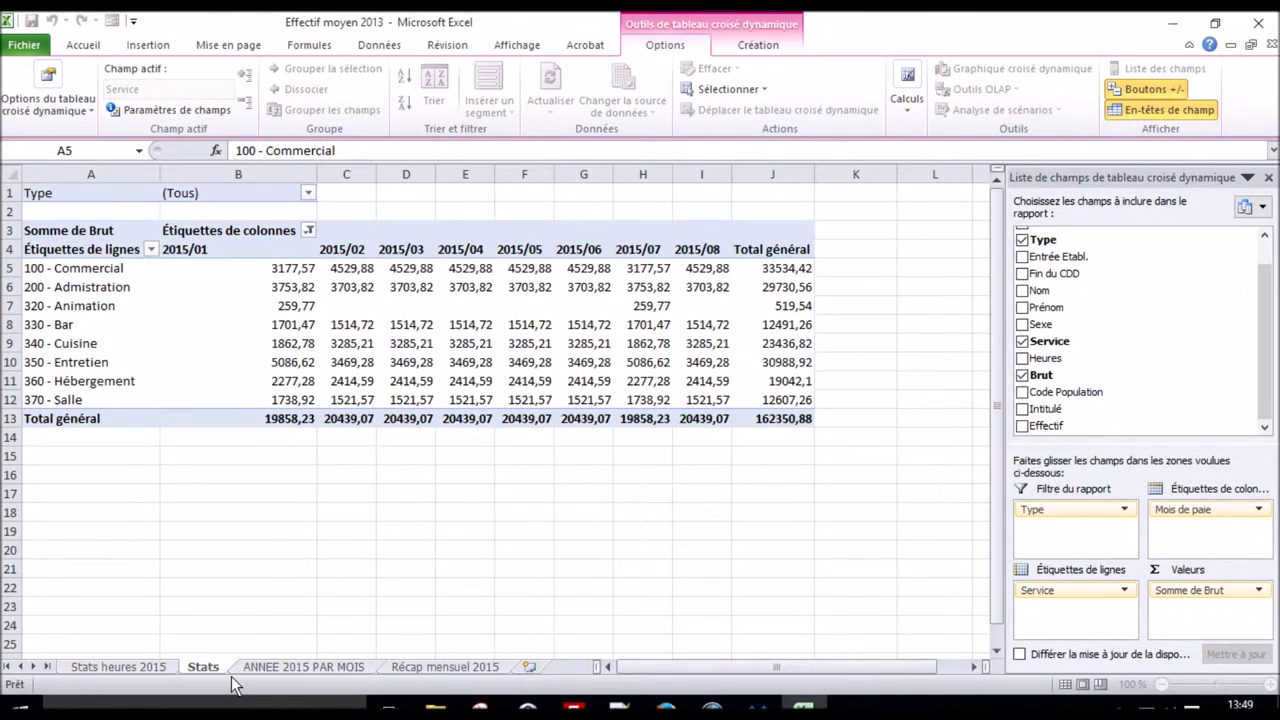
type(" Brut")
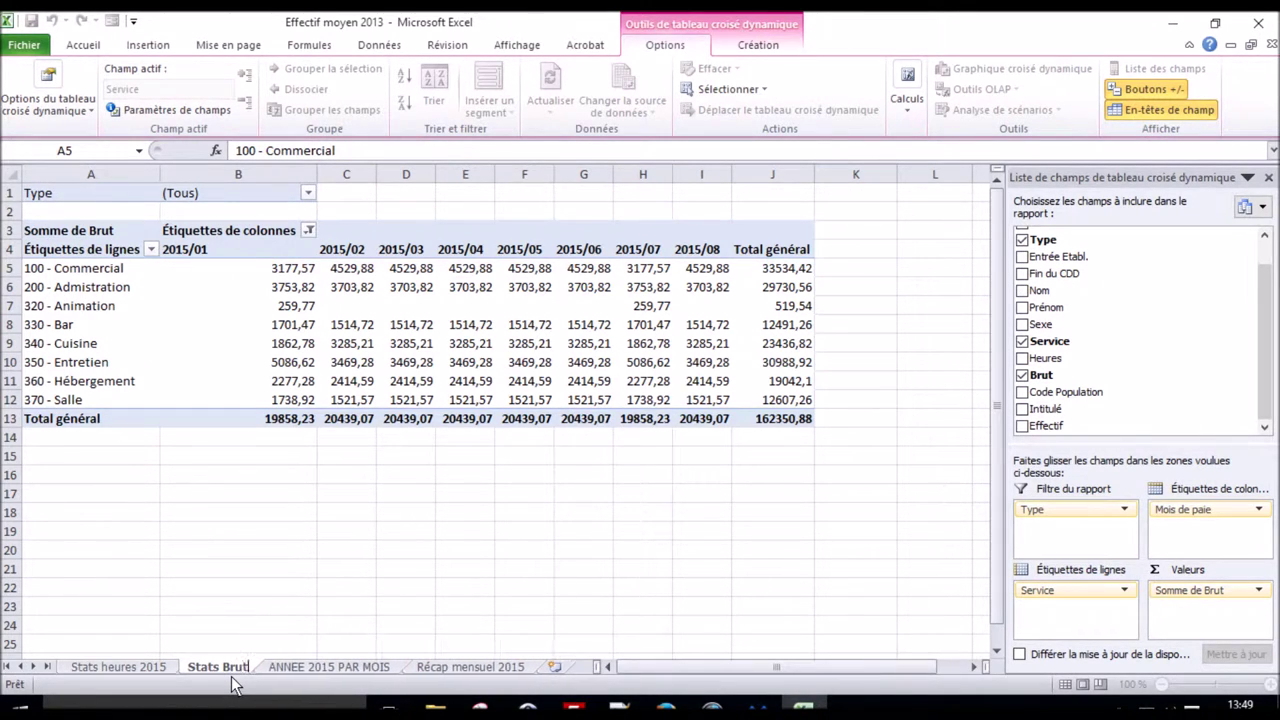
type(" 2015")
key("Return")
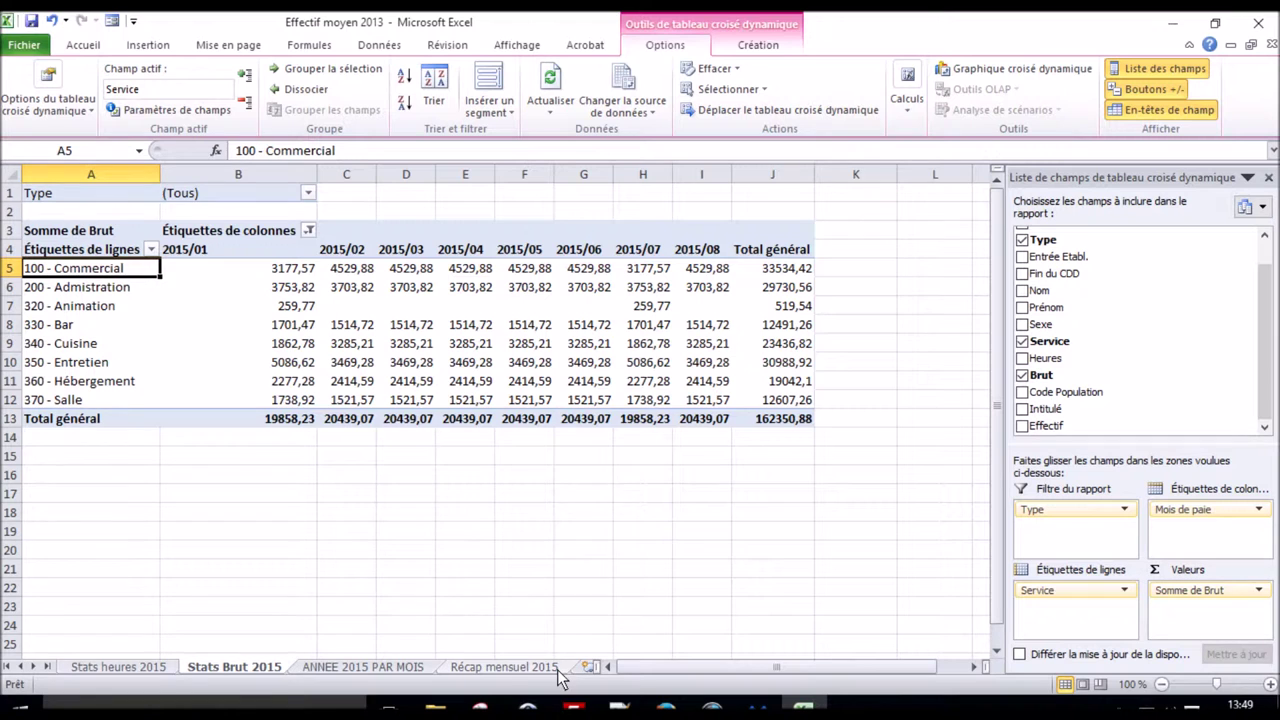
left_click_drag(120, 268, 112, 400)
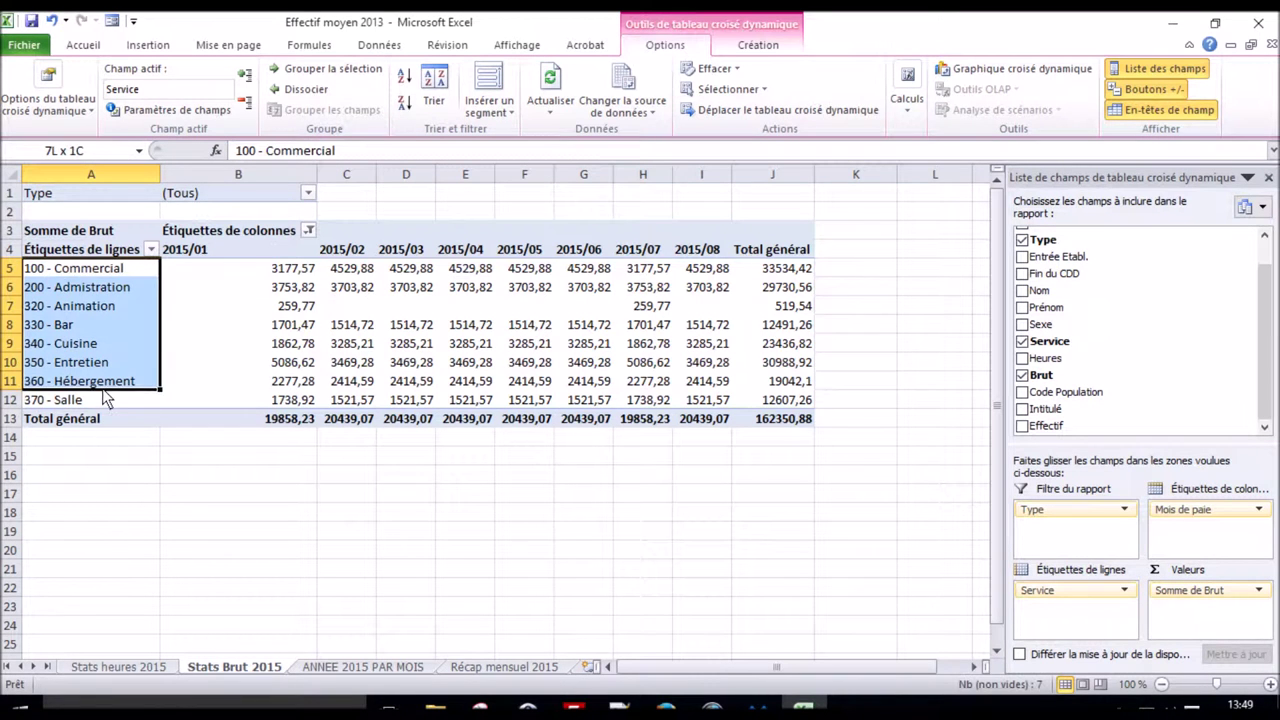
In Excel Options' advanced custom lists, import the service names from $A$5:$A$12 as a new list
left_click(38, 46)
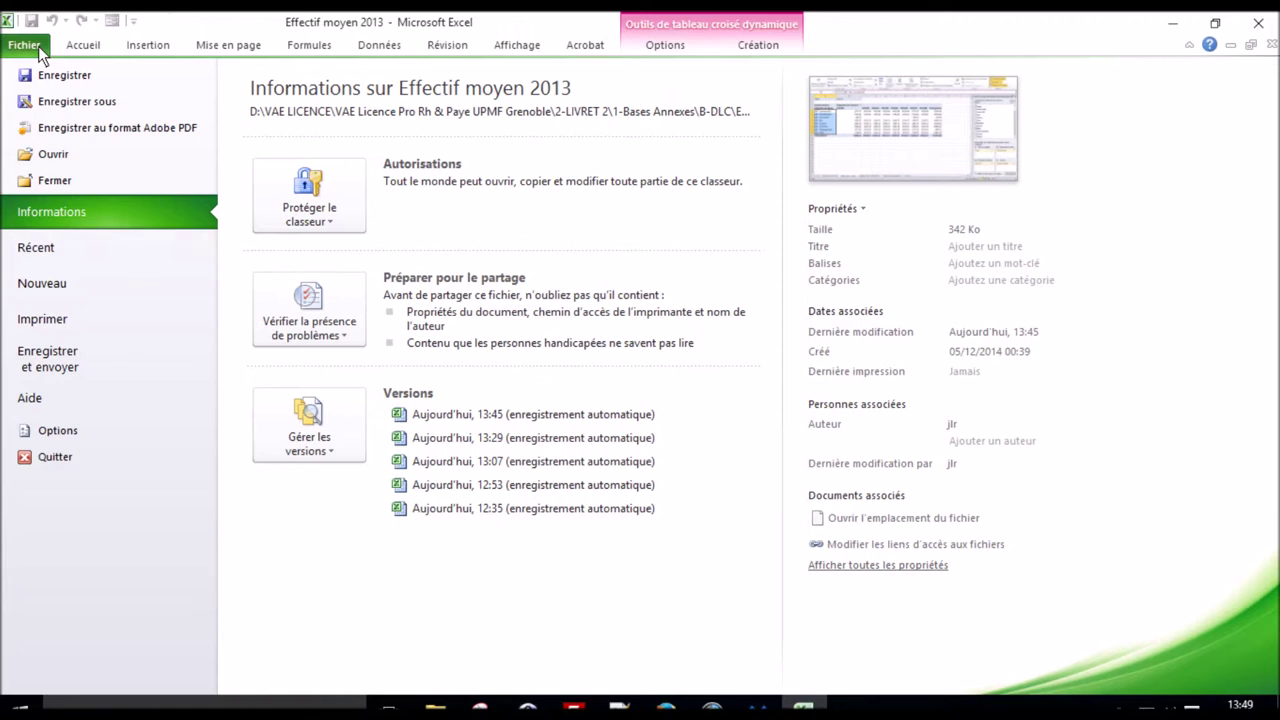
left_click(71, 426)
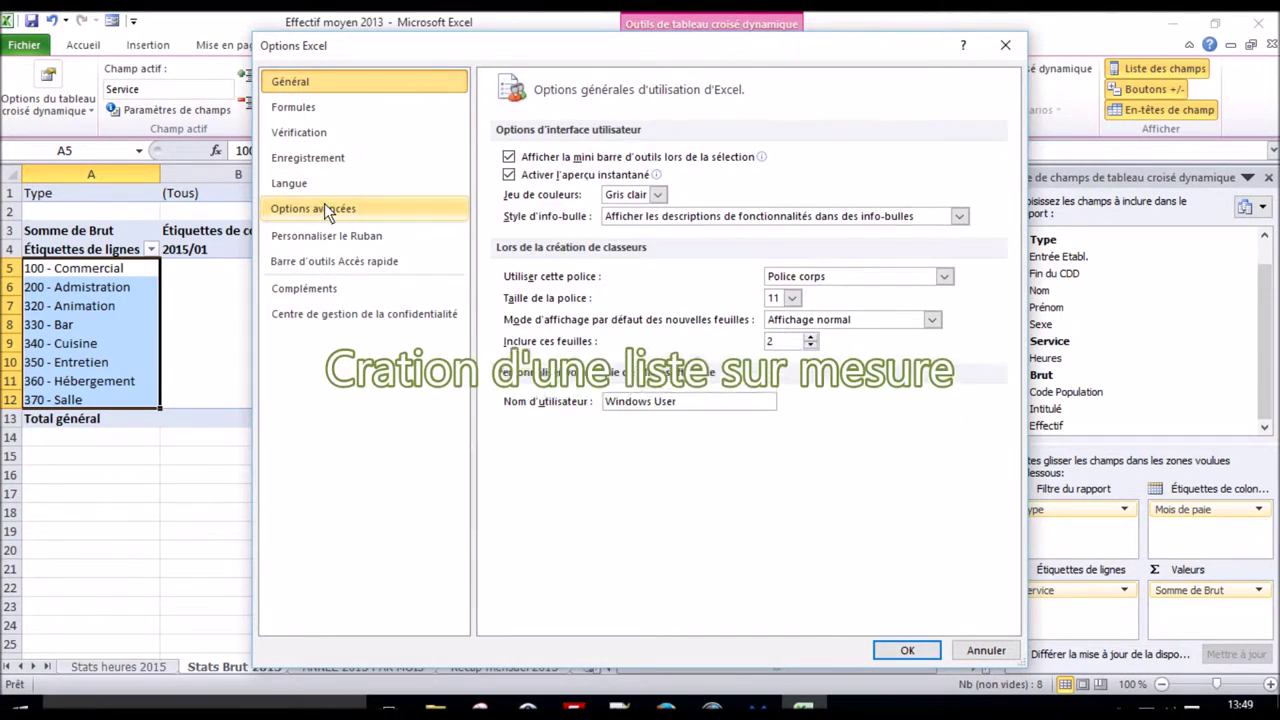
left_click(324, 207)
scroll(514, 286, "down", 5)
scroll(644, 440, "down", 5)
scroll(690, 470, "down", 5)
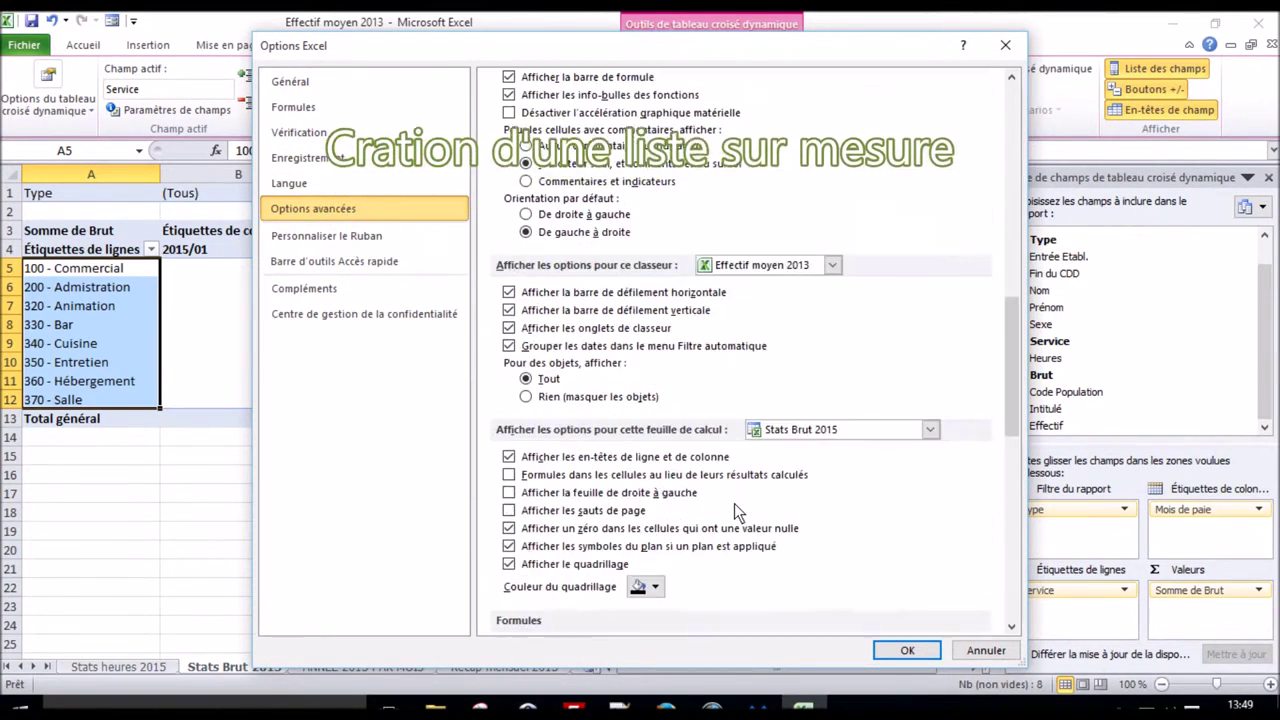
scroll(740, 505, "down", 3)
scroll(780, 525, "down", 7)
scroll(812, 548, "down", 3)
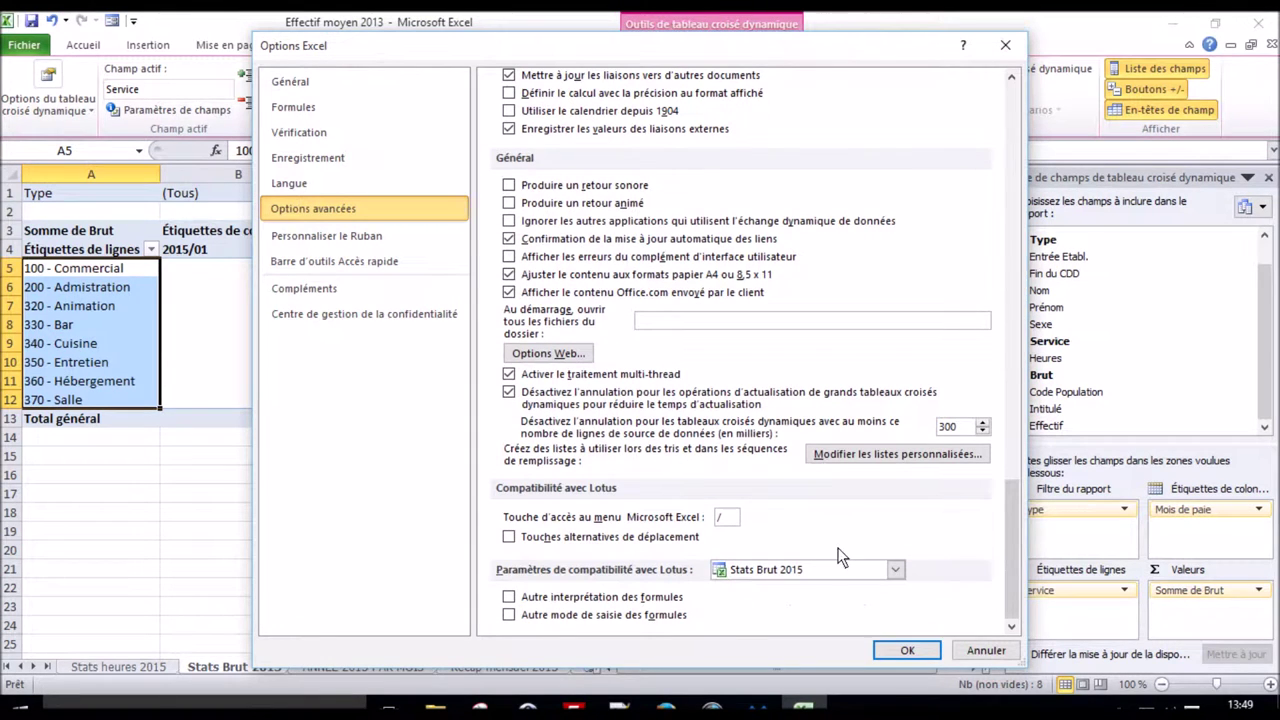
left_click(868, 467)
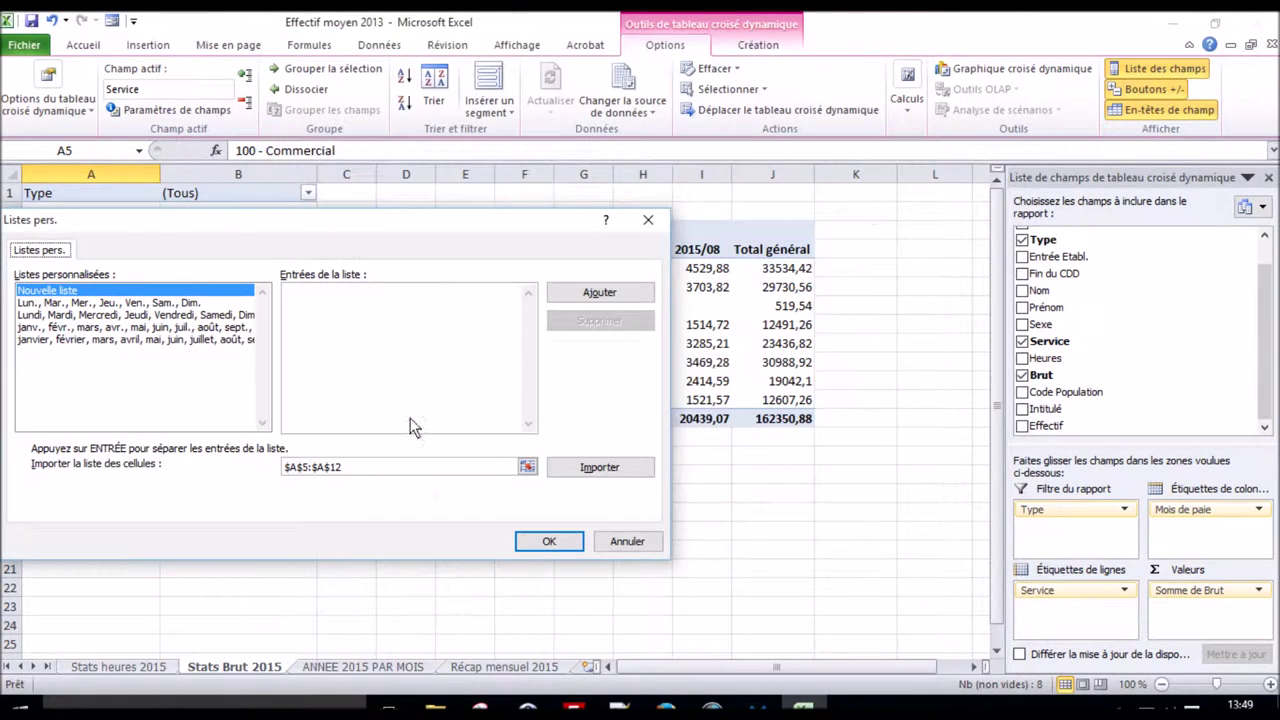
left_click(529, 468)
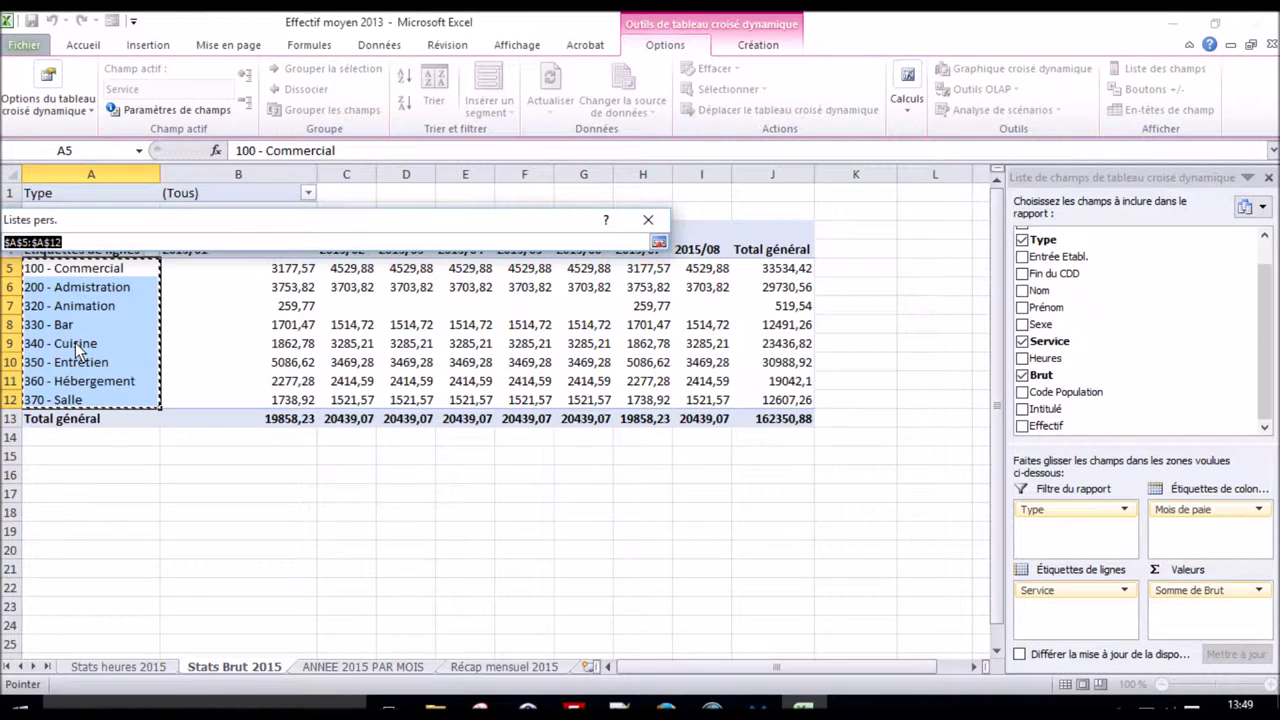
left_click(658, 241)
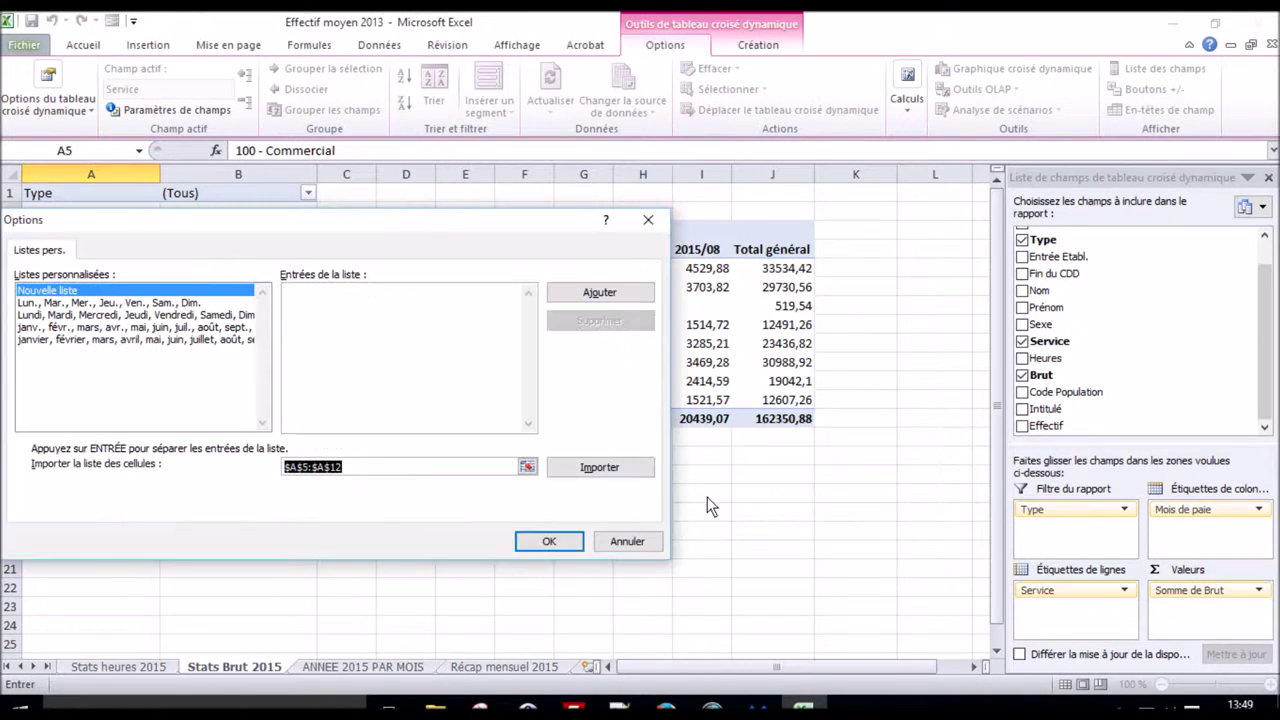
left_click(587, 472)
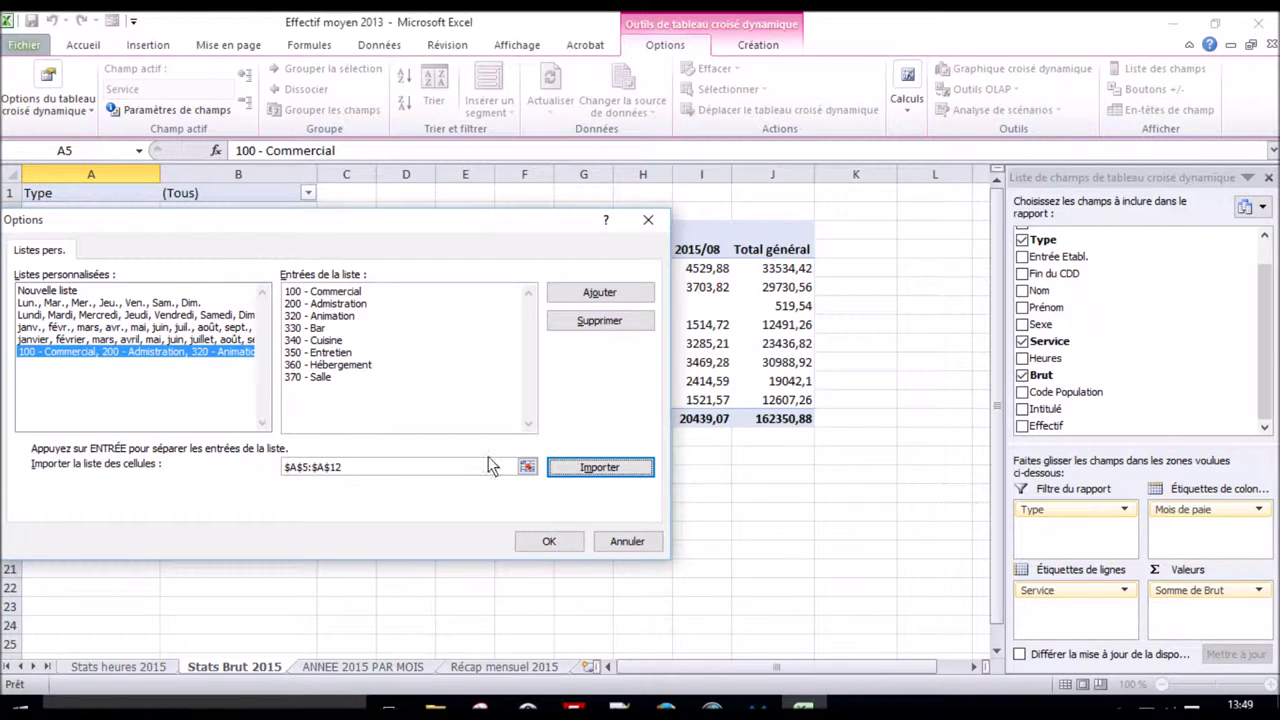
left_click(540, 543)
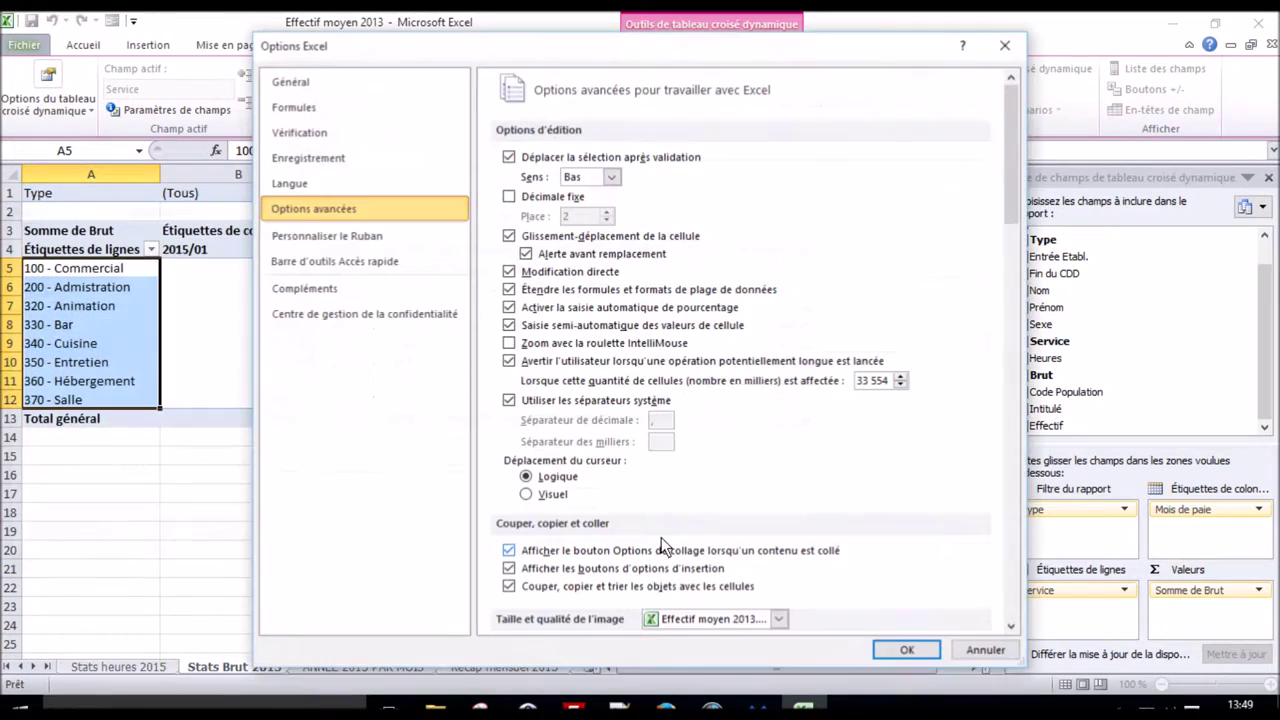
left_click(905, 651)
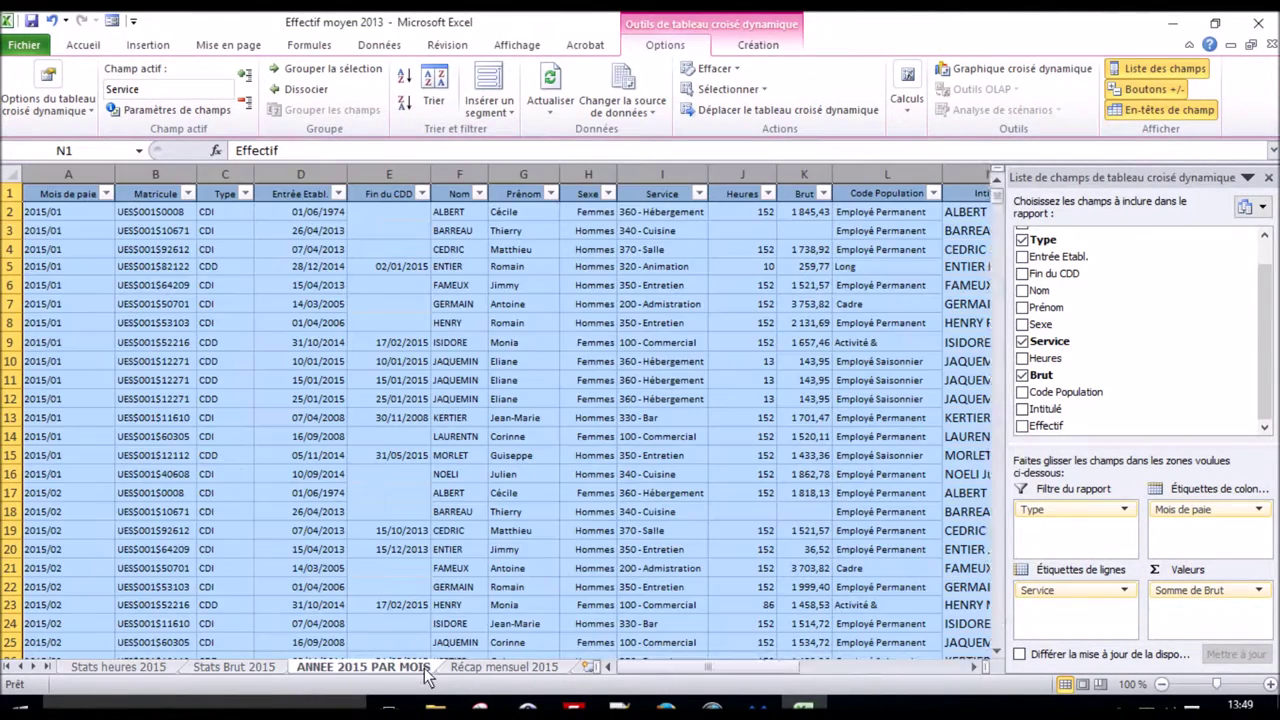
left_click(433, 676)
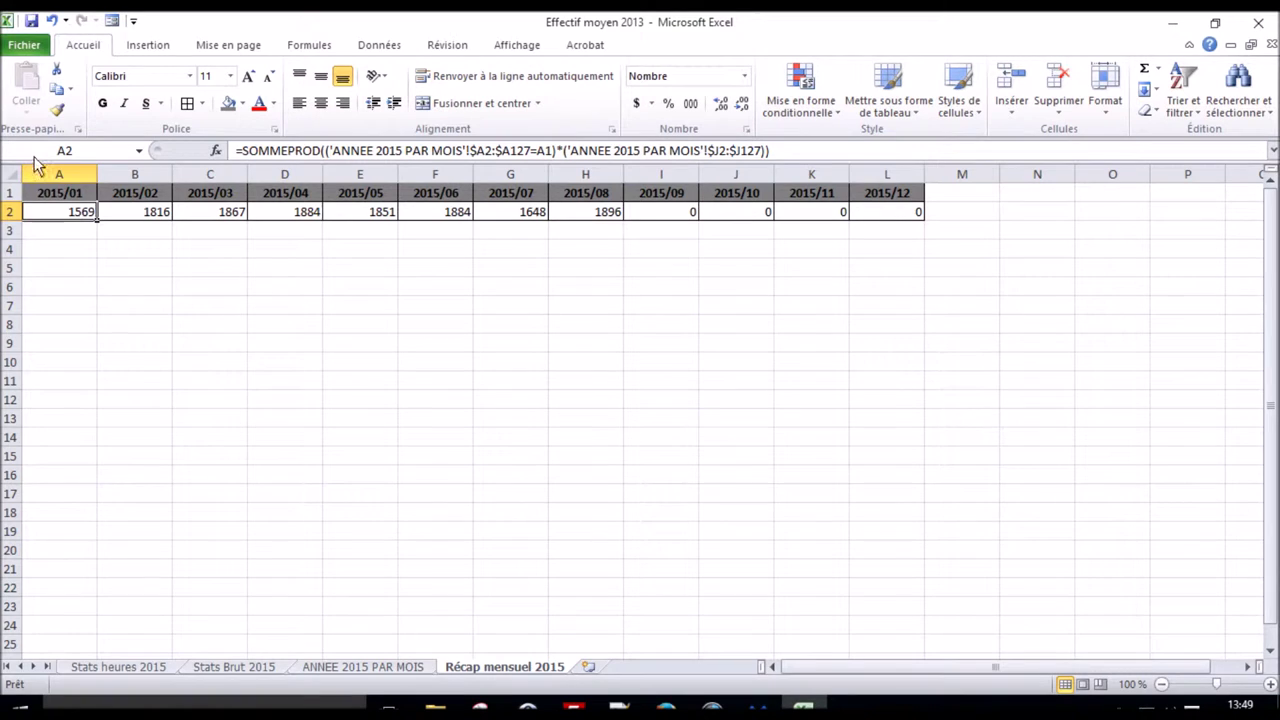
Insert a new column A and paste '100 - Commercial' from the data sheet into A3
left_click(60, 174)
right_click(72, 176)
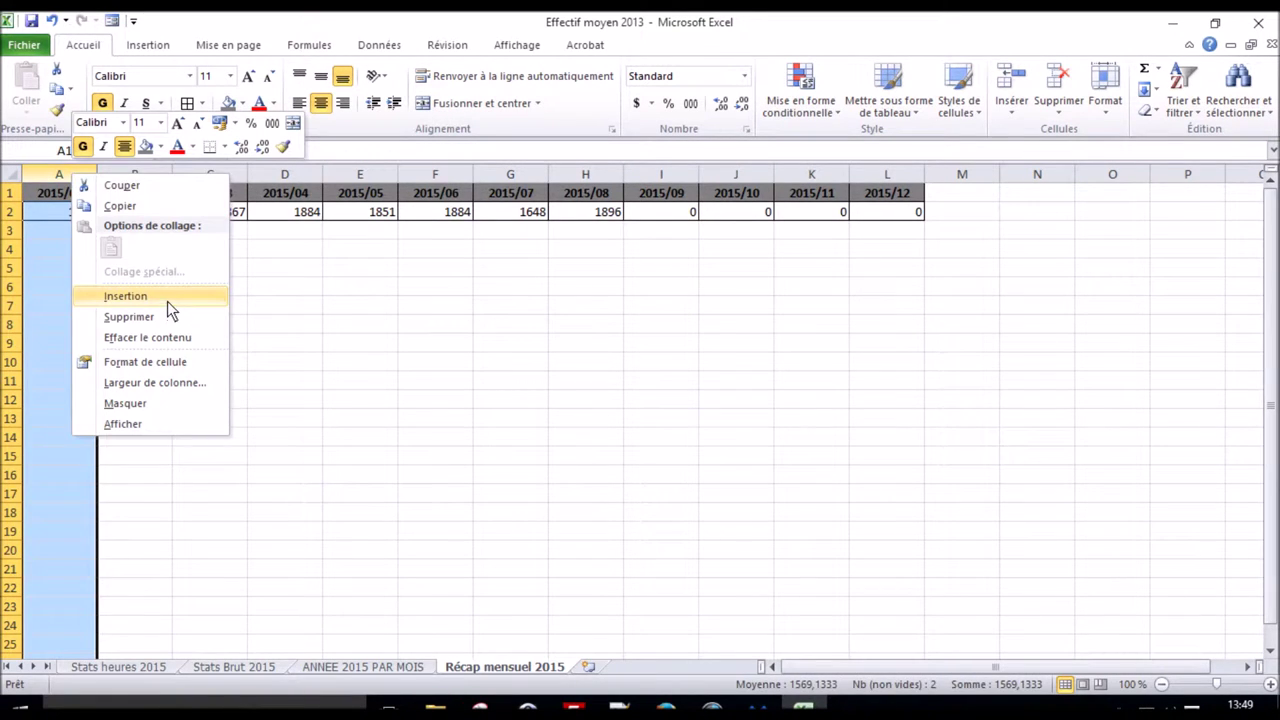
left_click(167, 300)
left_click(88, 234)
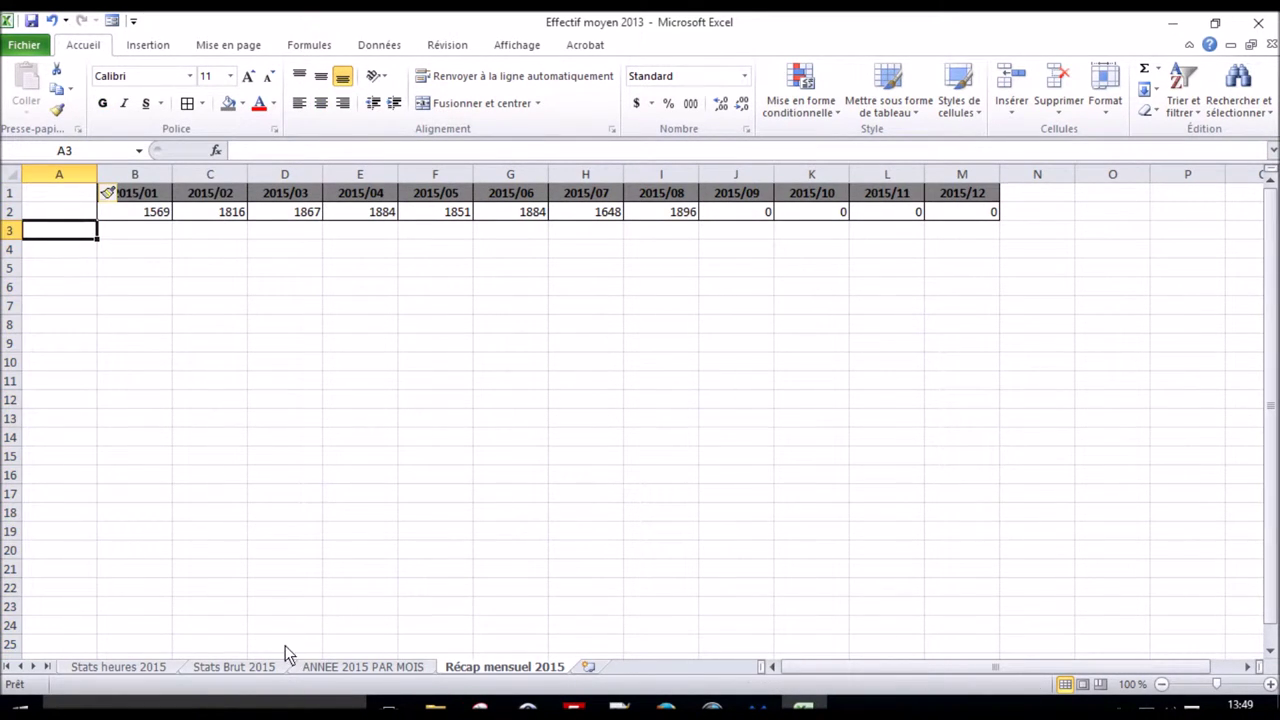
left_click(272, 667)
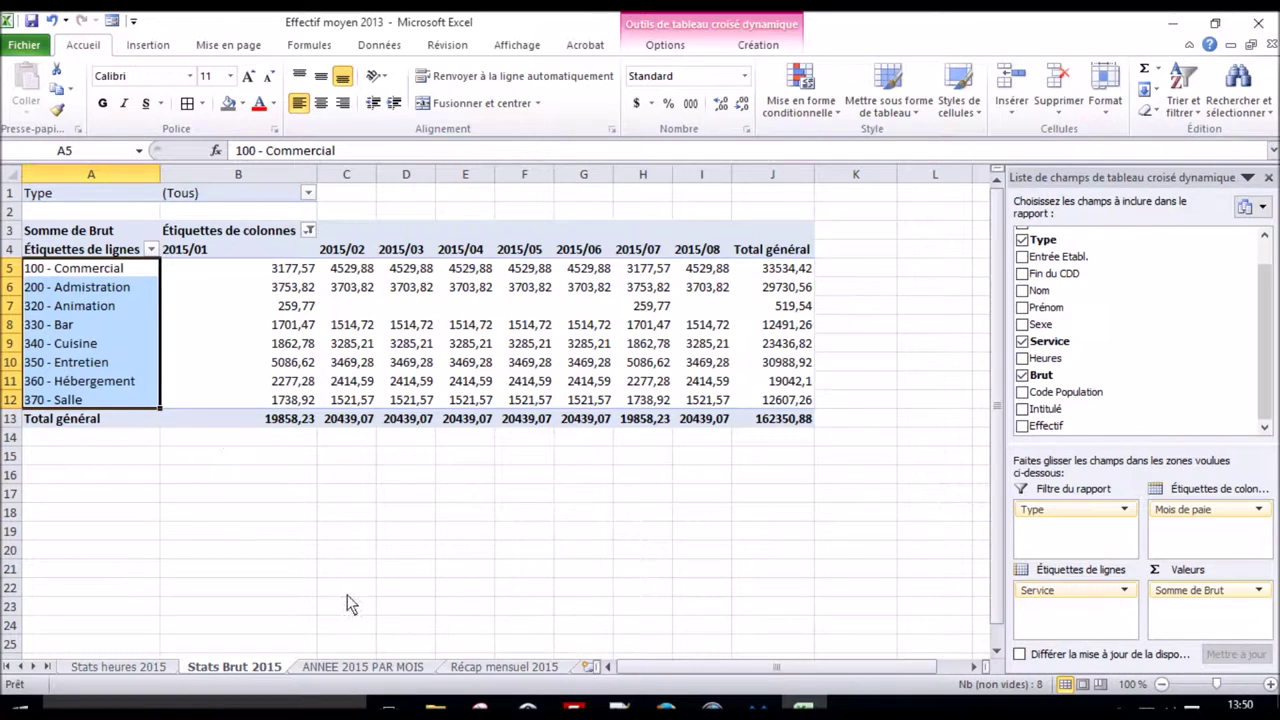
left_click(352, 667)
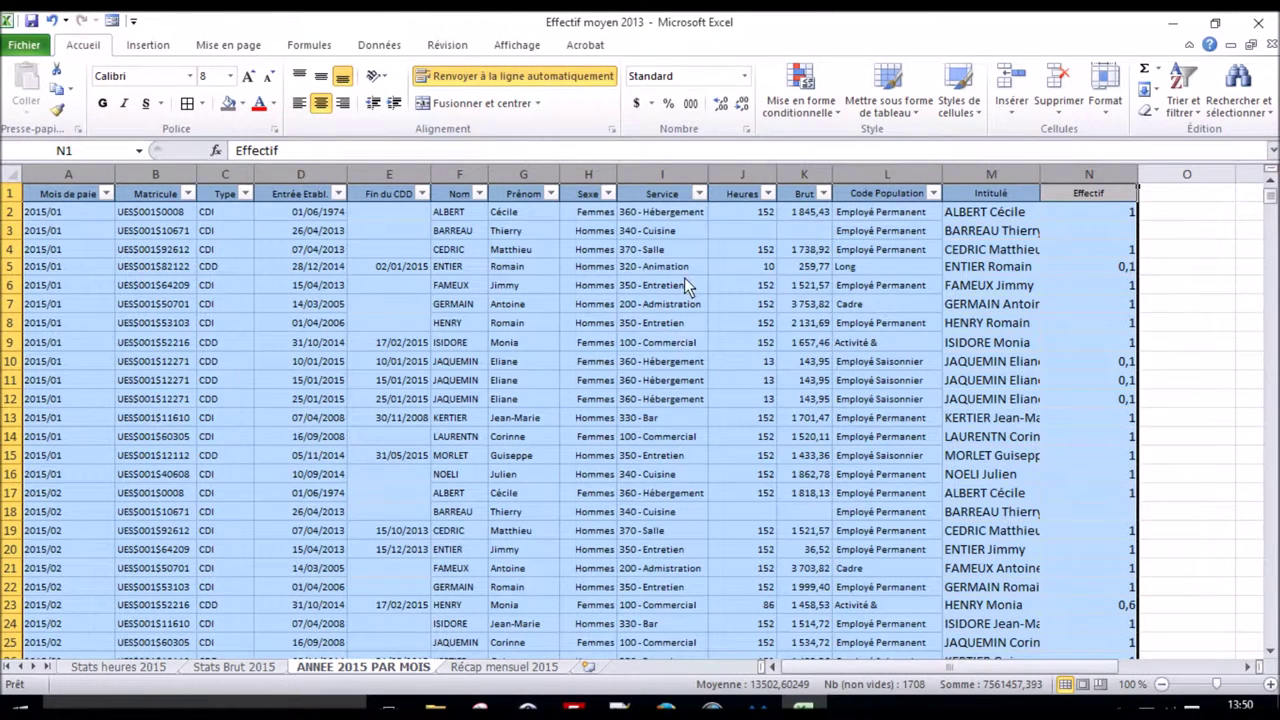
left_click(678, 344)
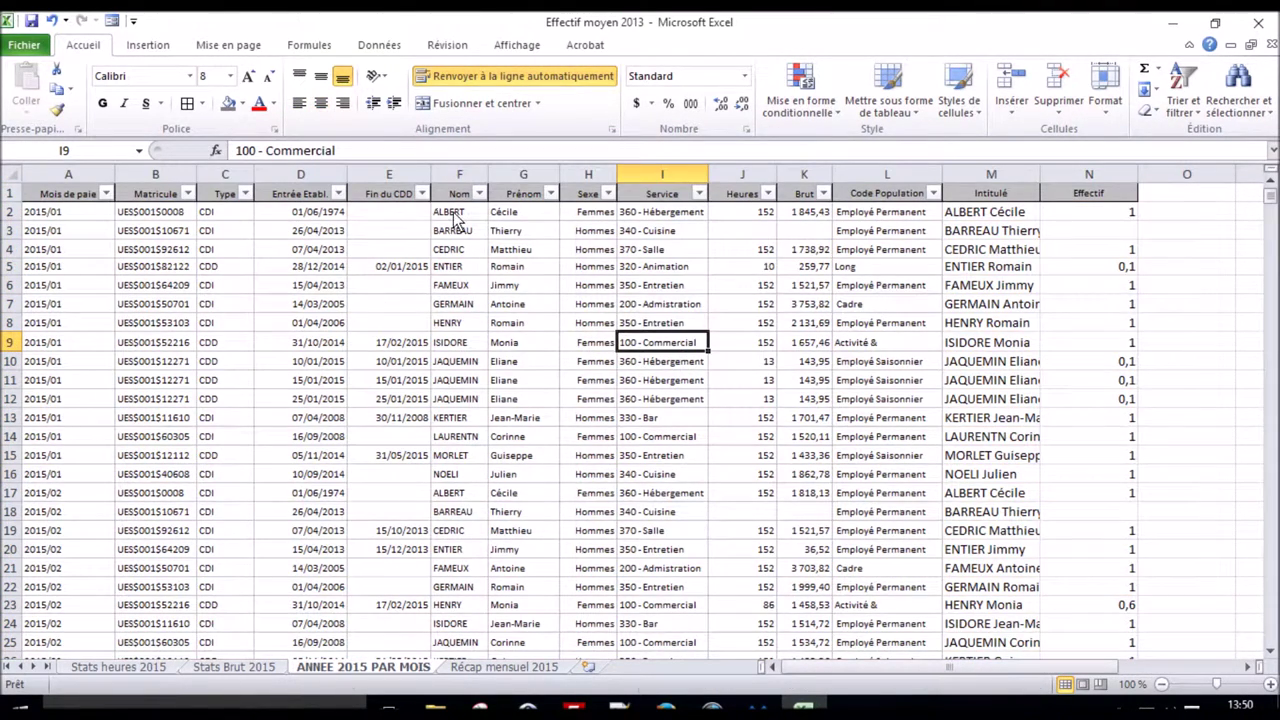
key("ctrl+c")
left_click(490, 667)
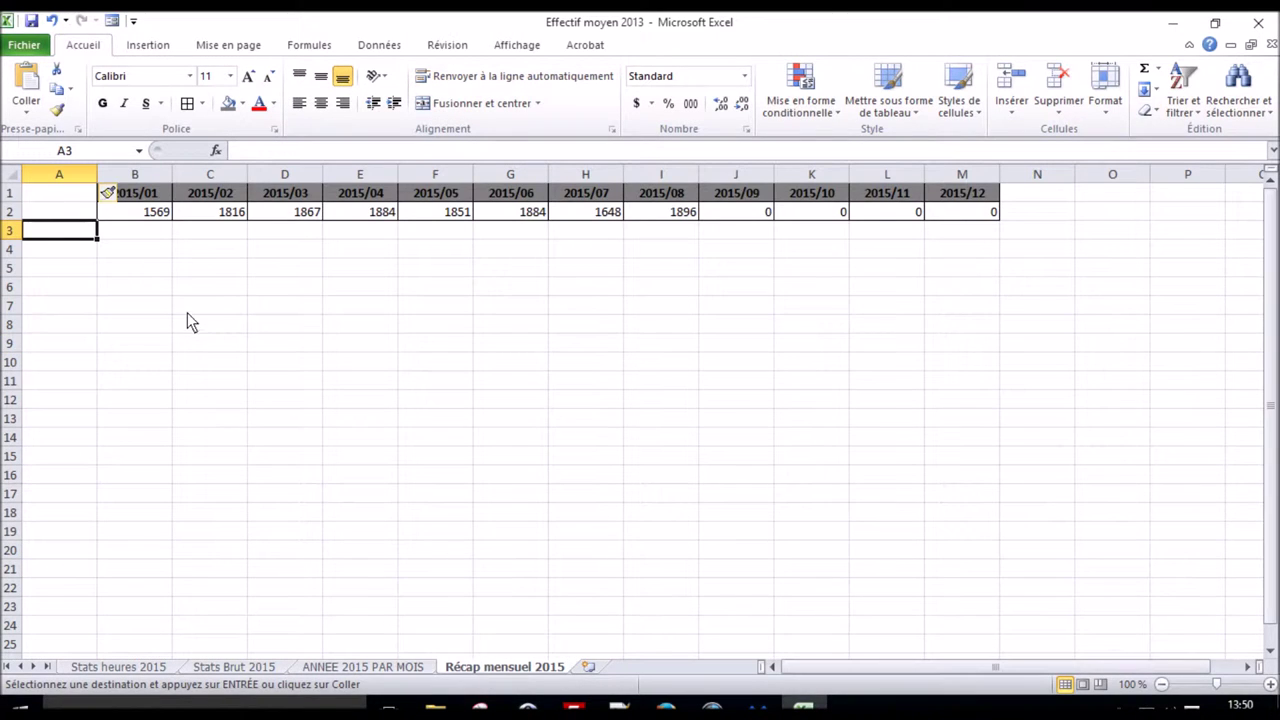
key("ctrl+v")
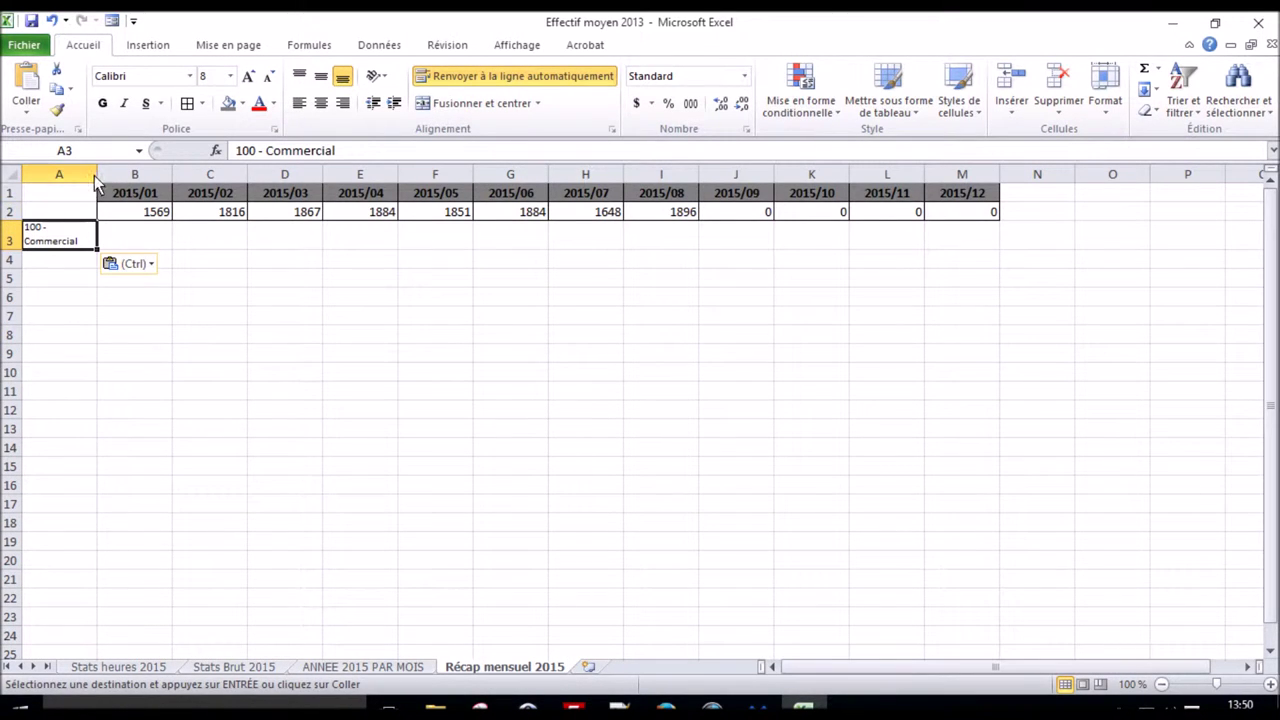
Widen column A and fill the services down to 370 - Salle in A10
left_click_drag(96, 183, 109, 183)
double_click(18, 250)
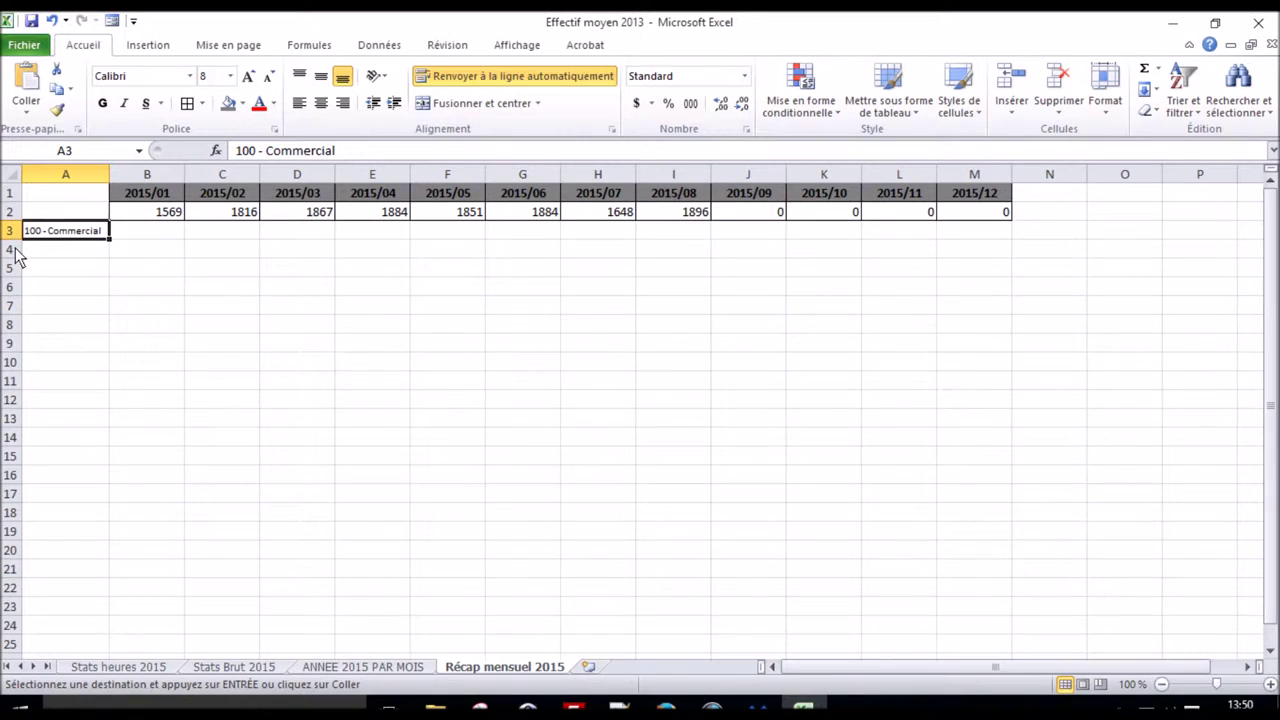
left_click_drag(109, 238, 101, 351)
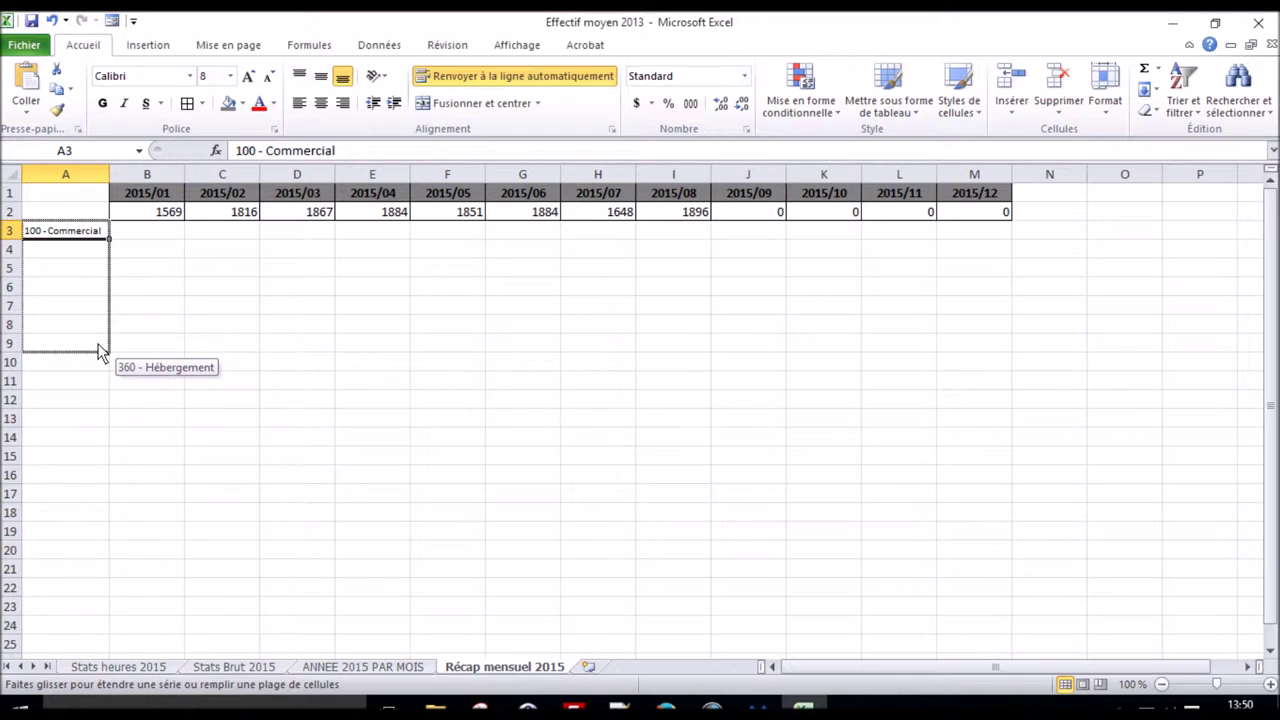
mouse_move(101, 351)
left_mouse_down()
mouse_move(101, 390)
mouse_move(99, 368)
left_mouse_up()
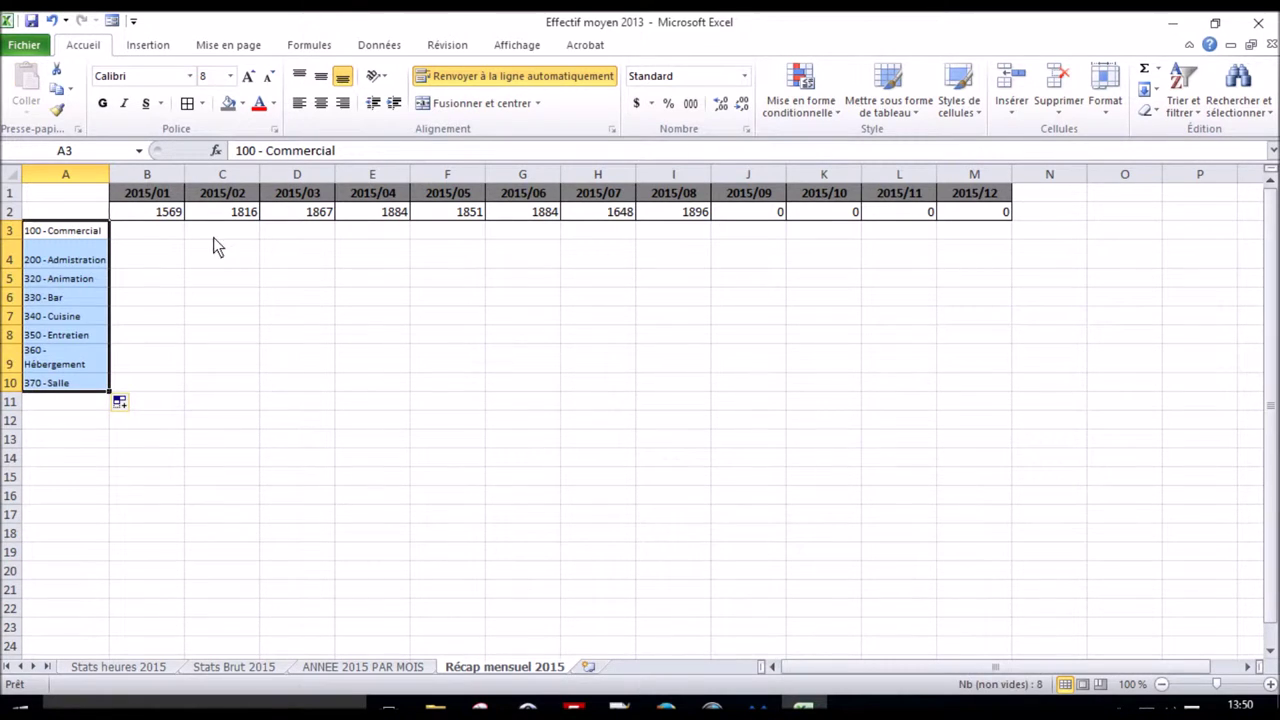
Enter the Heures label in A2 and centre it
left_click(174, 236)
left_click(179, 217)
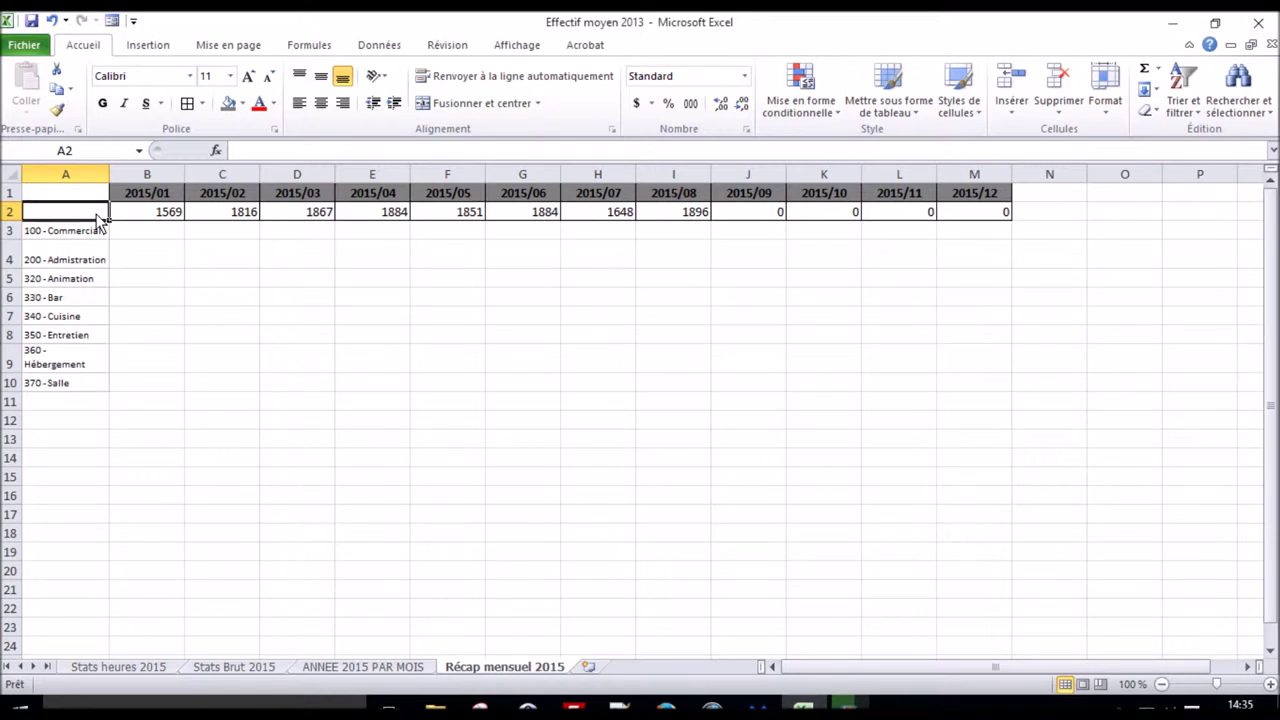
type("Heure")
key("Tab")
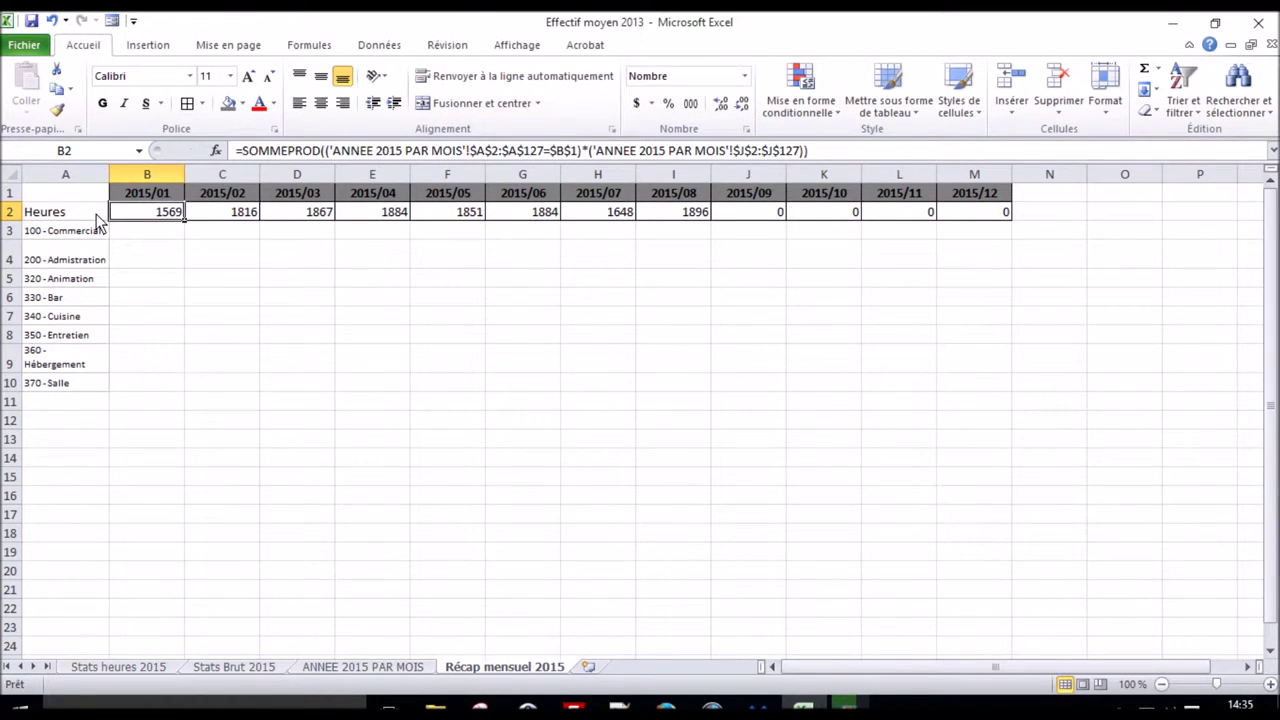
left_click(96, 214)
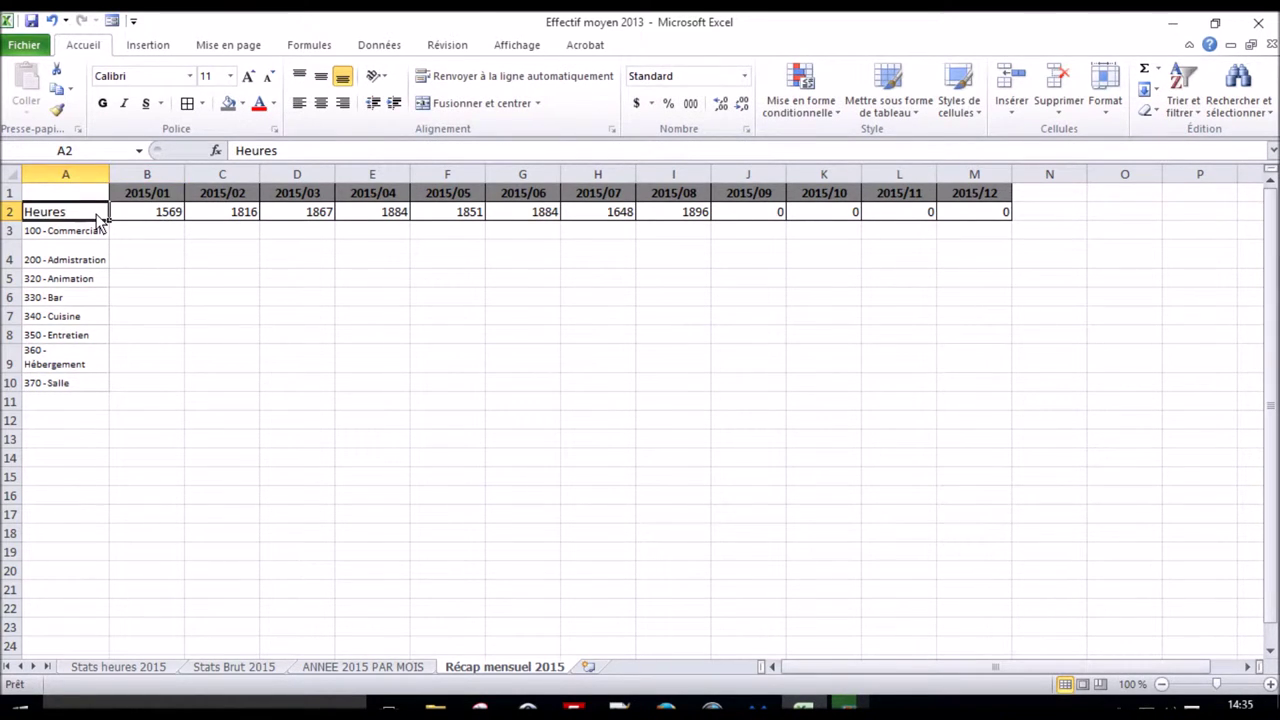
left_click(322, 106)
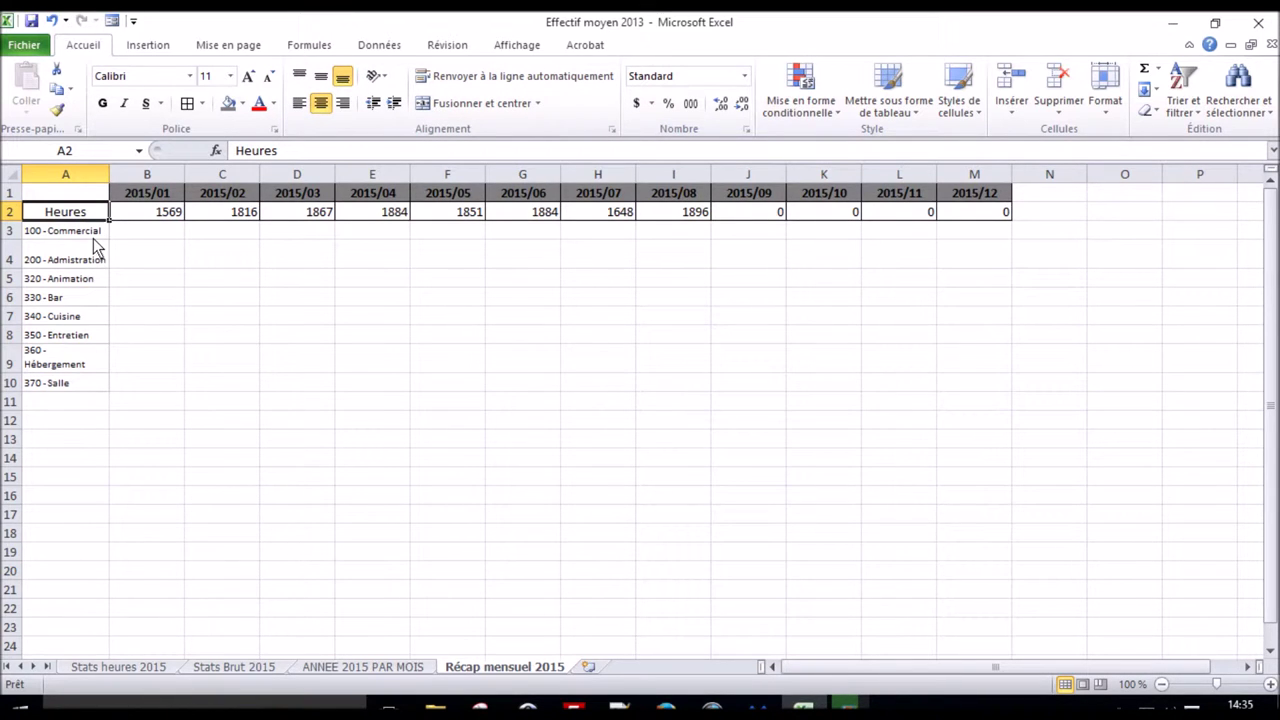
left_click(119, 230)
left_click(330, 150)
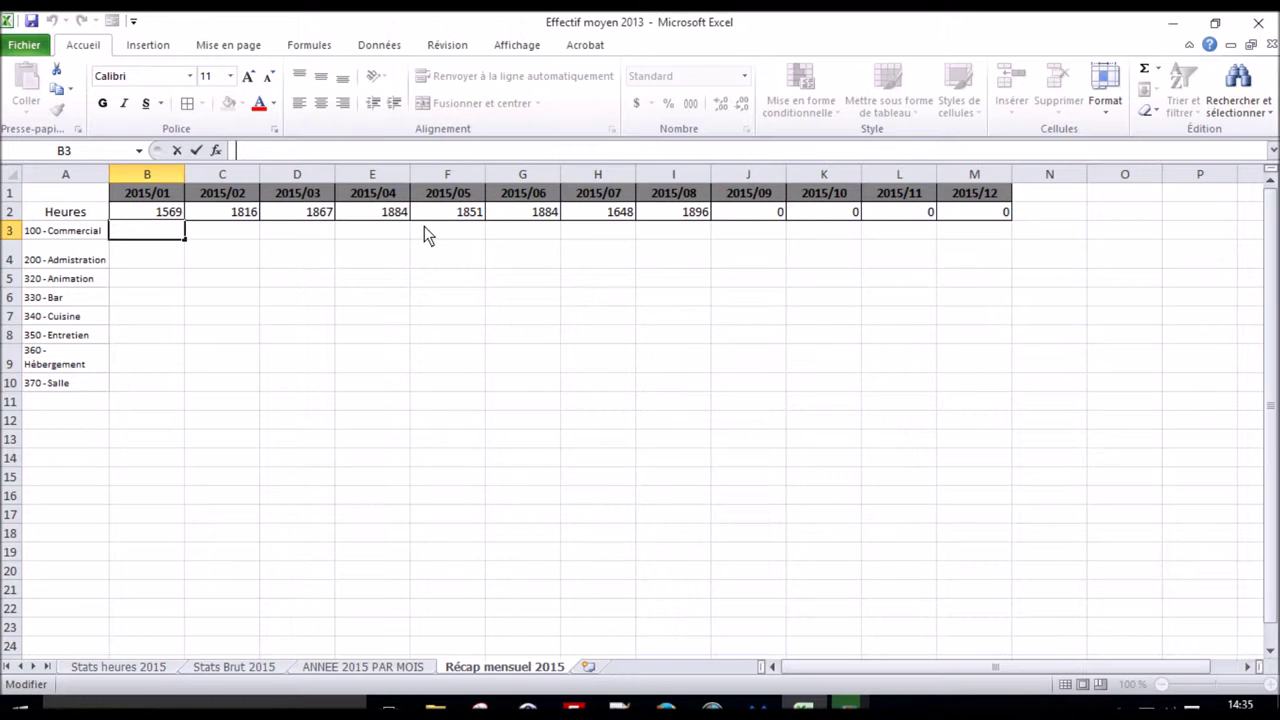
Enter a SOMMEPROD formula in B3 multiplying the month, Service and gross pay ranges for rows 2–127
type("=sommeprod(")
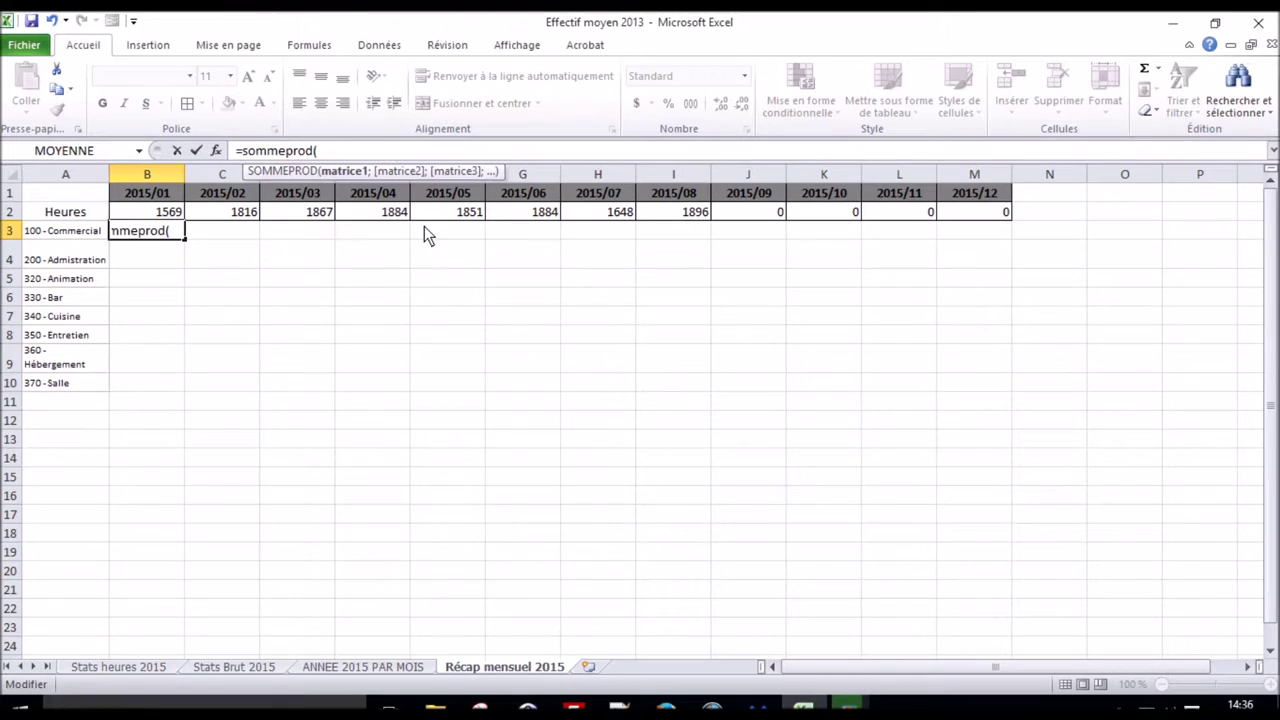
left_click(310, 667)
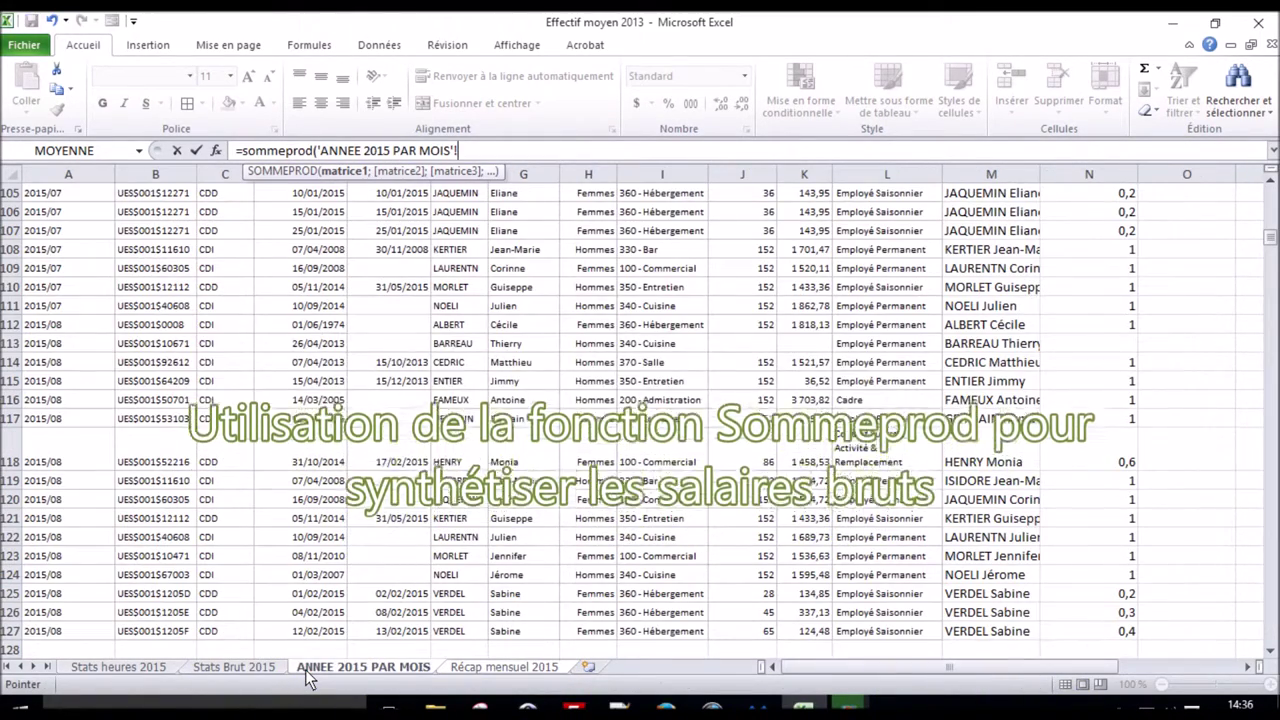
left_click_drag(57, 648, 35, 65)
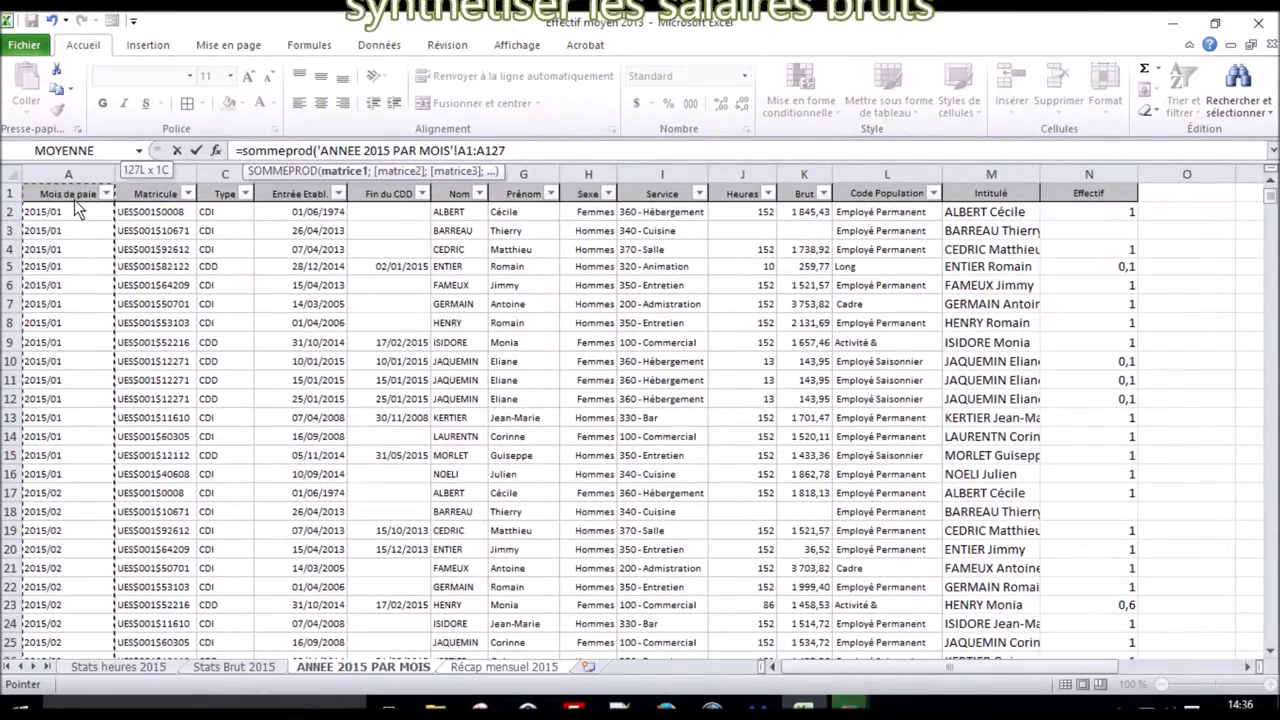
left_click_drag(35, 65, 74, 205)
left_click(321, 150)
type("(")
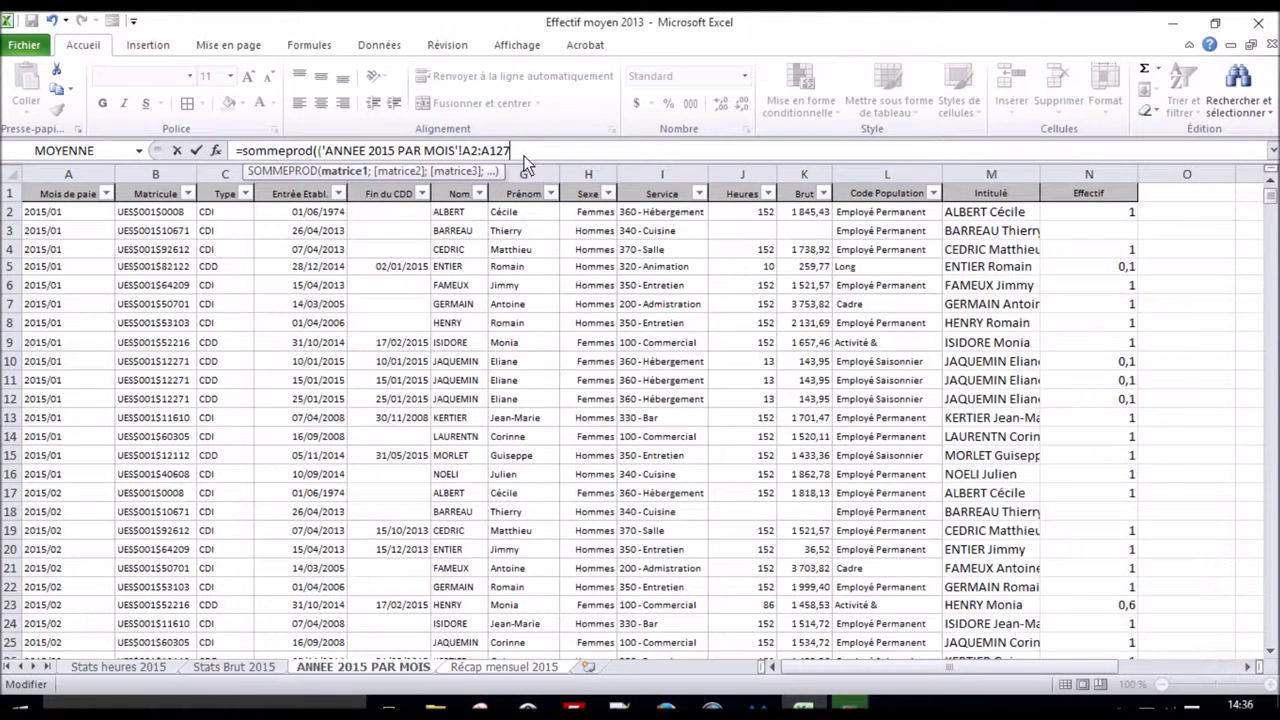
type("*")
type(")")
left_click_drag(676, 213, 676, 682)
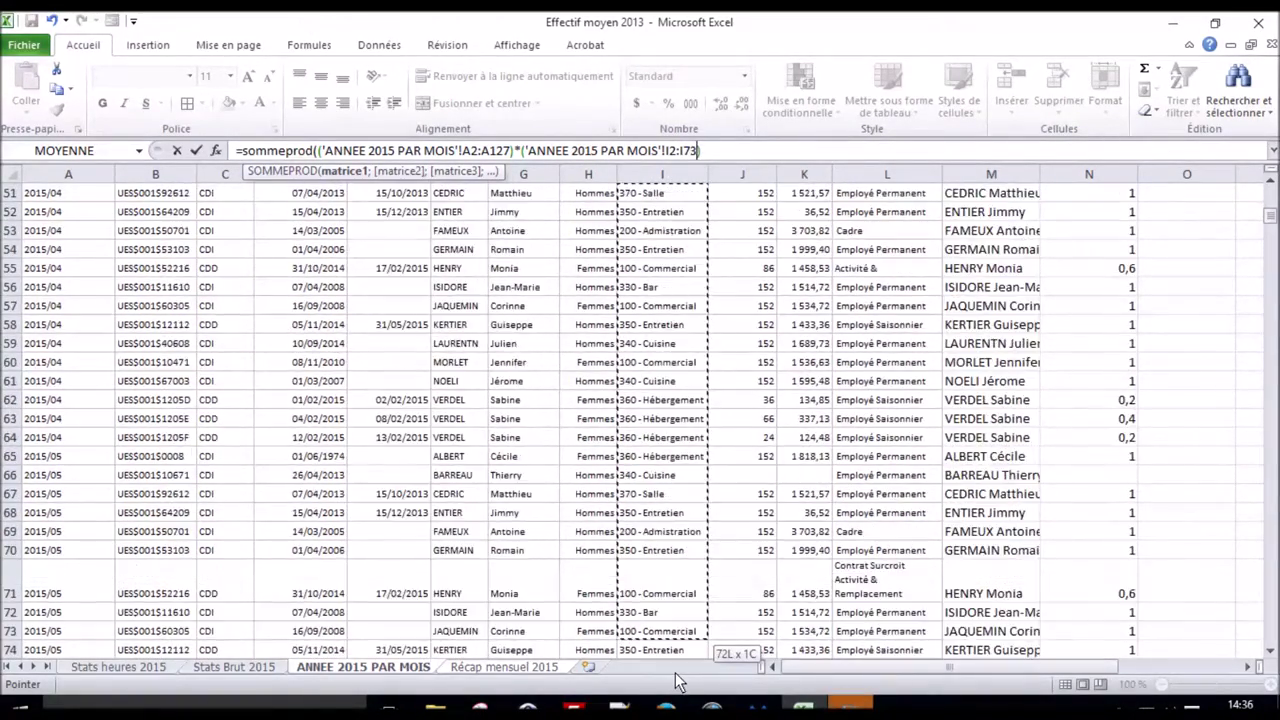
left_click_drag(676, 682, 676, 682)
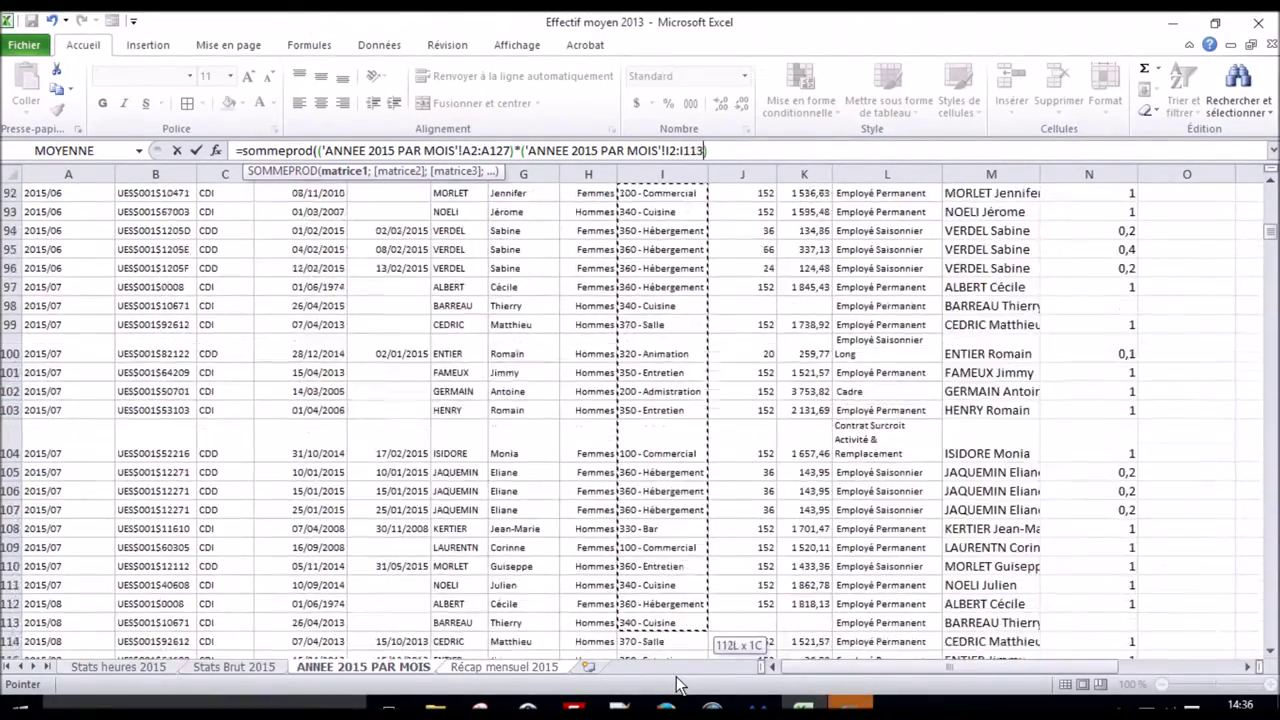
left_click_drag(676, 682, 672, 614)
type("*")
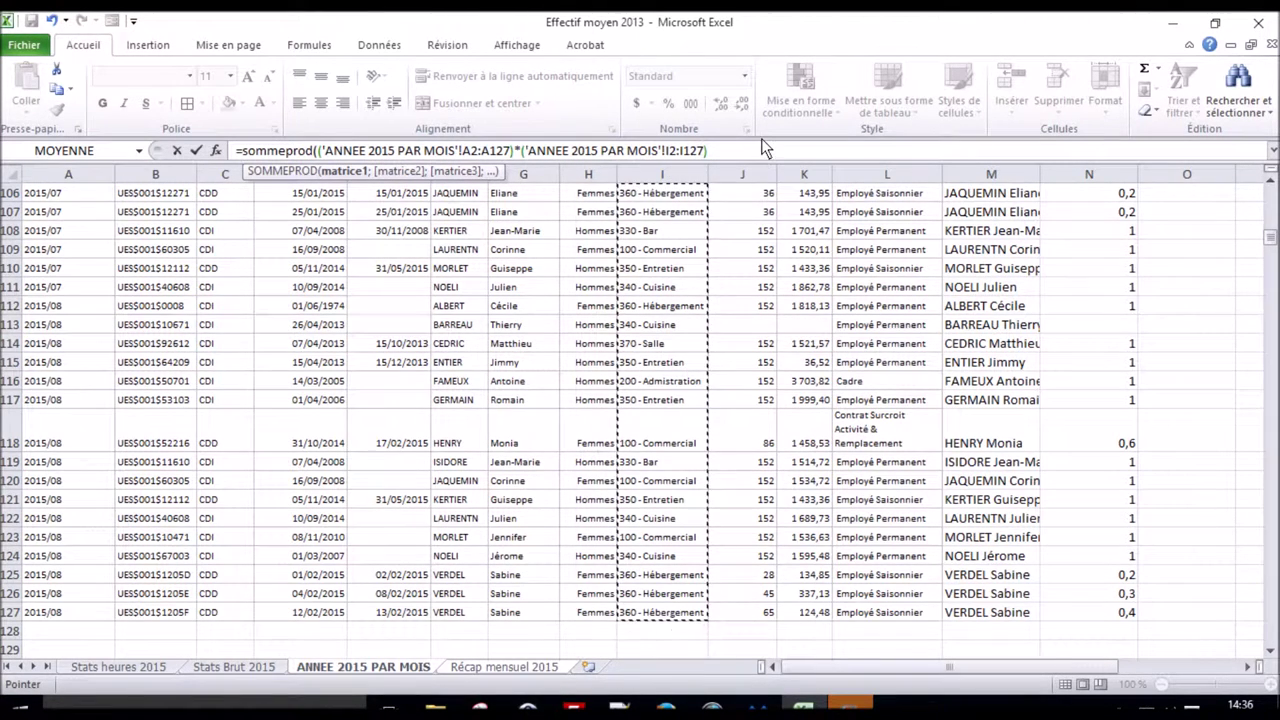
type("()")
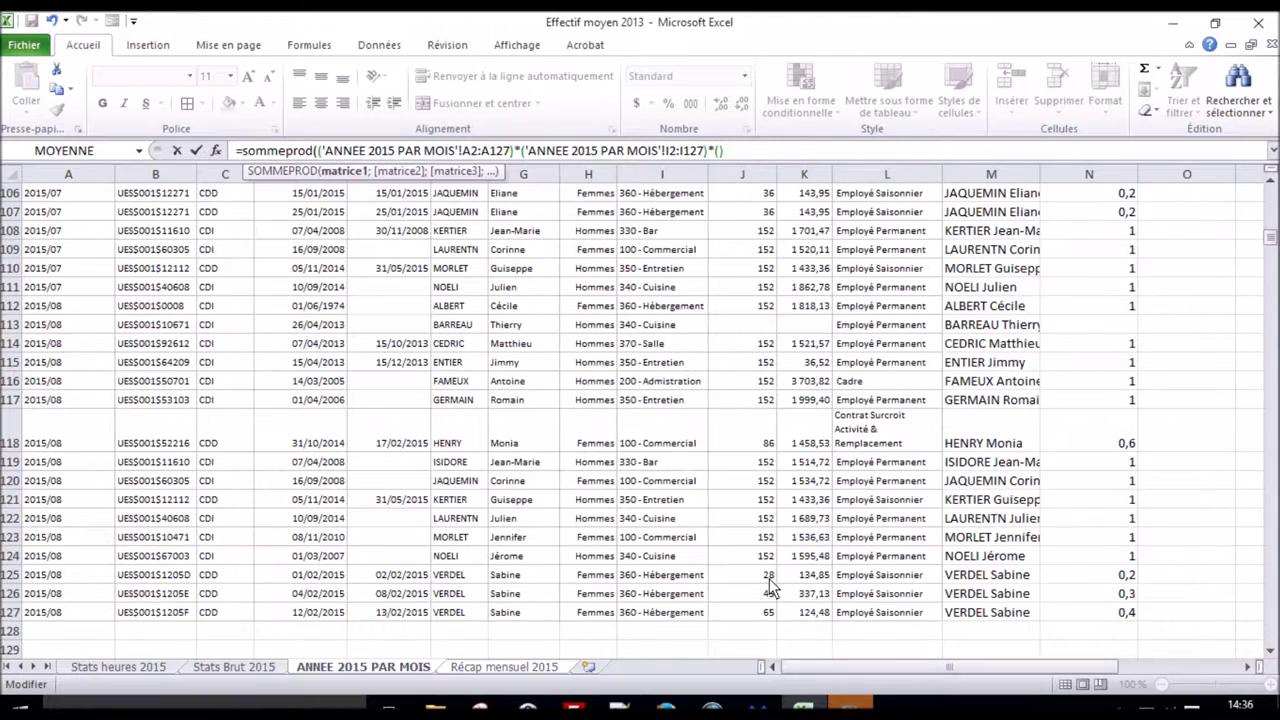
left_click_drag(808, 620, 797, 80)
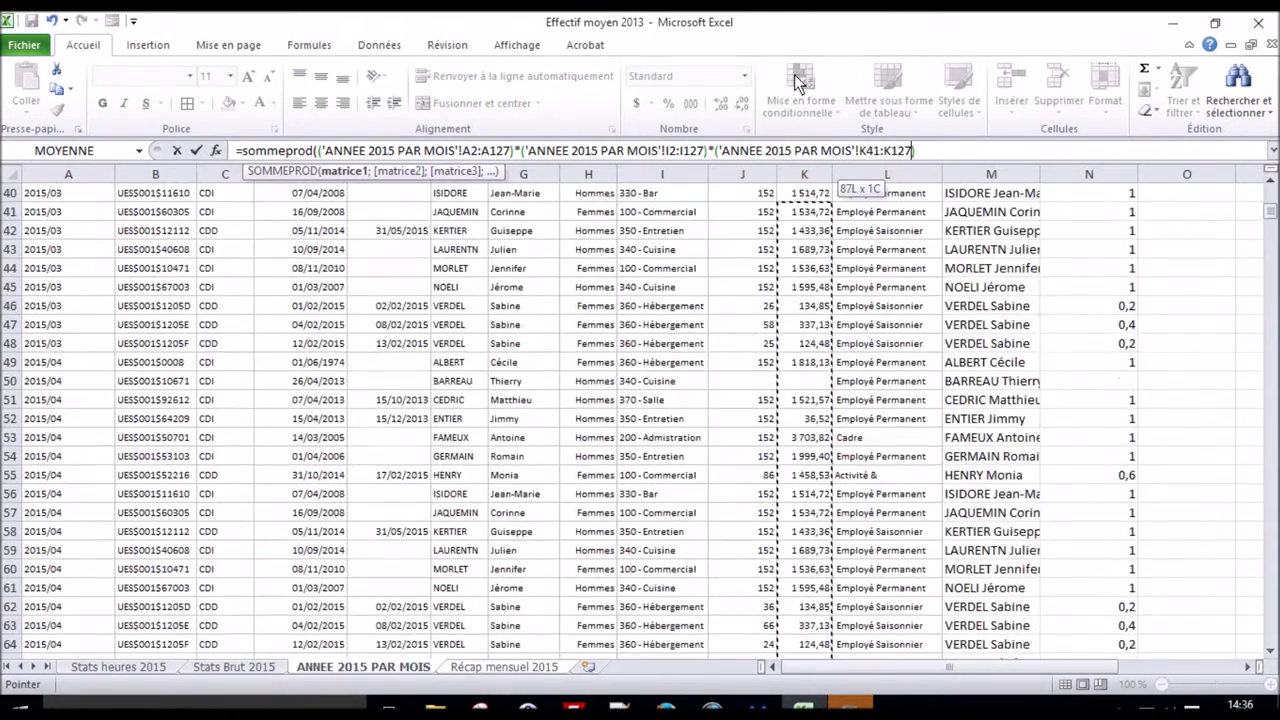
left_click_drag(797, 80, 804, 211)
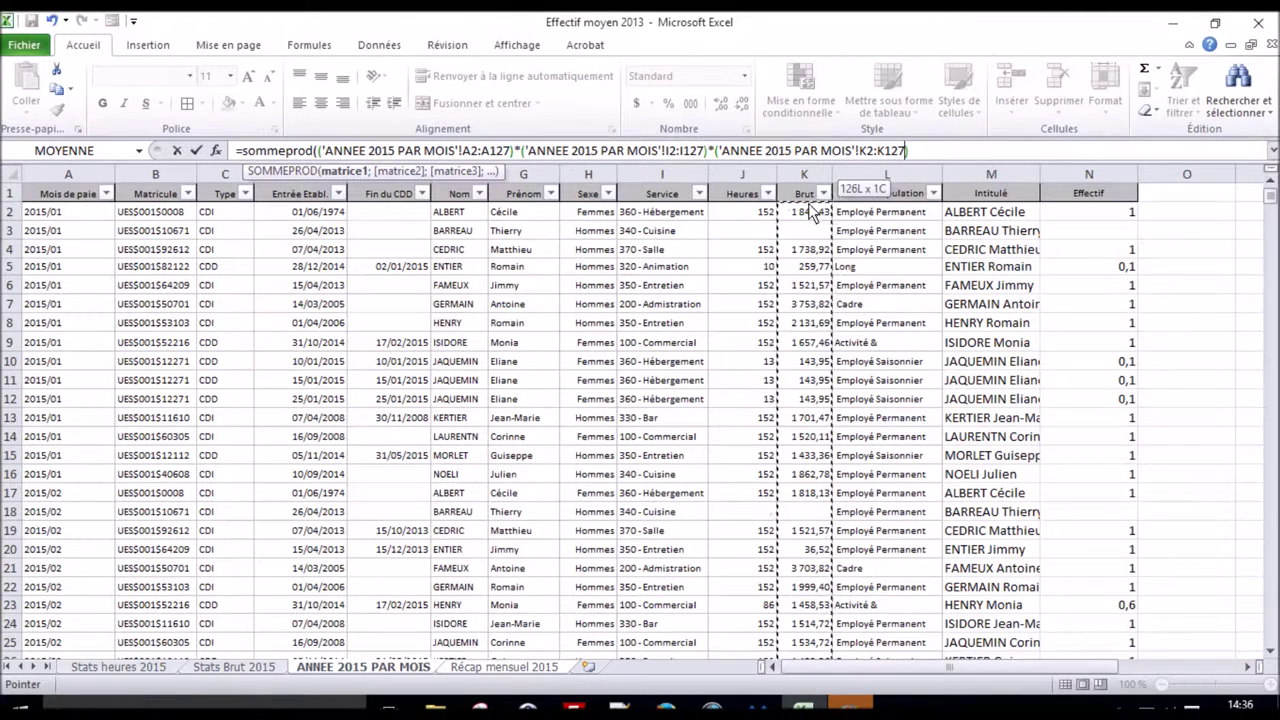
type(")")
left_click(947, 151)
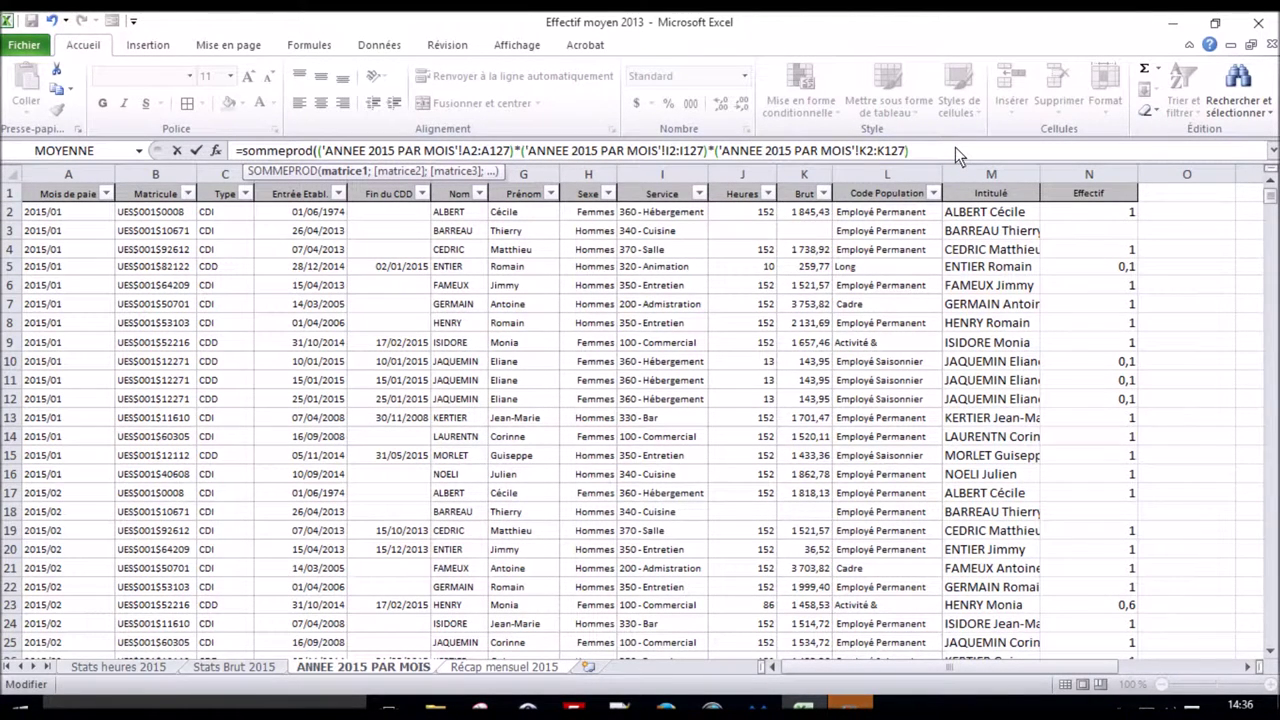
type(")")
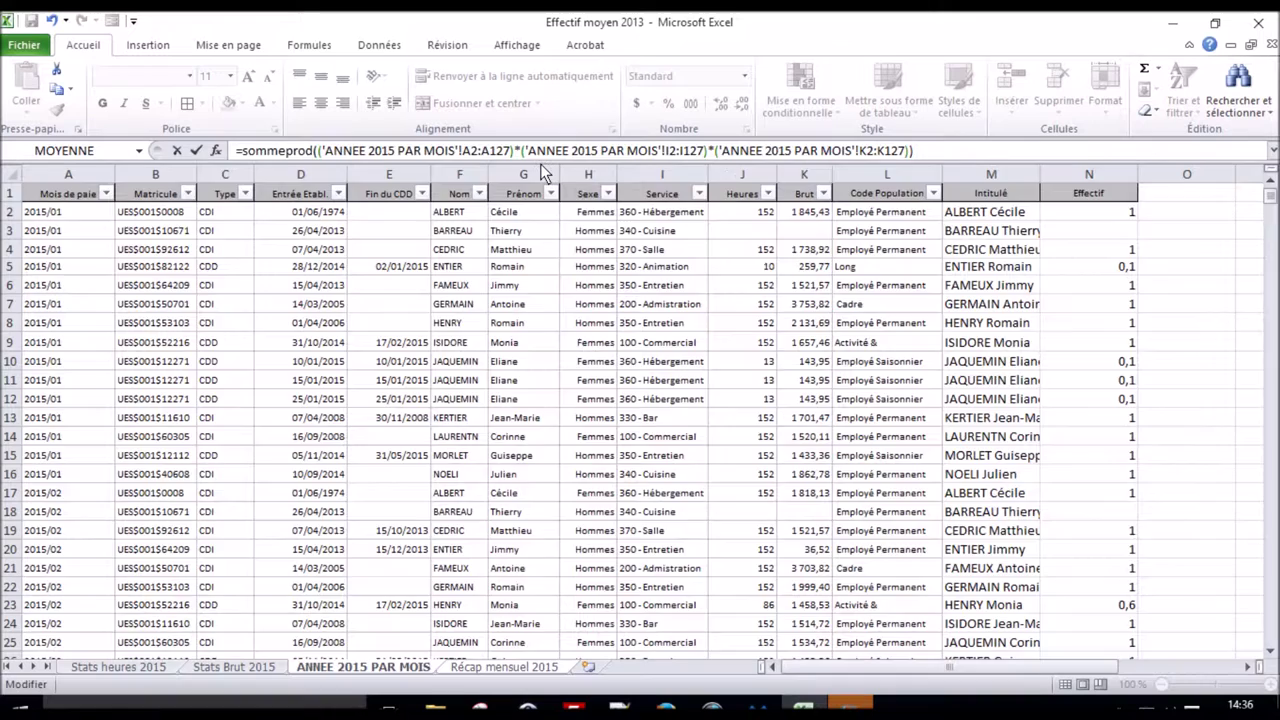
key("Return")
Fix the #VALEUR! error by comparing months to B1 and services to A3, giving 3177,57
left_click(170, 233)
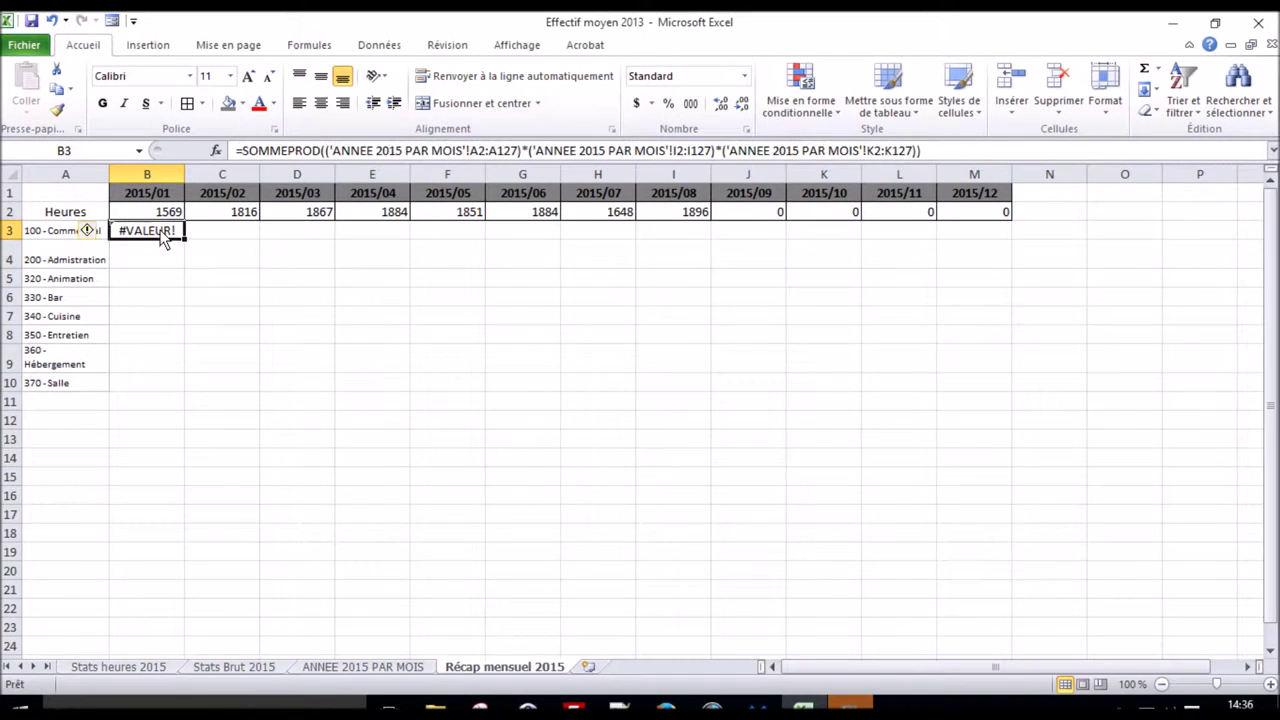
left_click(517, 151)
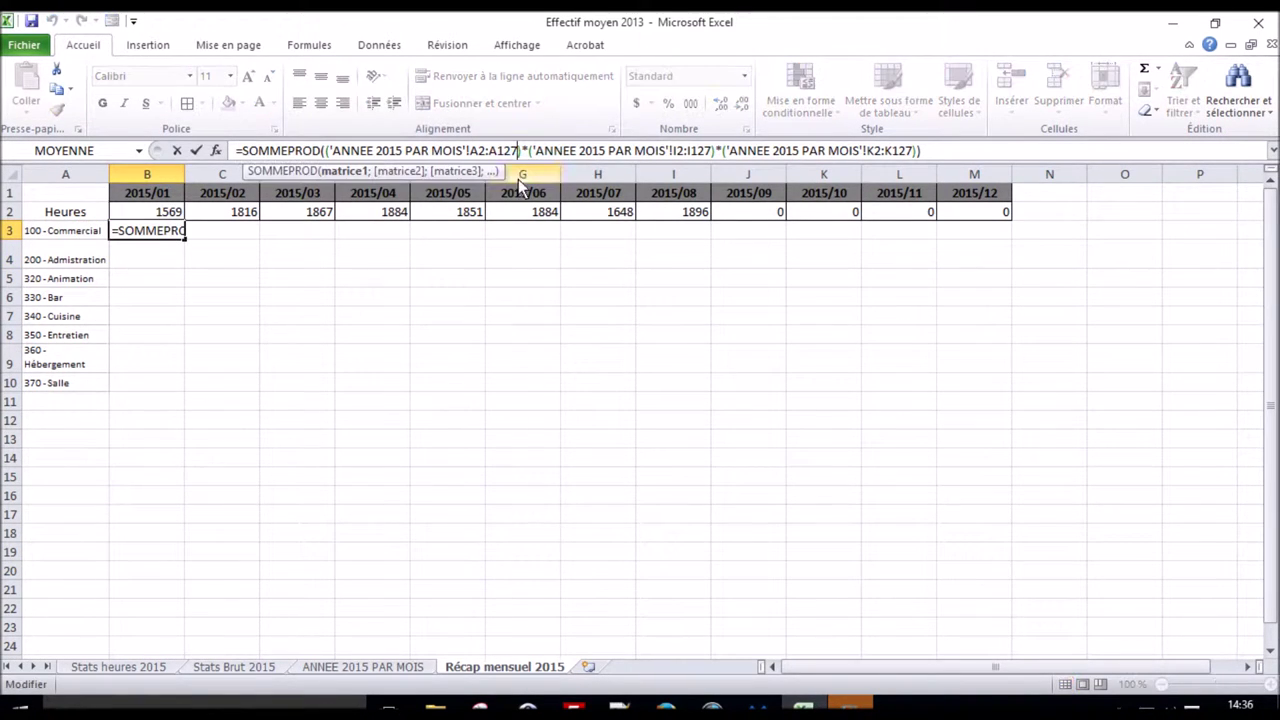
type("=")
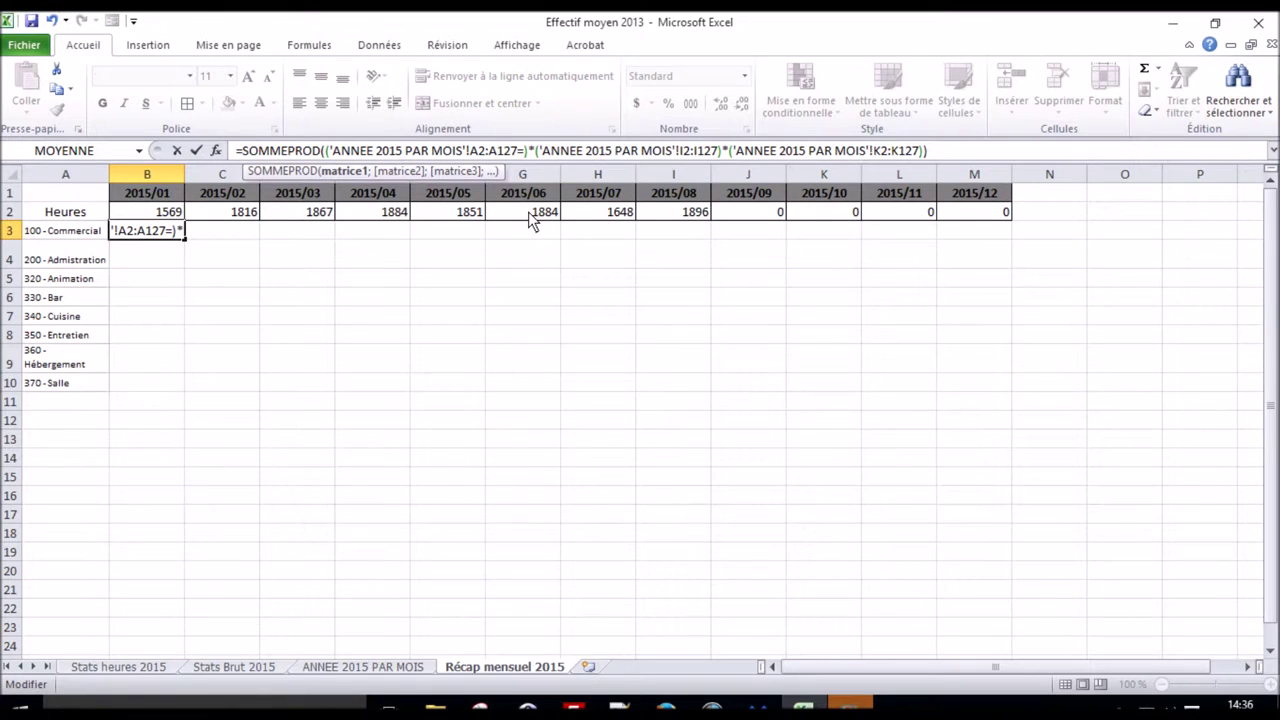
left_click(175, 196)
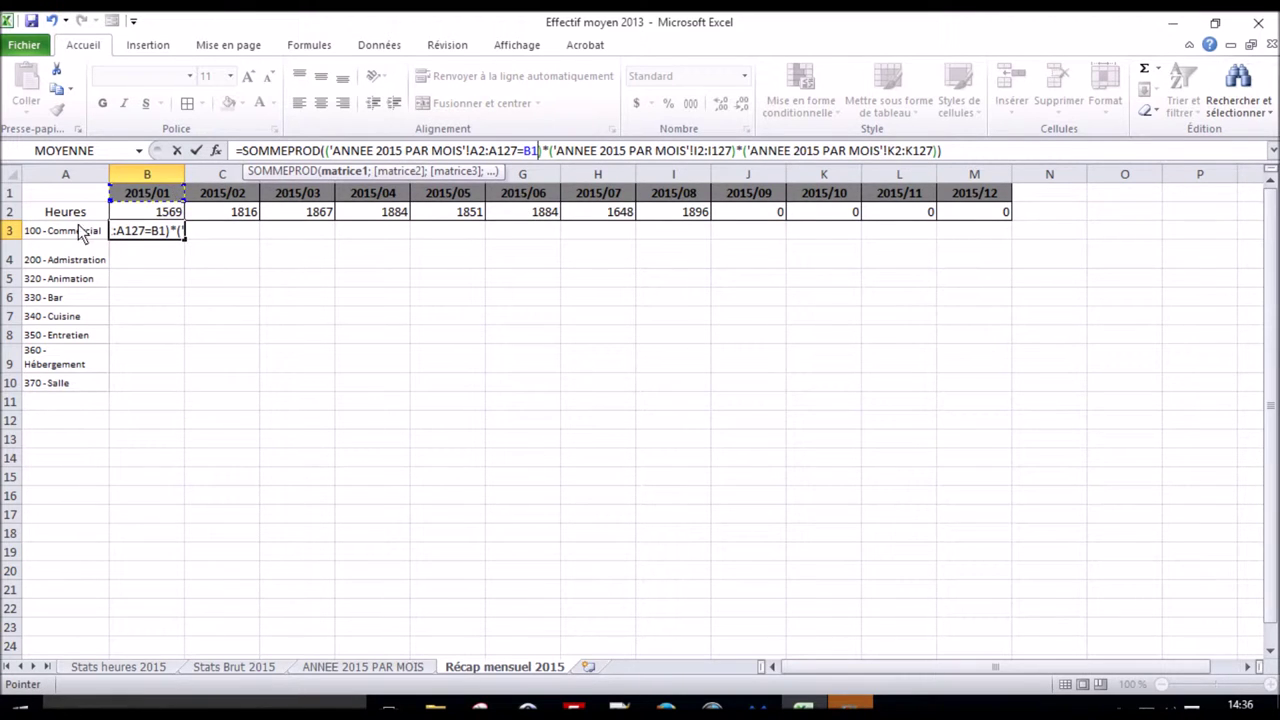
key("ctrl+Return")
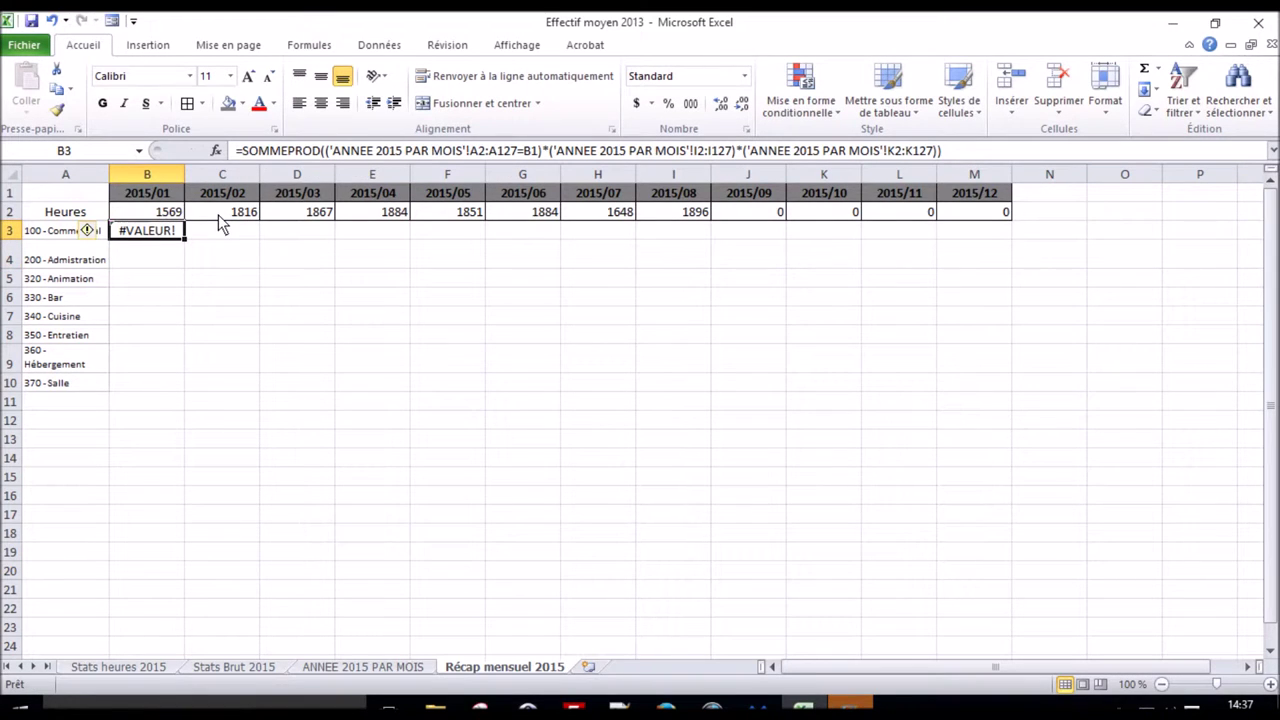
left_click(733, 151)
type("=")
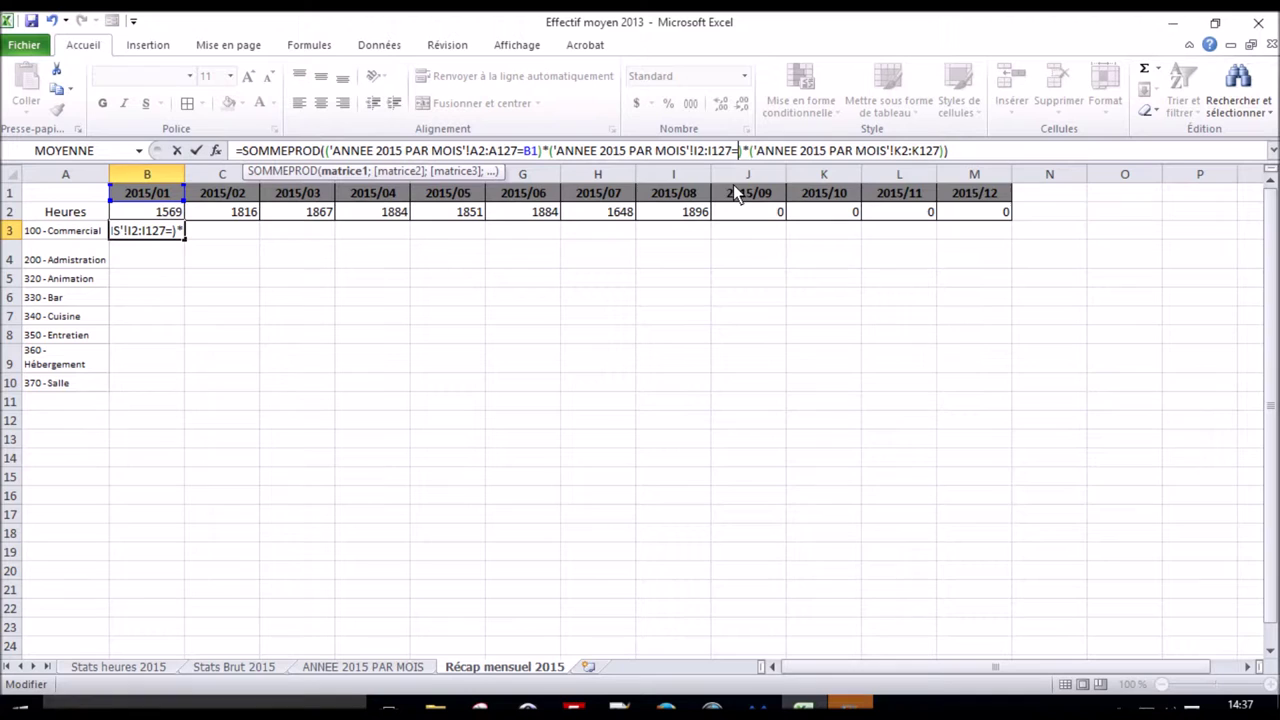
left_click(90, 234)
type(")")
key("Return")
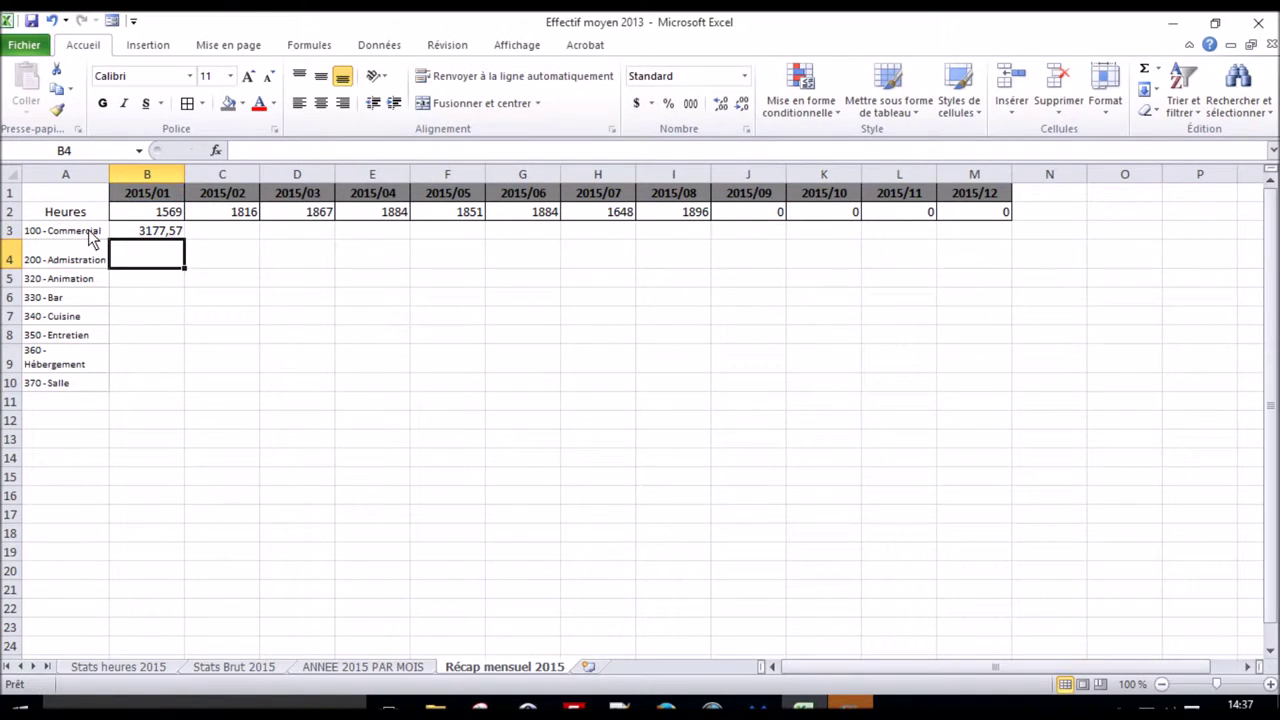
key("Up")
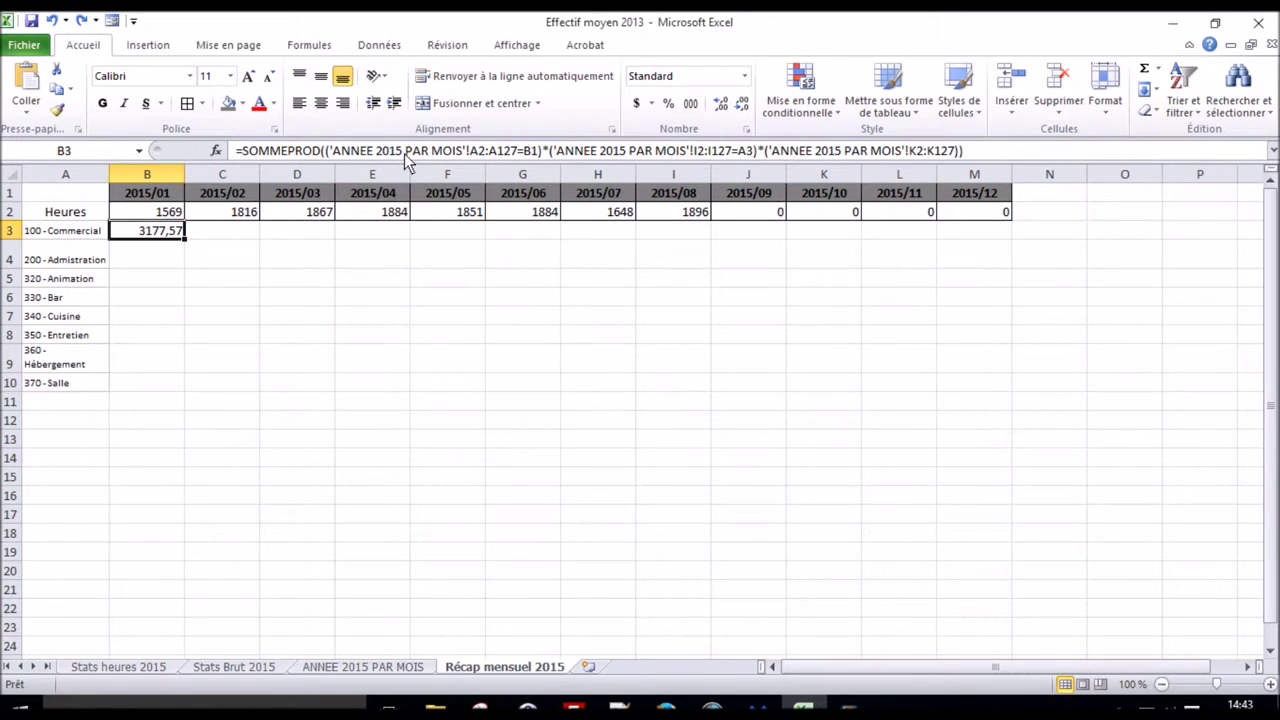
Anchor B3's formula to $A$2:$A$127=B$1, $I$2:$I$127=$A3 and $K$2:$K$127, still giving 3177,57
left_click(470, 153)
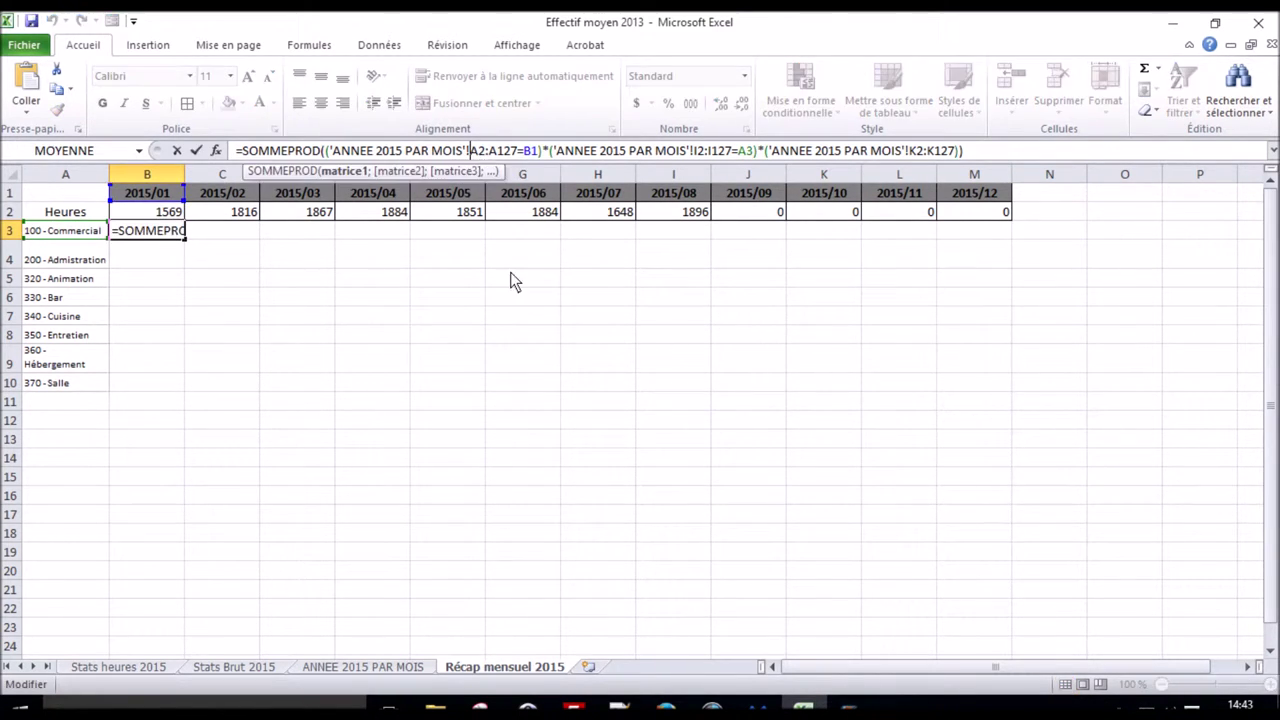
type("$")
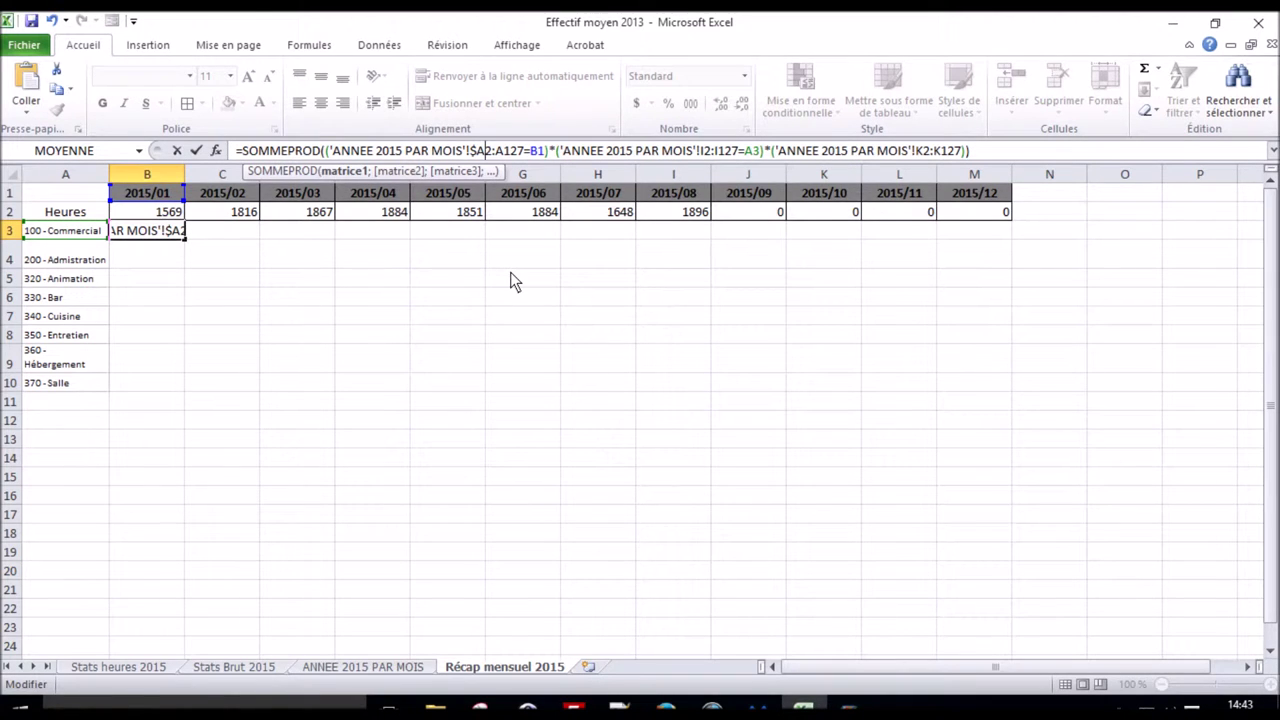
key("Right")
type("$")
key("Right")
key("Right")
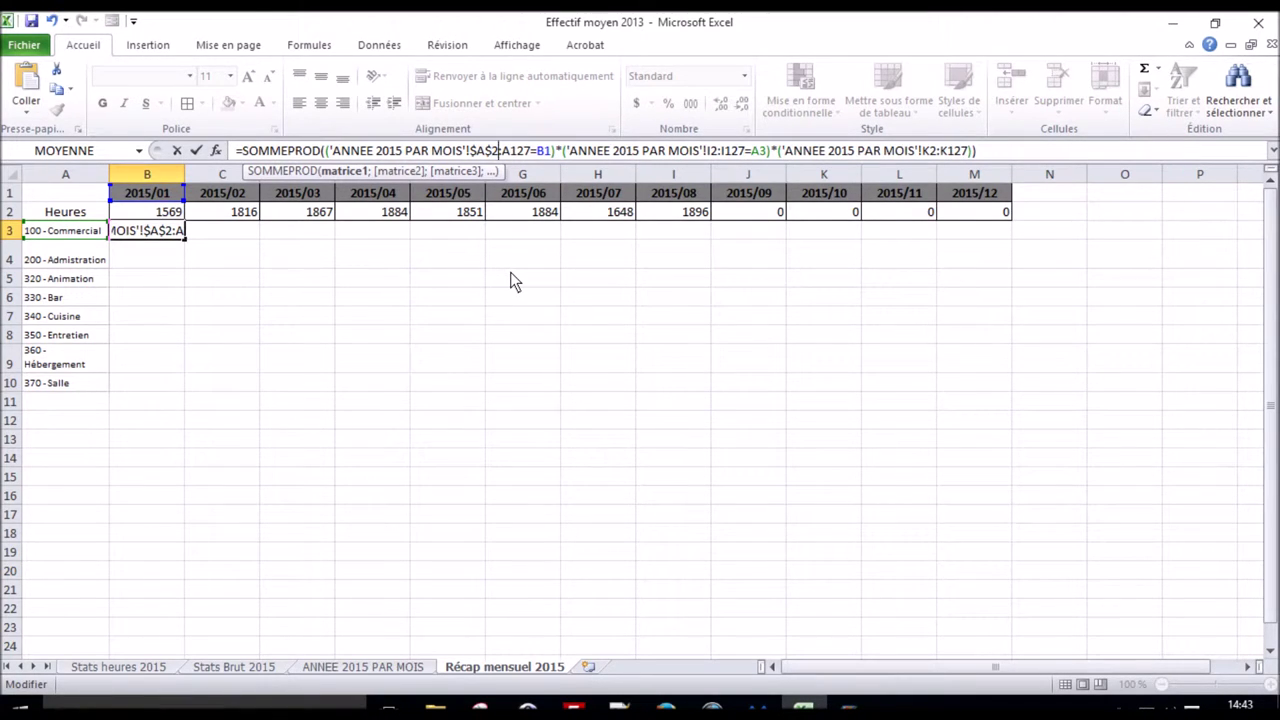
type("$")
key("Right")
type("$")
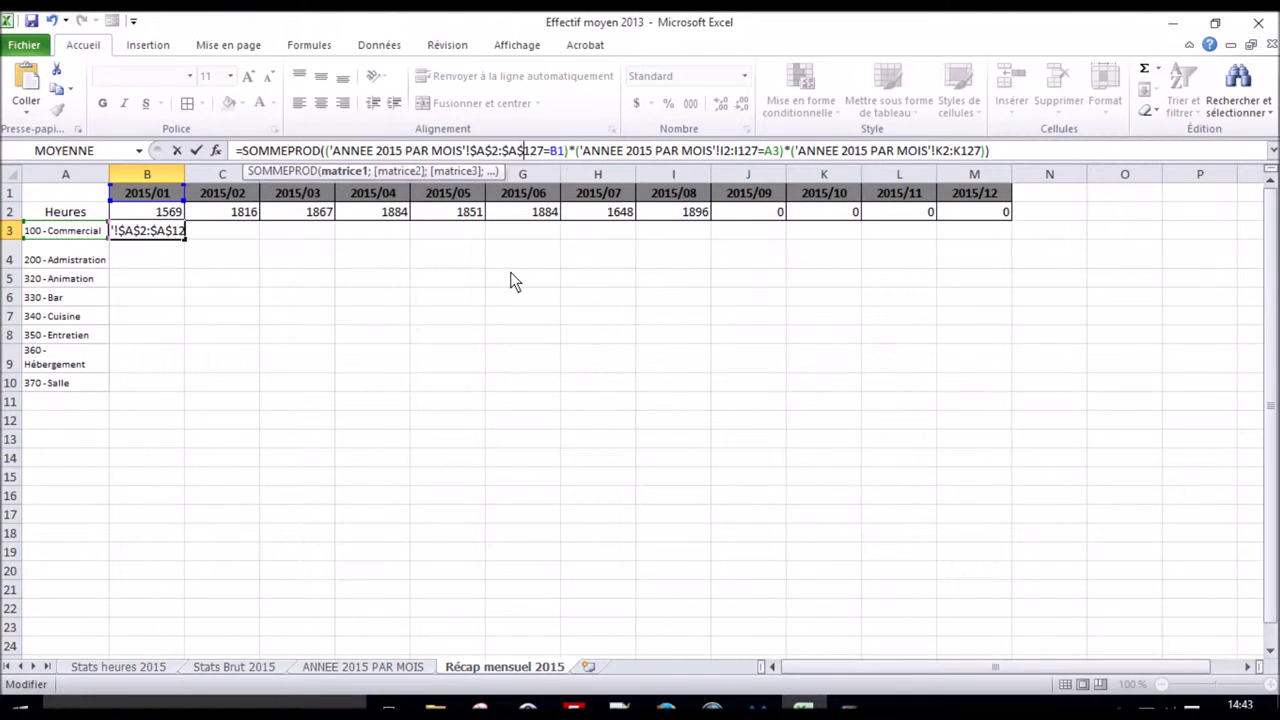
key("Right")
key("Right")
key("Right")
key("Right")
key("Right")
type("$")
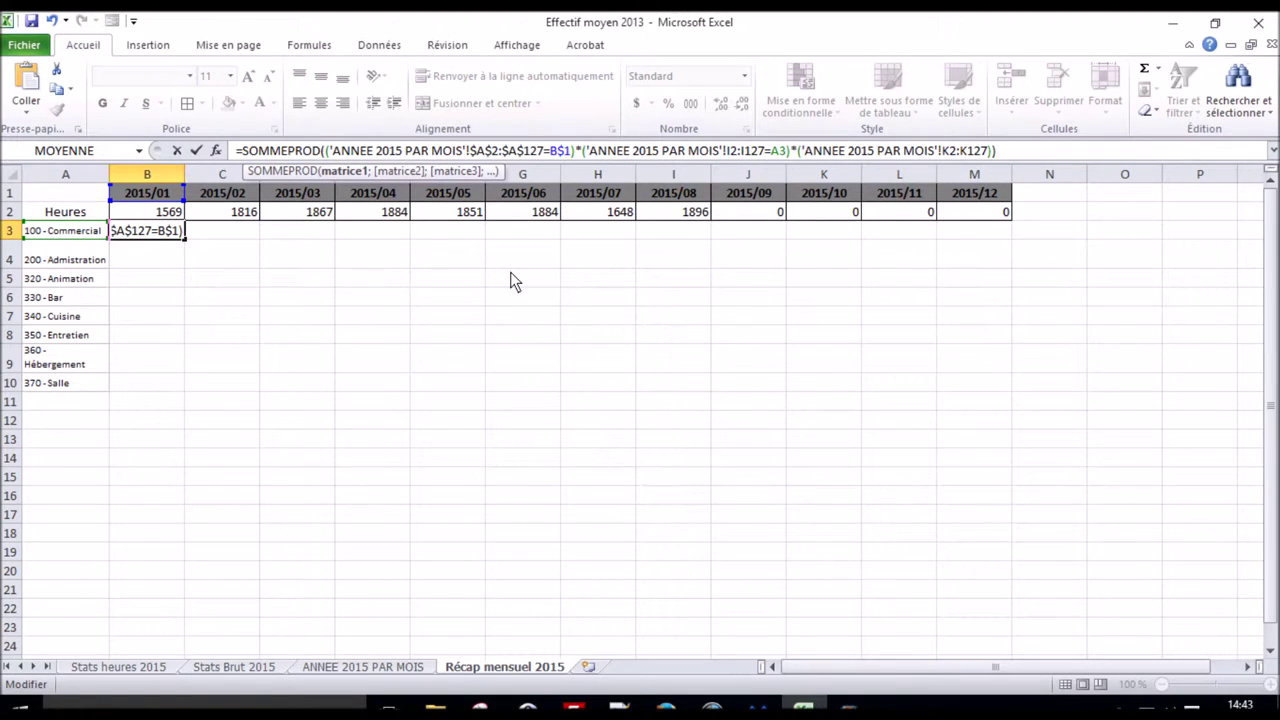
key("Right")
key("Right")
key("Right")
key("Right")
key("Right")
key("Right")
key("Right")
key("Right")
key("Right")
key("Right")
key("Right")
key("Right")
key("Right")
key("Right")
type("$")
key("Right")
type("$")
key("Right")
type("$")
key("Right")
type("$")
key("Right")
key("Right")
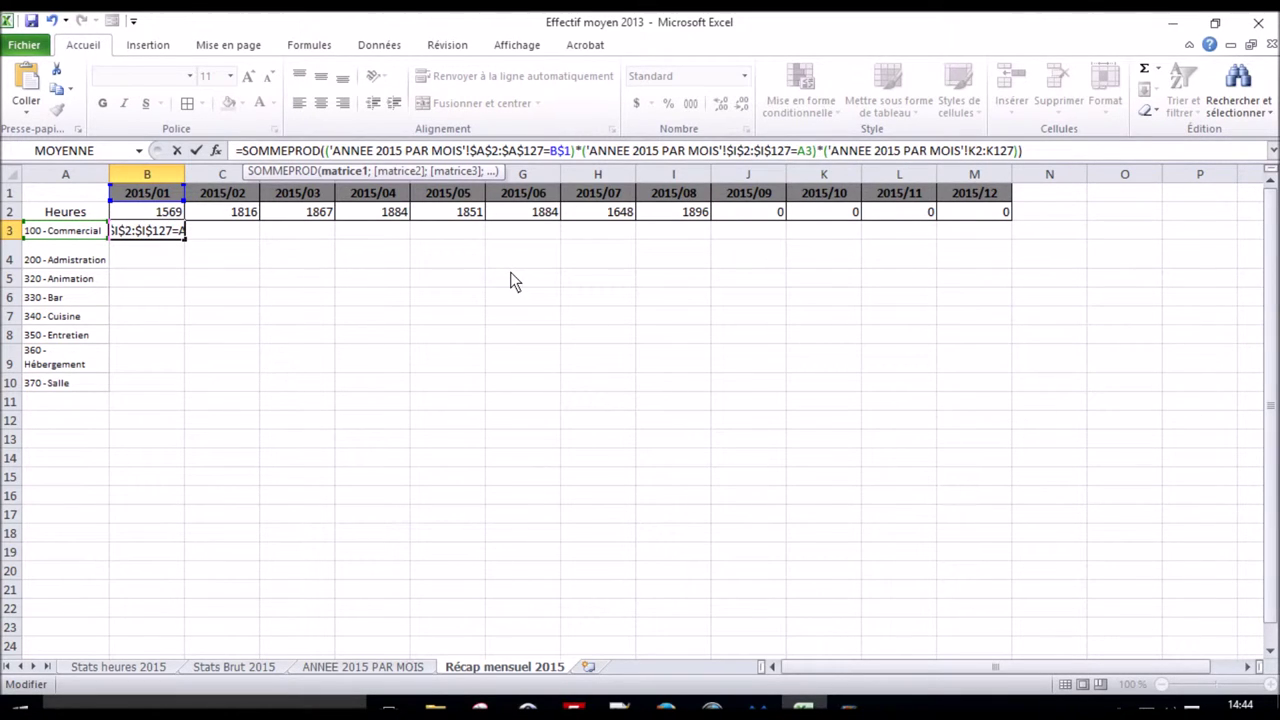
type("$")
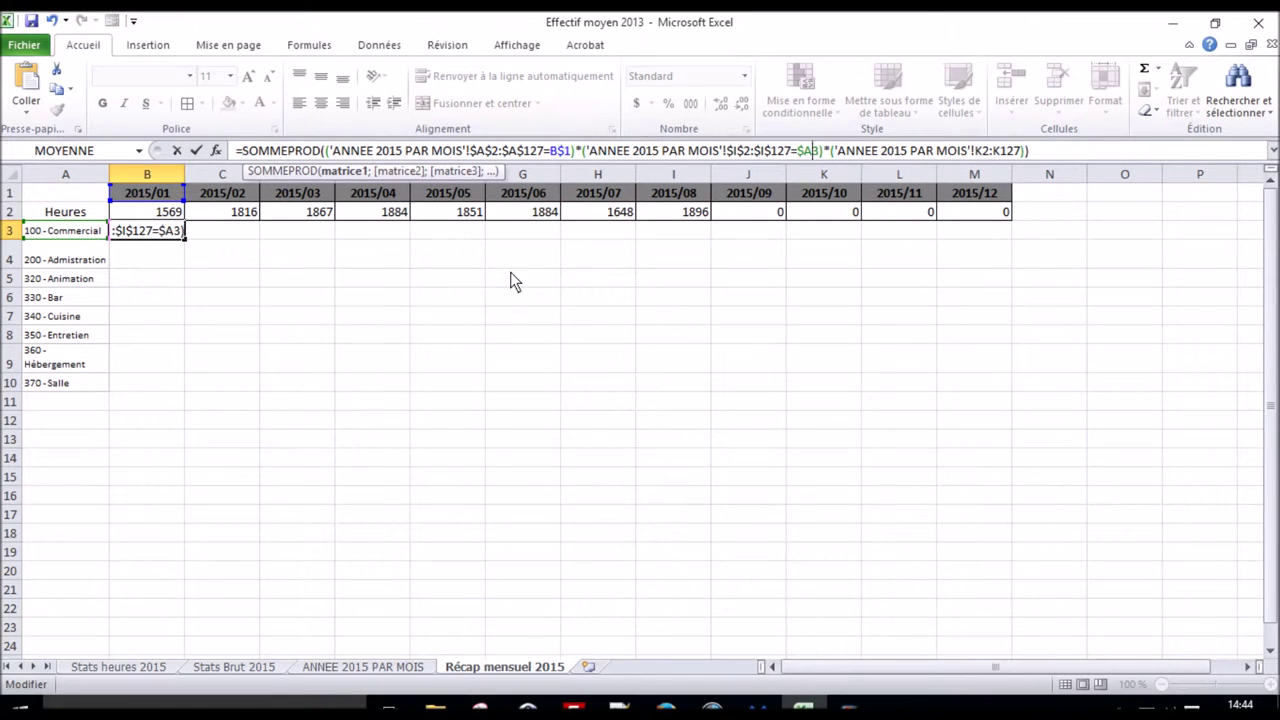
key("Right")
key("Right")
key("Right")
key("Right")
key("Right")
key("Right")
type("$")
key("Right")
type("$")
key("Right")
key("Right")
key("Right")
type("$A")
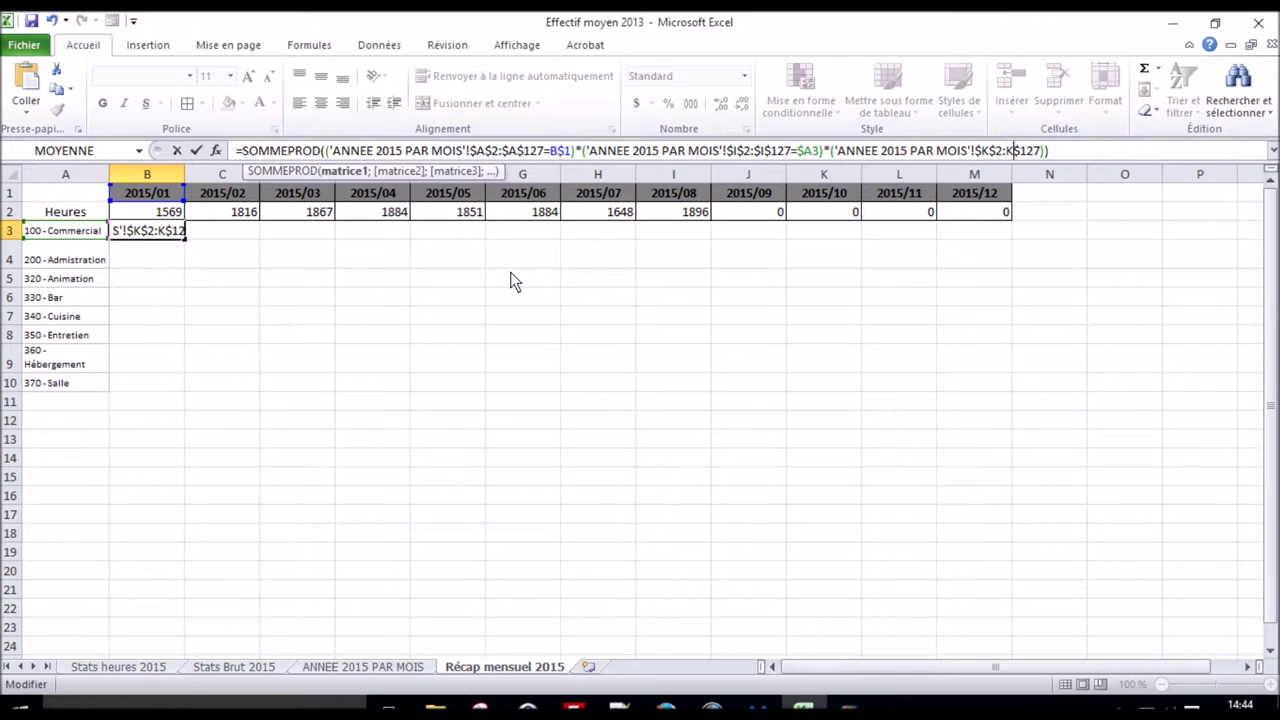
type("$")
key("Return")
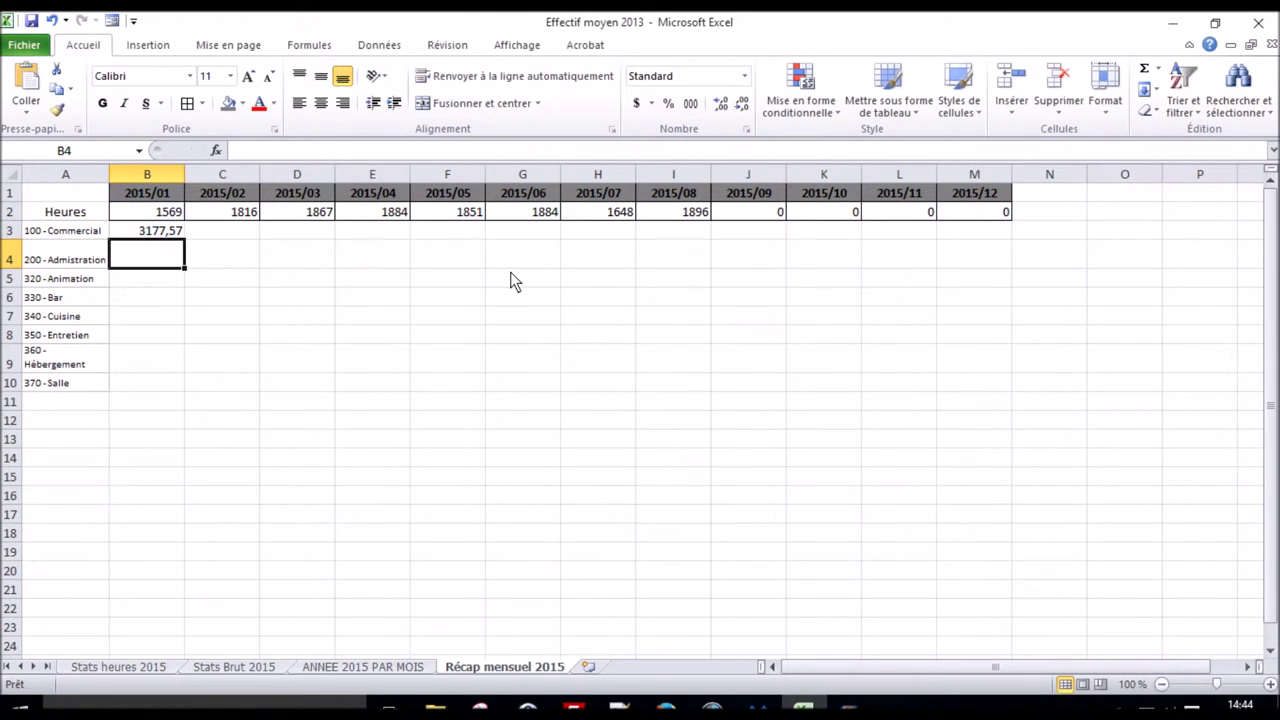
Copy B3's formula down to B10 and across through M10, then show Stats Brut 2015 for comparison
left_click(140, 233)
left_click_drag(185, 240, 170, 395)
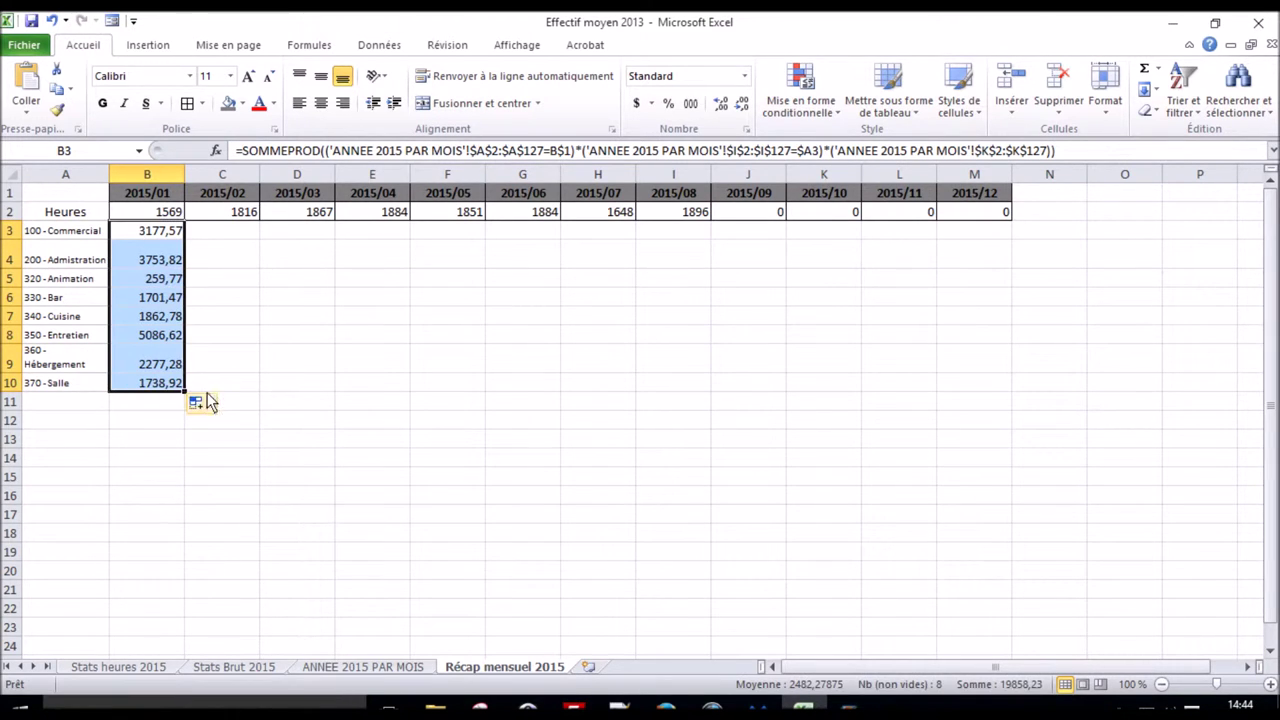
left_click(180, 238)
left_click_drag(184, 238, 988, 241)
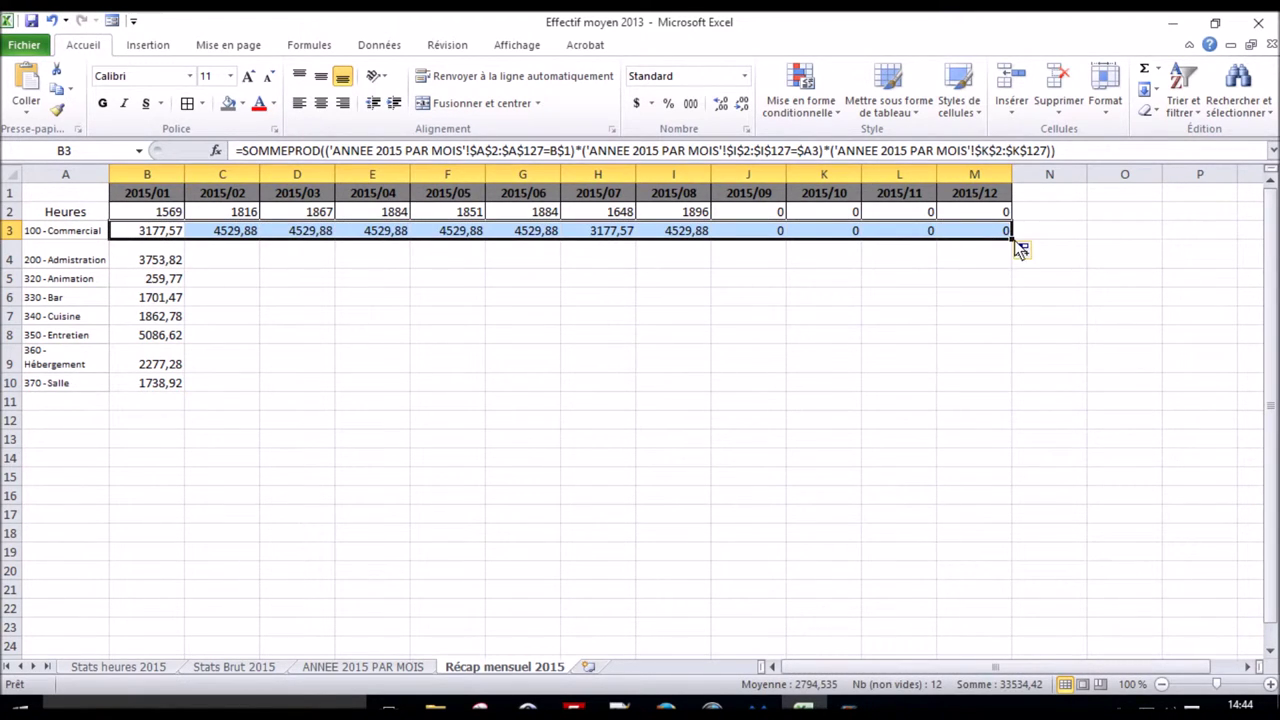
left_click_drag(1014, 240, 990, 388)
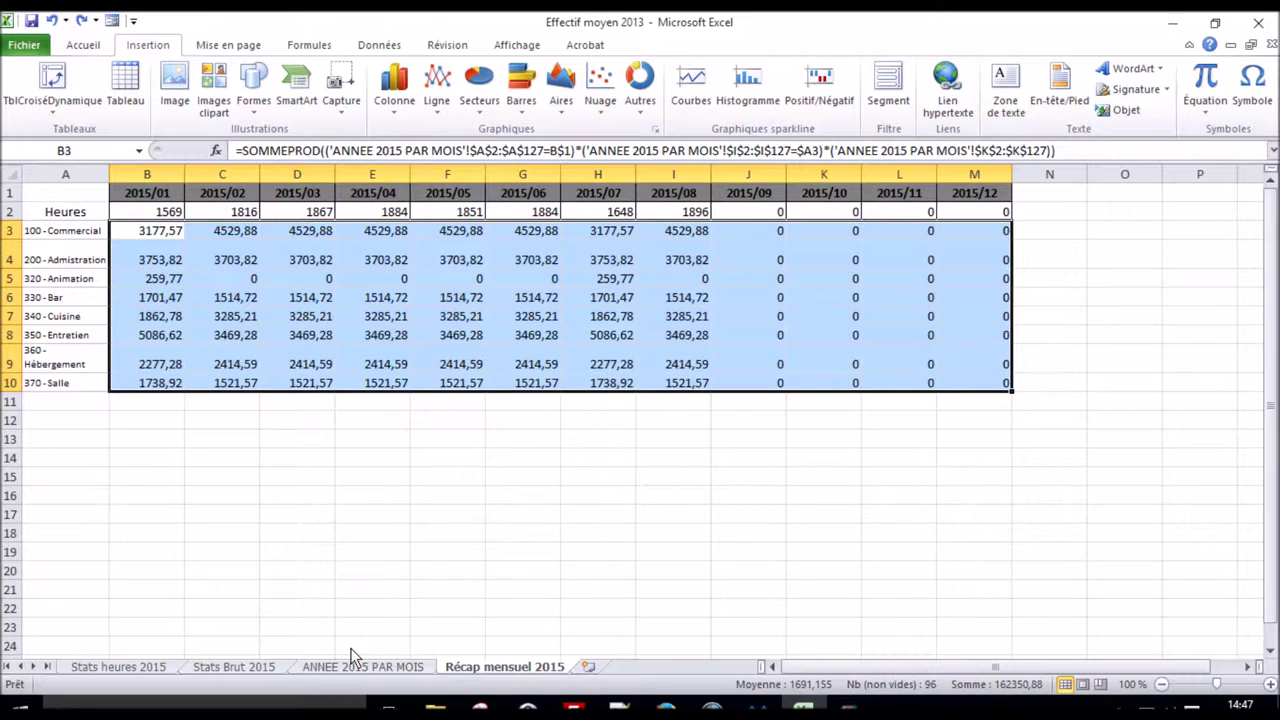
left_click(289, 666)
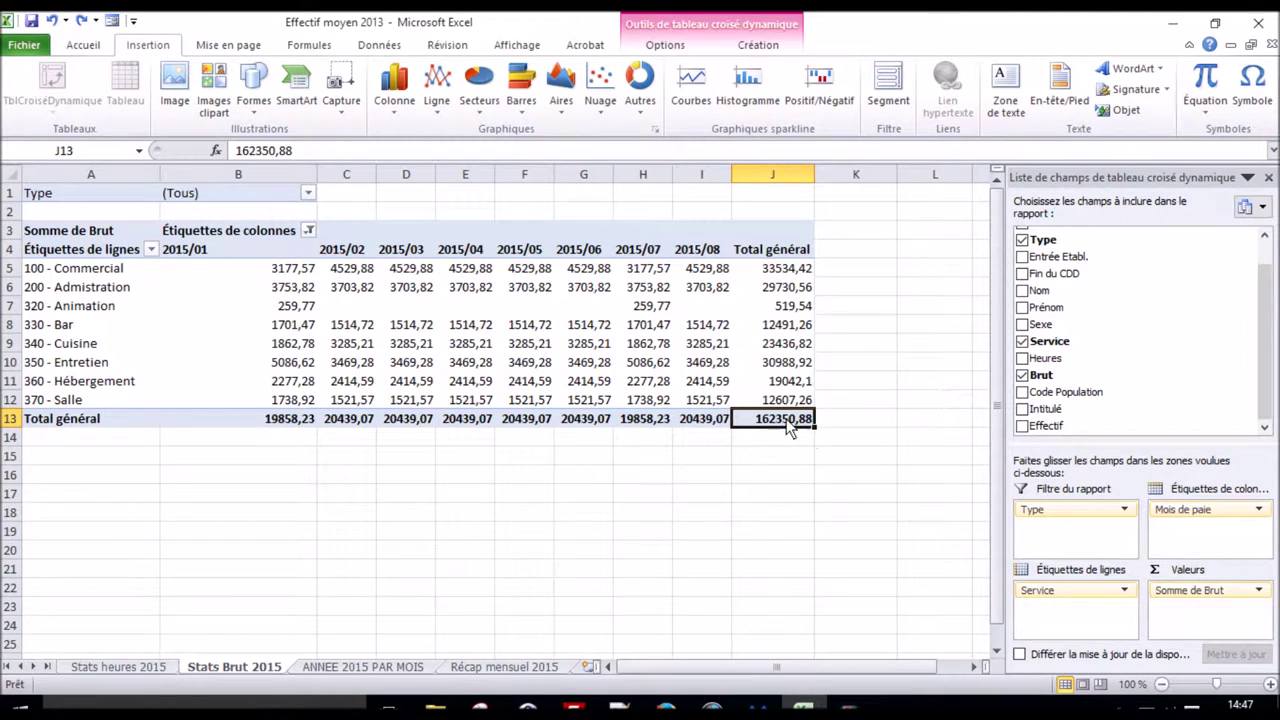
left_click(555, 667)
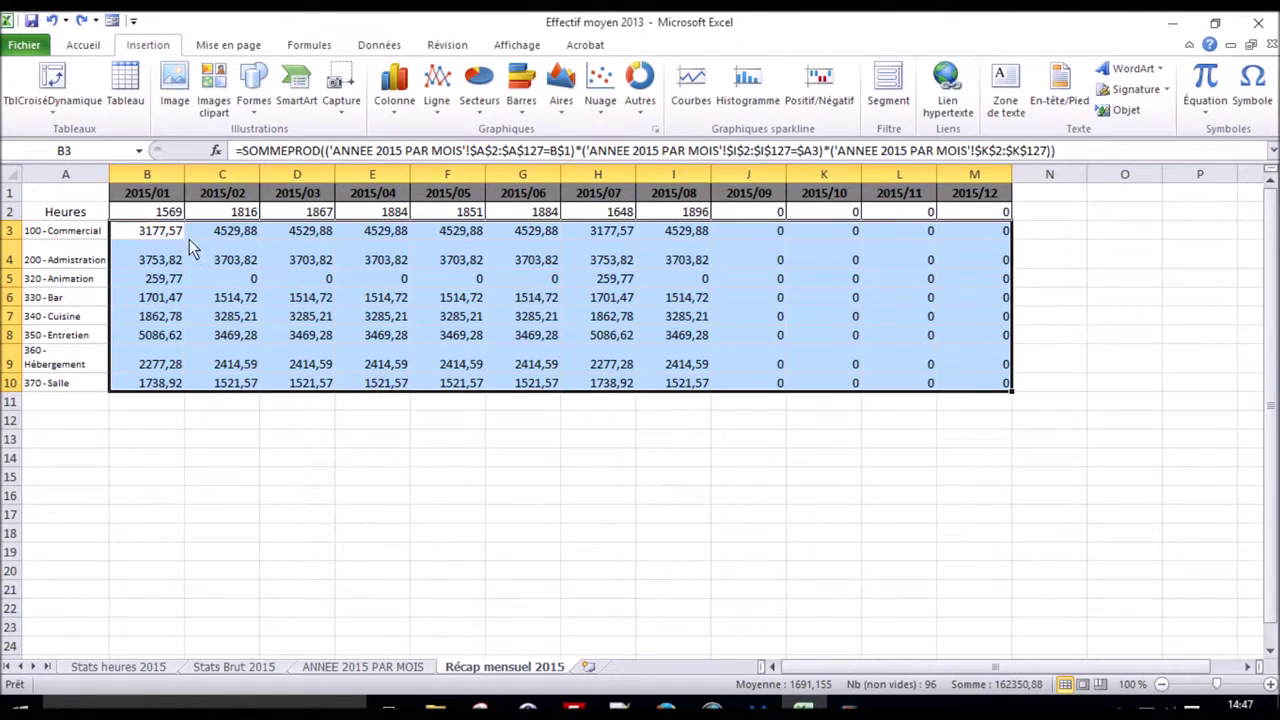
left_click(84, 213)
left_click_drag(82, 209, 78, 193)
left_click(78, 211)
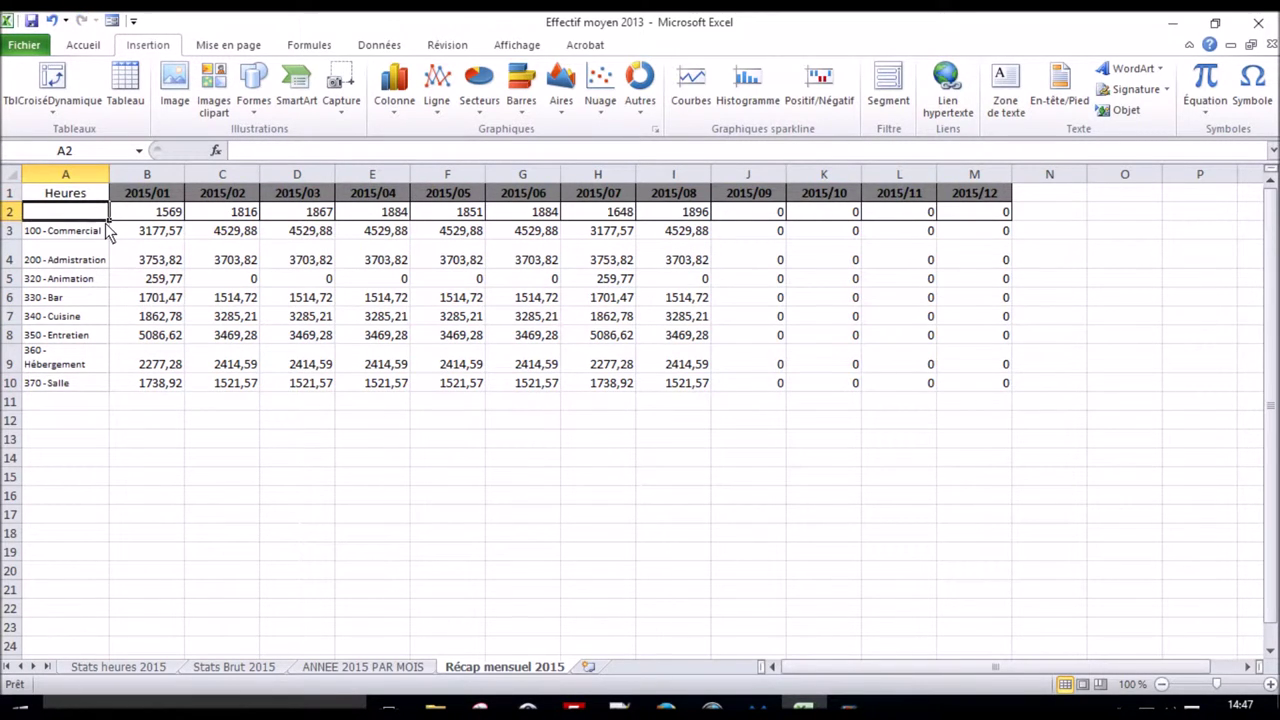
type("Brut")
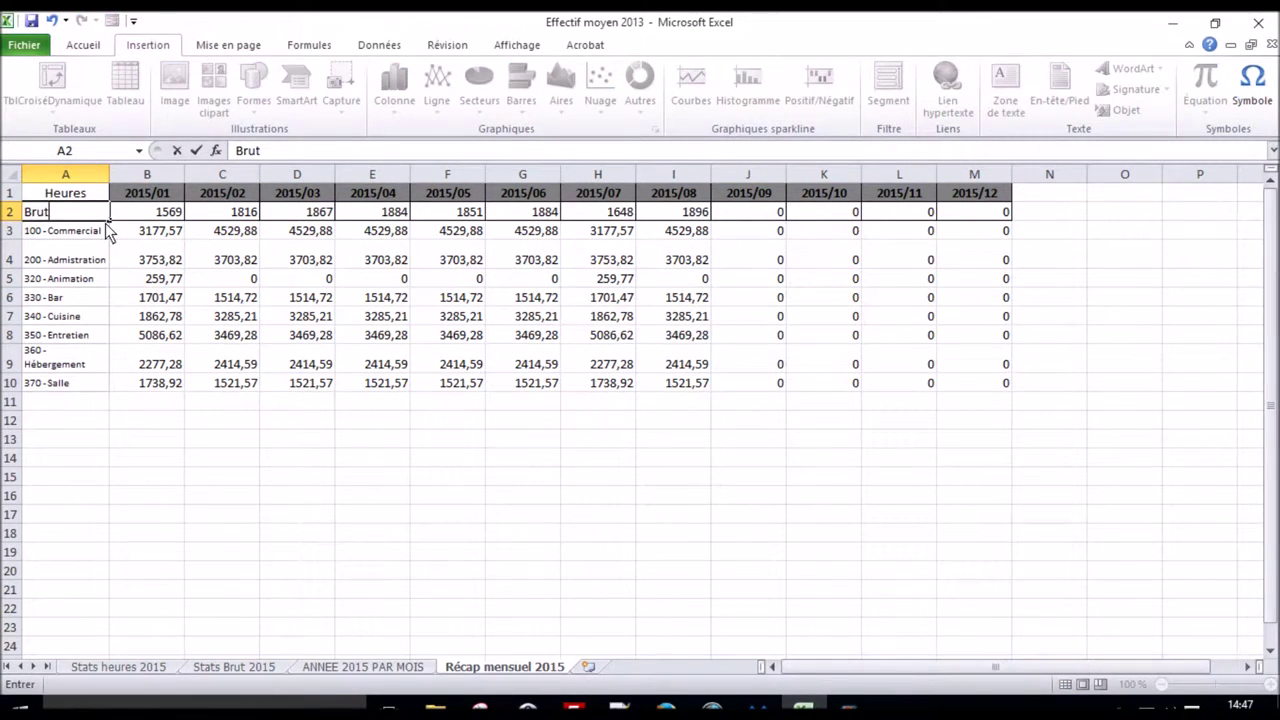
type("/servi")
key("Return")
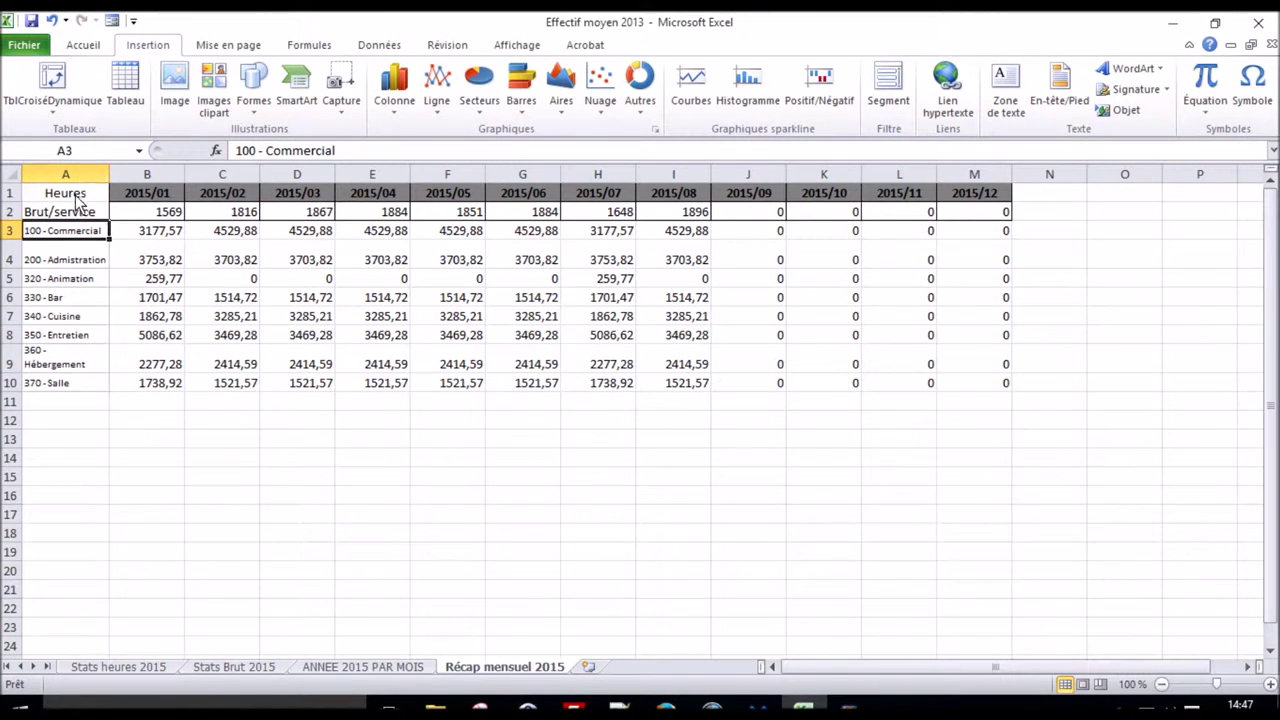
left_click_drag(82, 193, 85, 216)
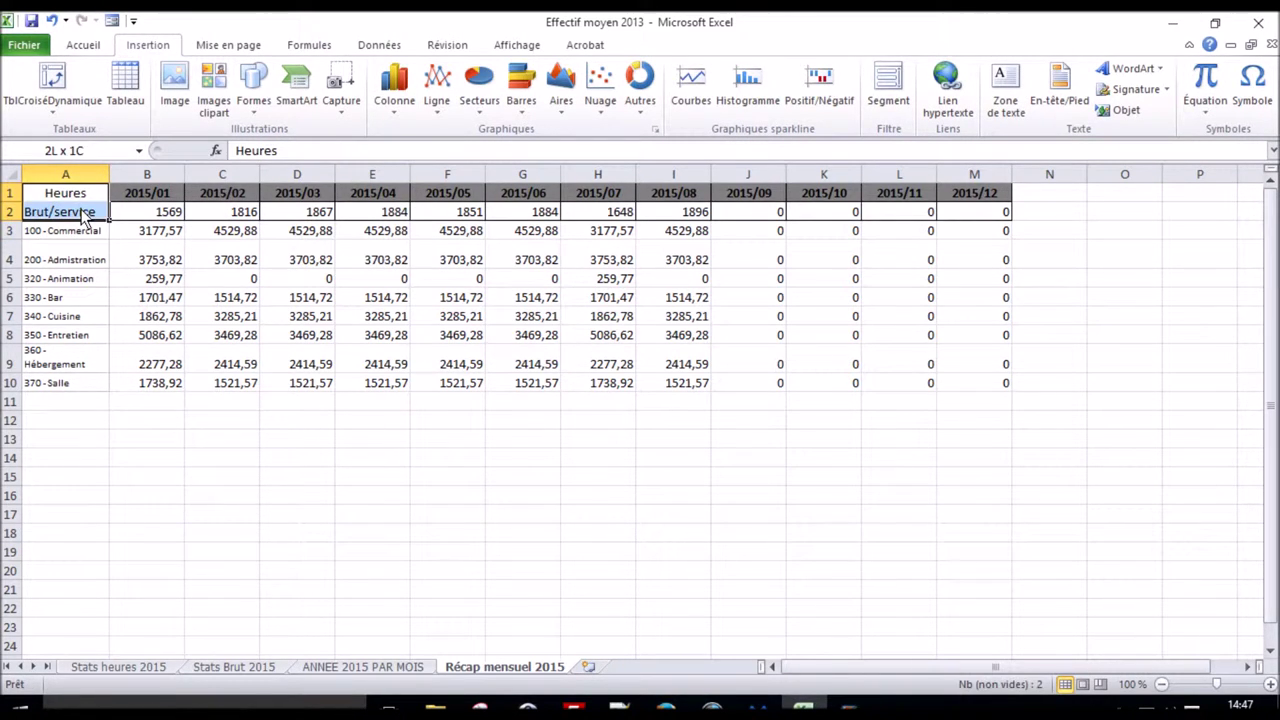
Apply all borders to the service rows A3:M10
left_click(83, 45)
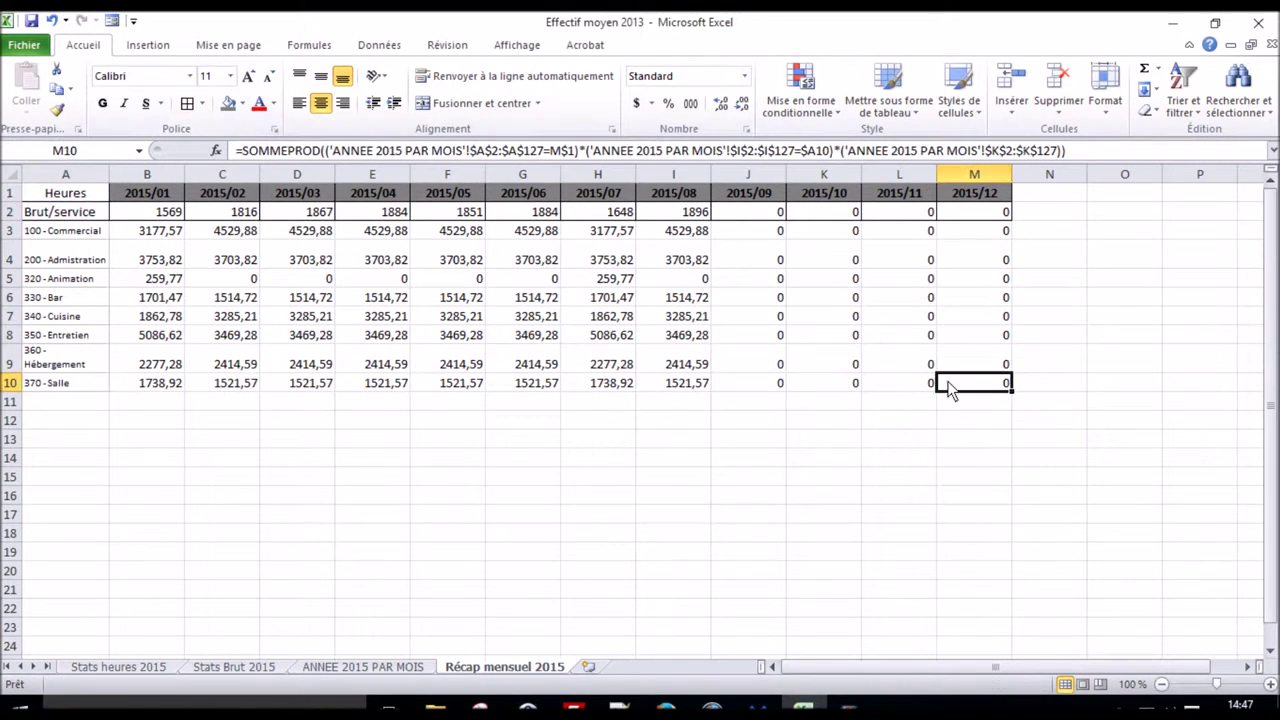
left_click_drag(985, 383, 60, 231)
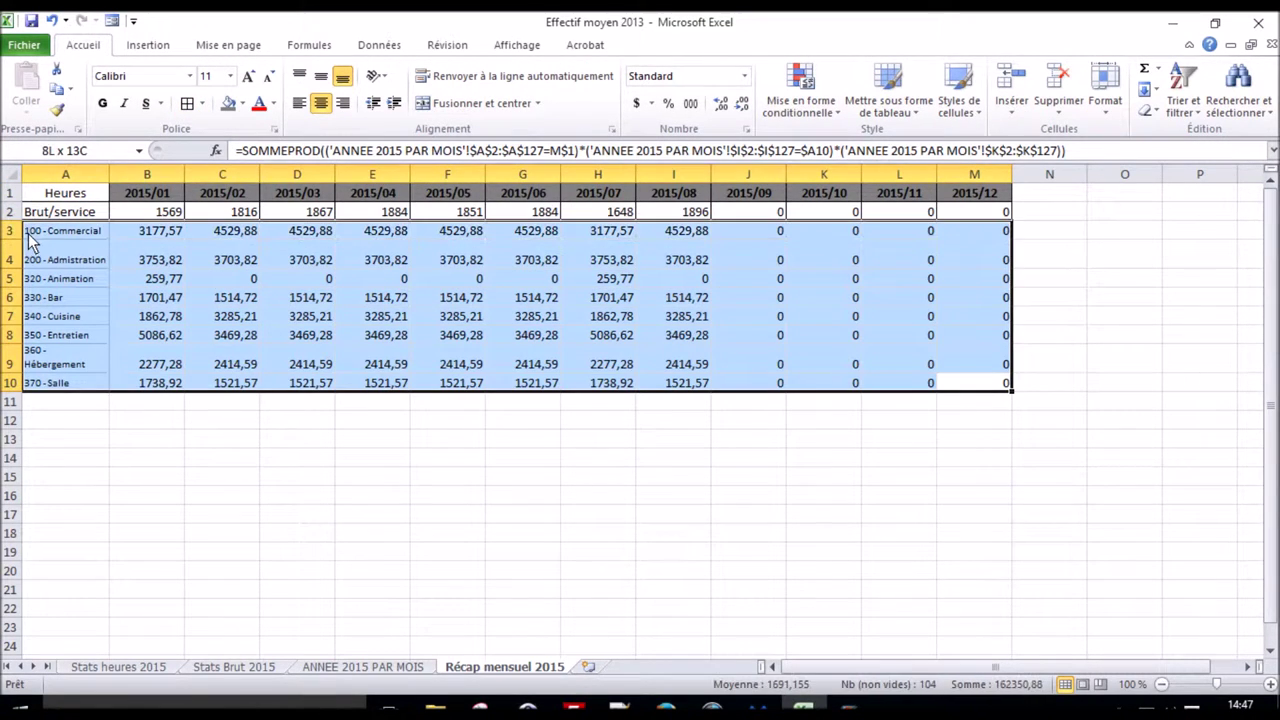
left_click(192, 106)
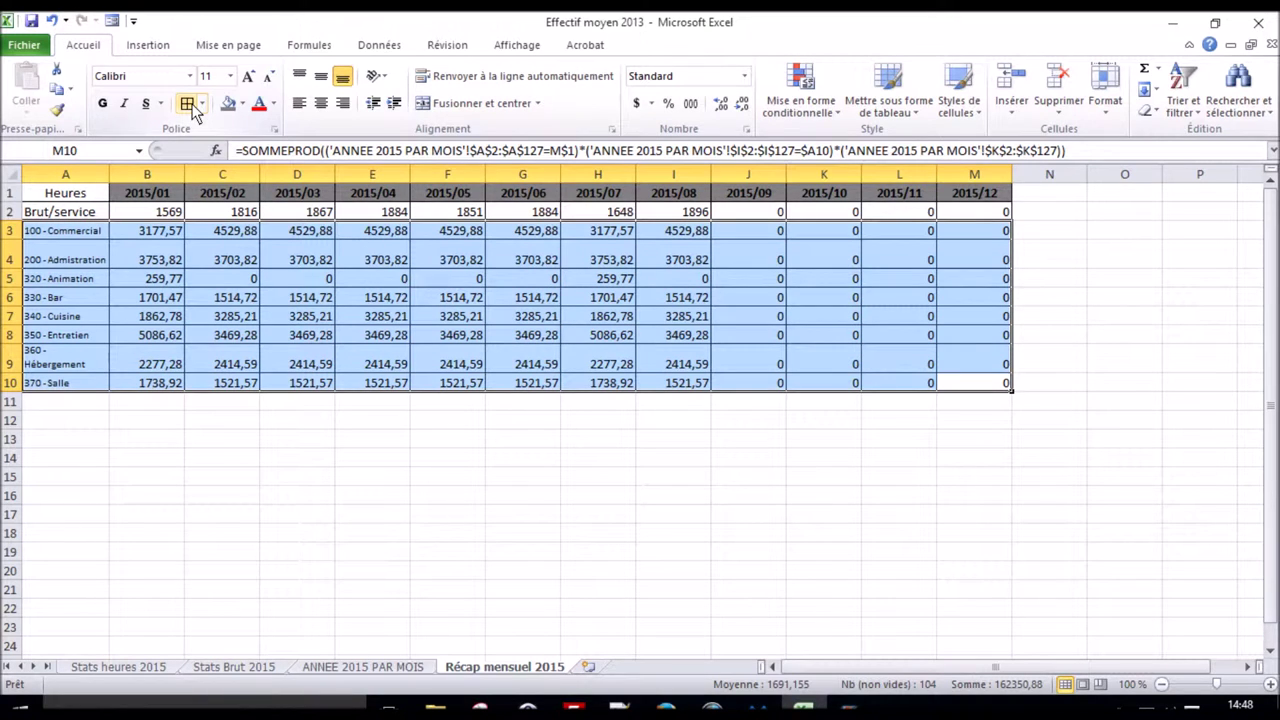
left_click(945, 383)
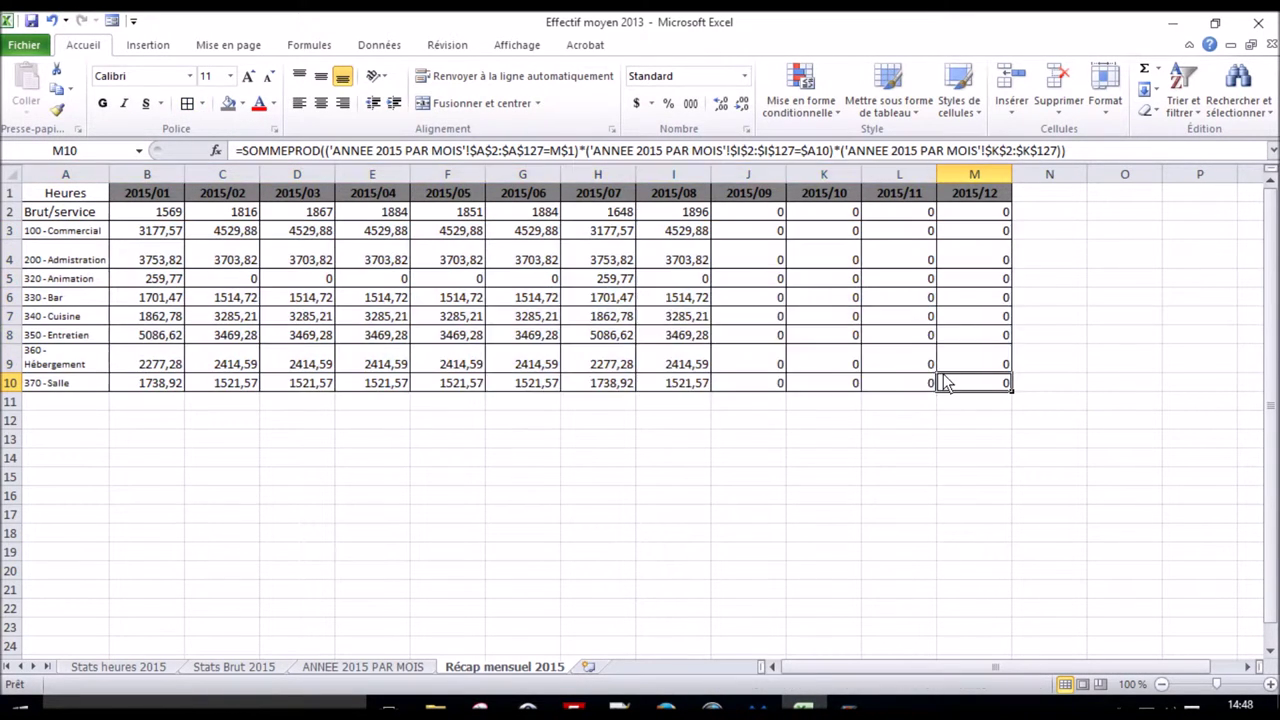
Format the monthly amounts B3:M10 as Monétaire euro currency
left_click_drag(945, 383, 157, 232)
right_click(158, 232)
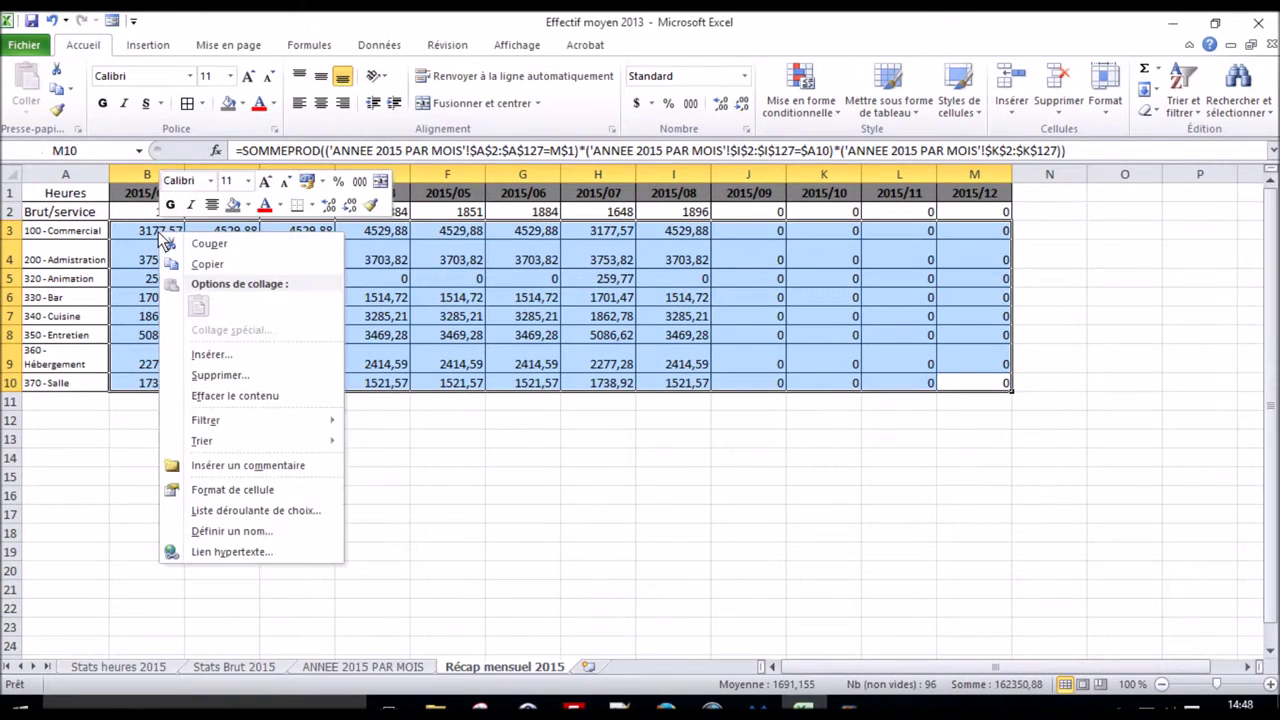
left_click(236, 489)
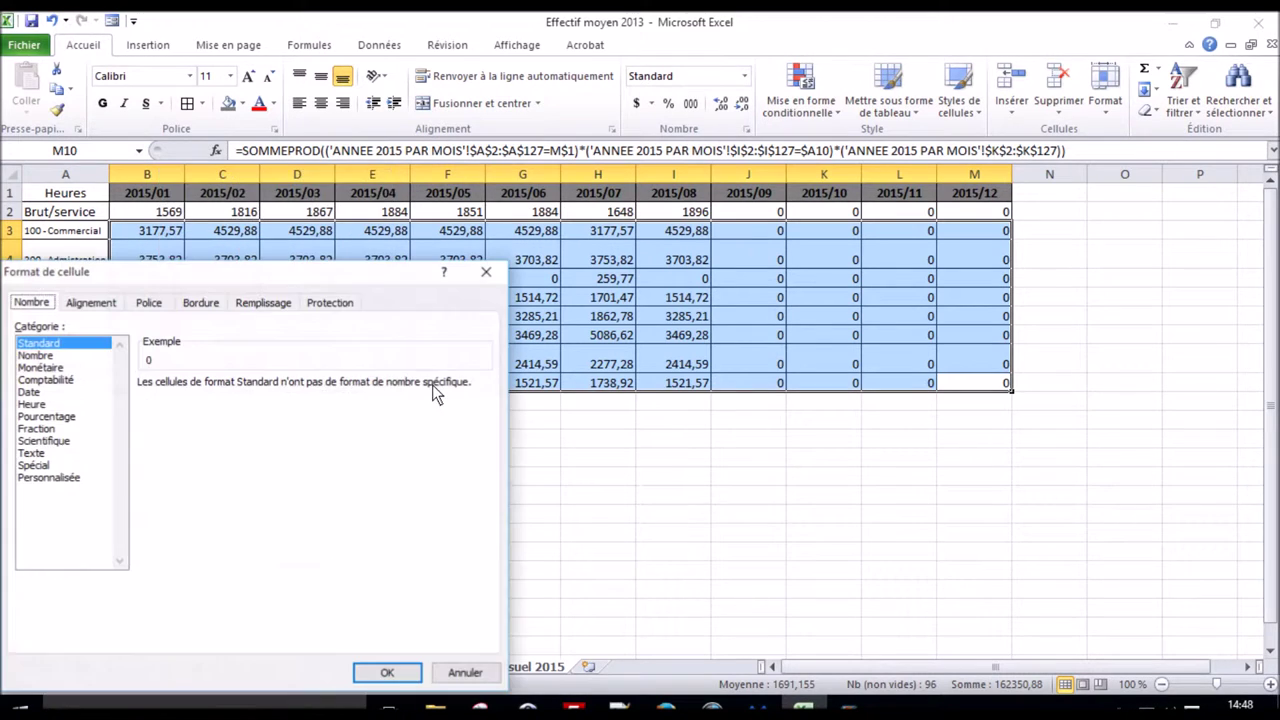
left_click(70, 369)
left_click(387, 673)
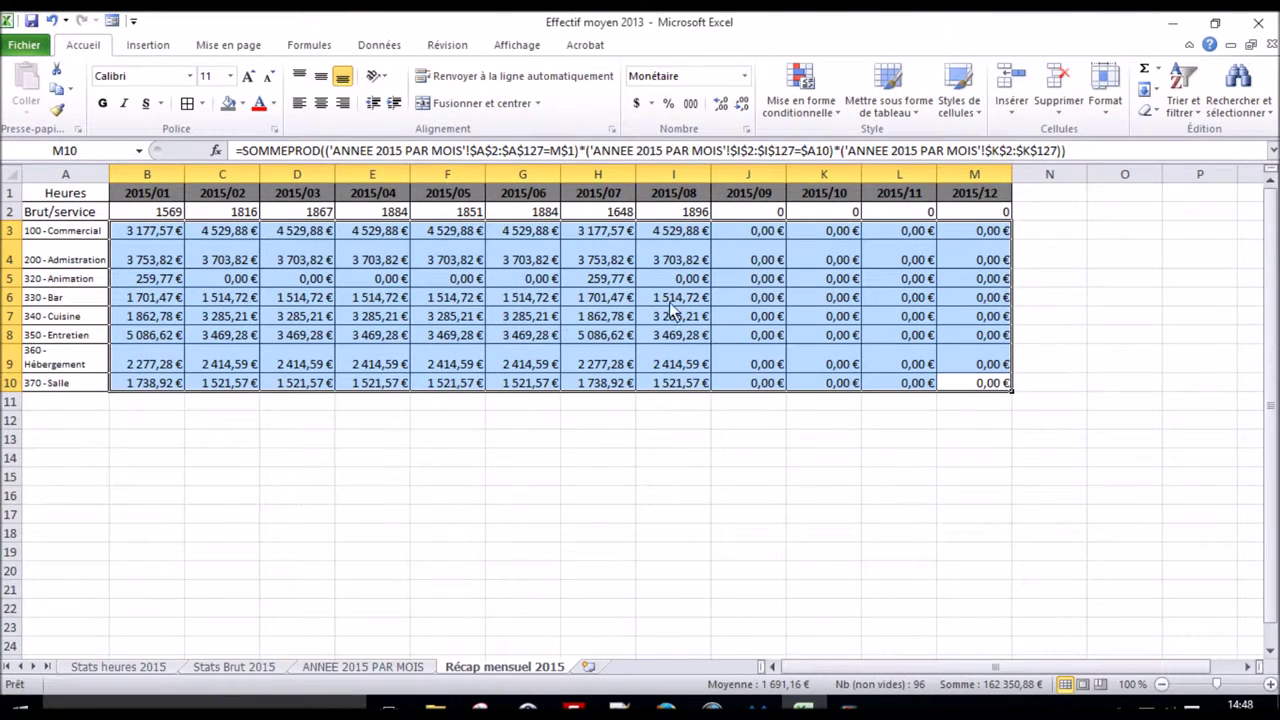
Centre the hour figures in B2:M2
mouse_move(180, 213)
left_mouse_down()
mouse_move(747, 225)
mouse_move(975, 213)
left_mouse_up()
left_click(320, 103)
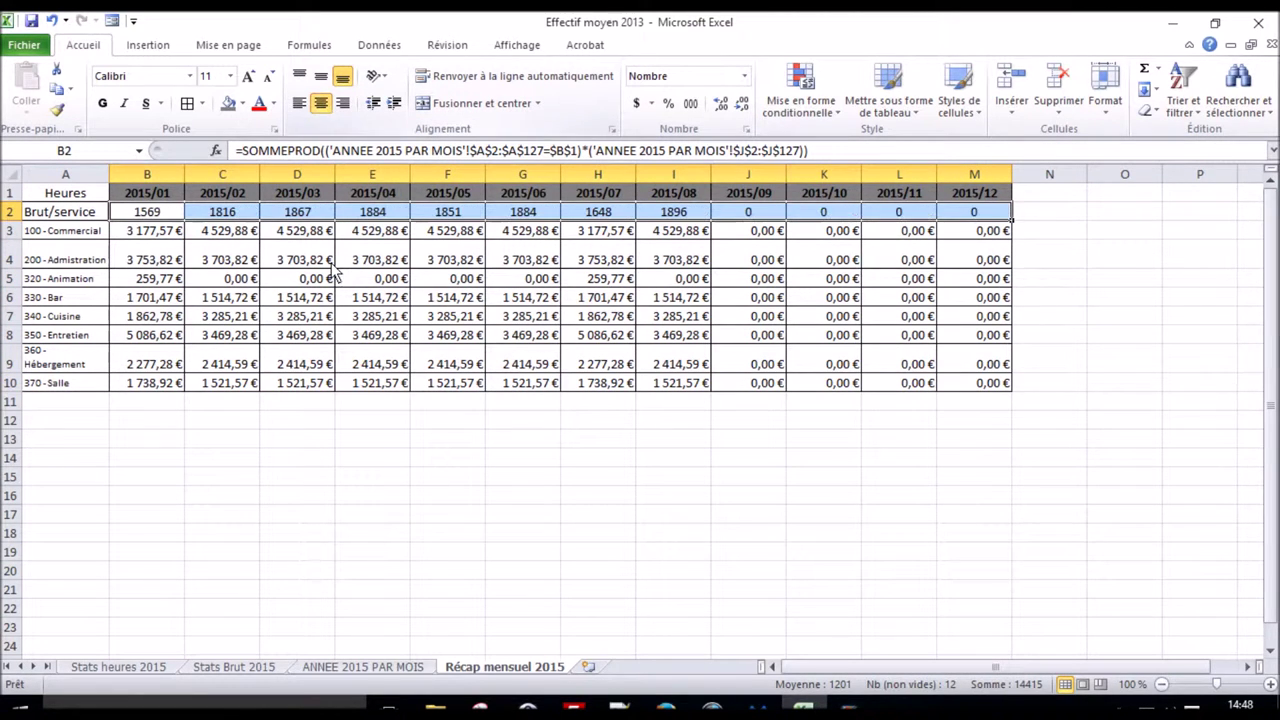
left_click(268, 278)
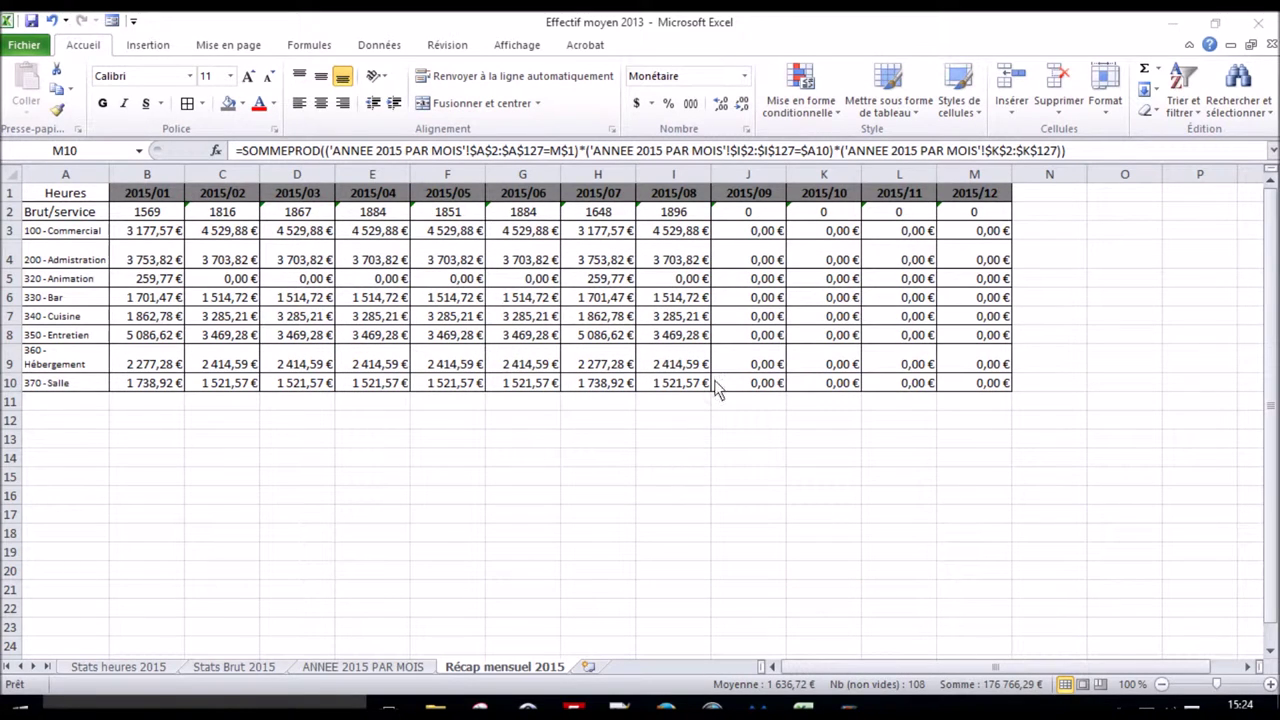
Add a Total header in N1 and AutoSum row 2's hours in N2, giving 14415
left_click(1033, 194)
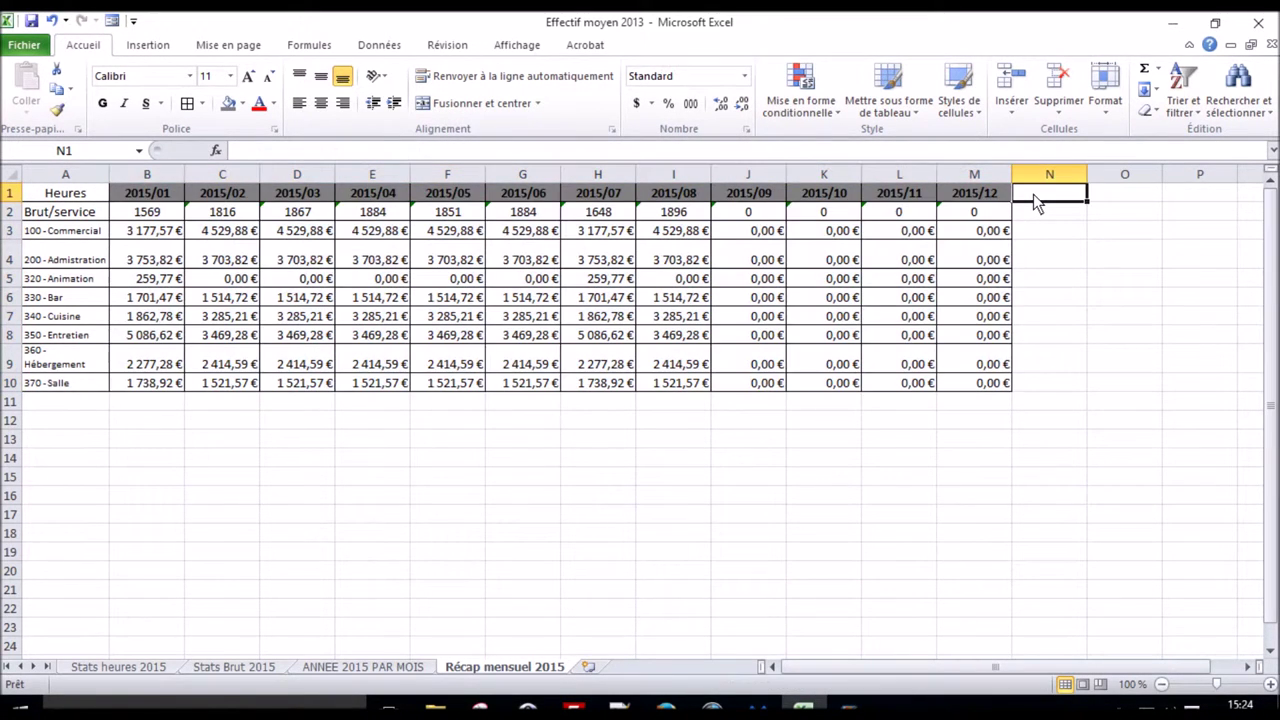
type("Total")
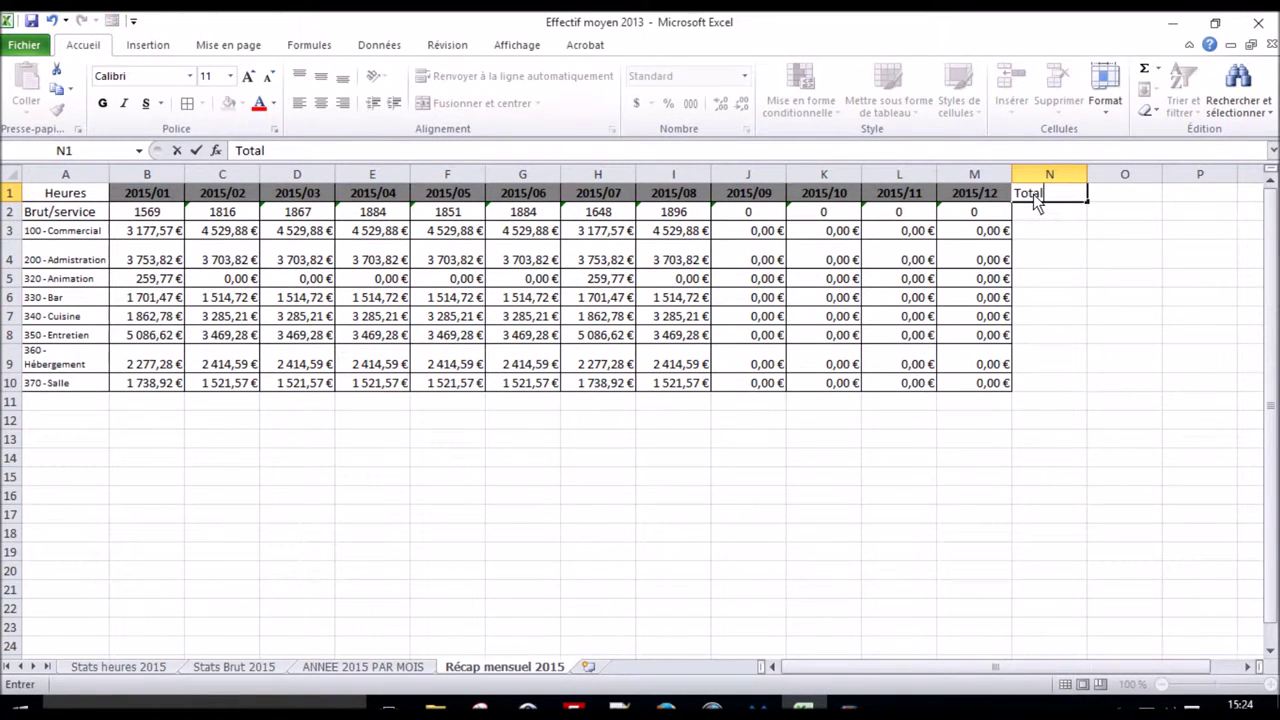
key("Return")
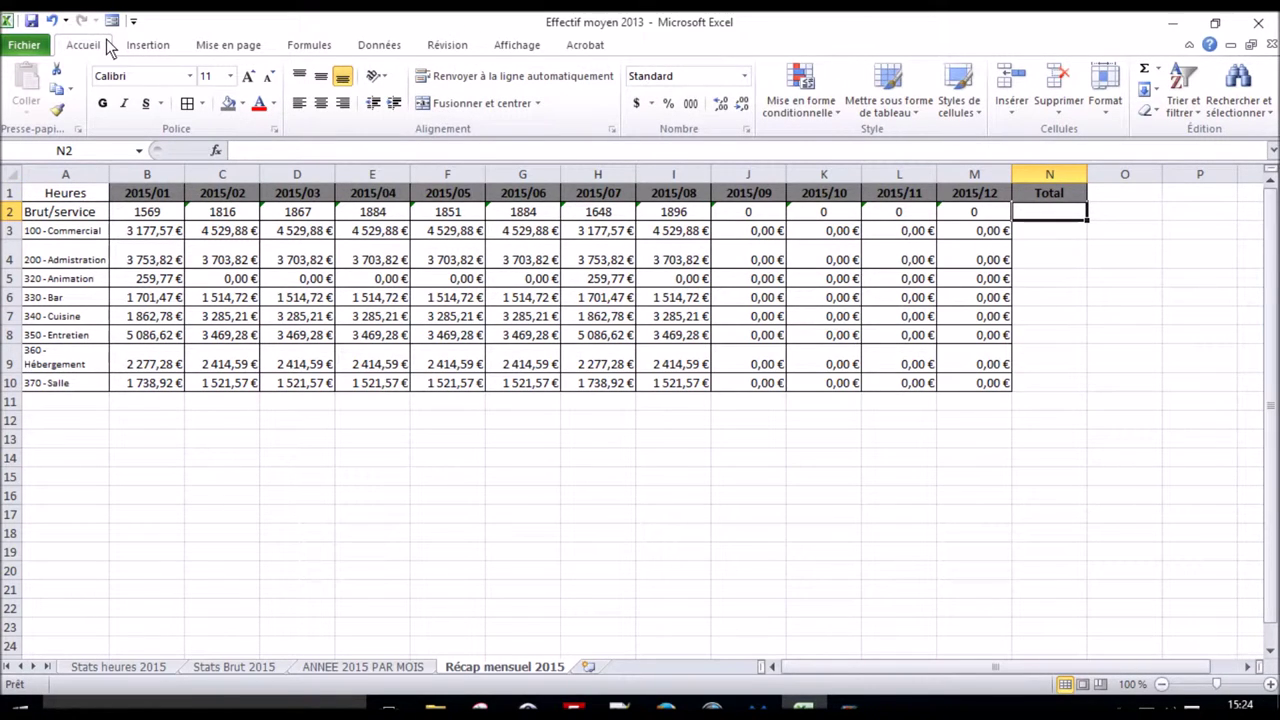
left_click(1145, 70)
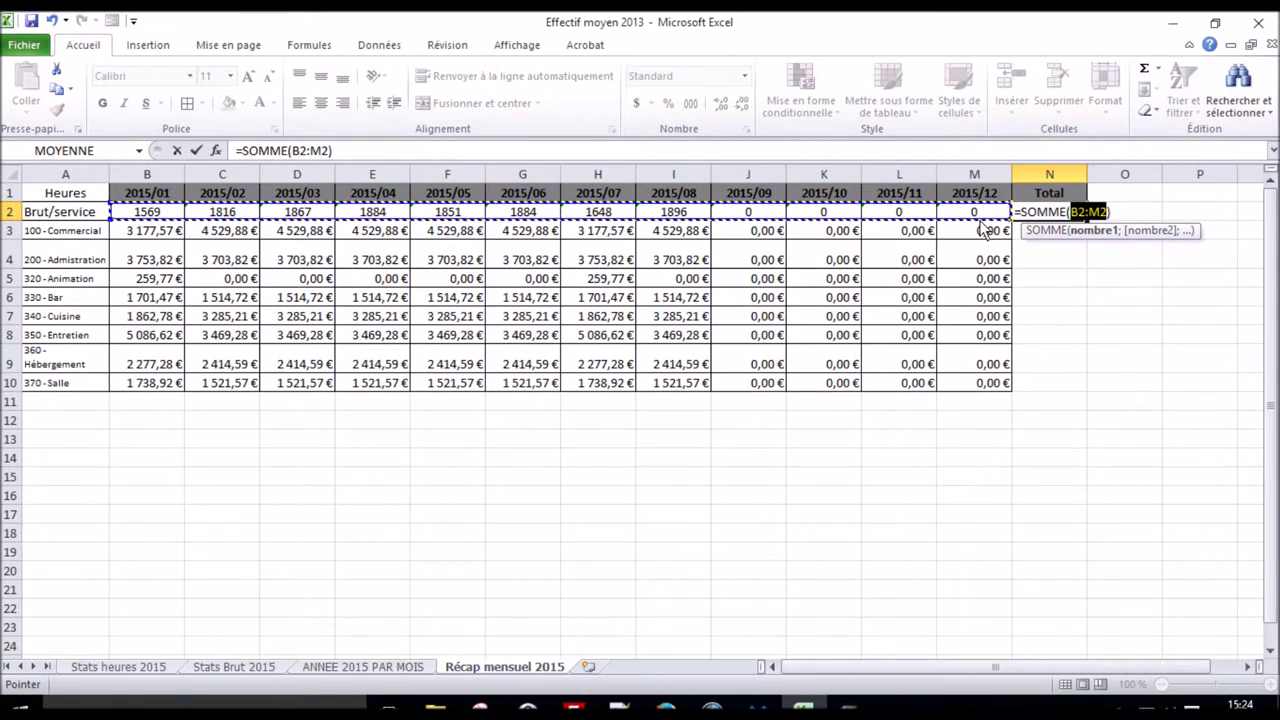
key("Return")
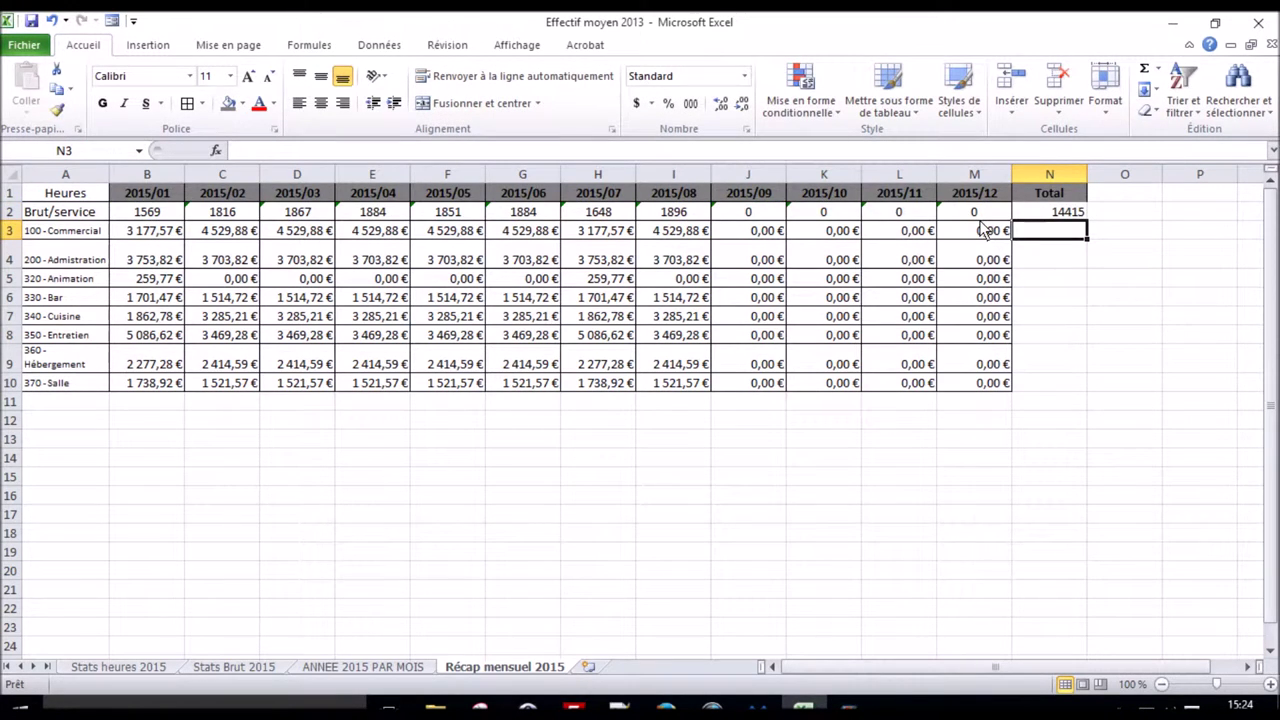
AutoSum the Commercial row in N3 (33 534,42 €) and copy it down to N10
left_click(1145, 70)
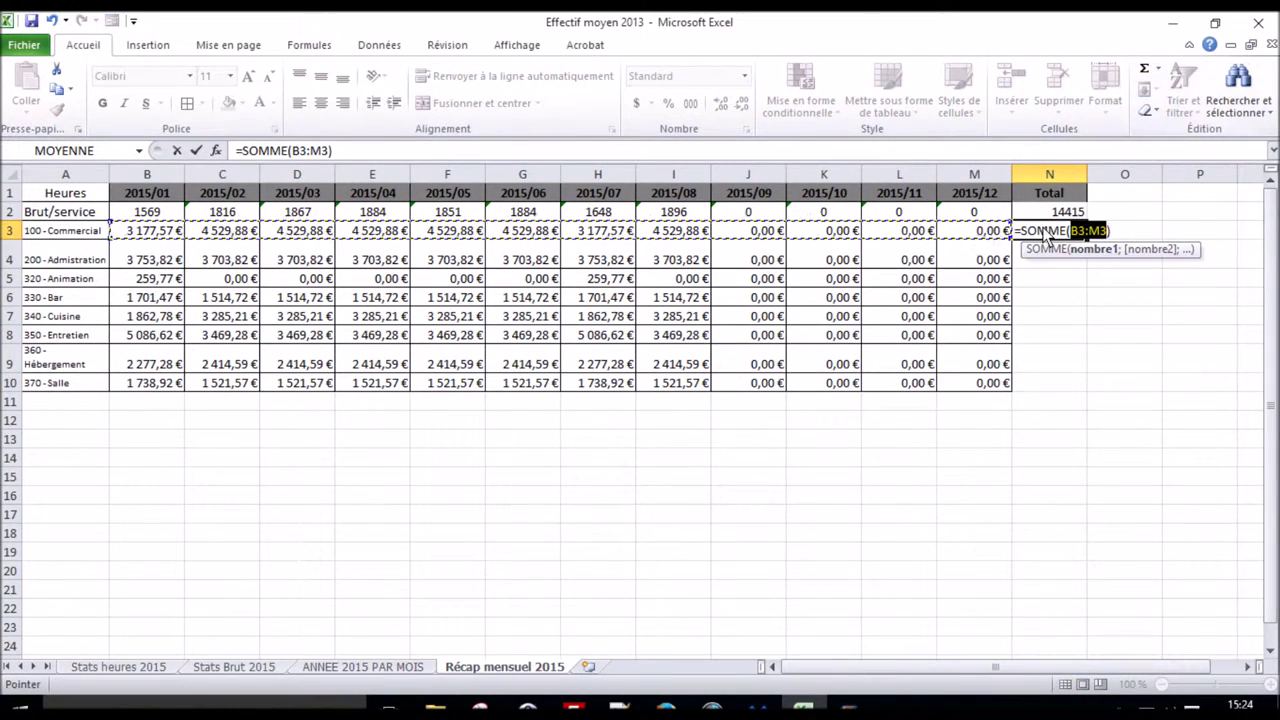
key("Return")
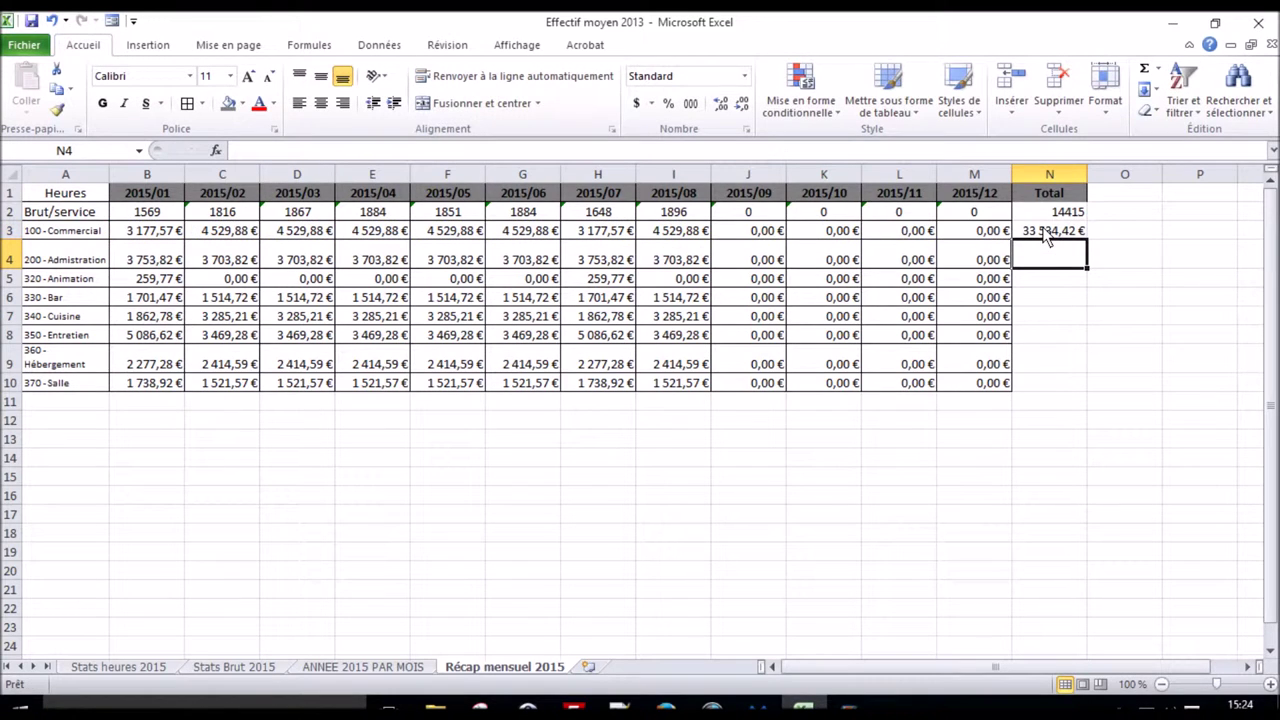
left_click(1045, 235)
left_click(1092, 238)
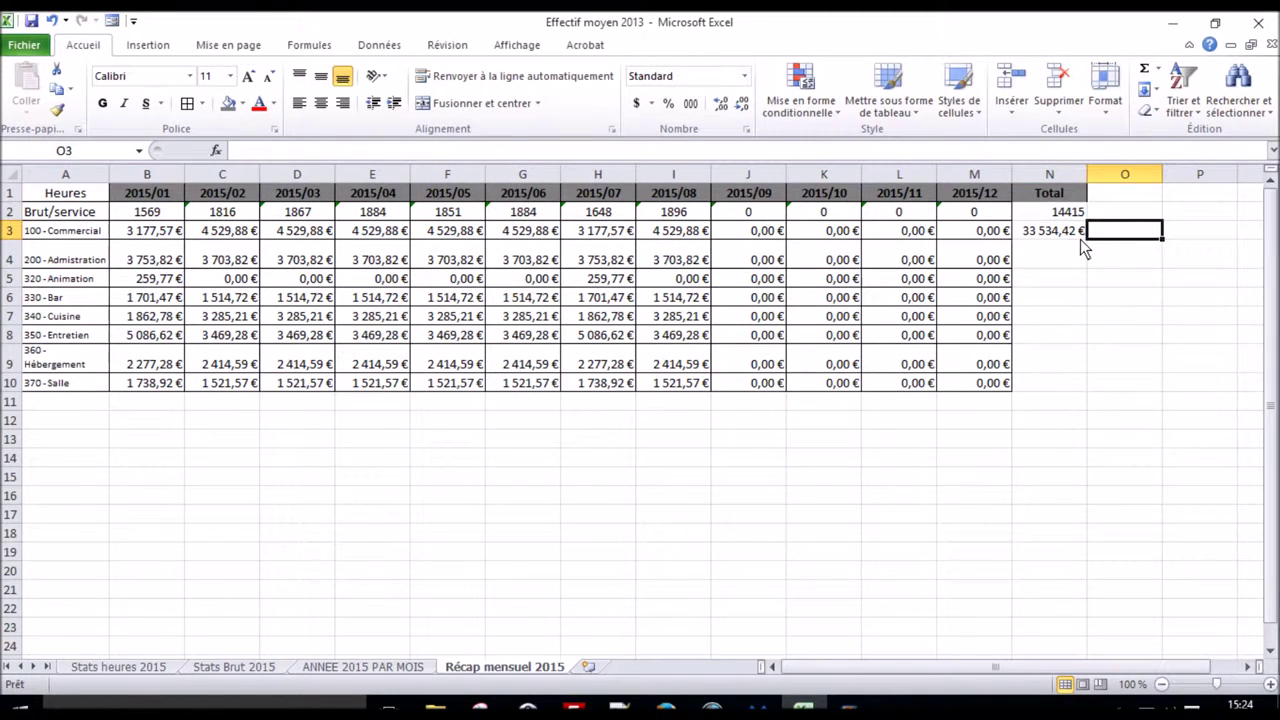
left_click(1077, 238)
left_click_drag(1087, 240, 1065, 392)
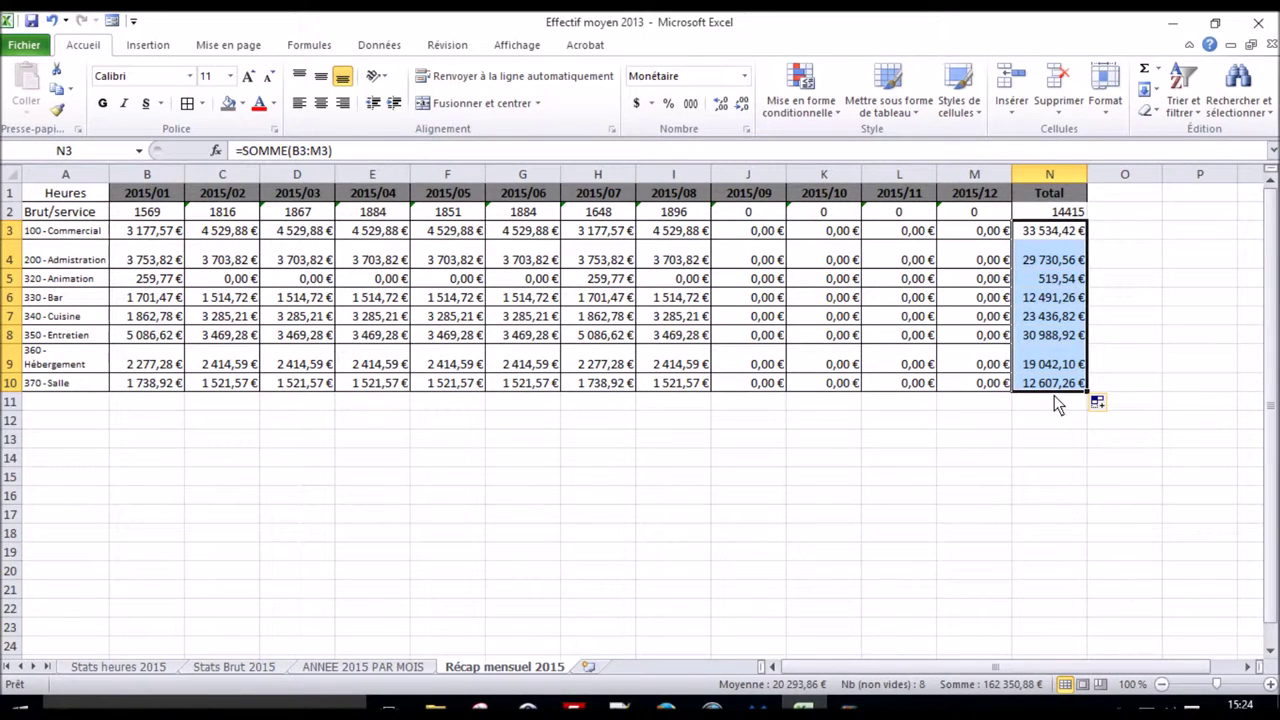
Sum N3:N10 into N11 for a bold grand total of 162 350,88 €
left_click(1058, 404)
left_click(1144, 68)
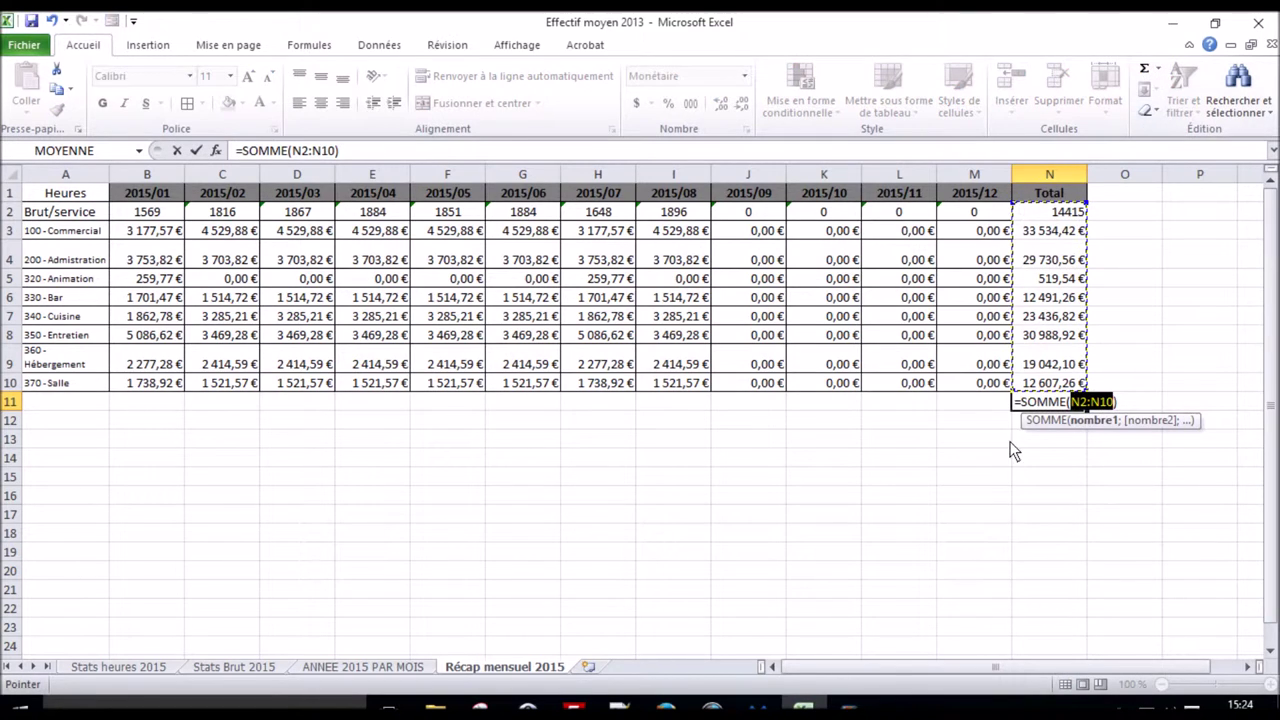
left_click_drag(1031, 384, 1027, 243)
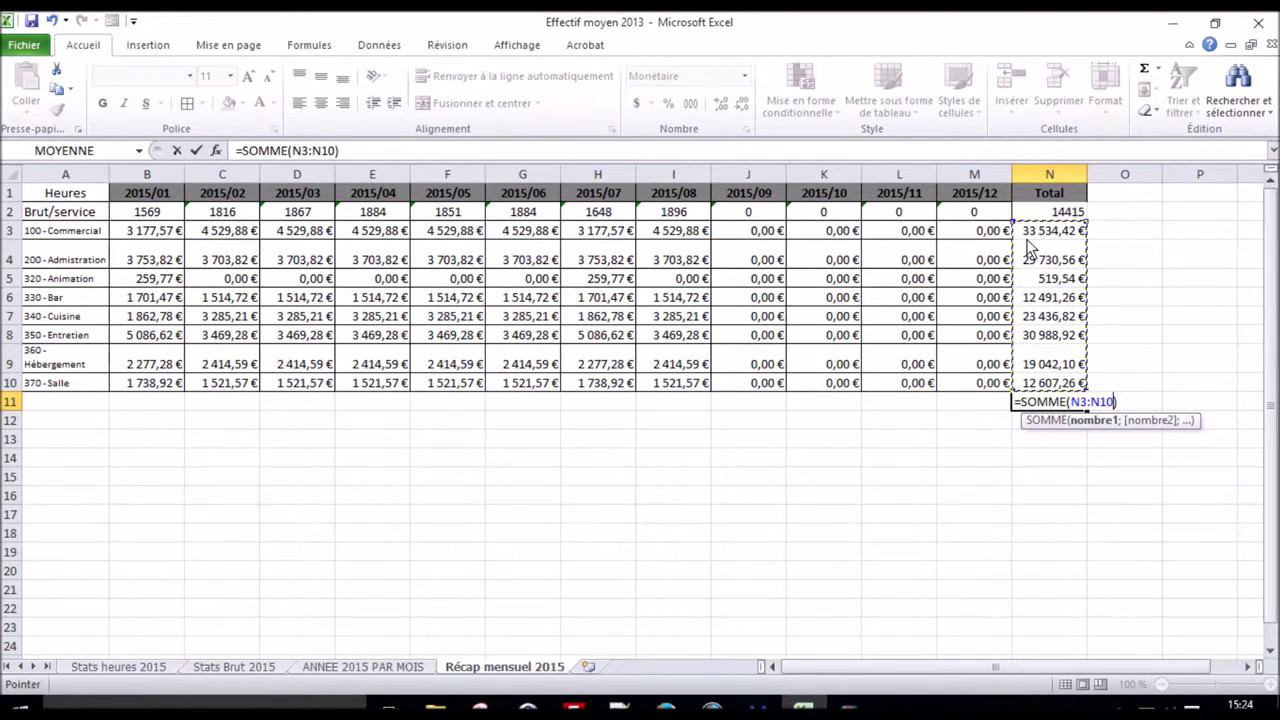
key("Return")
key("Up")
key("ctrl+g")
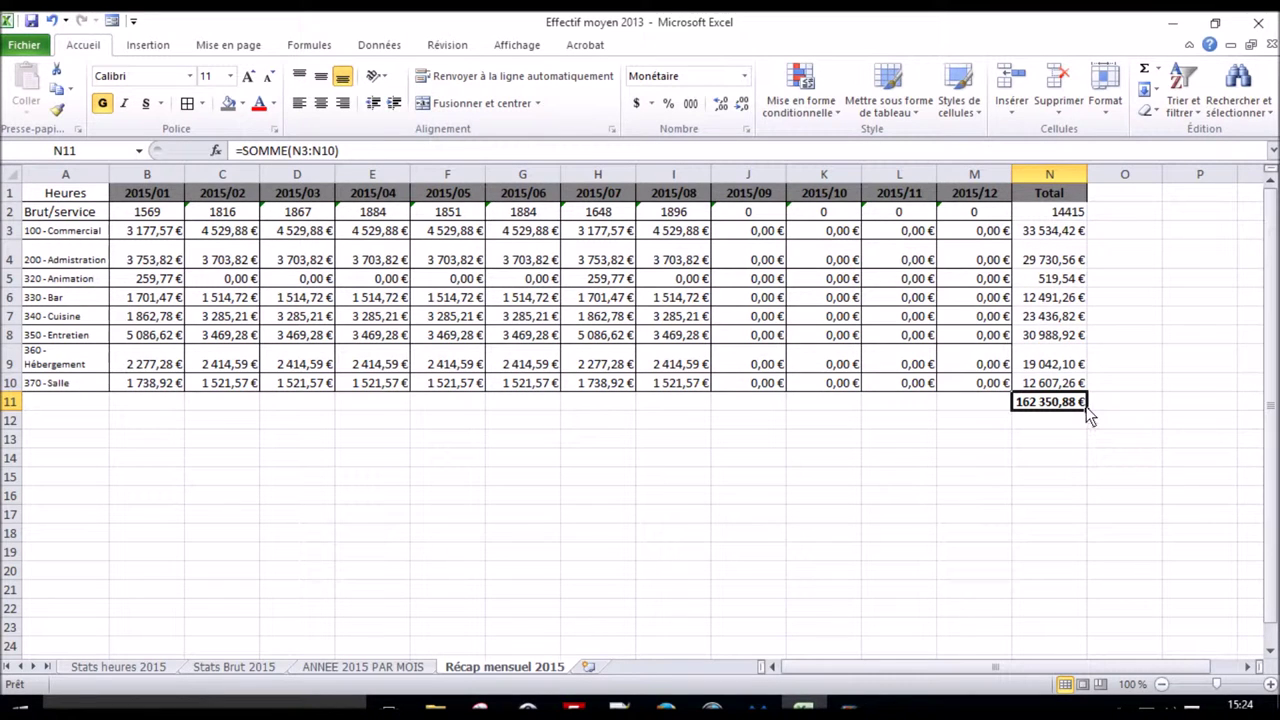
Fill the total formula left across B11:M11 and label A11 'Total Brut'
left_click_drag(1088, 416, 126, 419)
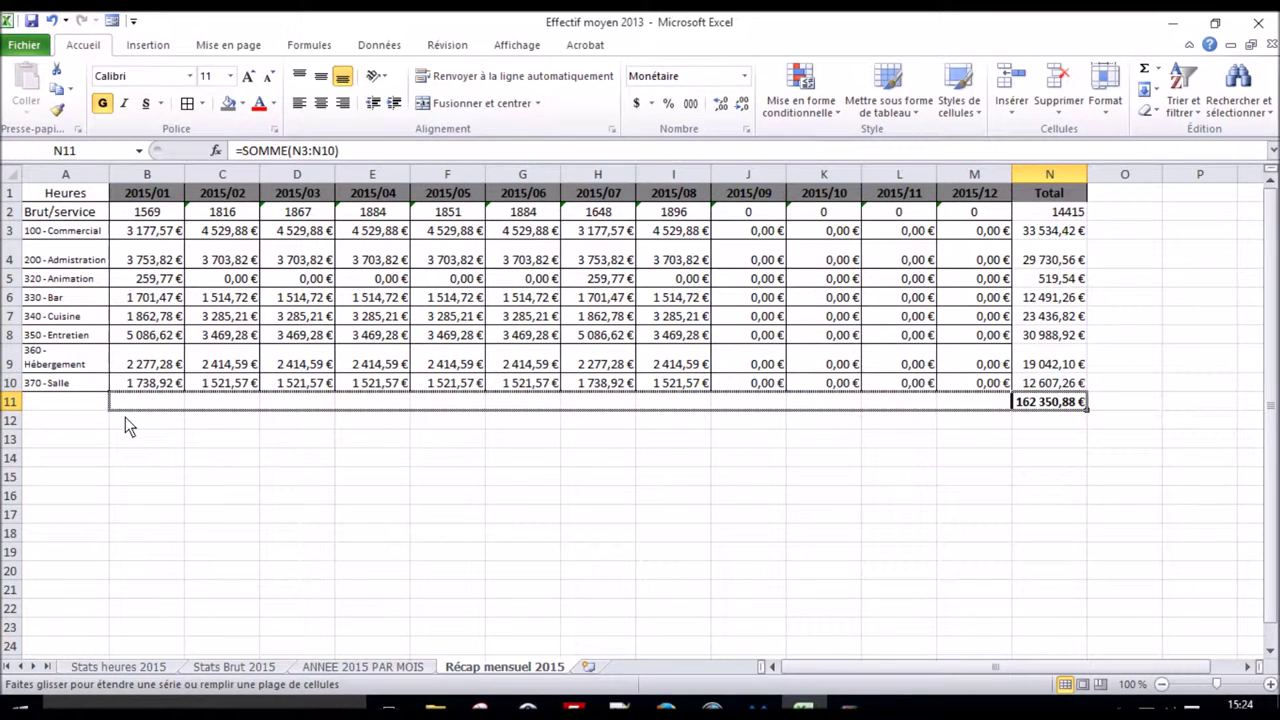
left_click_drag(125, 424, 125, 424)
left_click(92, 407)
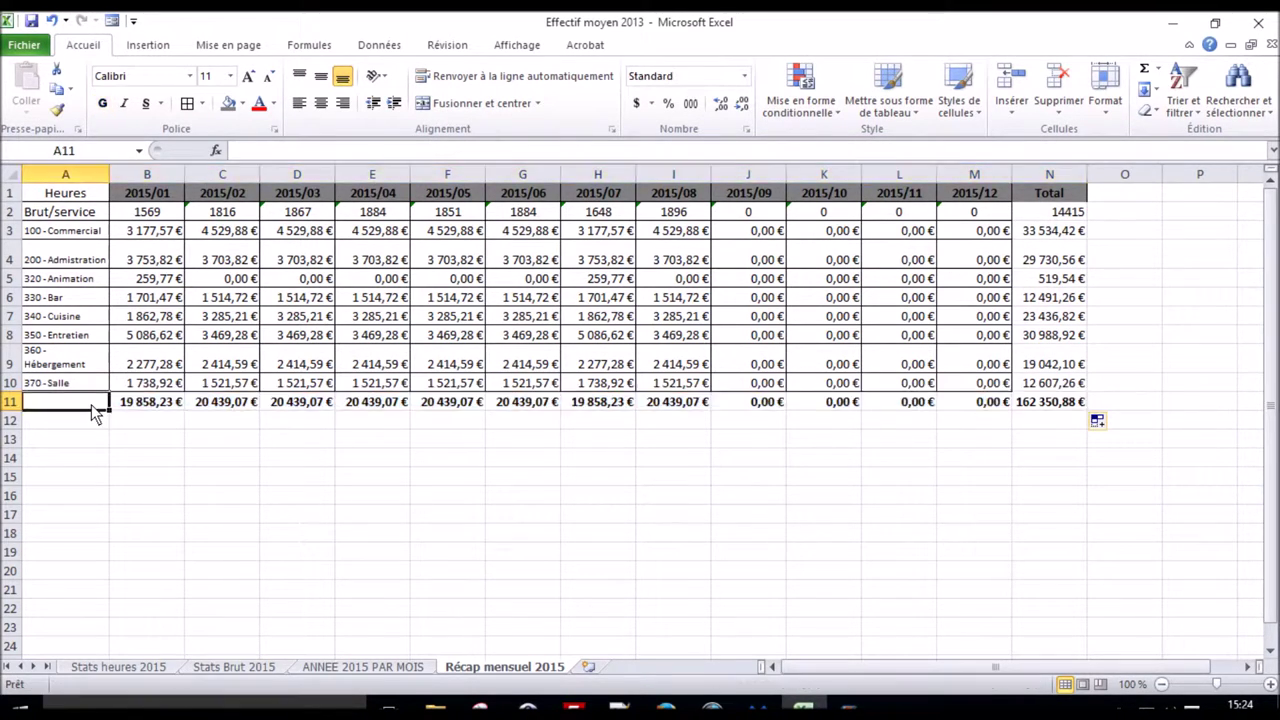
type("Total Brut")
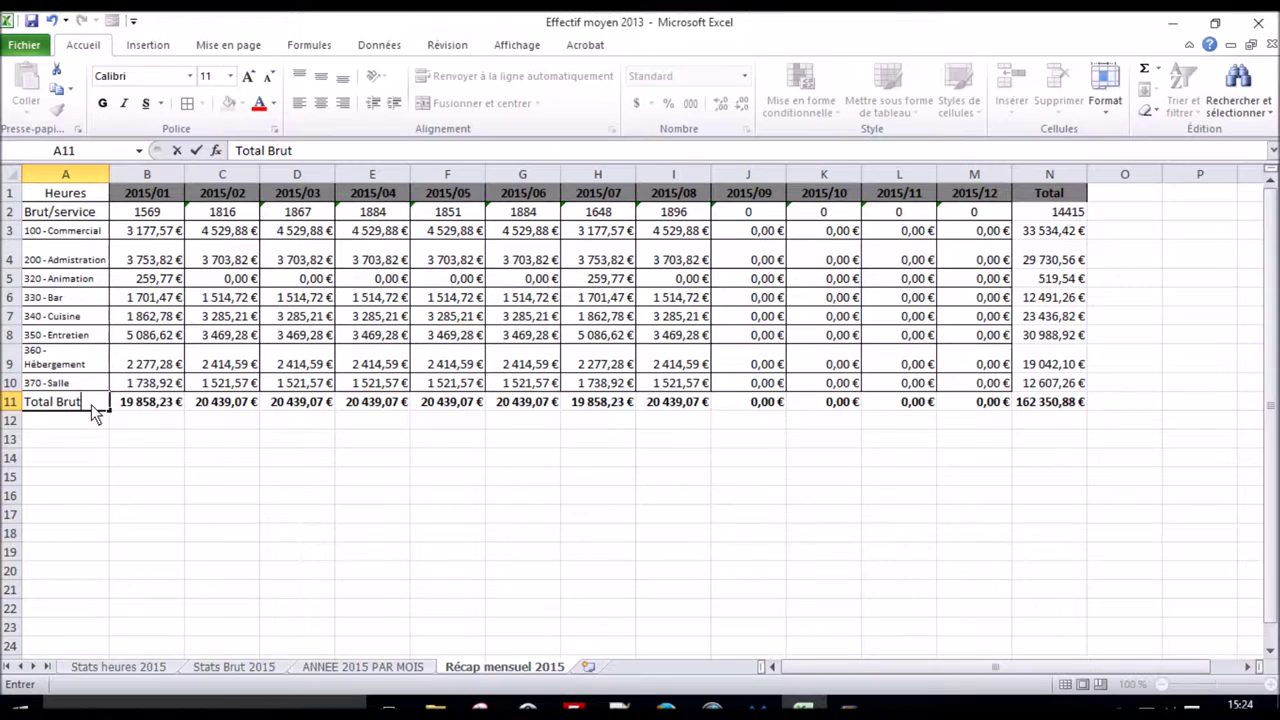
key("Return")
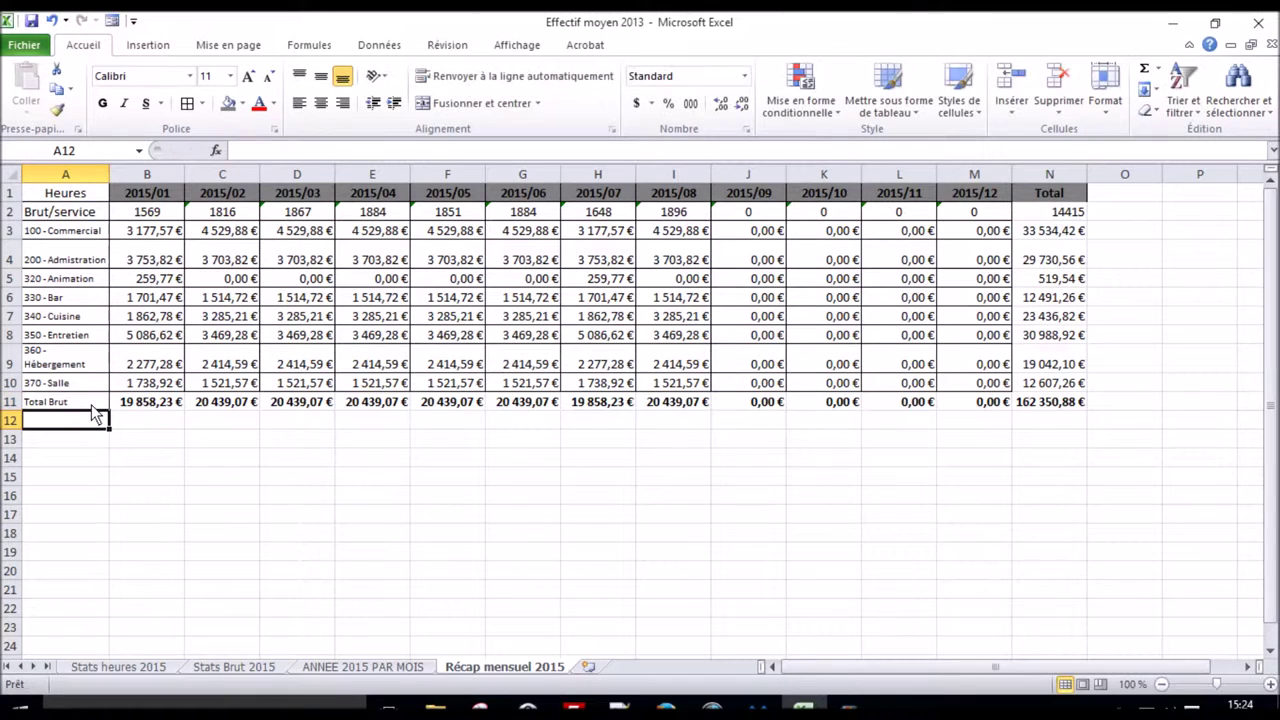
Give the Total Brut label a fill and add borders to the Total column N1:N11
left_click(92, 407)
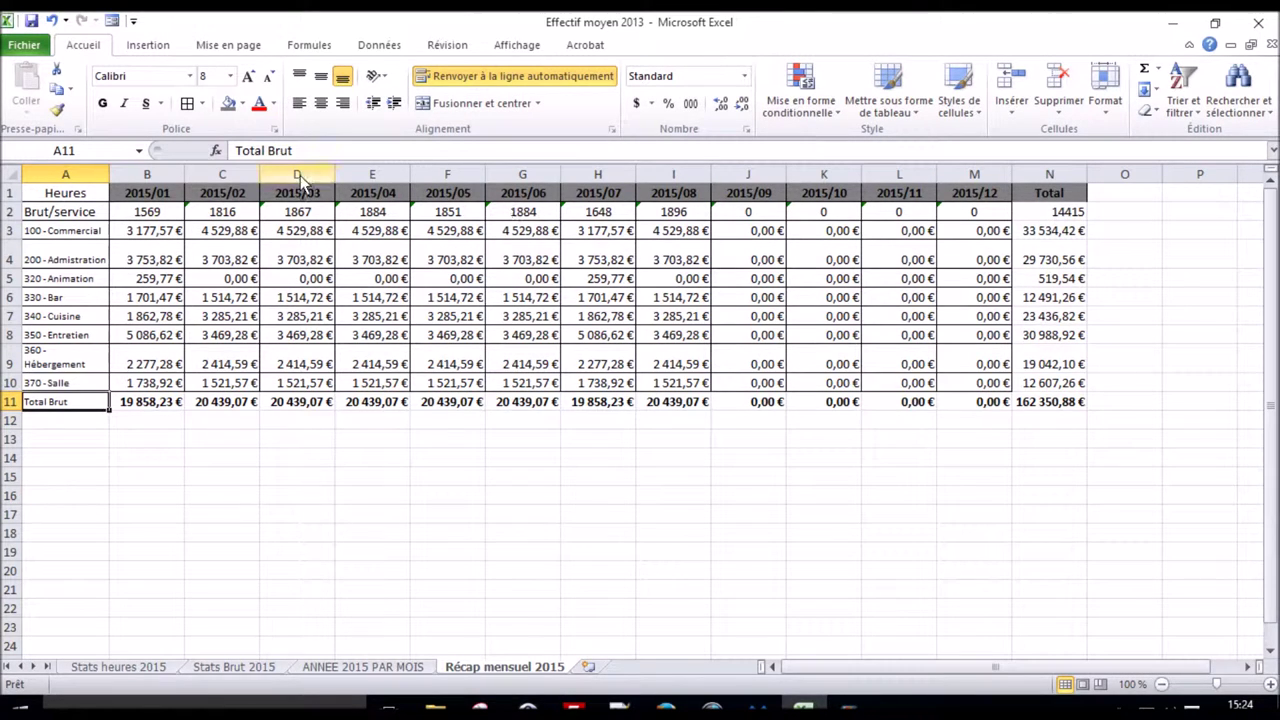
left_click(228, 103)
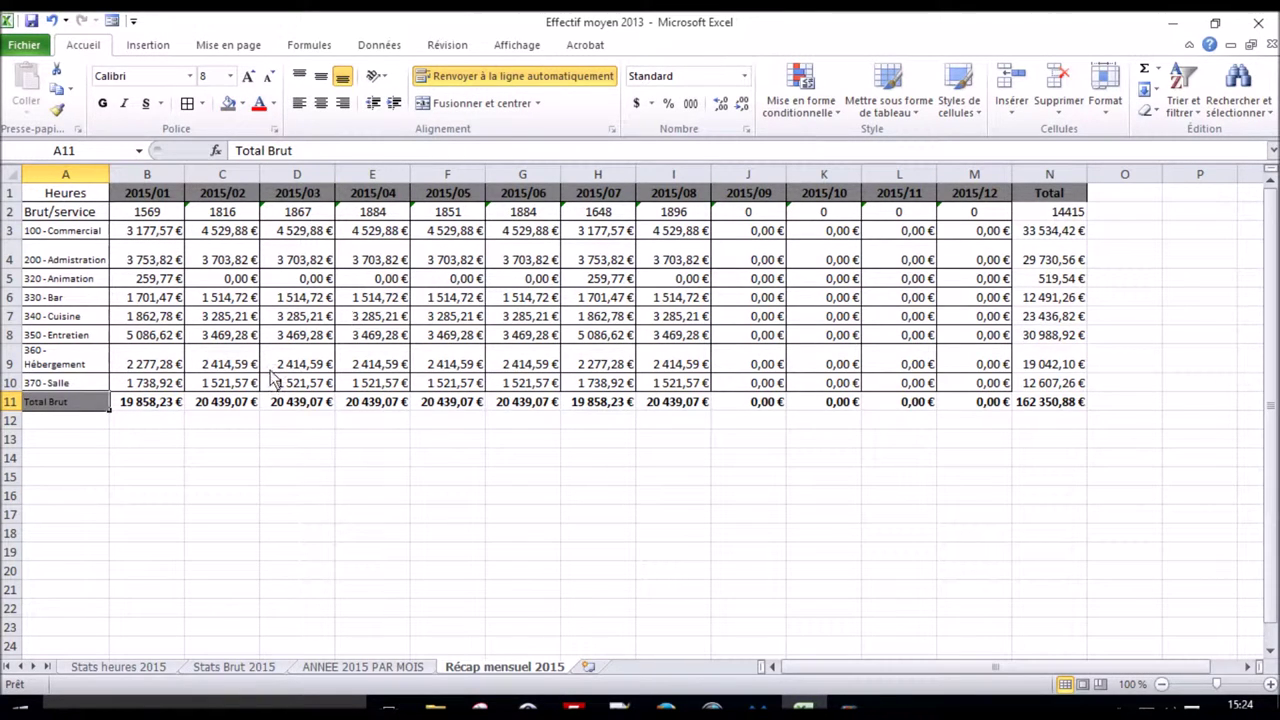
left_click_drag(100, 408, 1048, 414)
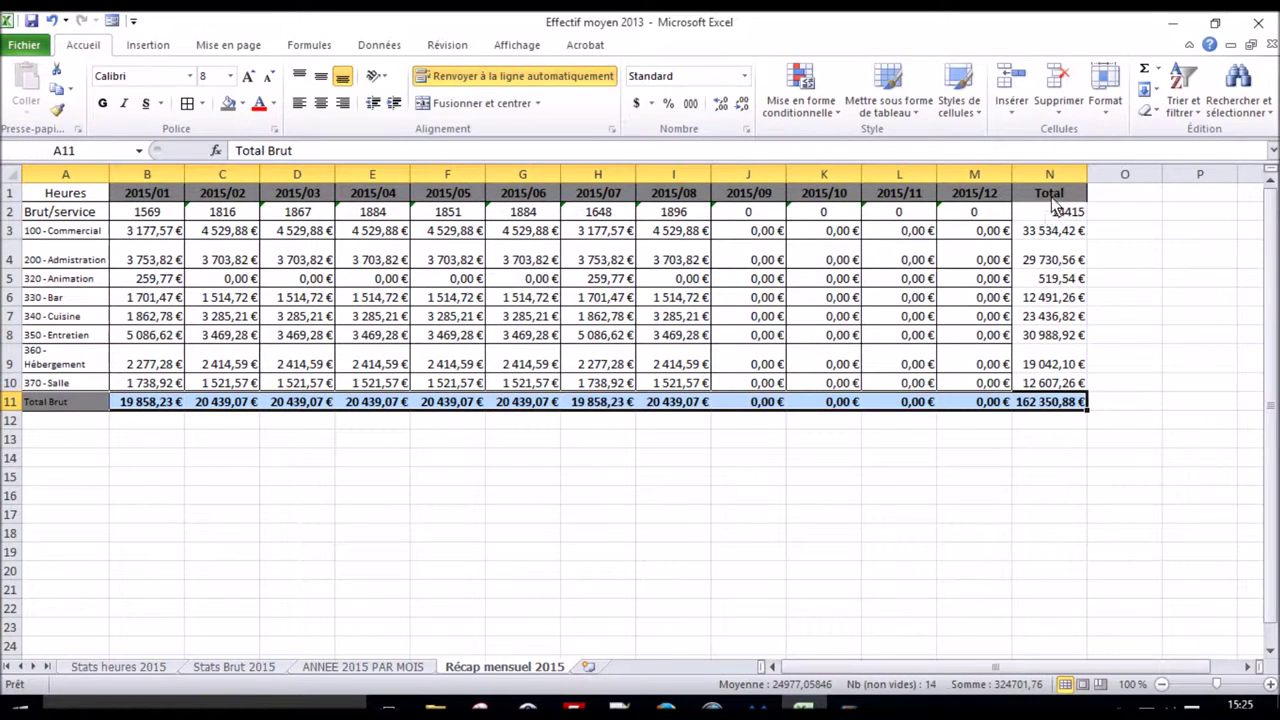
left_click_drag(1050, 200, 1050, 404)
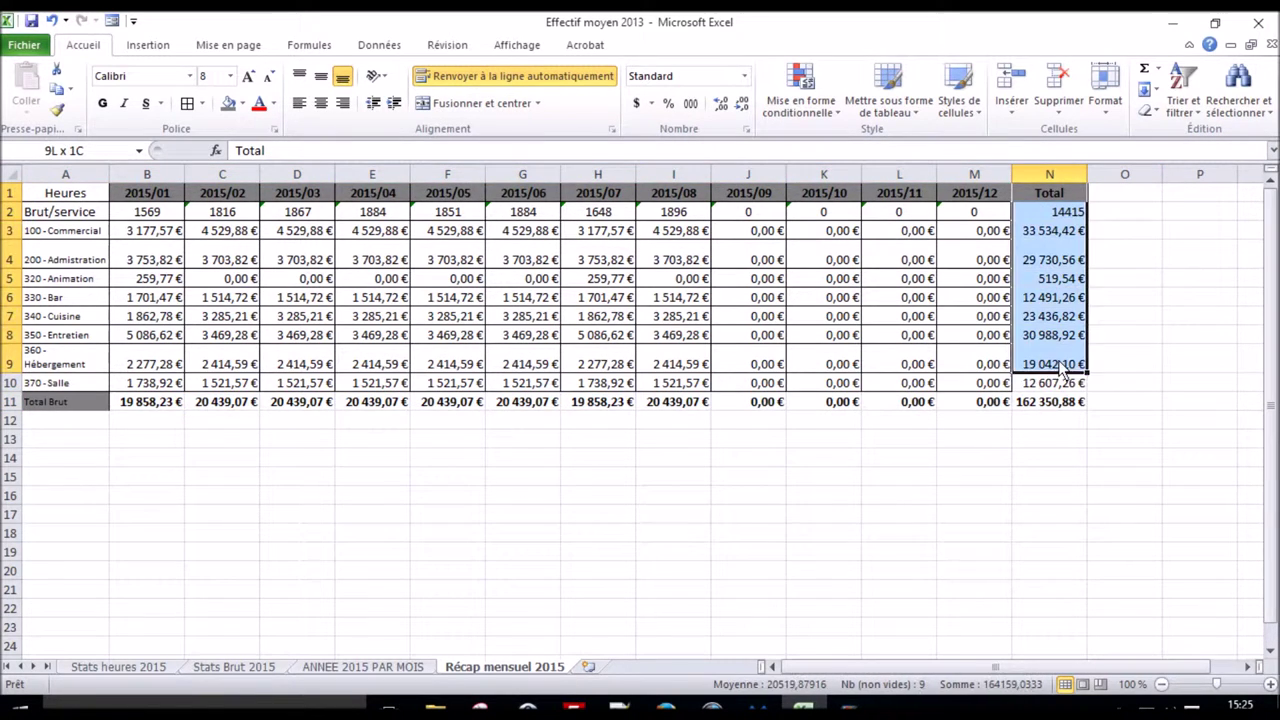
left_click(189, 108)
Shade the totals row A11:N11 a light tan fill colour
left_click_drag(85, 403, 1075, 405)
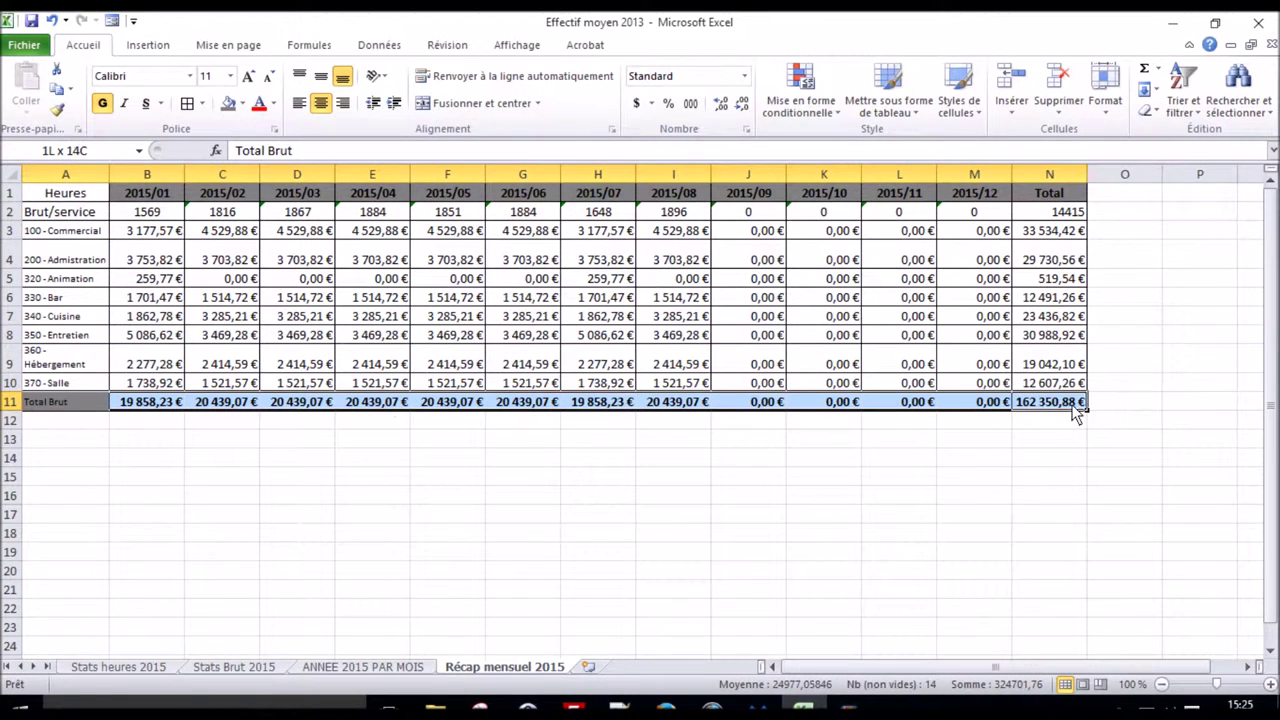
left_click(242, 103)
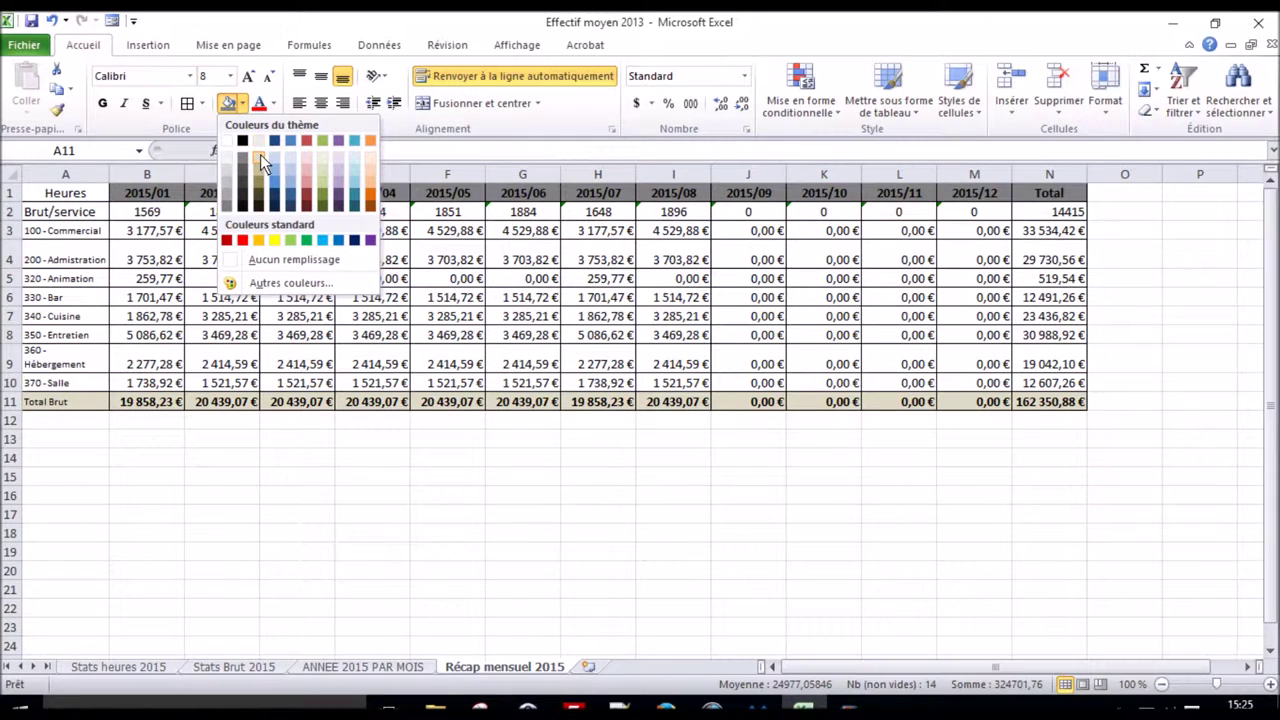
left_click(260, 154)
left_click_drag(1066, 213, 1055, 383)
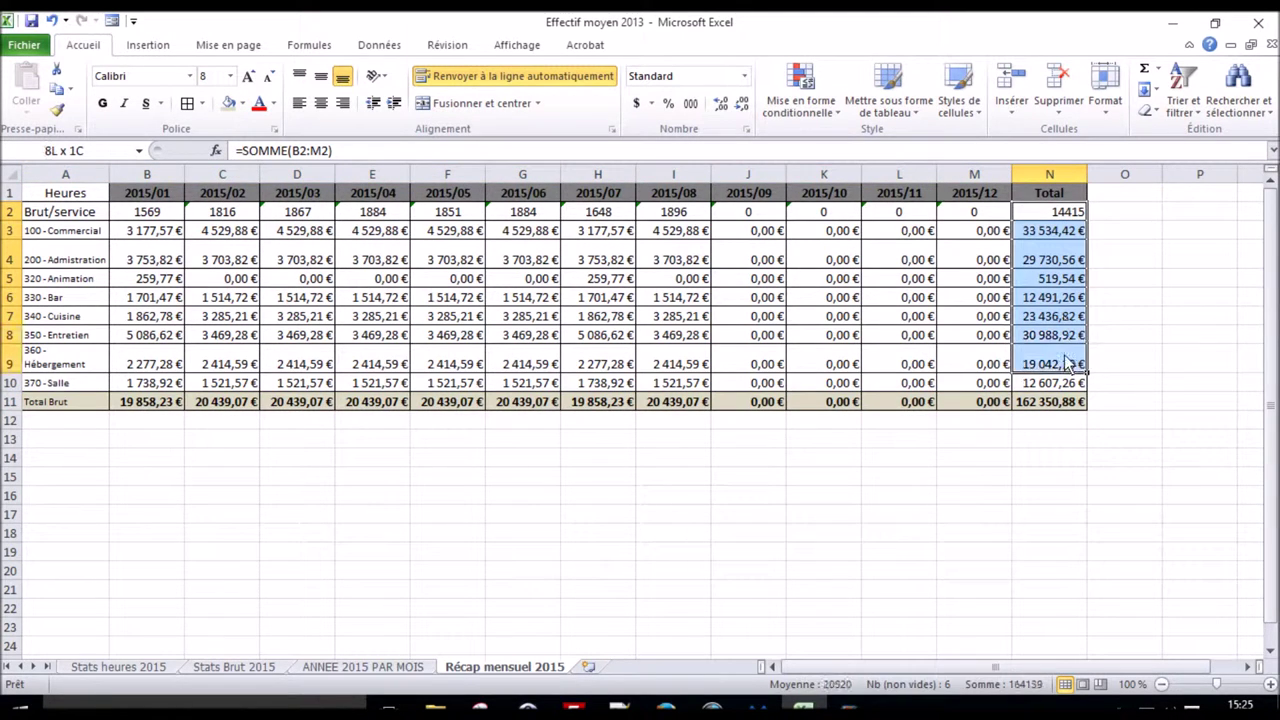
Shade N2:N10 tan and Replace All 127 with 999 in B2:M10's formulas, revealing 2015/09 figures
left_click(229, 104)
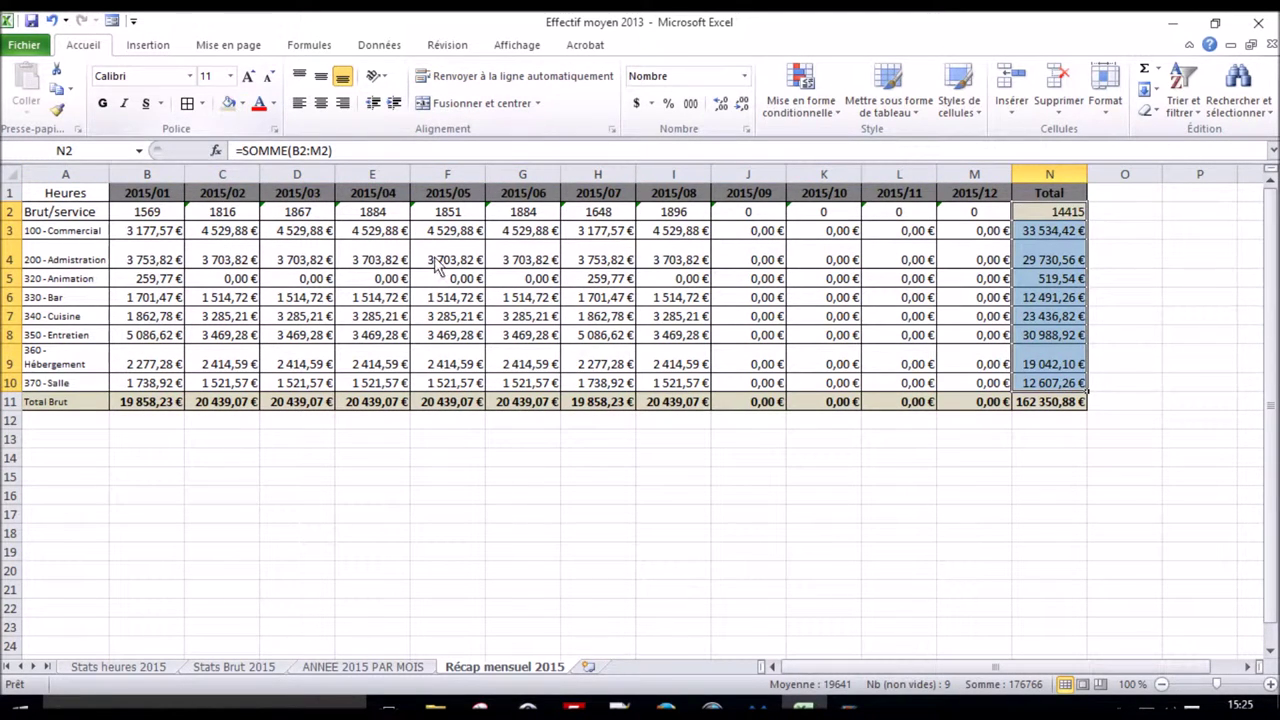
mouse_move(138, 213)
left_mouse_down()
mouse_move(900, 348)
mouse_move(939, 378)
left_mouse_up()
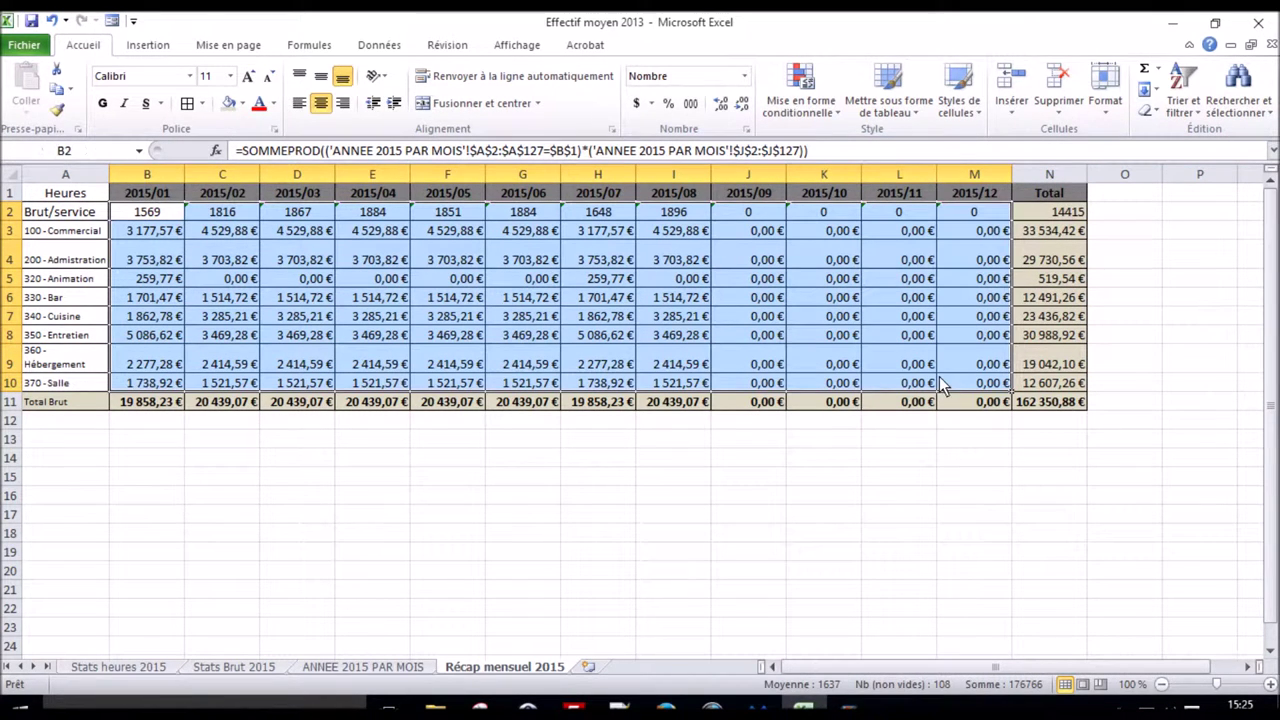
key("ctrl+f")
left_click(365, 333)
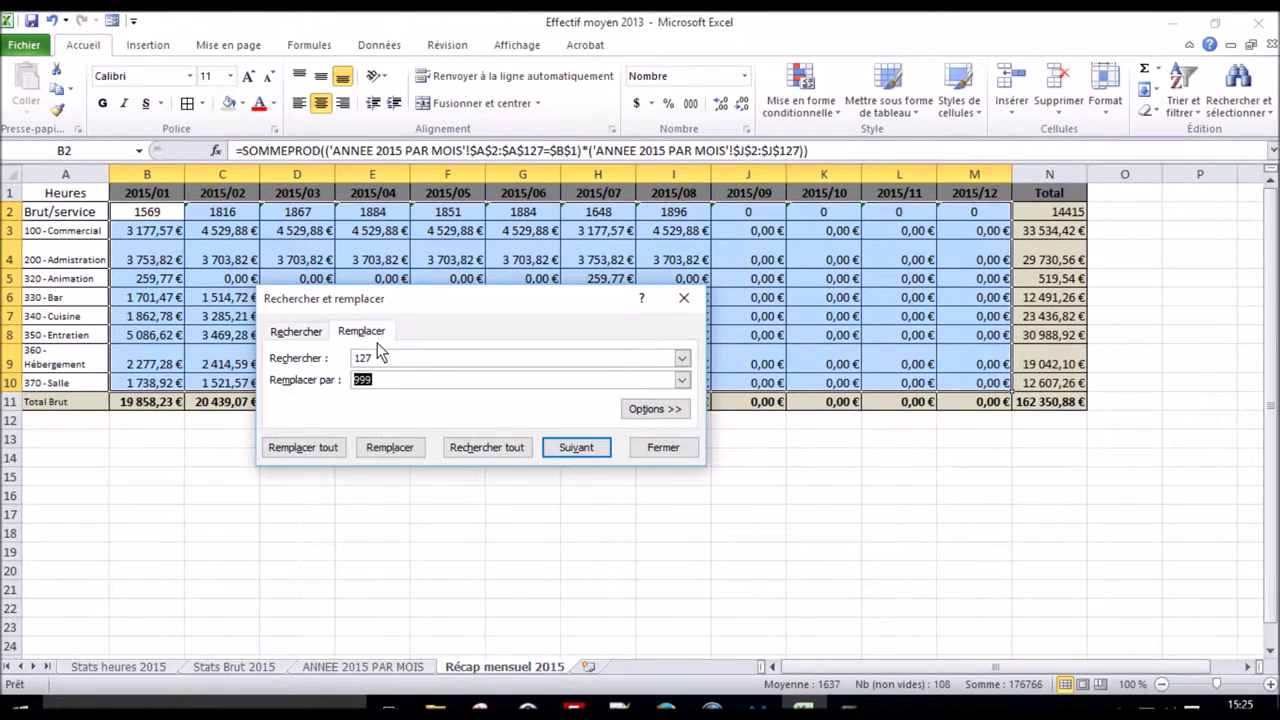
left_click(376, 384)
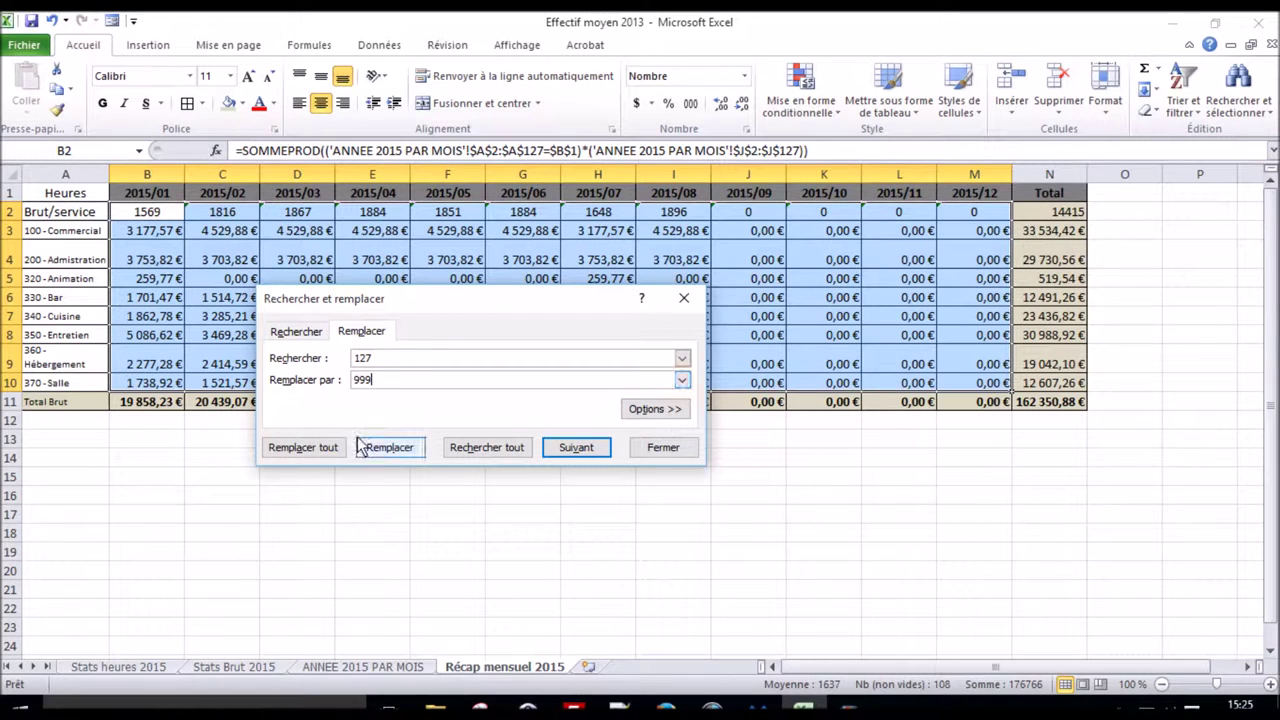
left_click(322, 452)
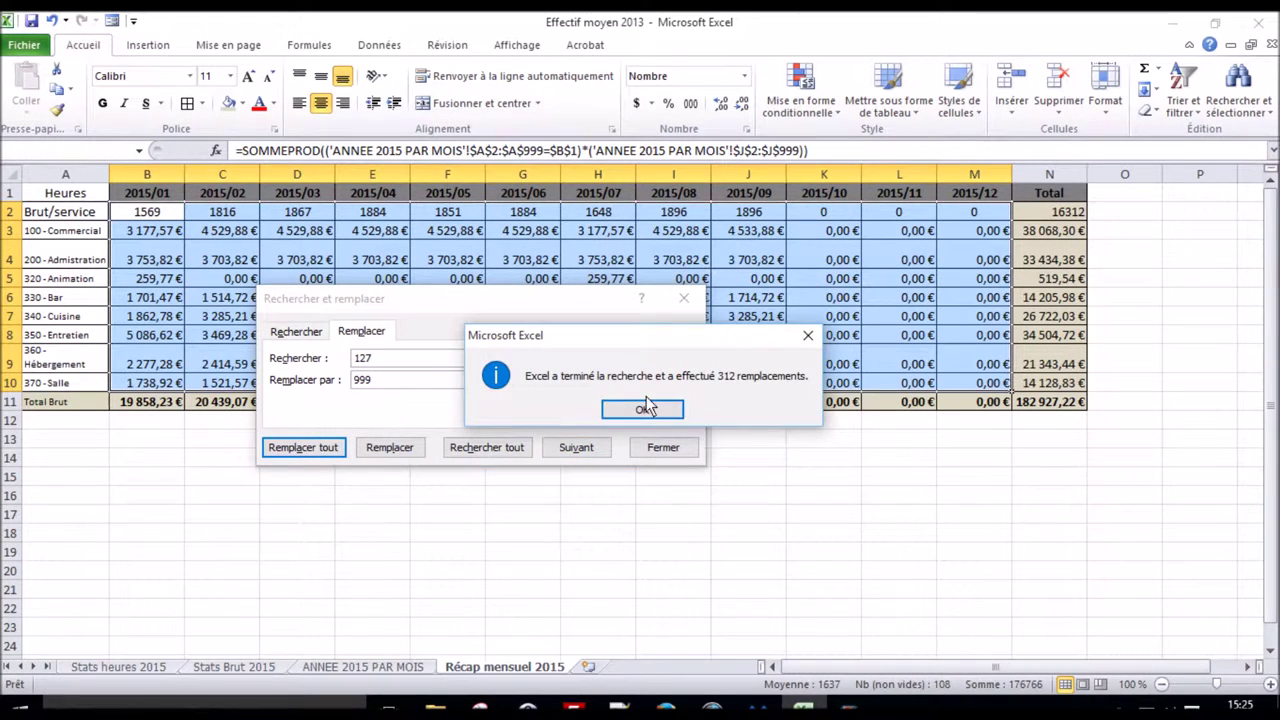
left_click(645, 411)
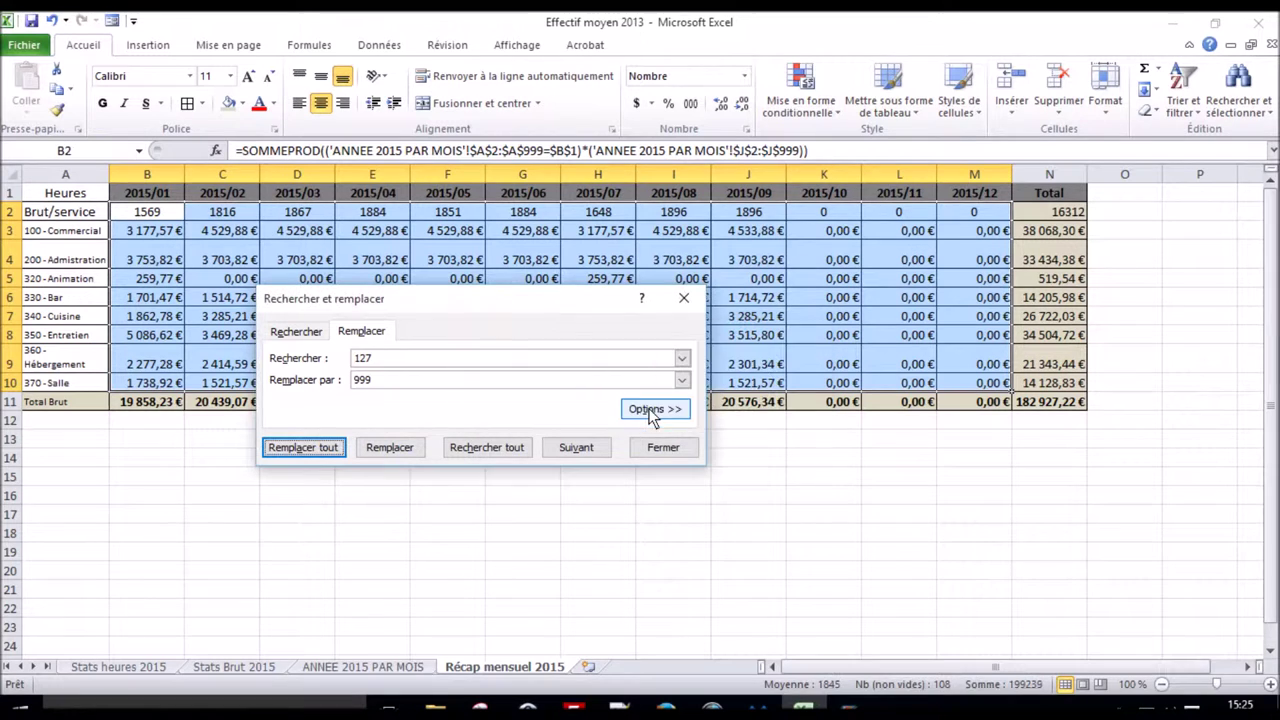
left_click(664, 449)
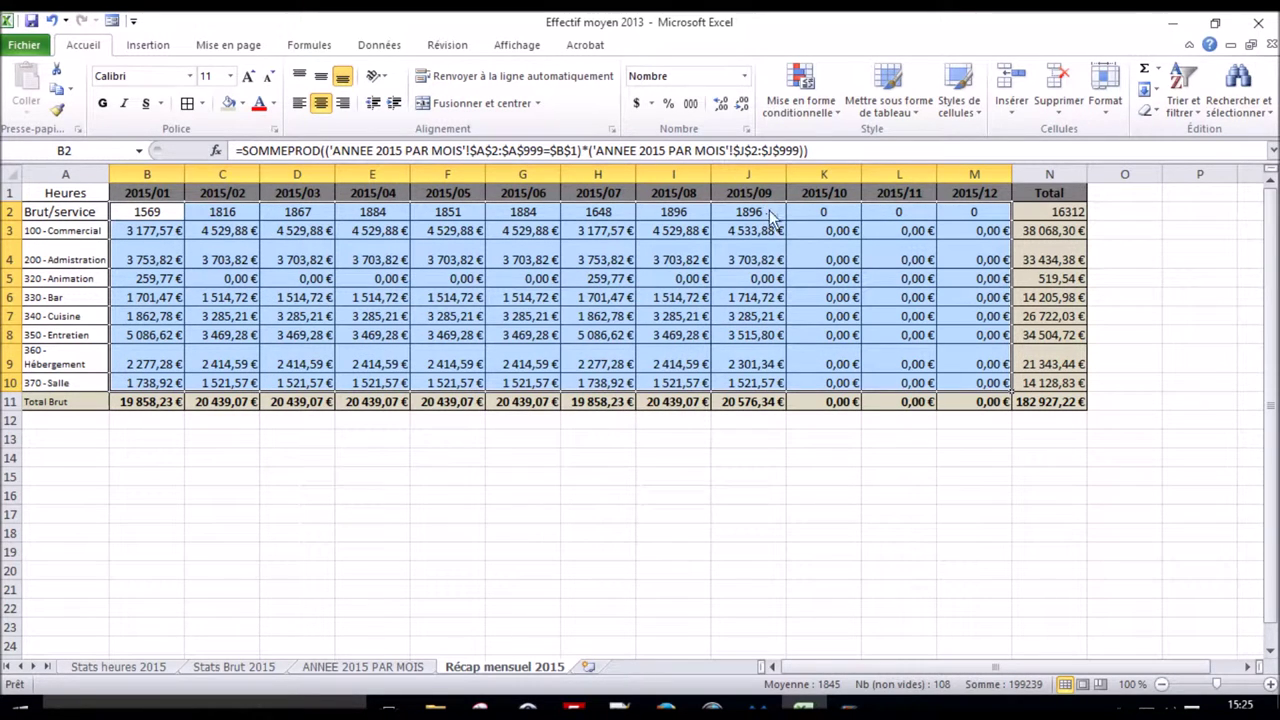
left_click(777, 408)
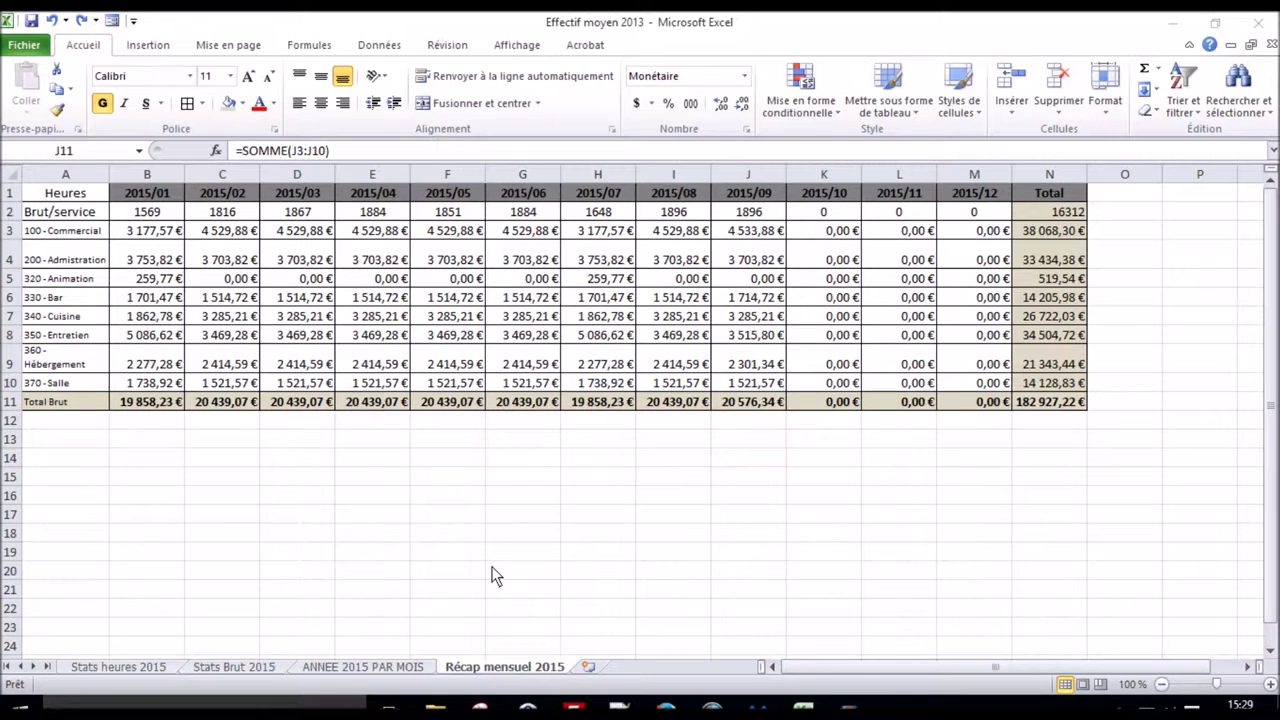
Refresh the Stats Brut 2015 pivot and tick 2015/09 in its month column filter
key("F2")
left_click(1046, 405)
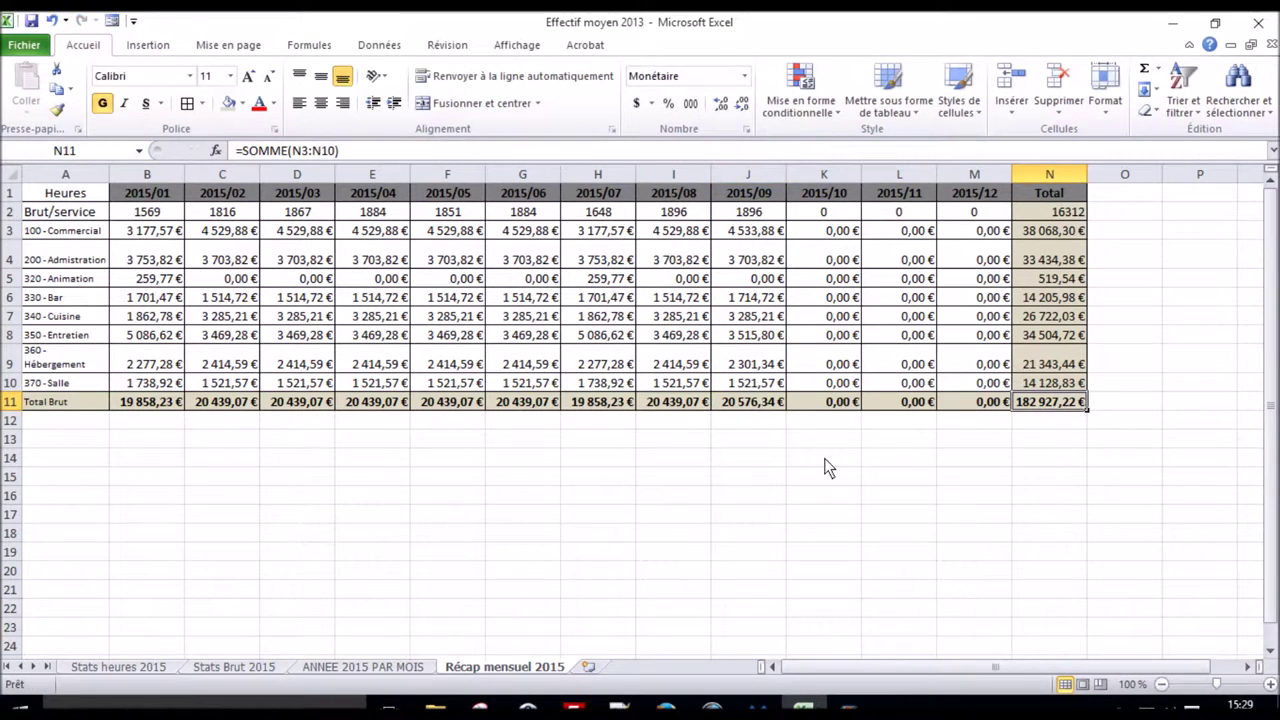
left_click(279, 669)
right_click(758, 370)
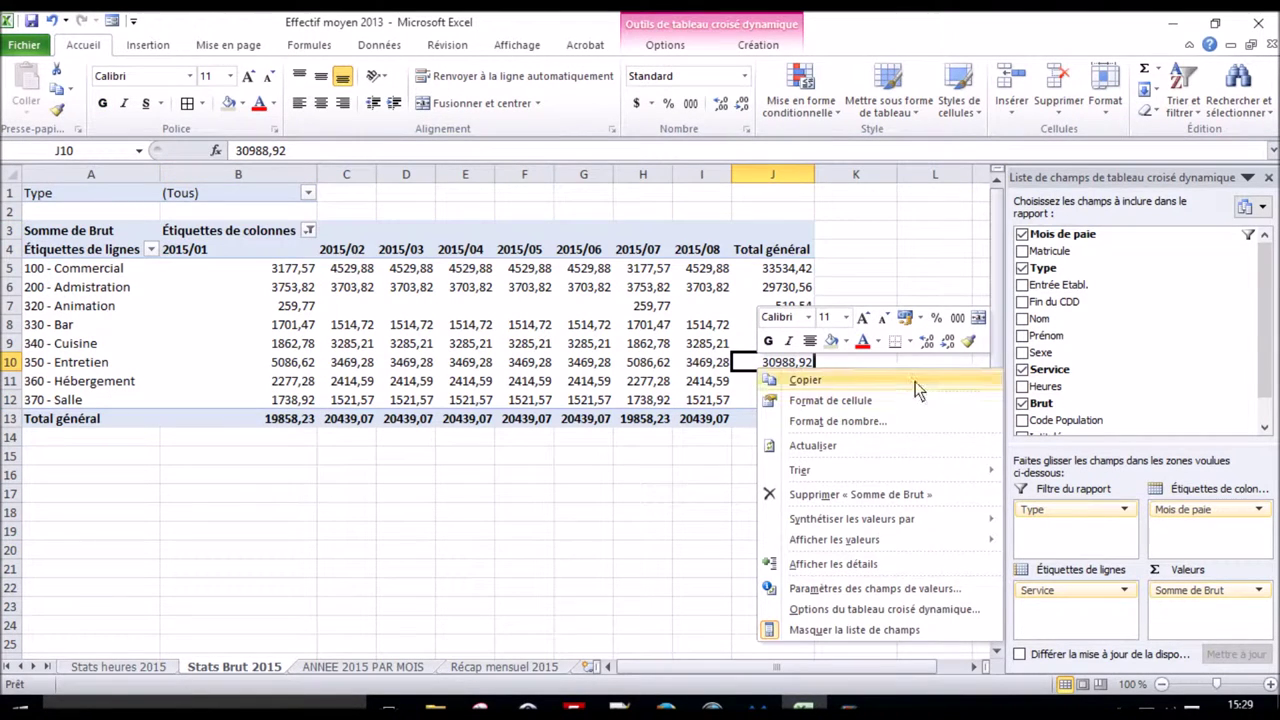
left_click(864, 443)
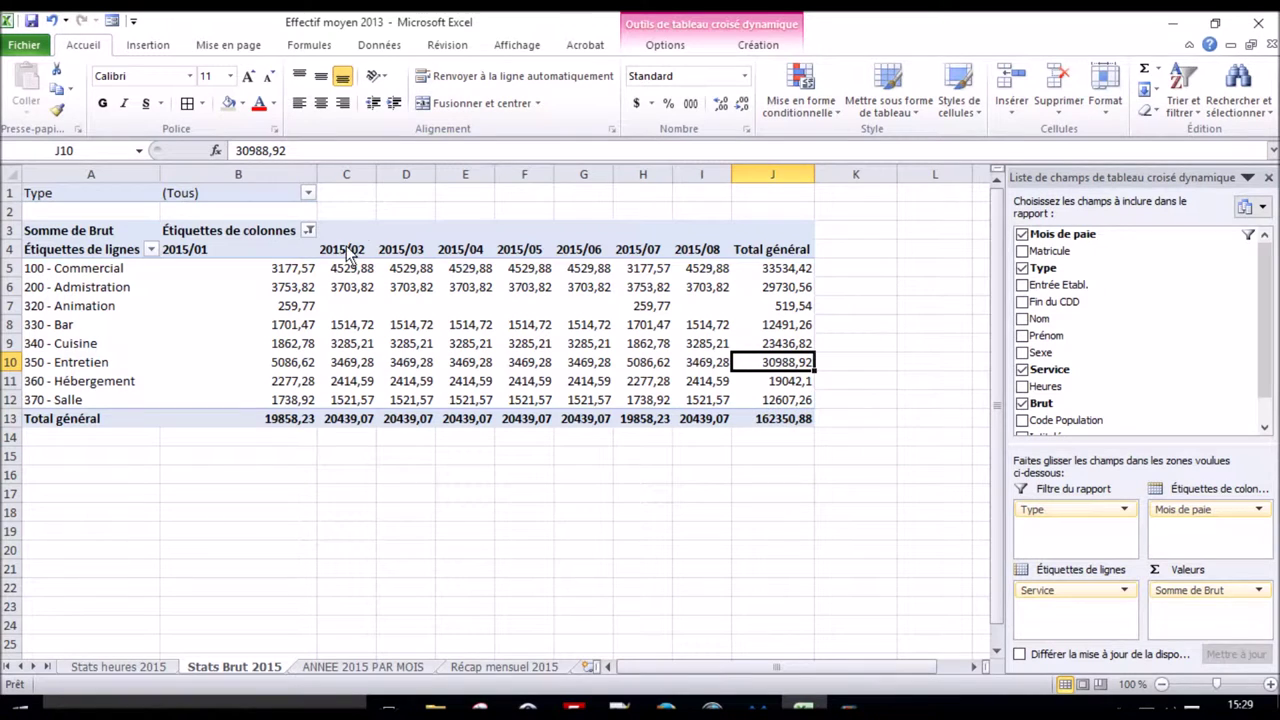
left_click(309, 230)
scroll(218, 478, "down", 1)
left_click(147, 538)
left_click(195, 578)
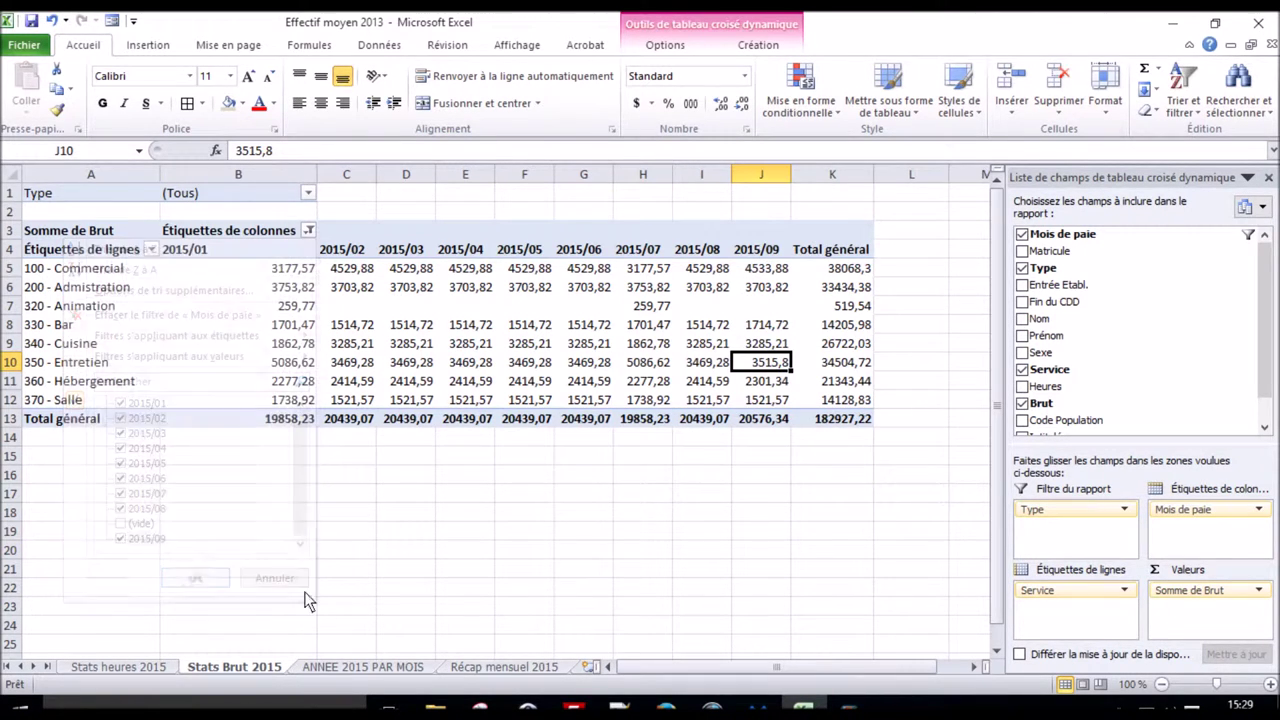
Enter a K14 check subtracting 'Récap mensuel 2015'!N11 from the pivot total 182927,22, returning 0
left_click(803, 419)
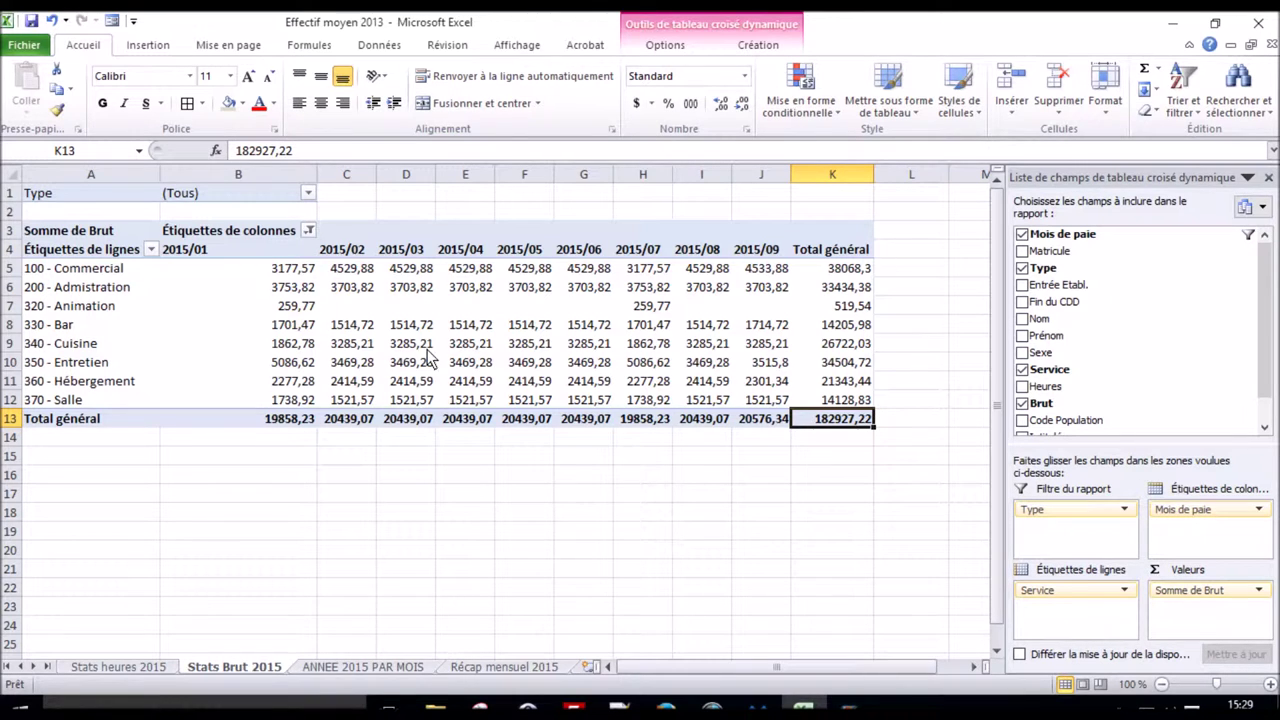
left_click(830, 437)
type("=")
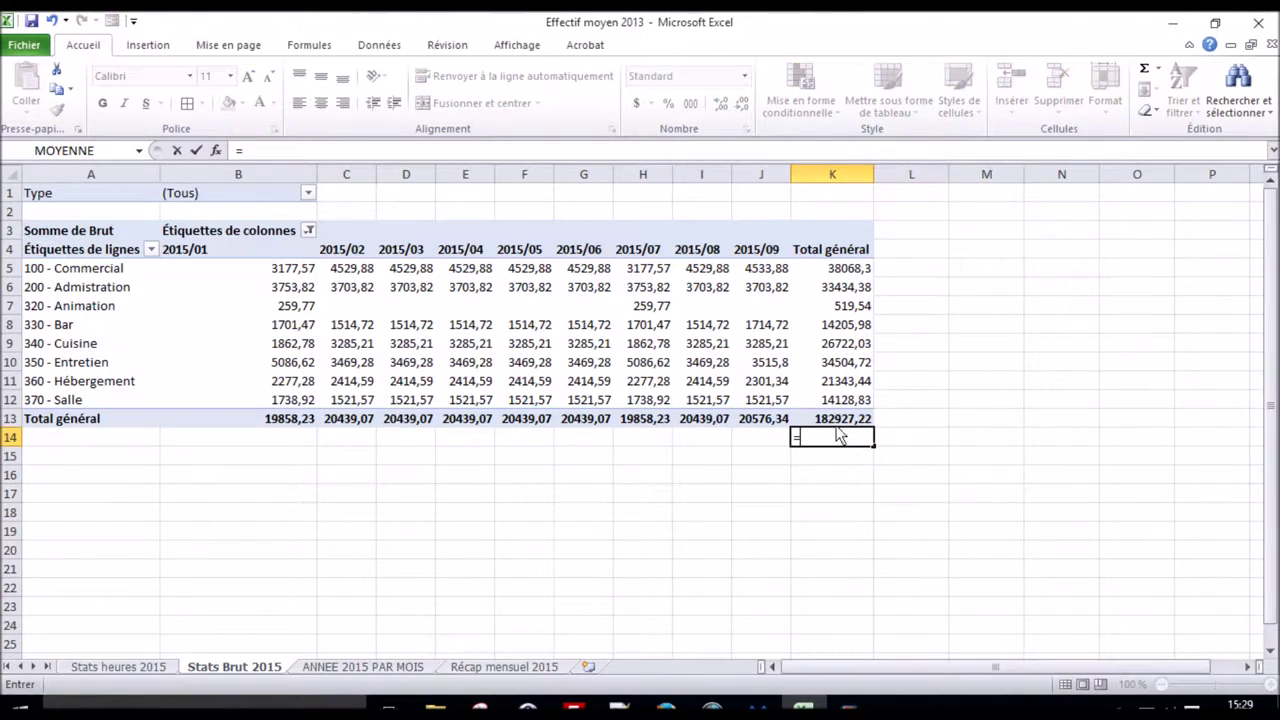
left_click(839, 420)
type("-")
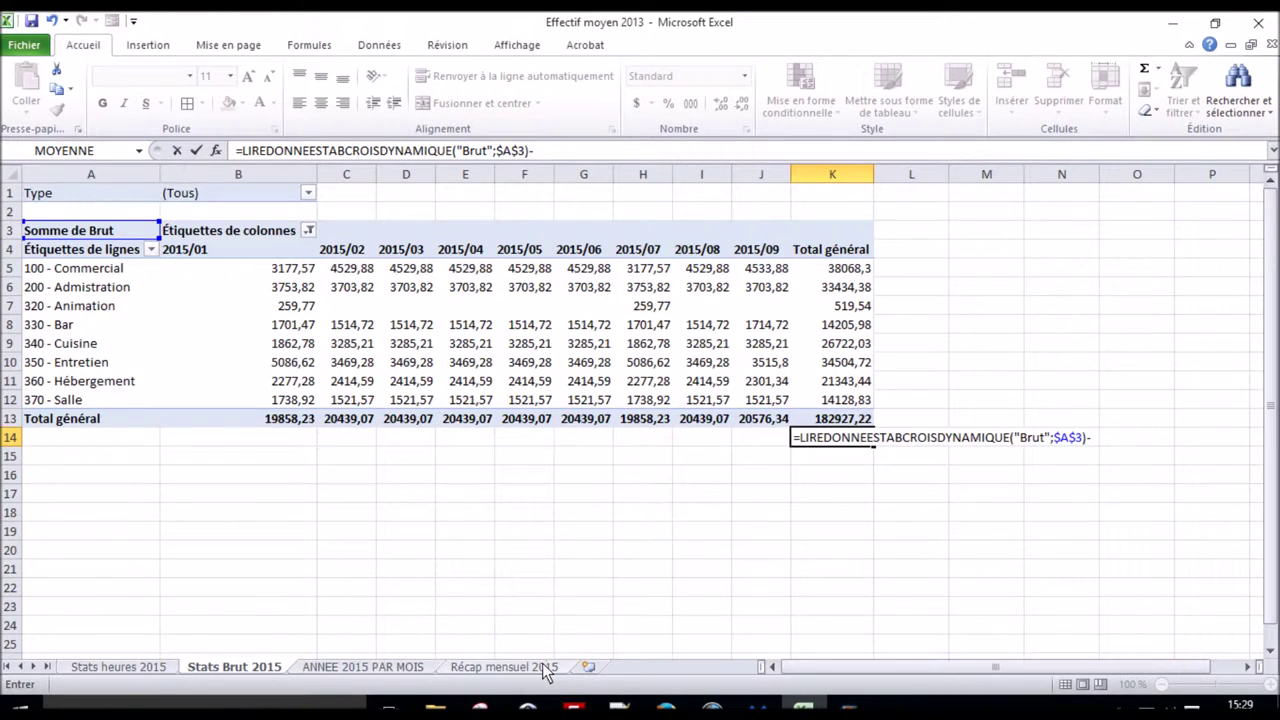
left_click(548, 667)
left_click(1025, 406)
key("Return")
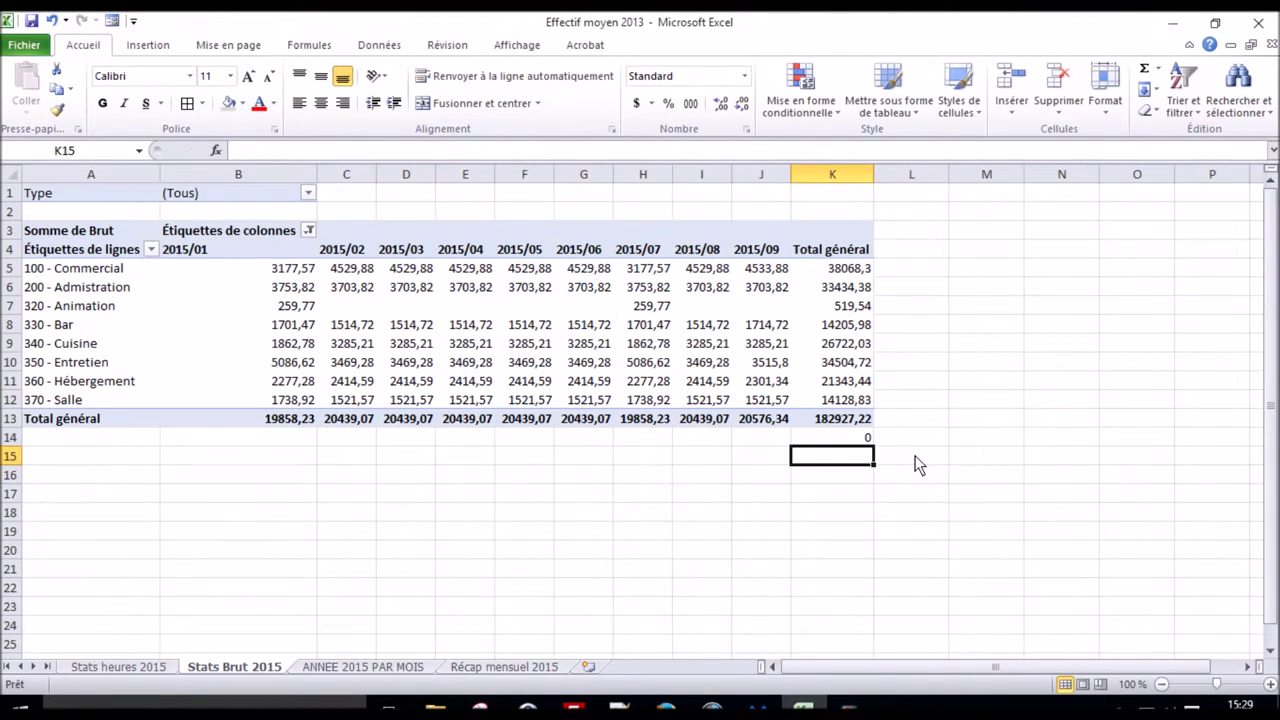
key("Up")
left_click(150, 667)
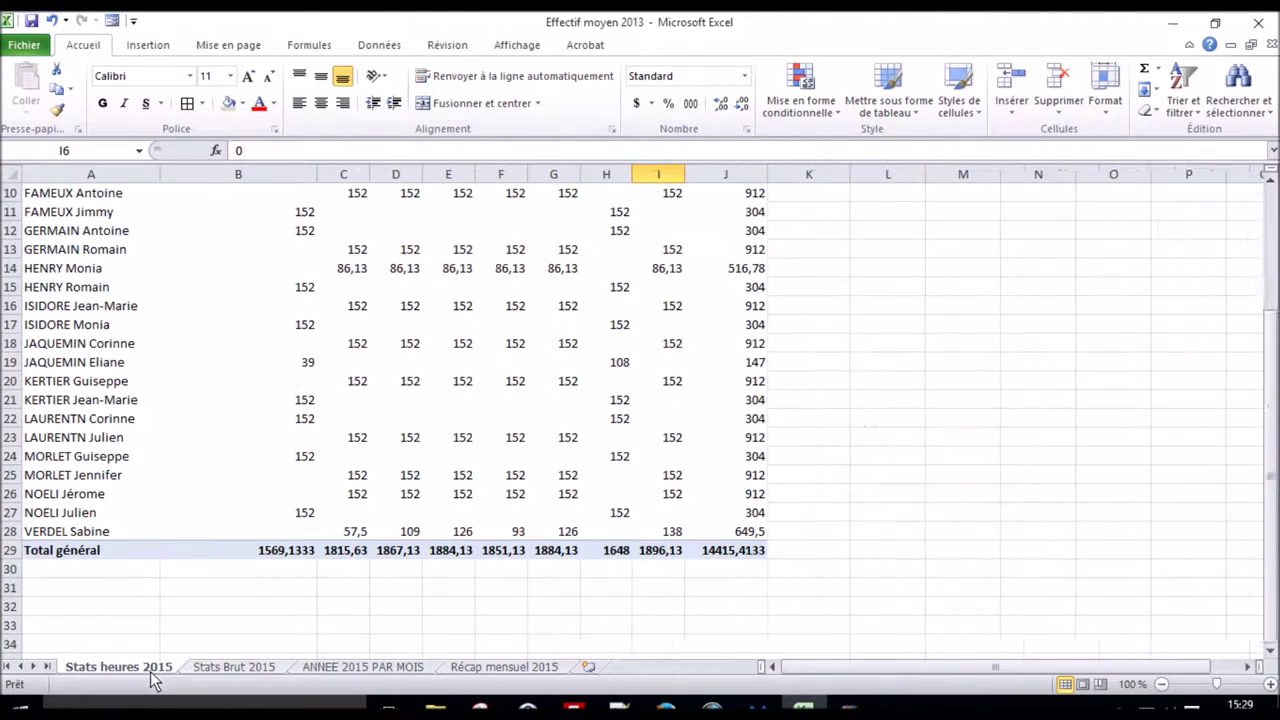
Refresh the Stats heures 2015 pivot and tick 2015/09 in its month column filter
left_click(714, 566)
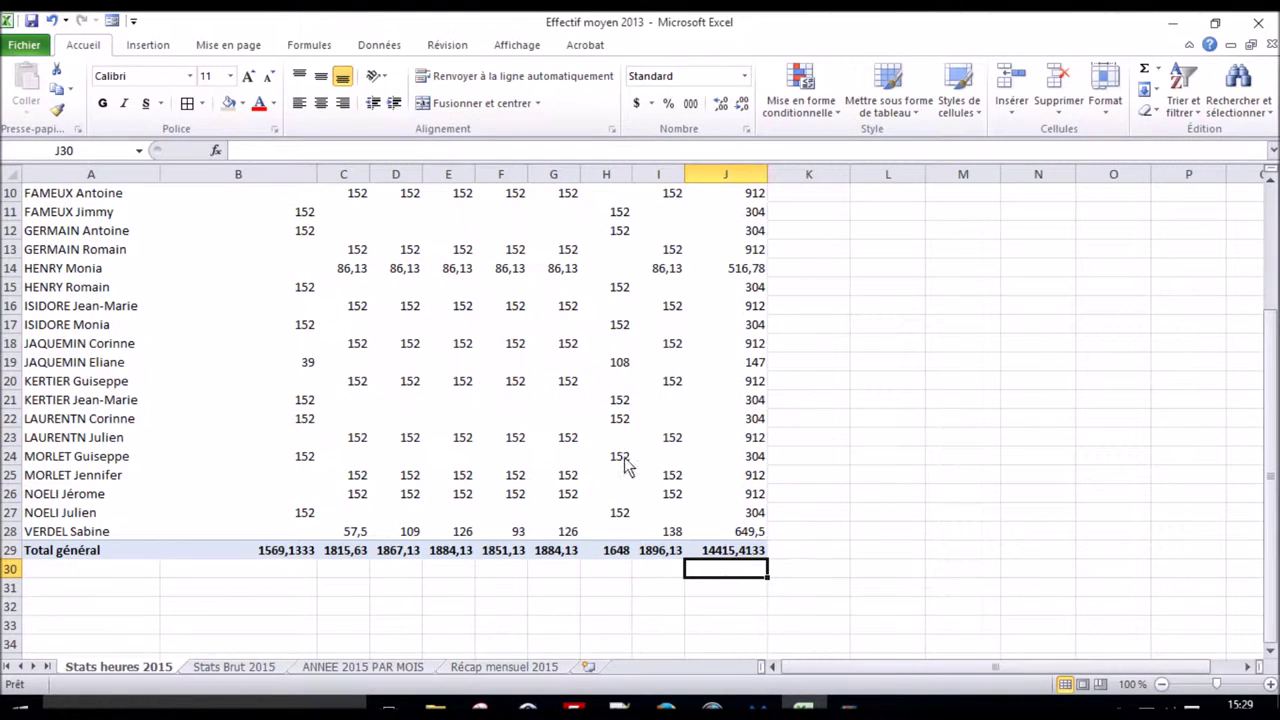
left_click(620, 459)
right_click(624, 462)
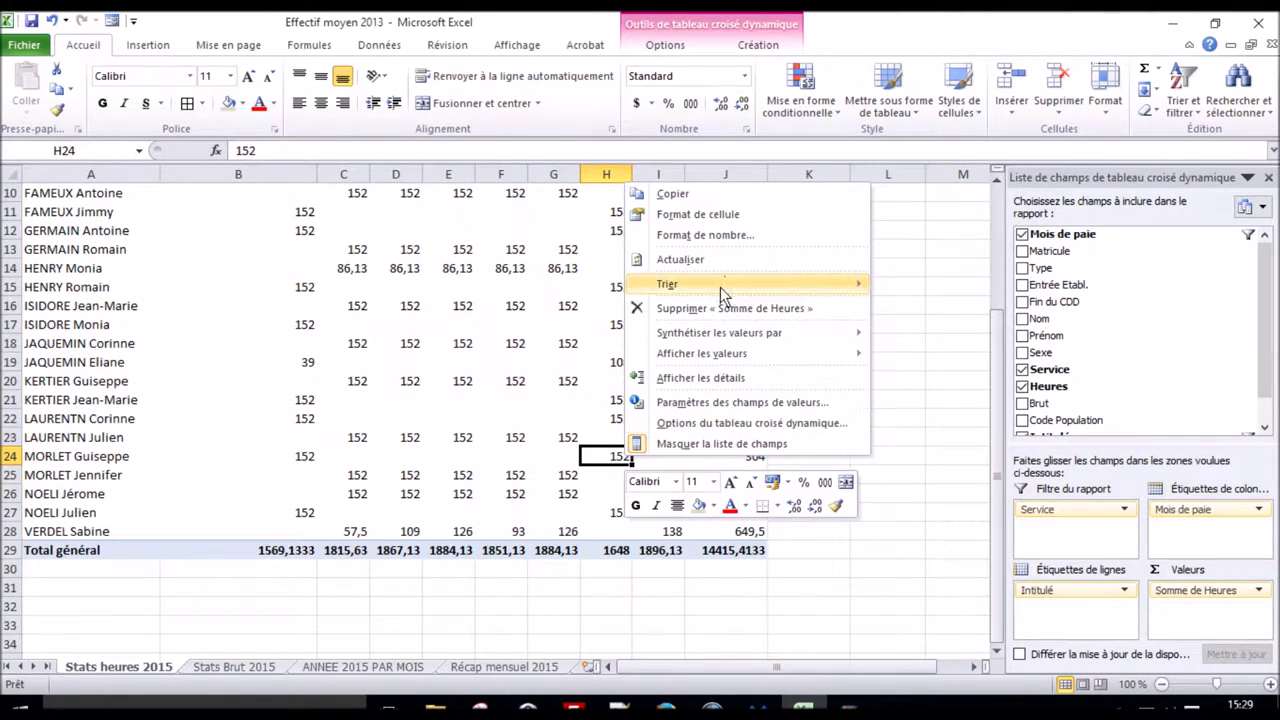
left_click(730, 262)
scroll(245, 401, "up", 3)
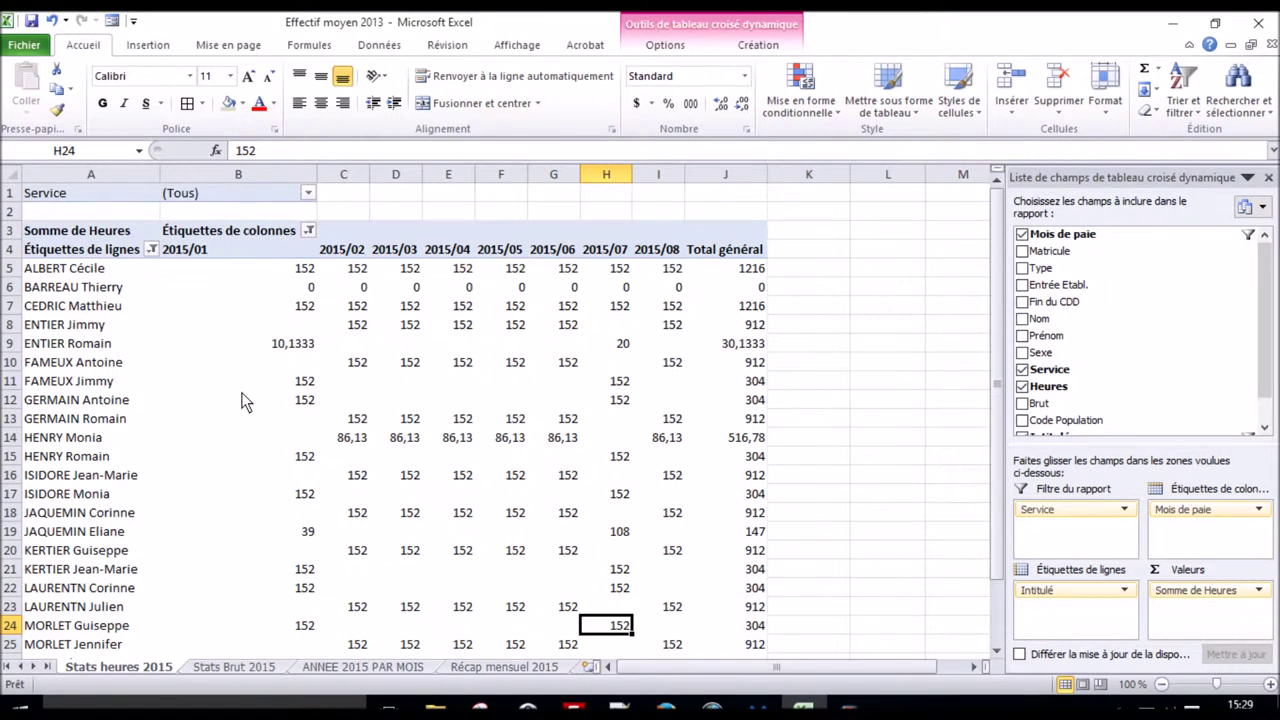
left_click(309, 230)
scroll(150, 480, "down", 1)
left_click(121, 539)
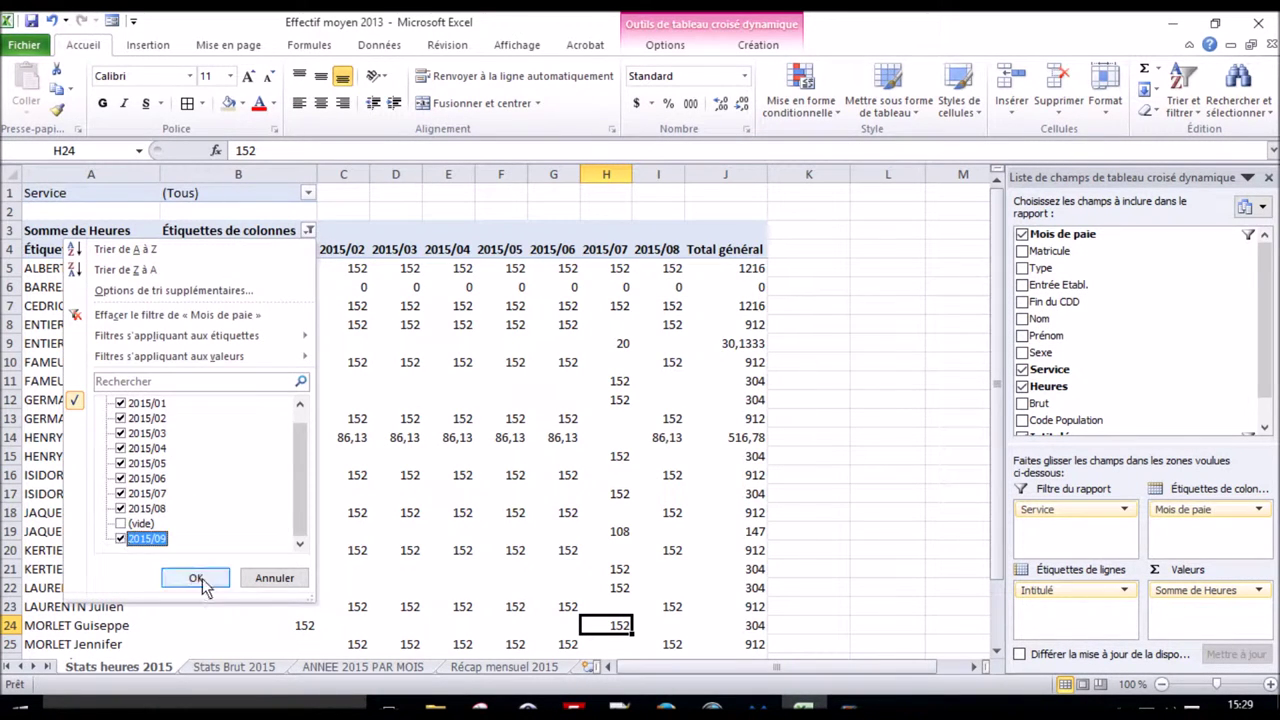
left_click(197, 578)
Enter a K30 check subtracting 'Récap mensuel 2015'!N2 from the pivot hours total, returning 0
scroll(826, 638, "down", 2)
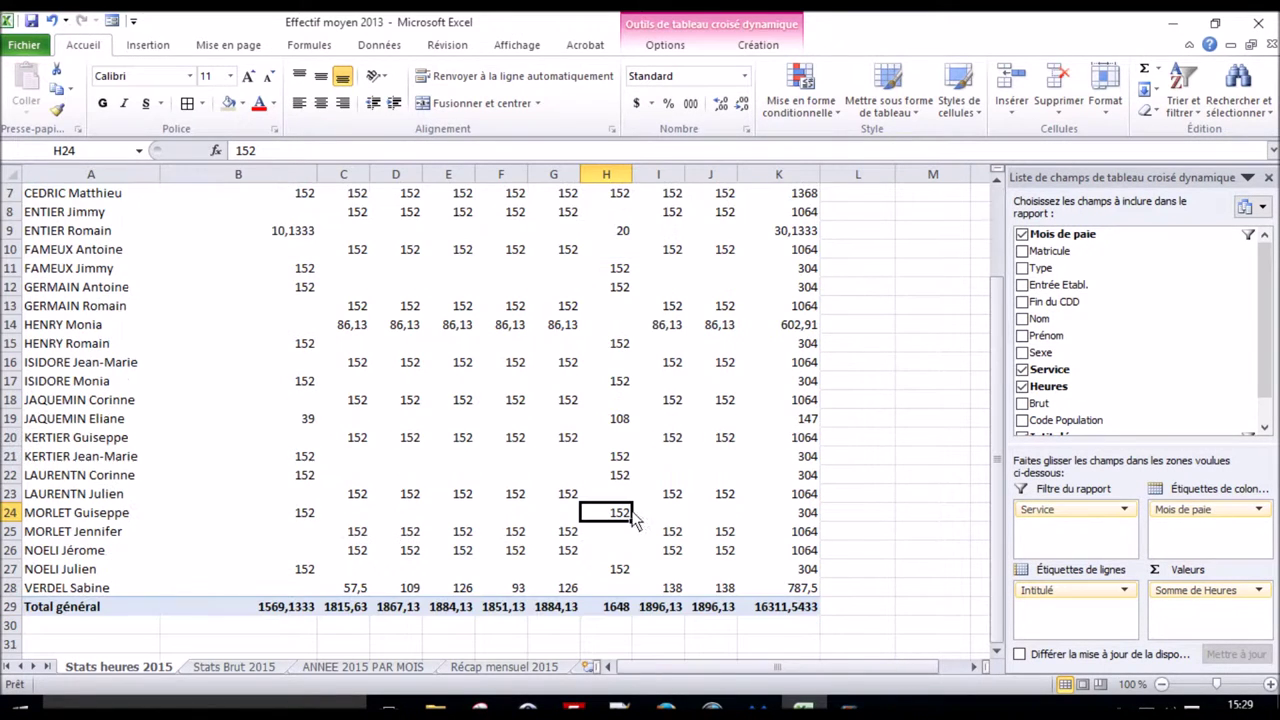
left_click(798, 625)
type("=")
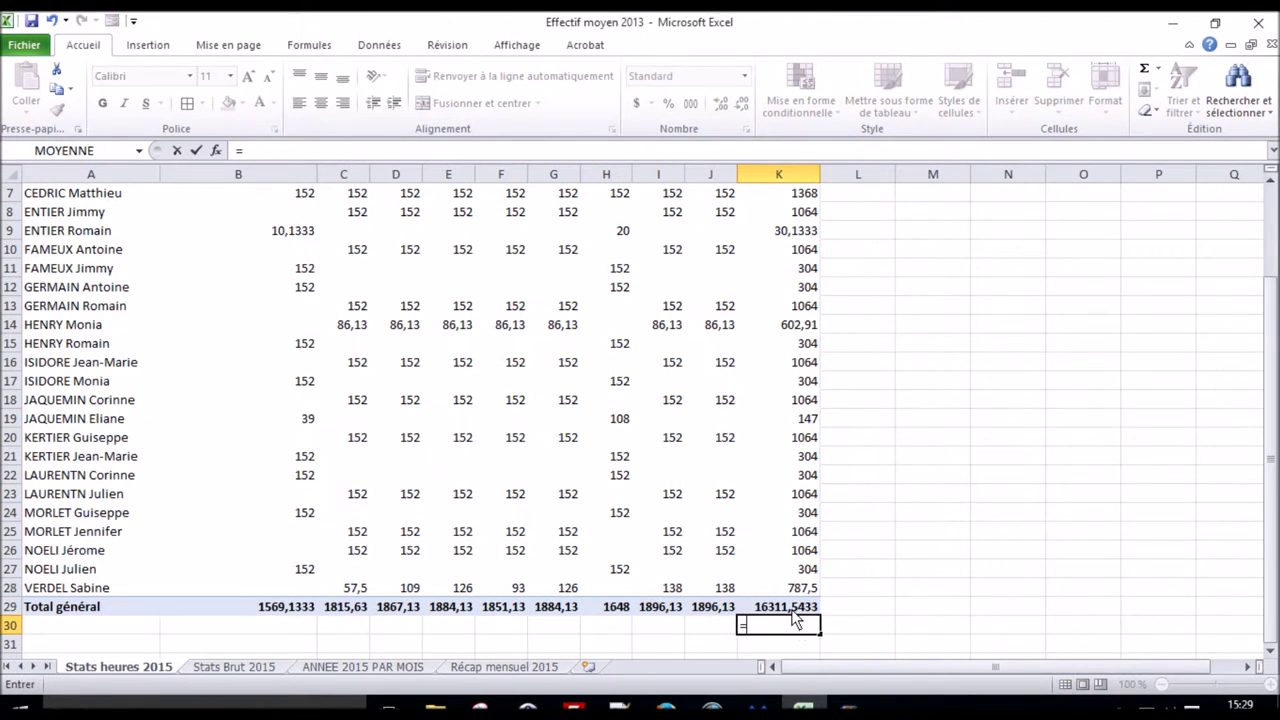
left_click(798, 608)
type("-")
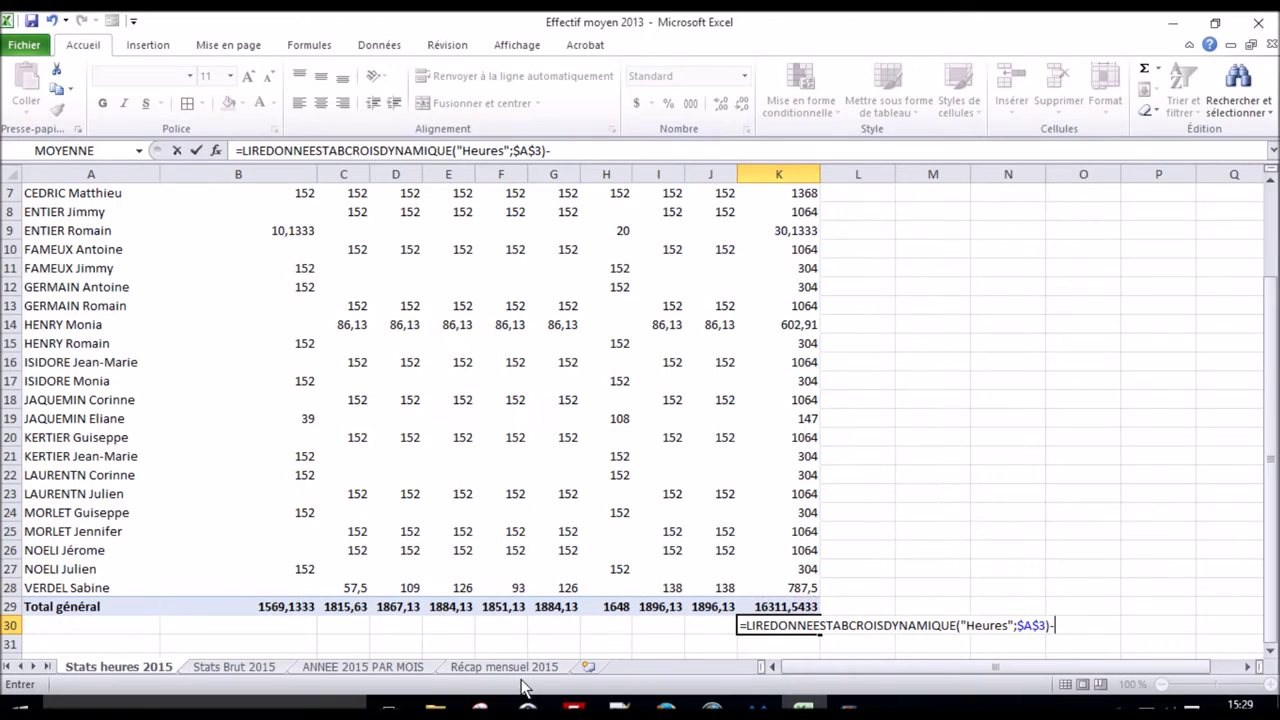
left_click(522, 668)
left_click(1060, 213)
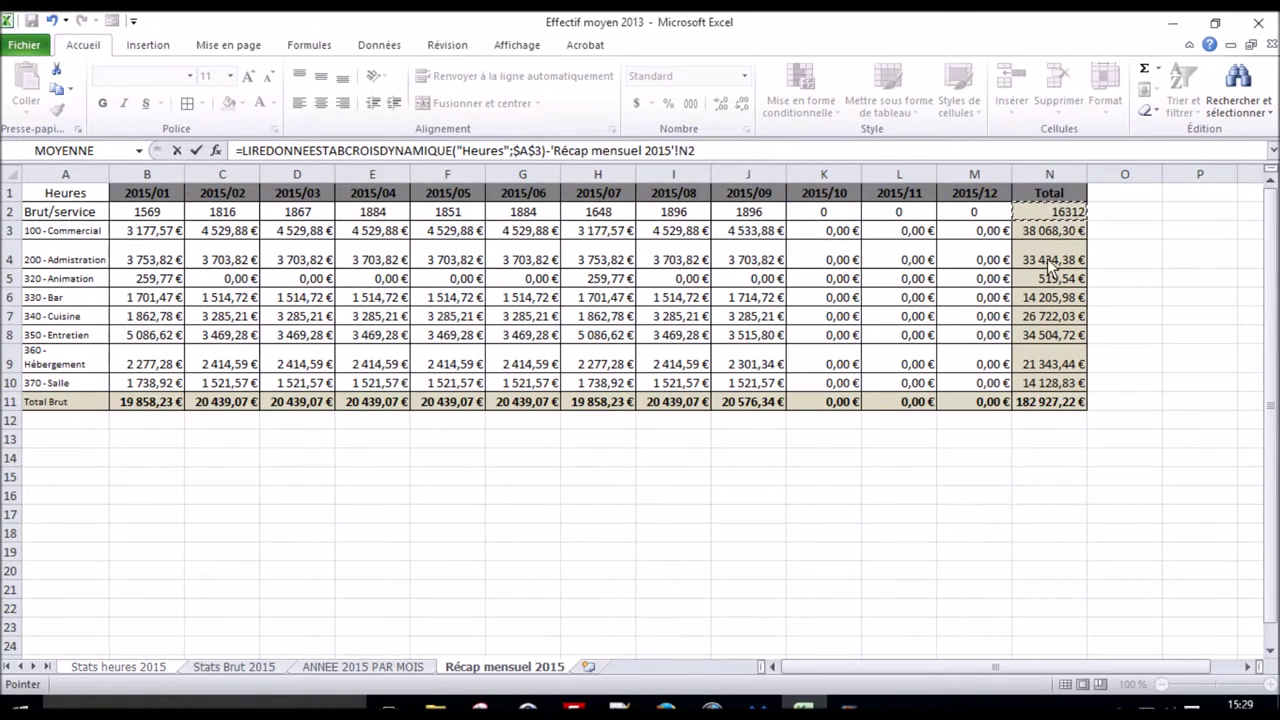
key("Return")
left_click(781, 625)
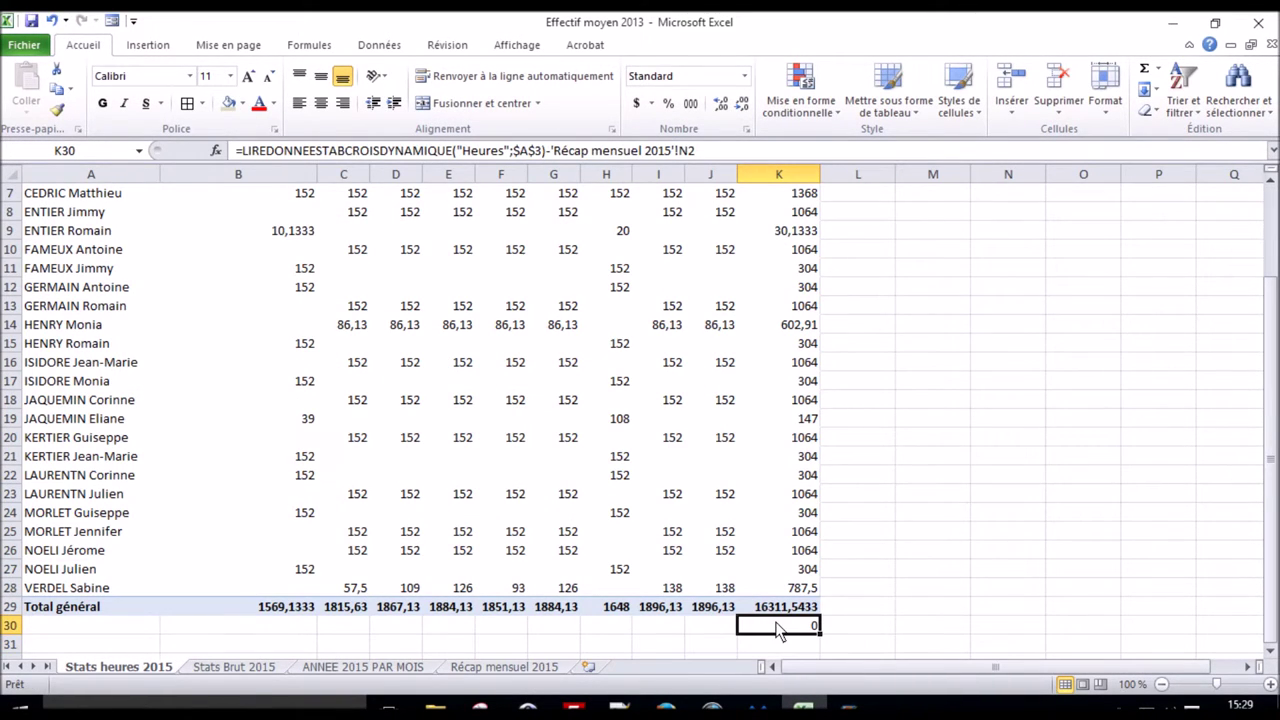